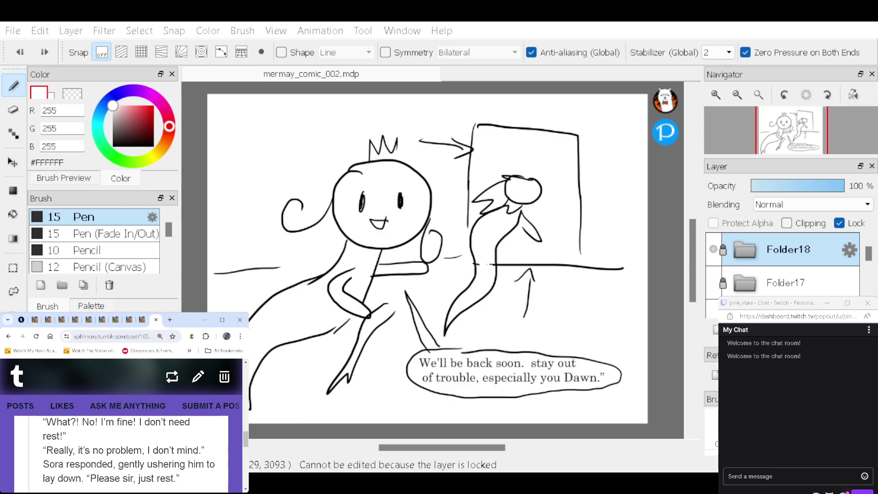
Step: Review the earlier comic pages by toggling the visibility of Folder18, Folder17, Folder15 and the older Layer22
left_click(804, 306)
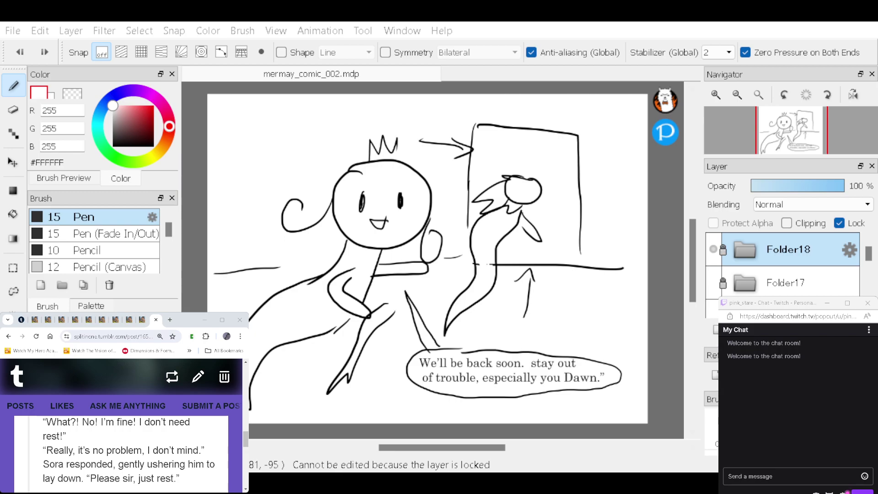
left_click(714, 282)
left_click(713, 249)
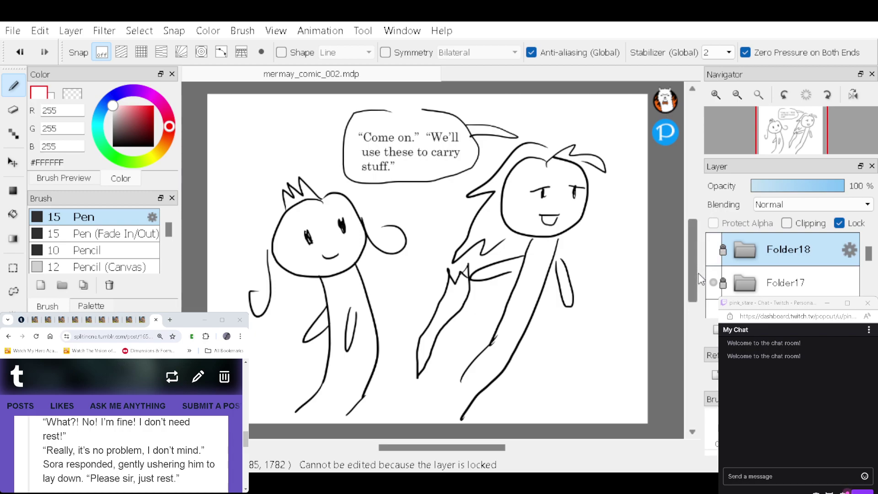
left_click(713, 283)
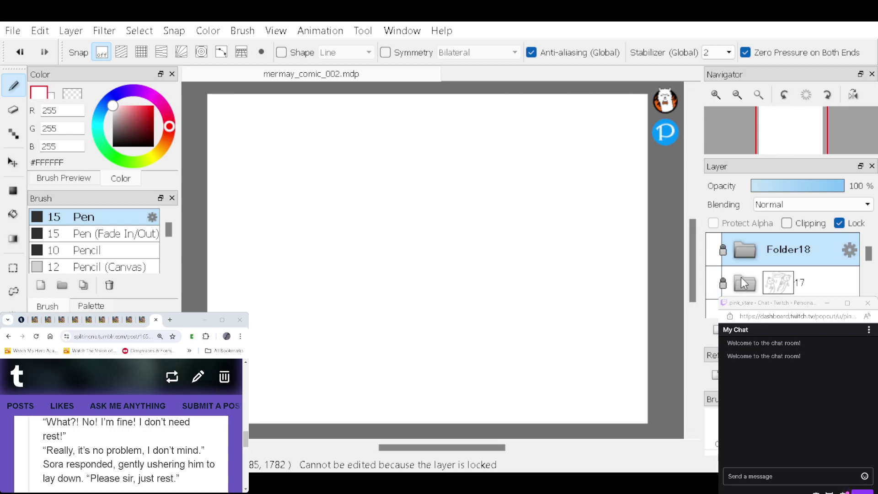
scroll(713, 282, "down", 2)
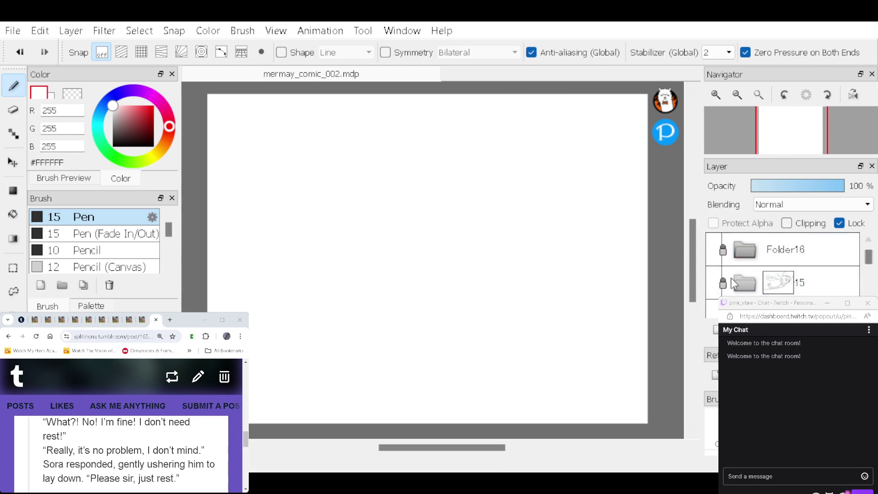
left_click(713, 278)
left_click(713, 278)
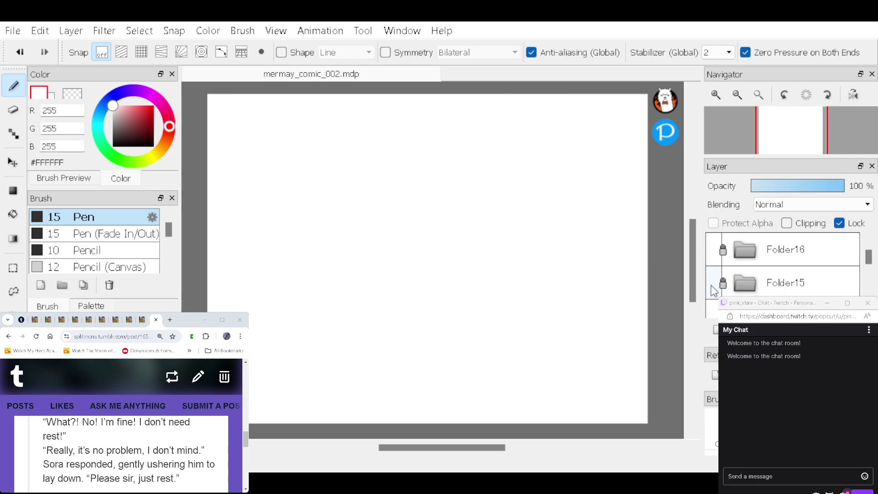
scroll(716, 274, "down", 5)
left_click(714, 272)
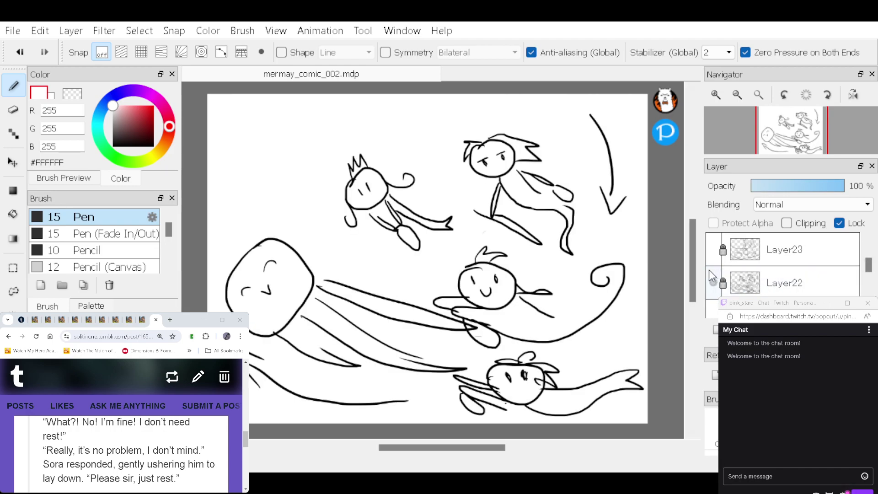
left_click(709, 275)
left_click(715, 306)
left_click(715, 306)
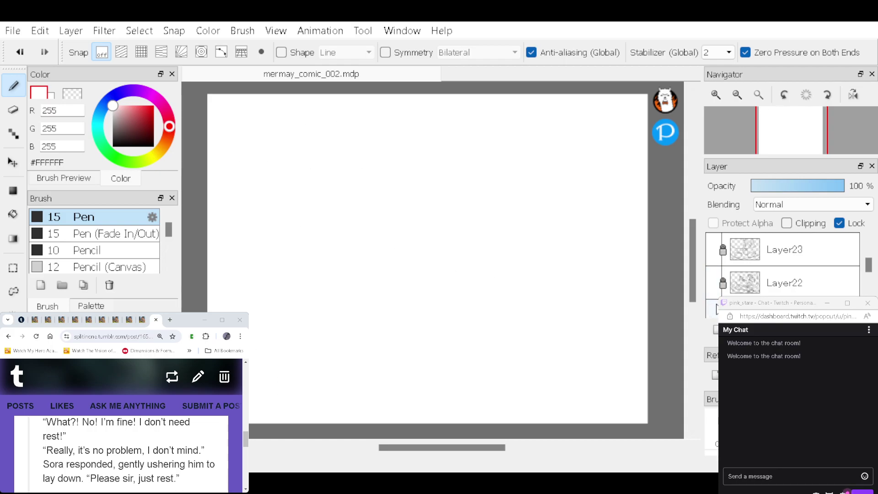
scroll(869, 265, "up", 5)
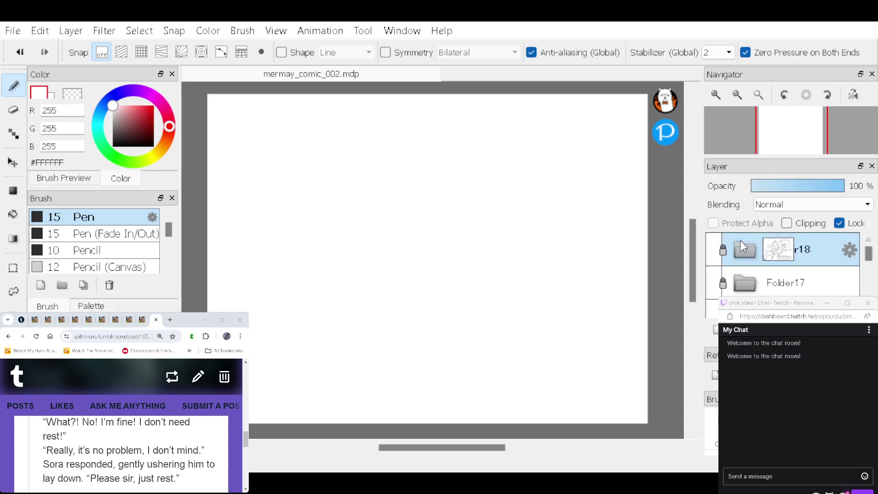
left_click(710, 248)
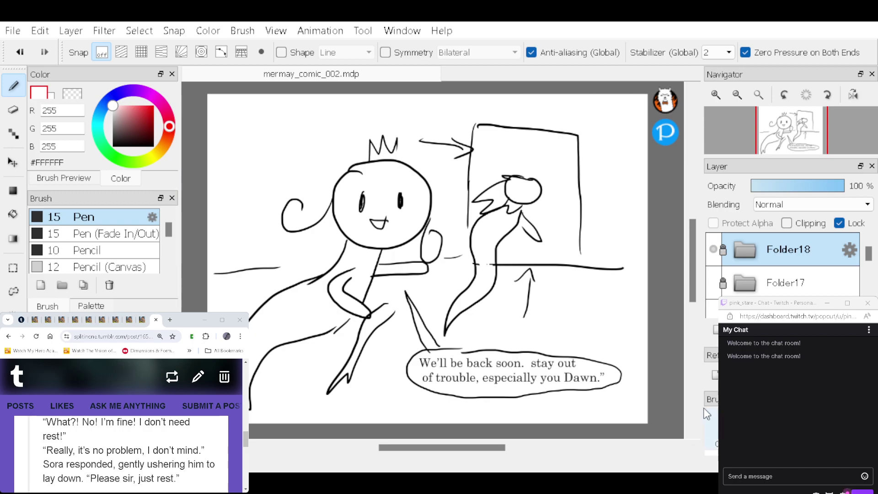
left_click(712, 249)
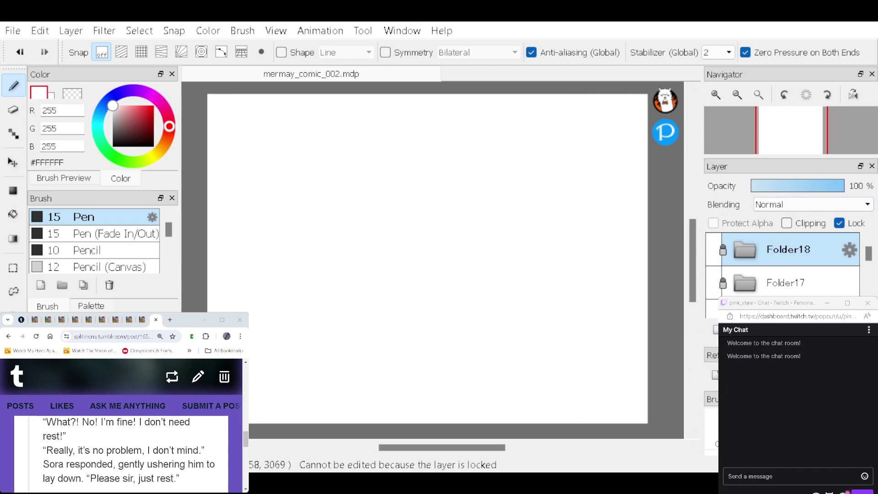
Step: Read the story passage from "He had been joking earlier" to "these to carry stuff" against the comic page in Folder16
scroll(243, 456, "up", 3)
scroll(242, 456, "down", 8)
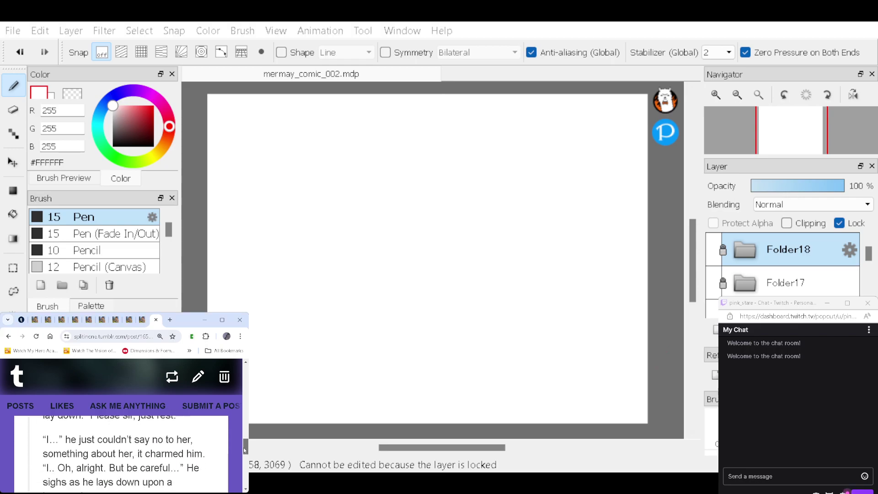
scroll(242, 460, "down", 3)
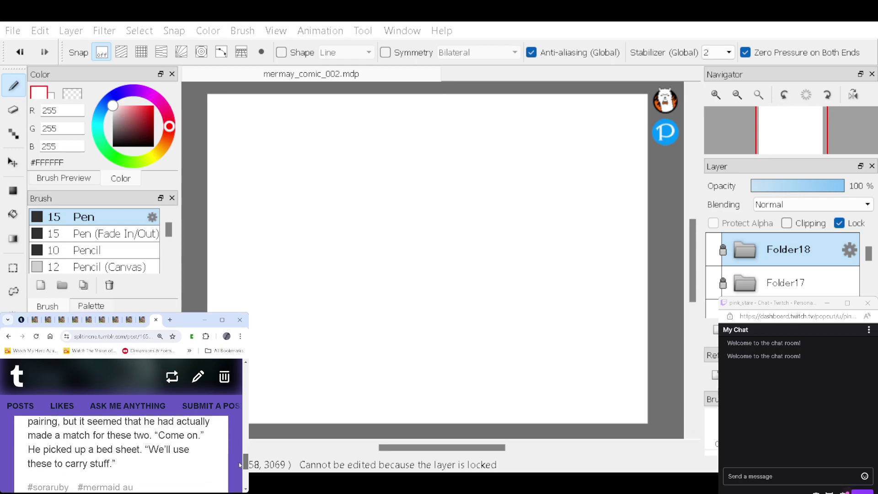
scroll(238, 464, "up", 1)
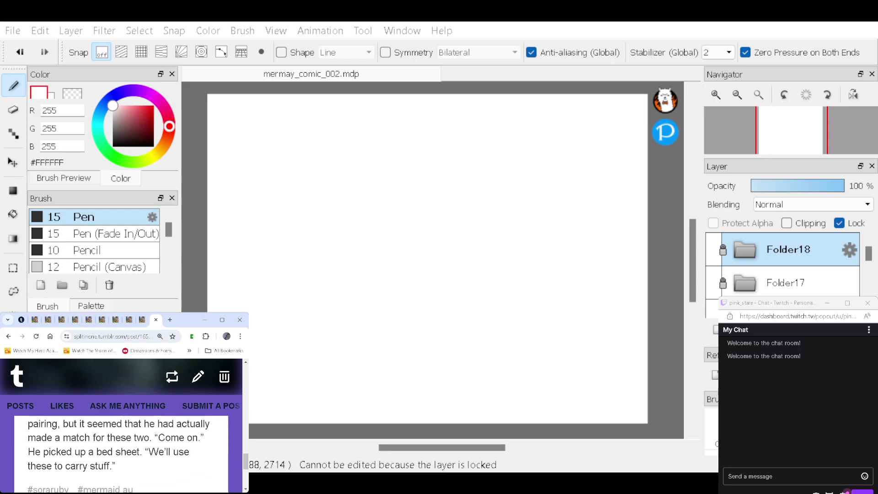
left_click(713, 282)
left_click(713, 282)
left_click(713, 315)
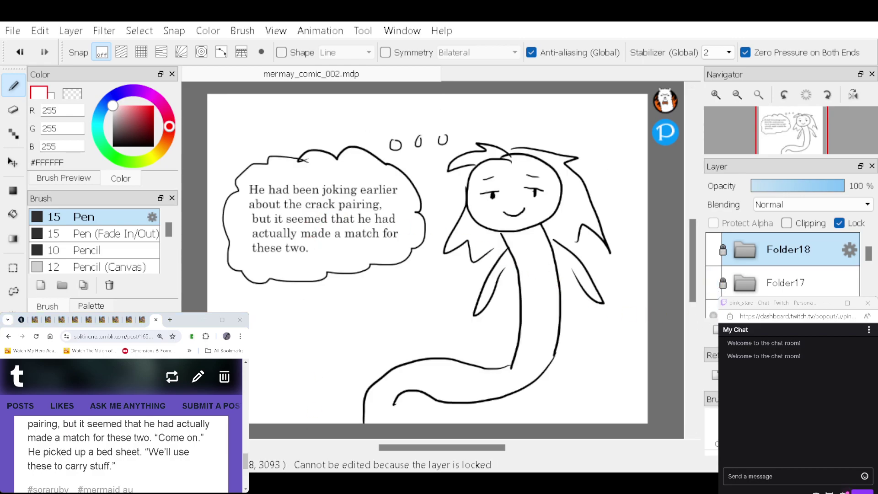
scroll(246, 459, "up", 2)
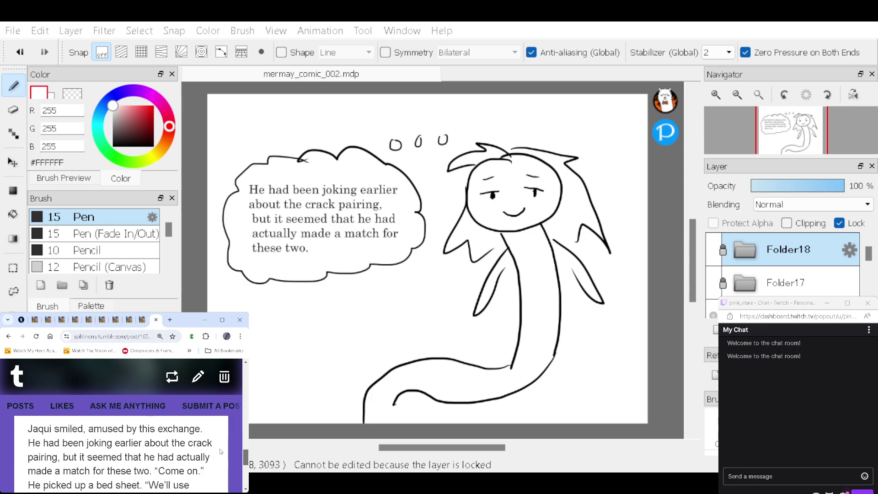
scroll(246, 461, "down", 1)
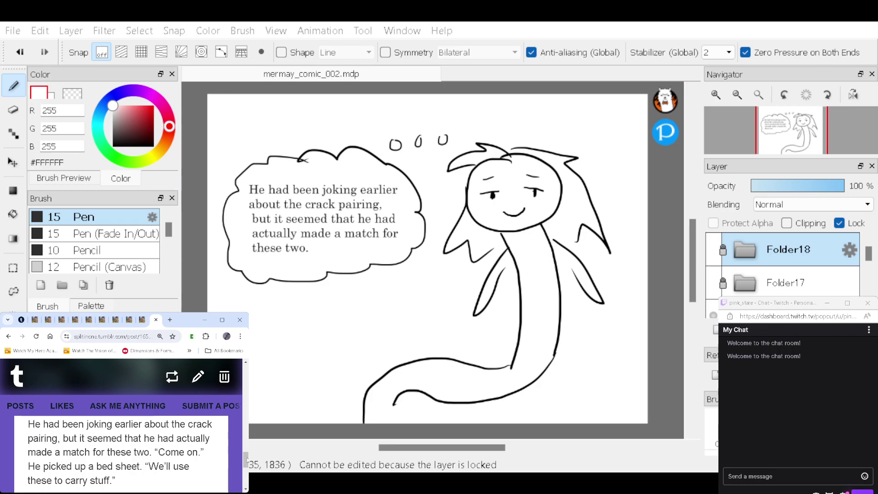
scroll(247, 461, "down", 1)
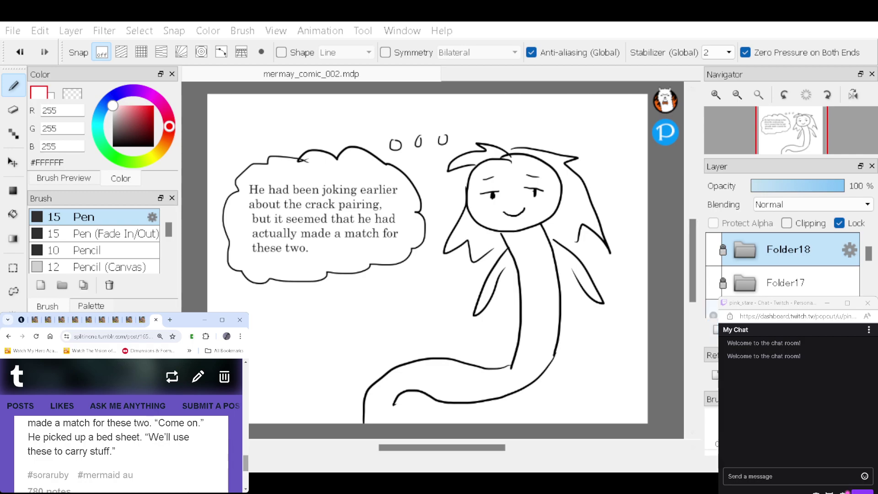
Step: Preview the Folder17 comic page, hide it, and show the Folder18 page again
left_click(714, 249)
left_click(714, 284)
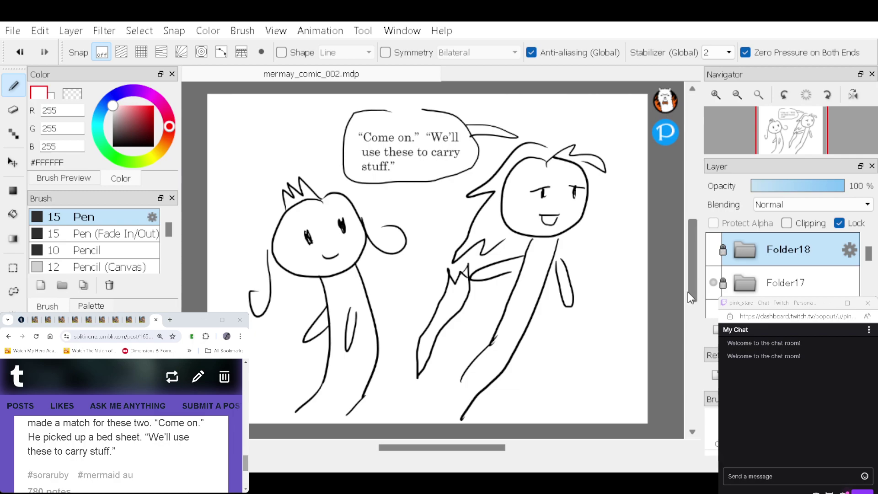
left_click(714, 282)
left_click(713, 249)
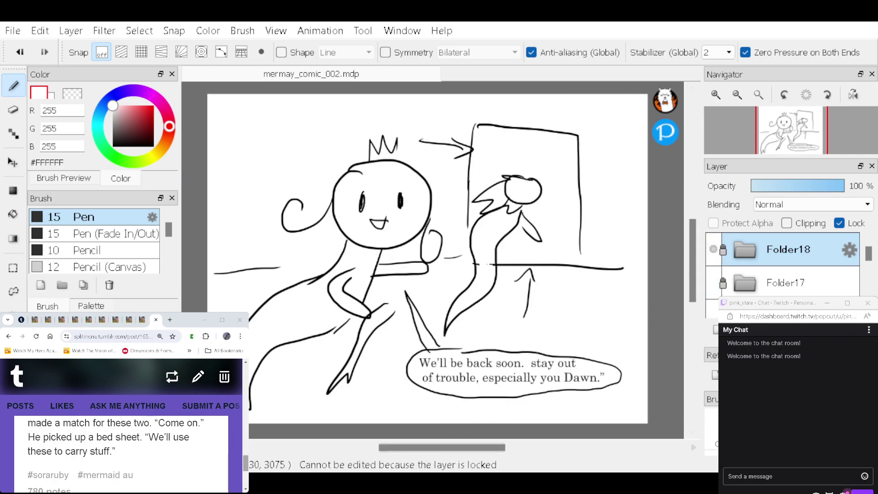
Step: Close the finished story post in the browser and go to the "Yes, Your Highness" passage of the next one
scroll(196, 388, "down", 1)
scroll(195, 386, "up", 1)
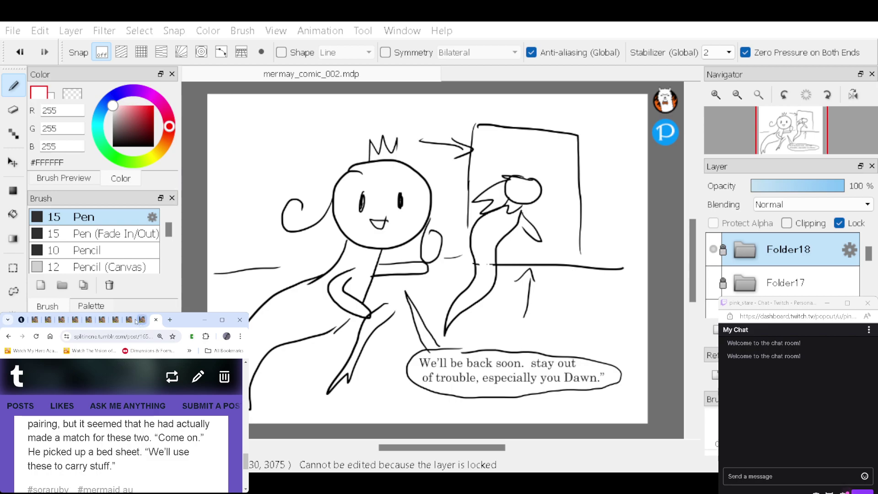
left_click(156, 320)
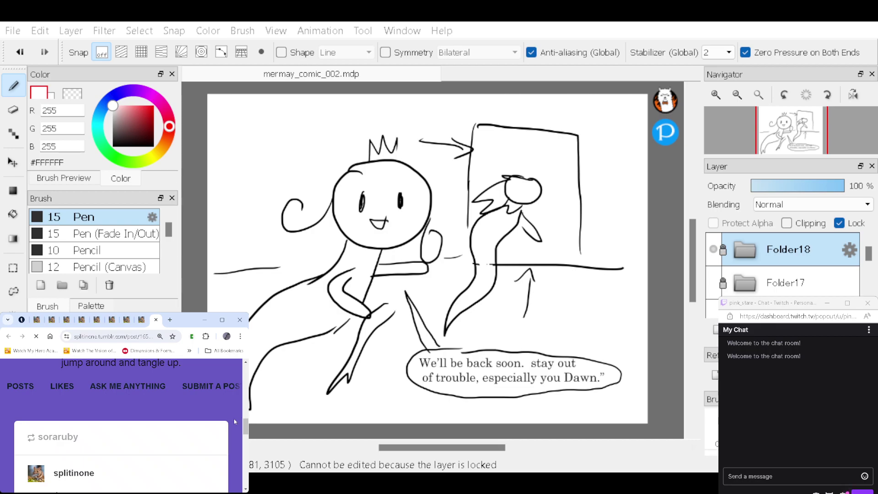
left_click_drag(245, 430, 246, 447)
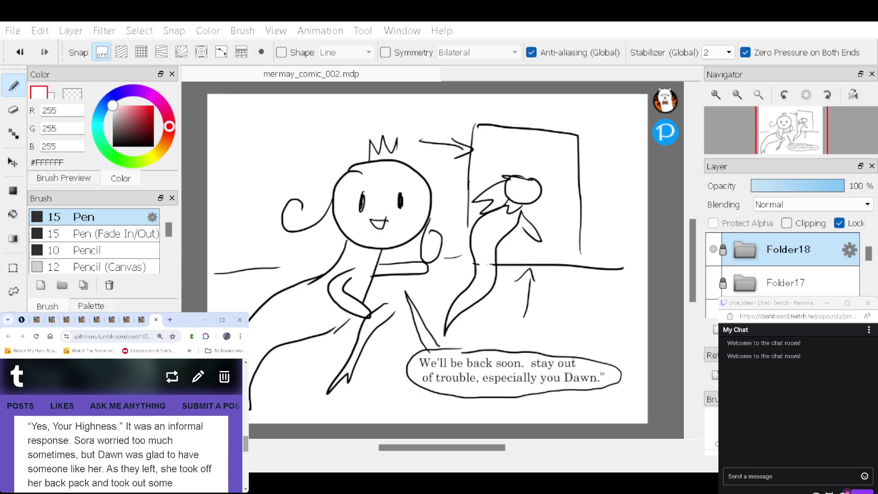
Step: Read the next story post from "Yes, Your Highness" through the swim to the wooden ship, returning to the passage's beginning
scroll(242, 446, "up", 1)
scroll(243, 446, "down", 3)
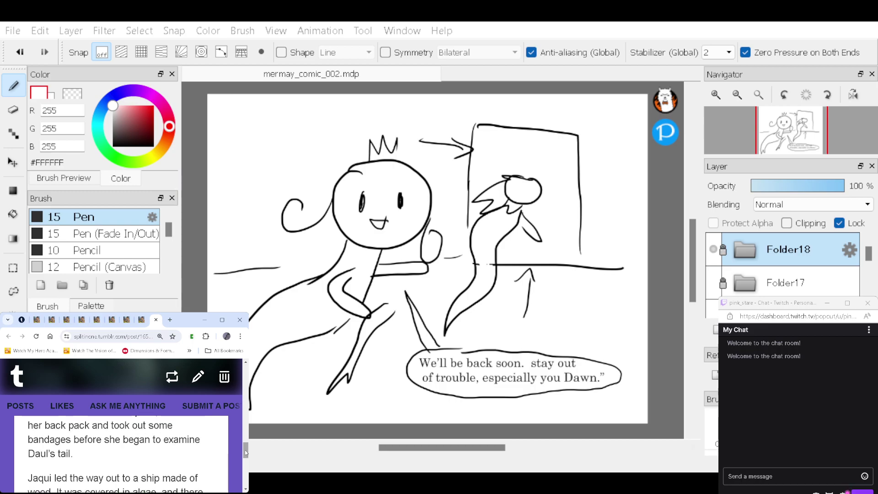
left_click_drag(245, 450, 245, 443)
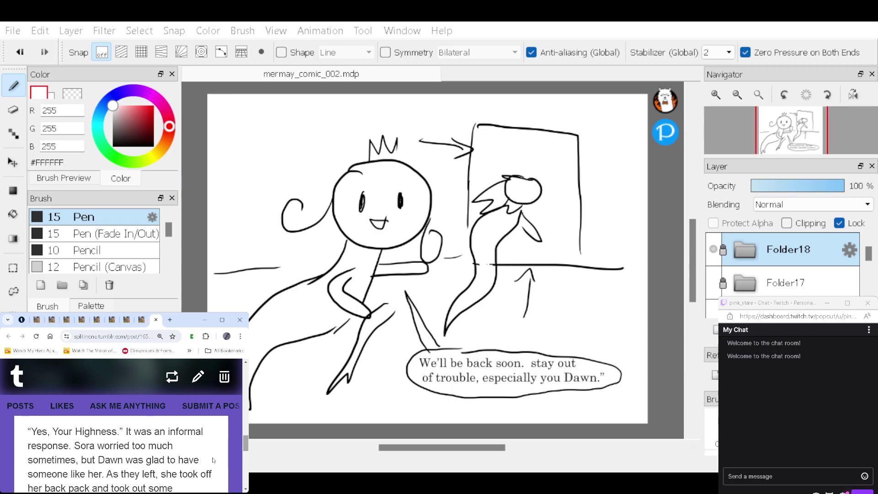
left_click_drag(246, 441, 240, 448)
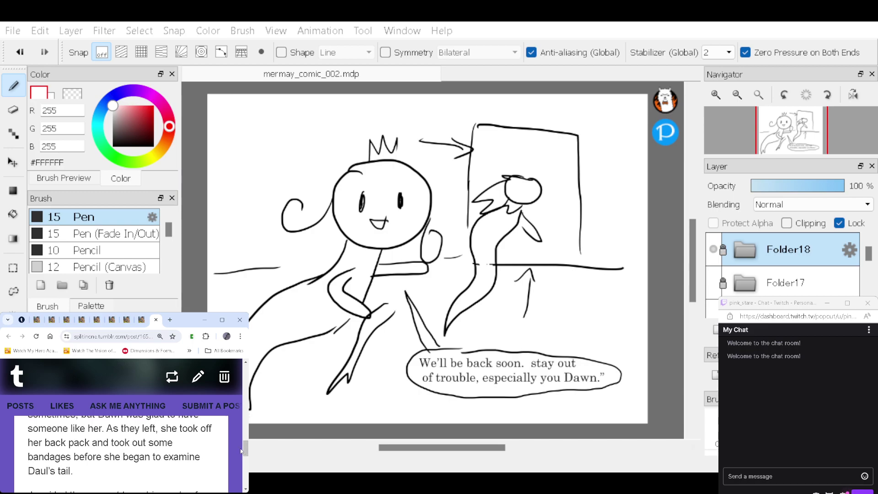
left_click_drag(244, 450, 245, 460)
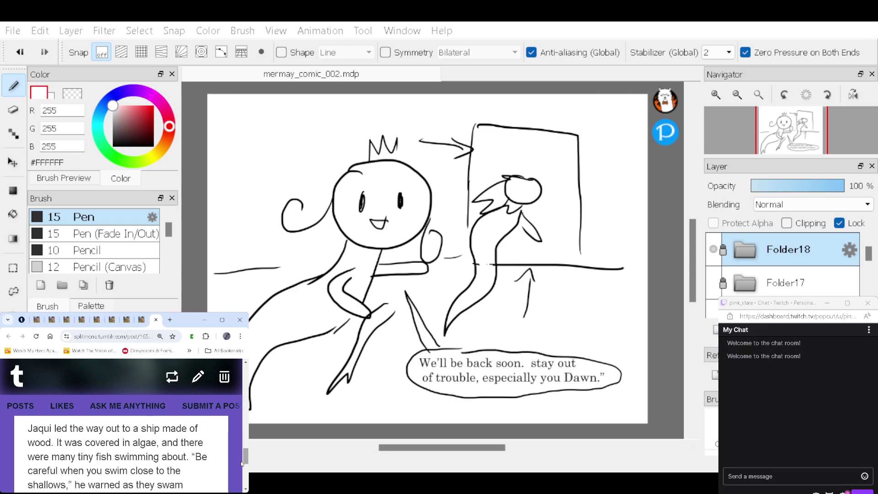
scroll(245, 459, "down", 2)
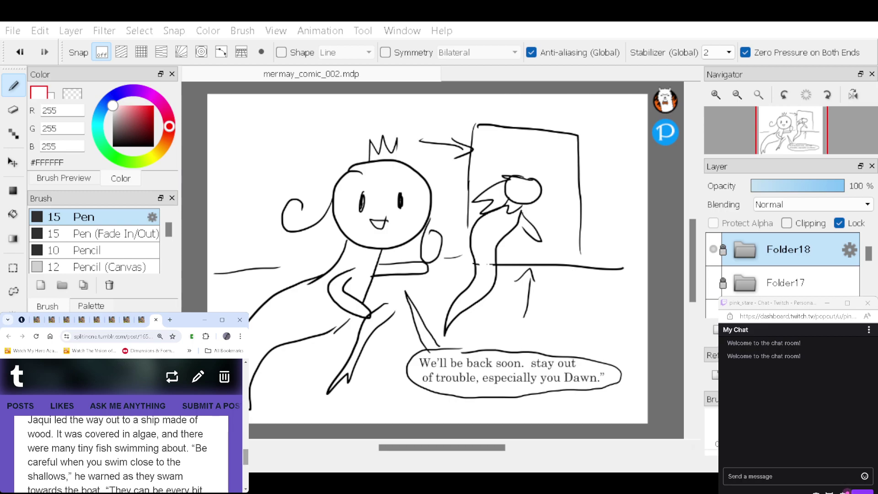
scroll(246, 454, "down", 1)
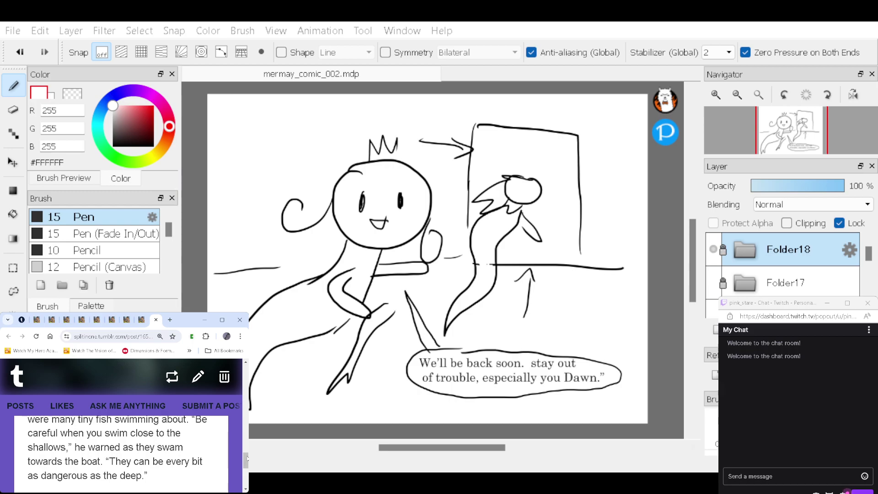
scroll(243, 460, "down", 2)
scroll(242, 459, "up", 2)
scroll(137, 453, "up", 5)
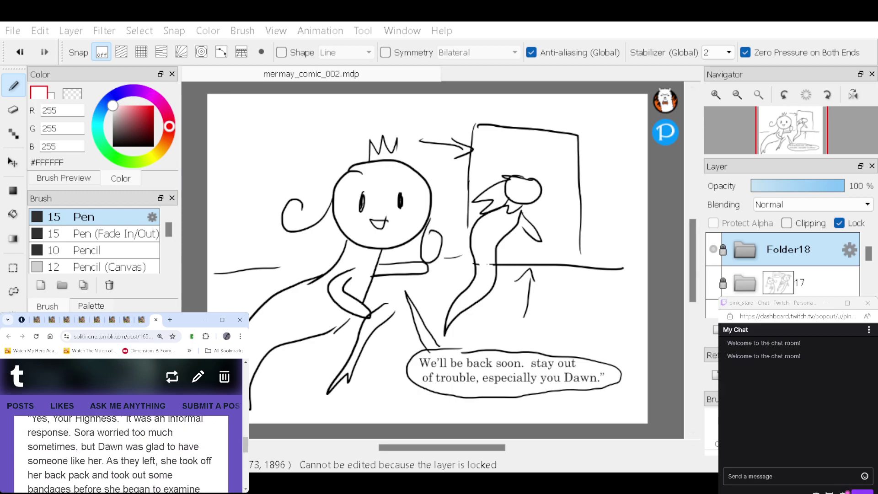
Step: Hide Folder18 and add seven new layer folders above it for further comic pages
left_click(714, 249)
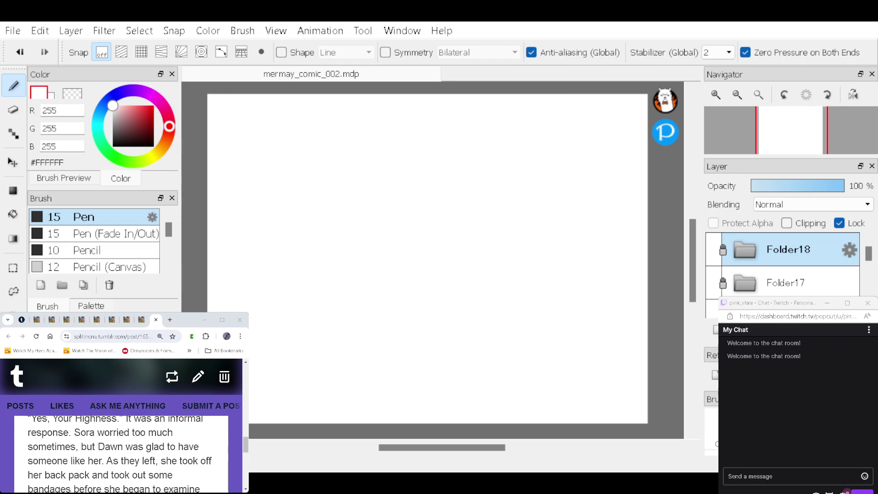
left_click(584, 325)
key("ctrl+shift+n")
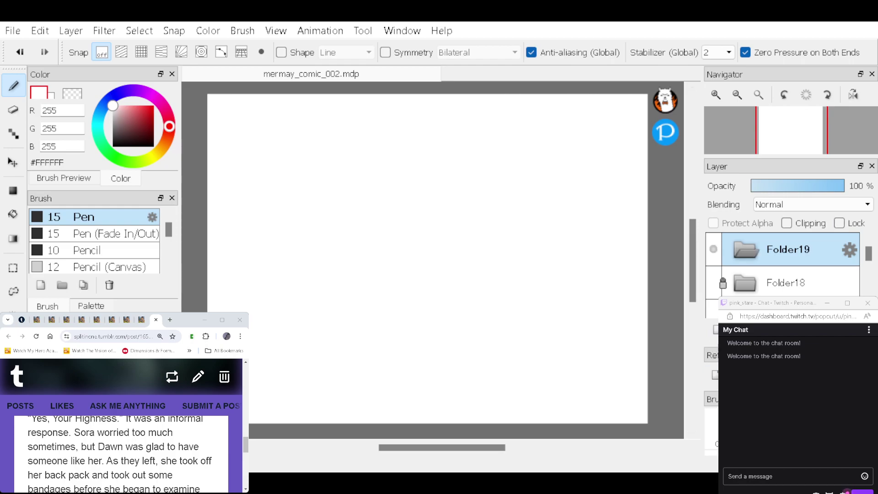
key("ctrl+shift+n")
key("ctrl+shift+n")
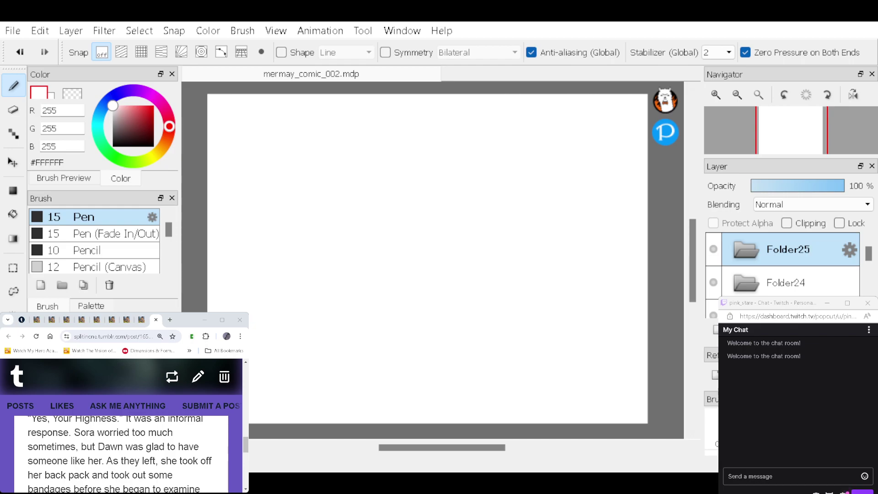
Step: Select Folder19, the new empty folder directly above Folder18
scroll(791, 265, "down", 2)
scroll(782, 265, "down", 1)
scroll(796, 281, "down", 1)
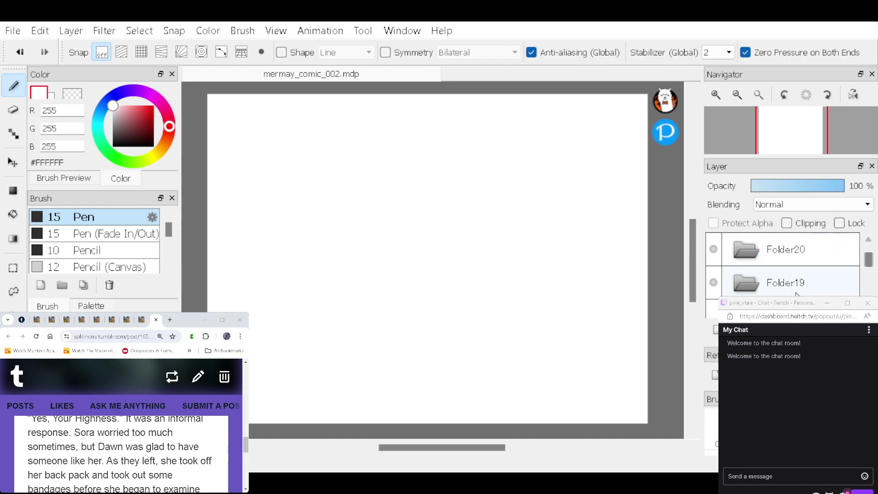
left_click(814, 284)
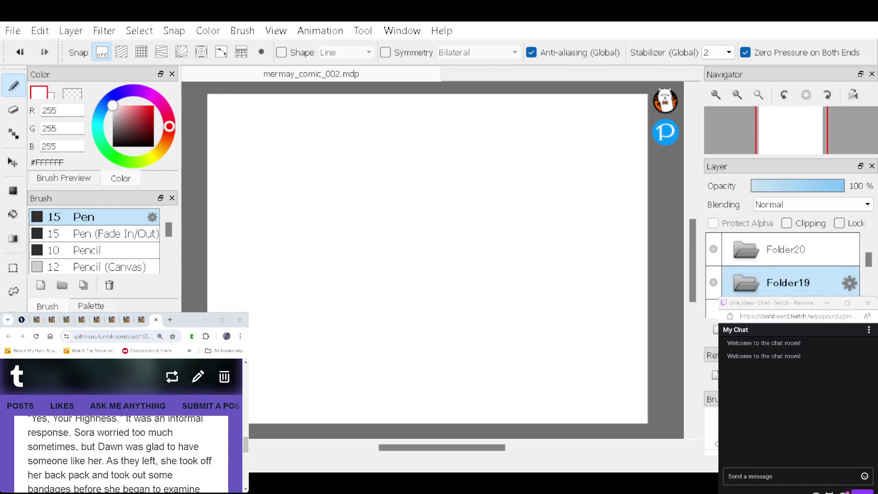
scroll(790, 264, "down", 1)
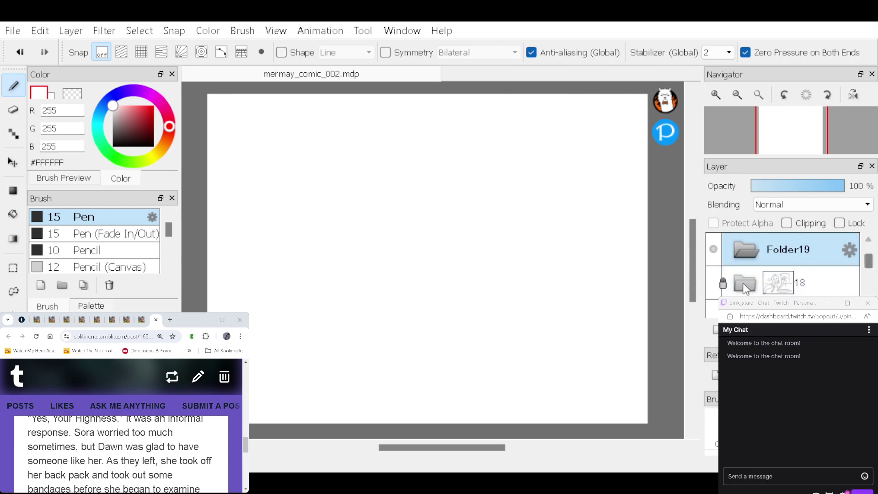
Step: Check the finished page in Folder18, leaving that folder hidden and Folder19 selected
left_click(713, 283)
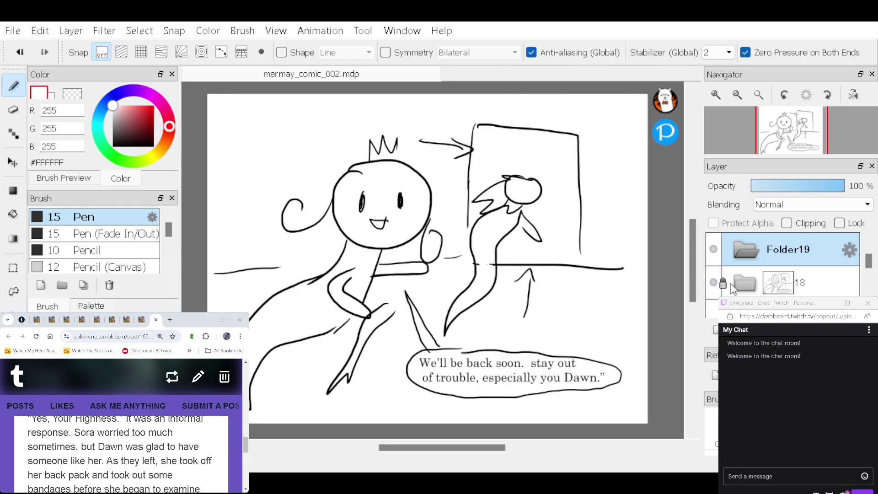
left_click(754, 282)
left_click_drag(866, 263, 868, 262)
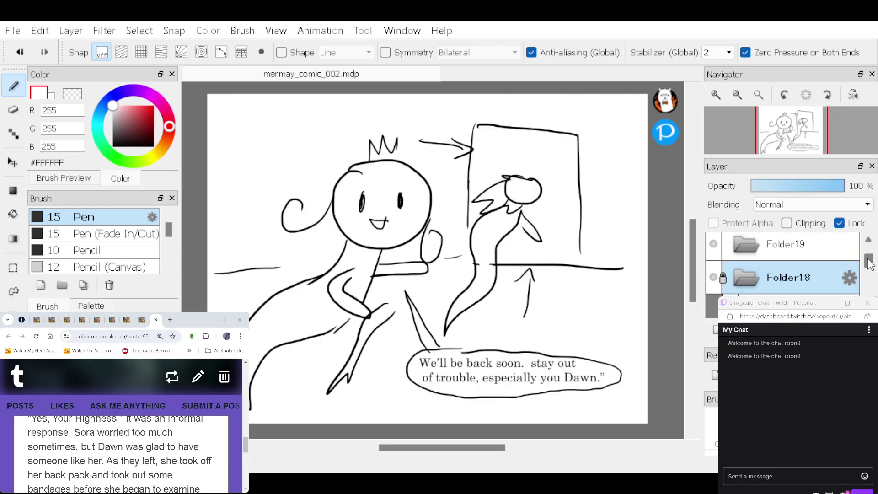
left_click(712, 280)
left_click(783, 247)
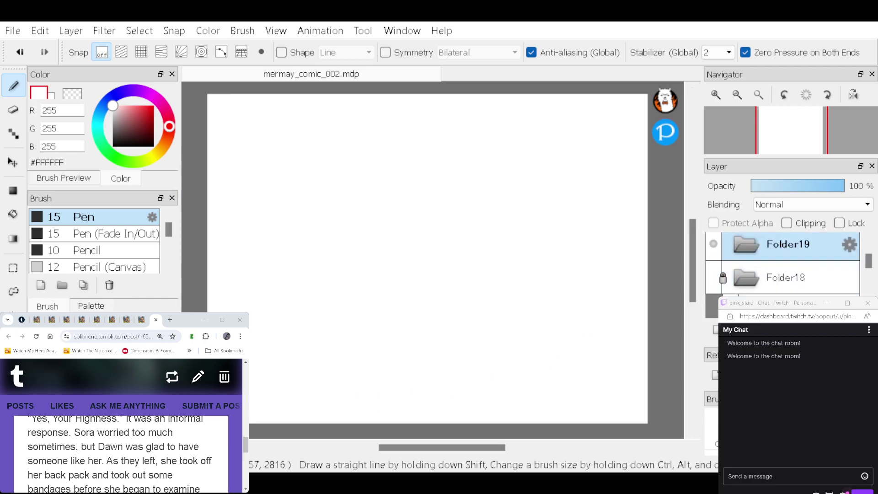
Step: Reread the "Yes, Your Highness" passage through the backpack and bandages, comparing it with the Folder18 page
left_click_drag(28, 447, 199, 447)
scroll(128, 453, "up", 1)
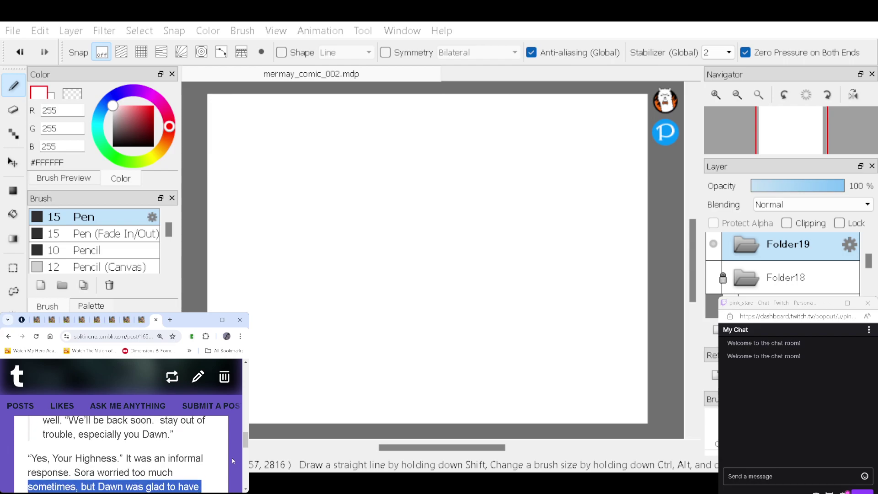
left_click(714, 278)
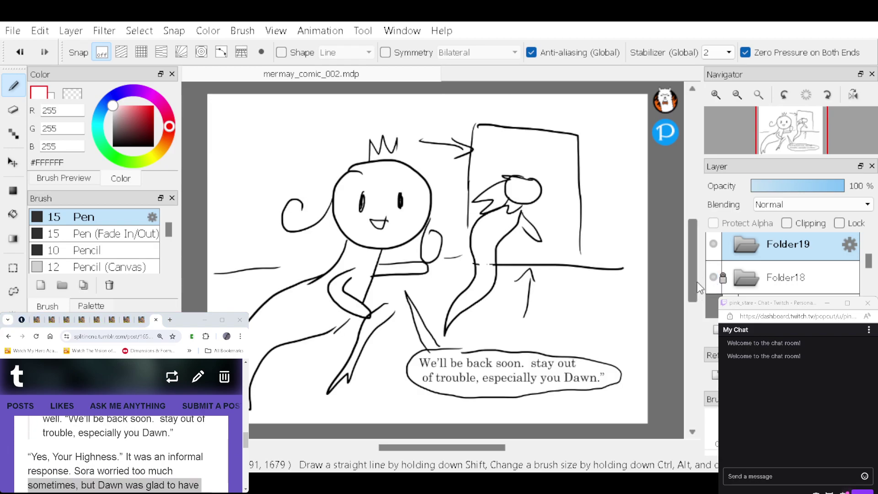
left_click(713, 277)
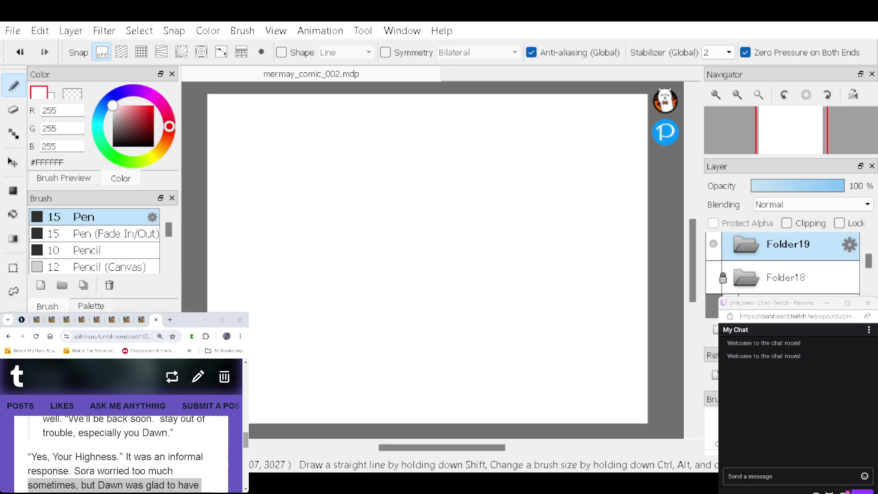
left_click_drag(245, 439, 245, 443)
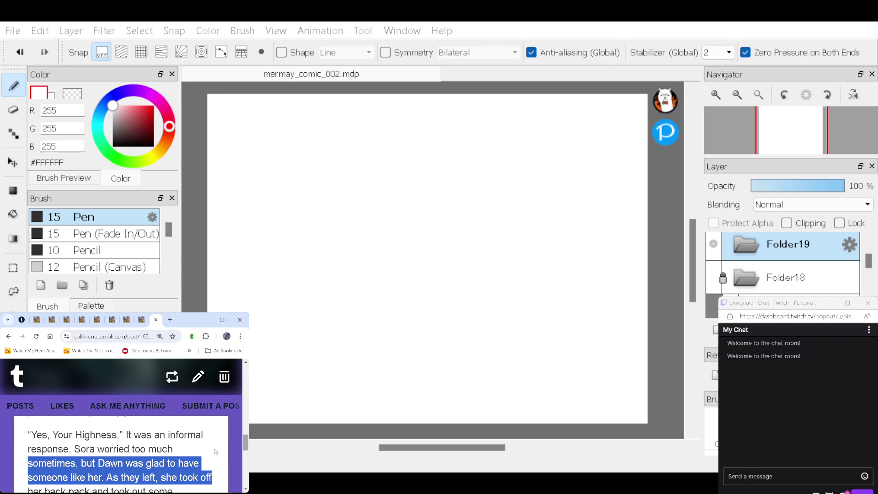
scroll(243, 444, "down", 1)
scroll(242, 444, "up", 1)
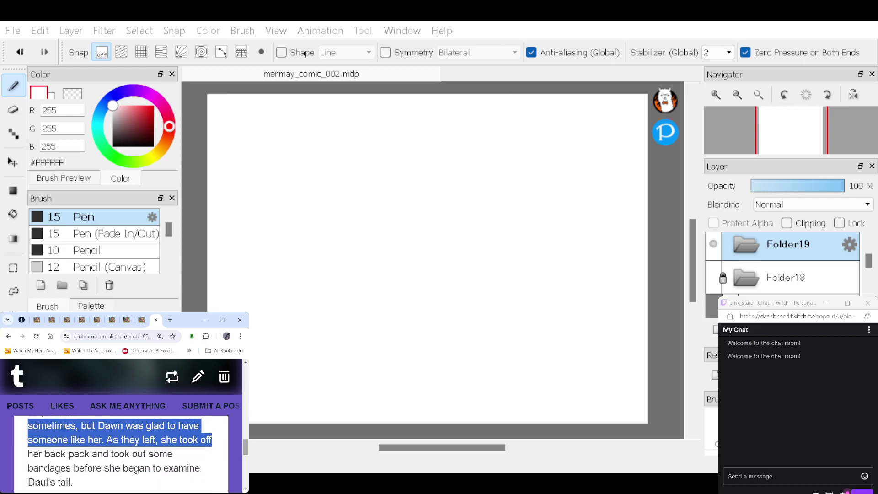
scroll(242, 444, "up", 1)
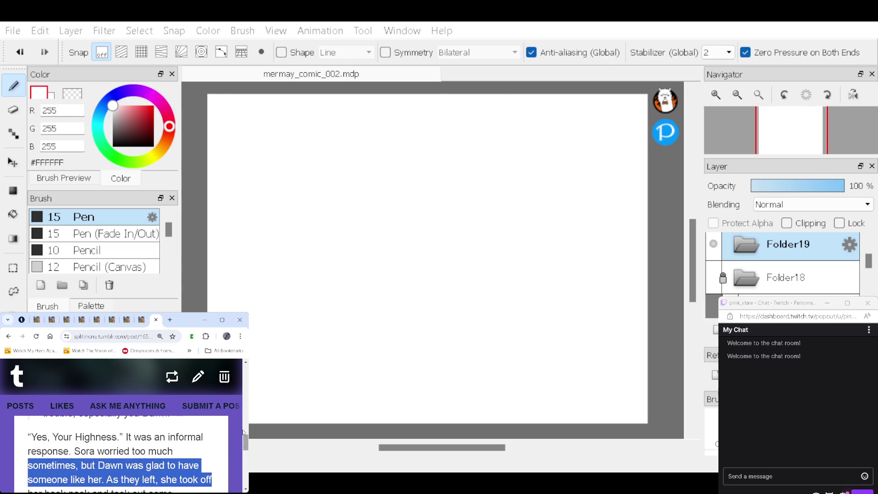
left_click(376, 207)
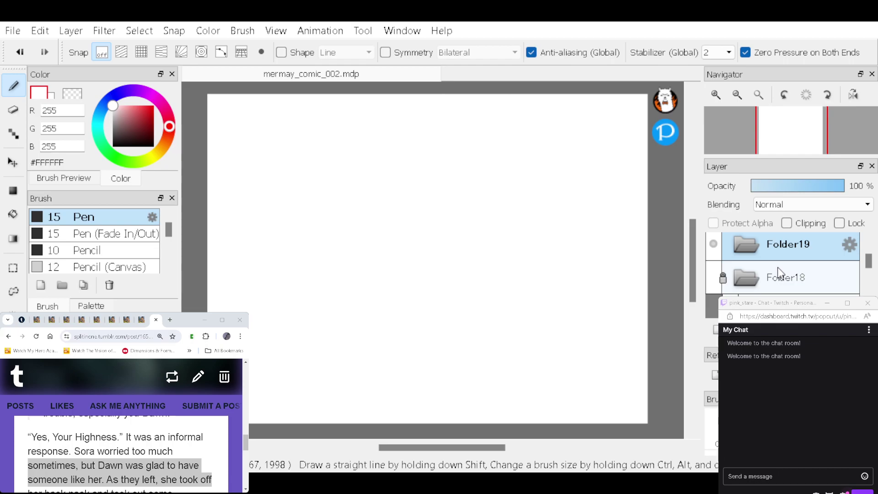
Step: Add a new layer inside Folder19 and set the Pen to black (#000000) at size 40
left_click(716, 330)
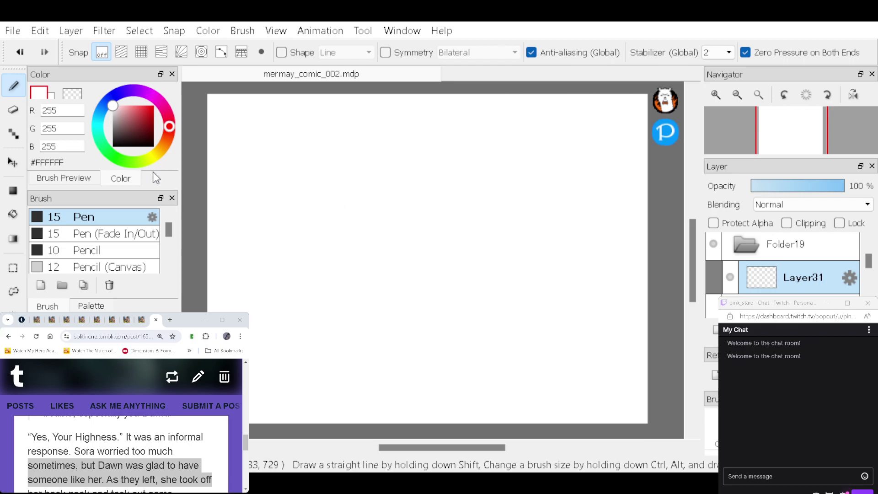
left_click(115, 146)
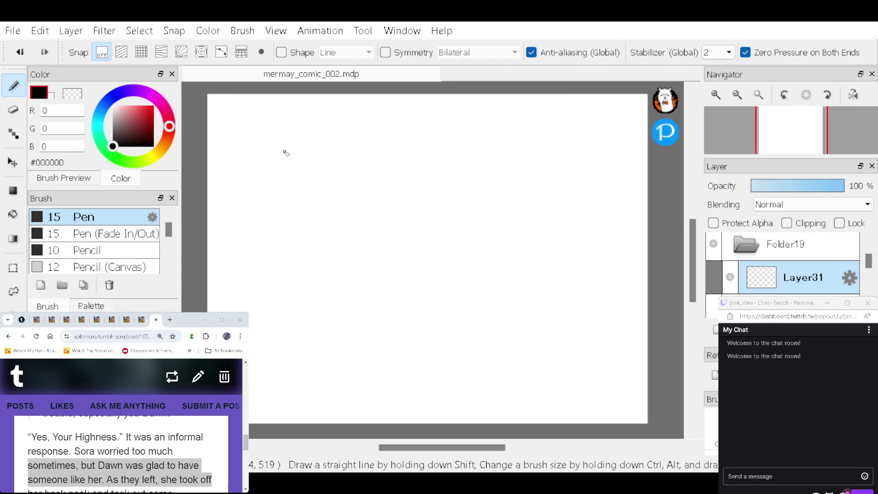
mouse_move(388, 201)
left_mouse_down()
mouse_move(352, 215)
mouse_move(348, 245)
left_mouse_up()
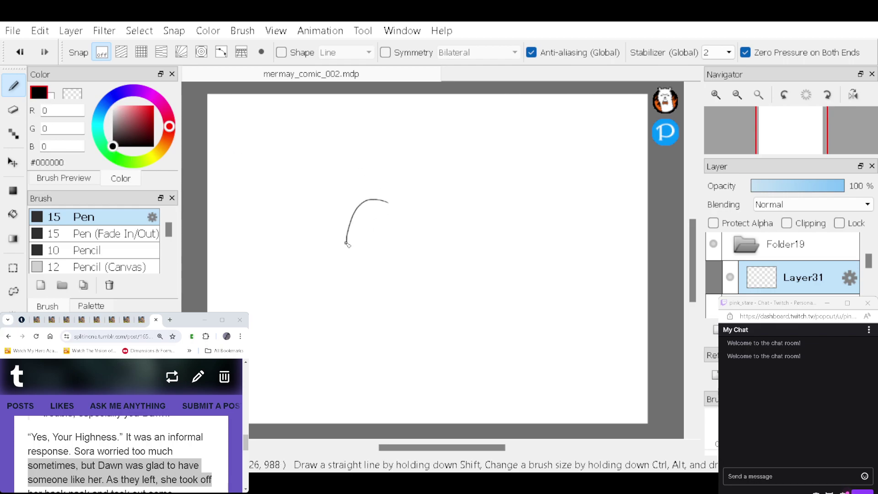
key("ctrl+z")
scroll(783, 261, "down", 1)
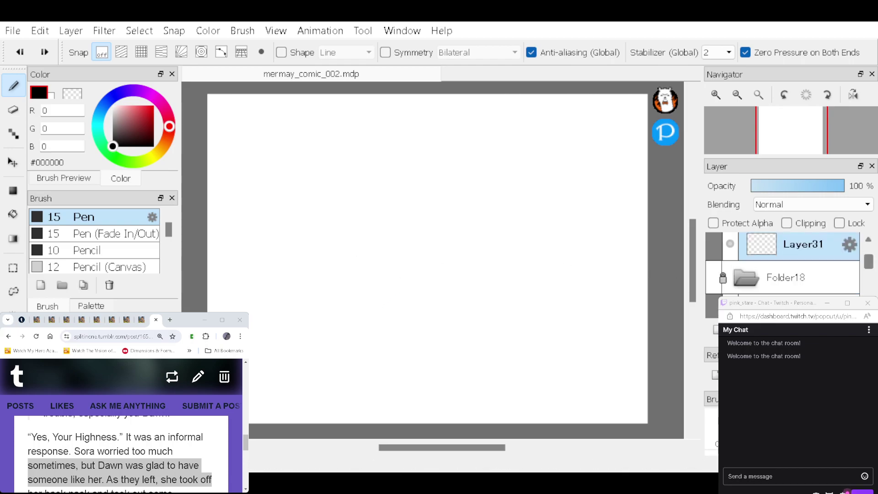
left_click(869, 240)
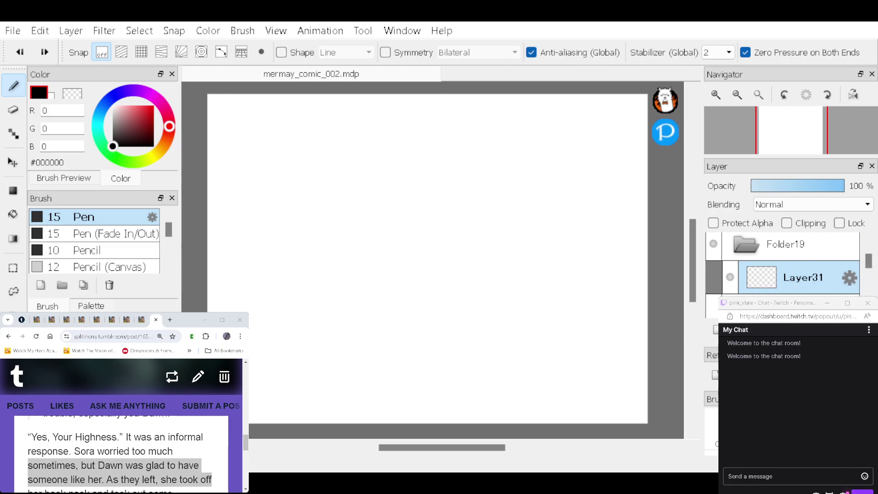
left_click_drag(411, 257, 433, 257)
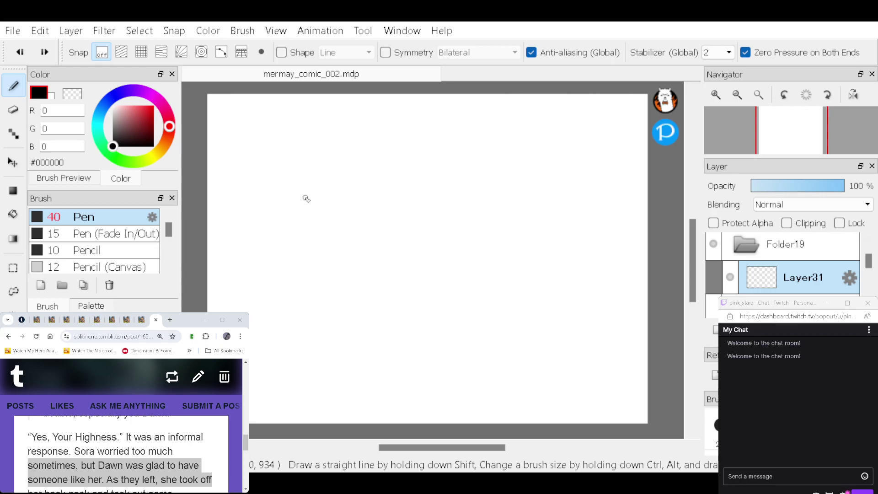
Step: Draw a smiling mermaid with a round head, closed eyes, hair tuft, ponytail, small arms and a curled tail on the page's left half
mouse_move(319, 184)
left_mouse_down()
mouse_move(285, 196)
mouse_move(280, 226)
mouse_move(300, 251)
mouse_move(349, 243)
mouse_move(352, 195)
mouse_move(312, 185)
left_mouse_up()
mouse_move(298, 215)
left_mouse_down()
mouse_move(335, 202)
mouse_move(343, 207)
mouse_move(330, 242)
left_mouse_up()
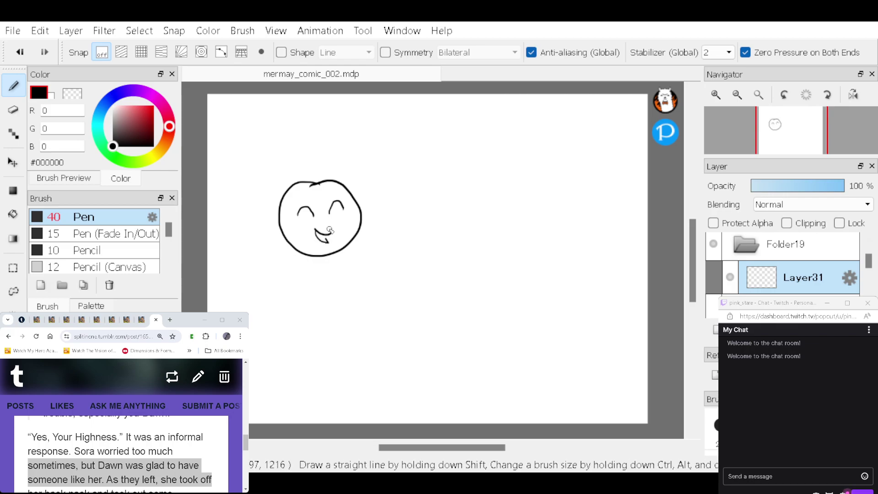
mouse_move(332, 186)
left_mouse_down()
mouse_move(324, 166)
mouse_move(292, 166)
mouse_move(319, 182)
left_mouse_up()
mouse_move(277, 212)
left_mouse_down()
mouse_move(258, 283)
mouse_move(269, 260)
mouse_move(308, 266)
mouse_move(305, 312)
mouse_move(329, 357)
mouse_move(385, 375)
mouse_move(396, 313)
mouse_move(378, 348)
mouse_move(385, 331)
left_mouse_up()
left_click_drag(341, 251, 314, 336)
mouse_move(311, 272)
left_mouse_down()
mouse_move(282, 269)
mouse_move(284, 279)
mouse_move(371, 263)
mouse_move(331, 281)
left_mouse_up()
Step: Add the story line “Yes, Your Highness.” as a text layer in the open area beside the mermaid's head
key("t")
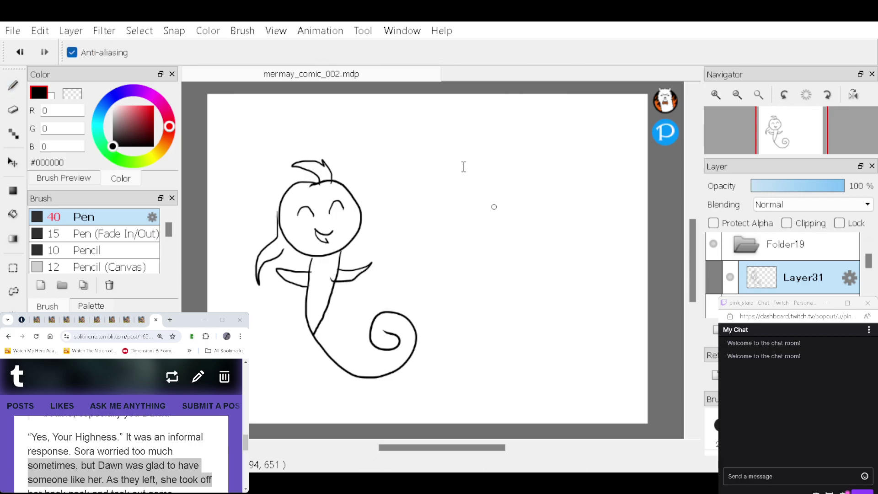
key("ctrl+shift+n")
left_click(78, 437)
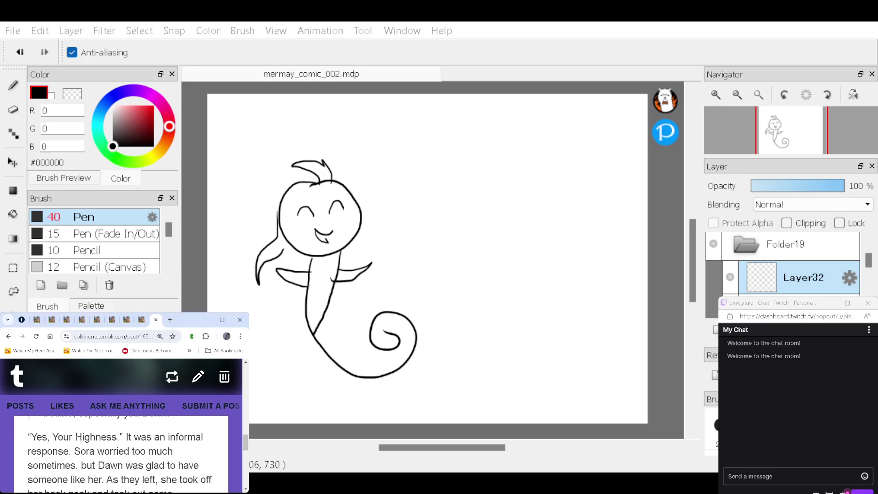
left_click_drag(34, 435, 118, 437)
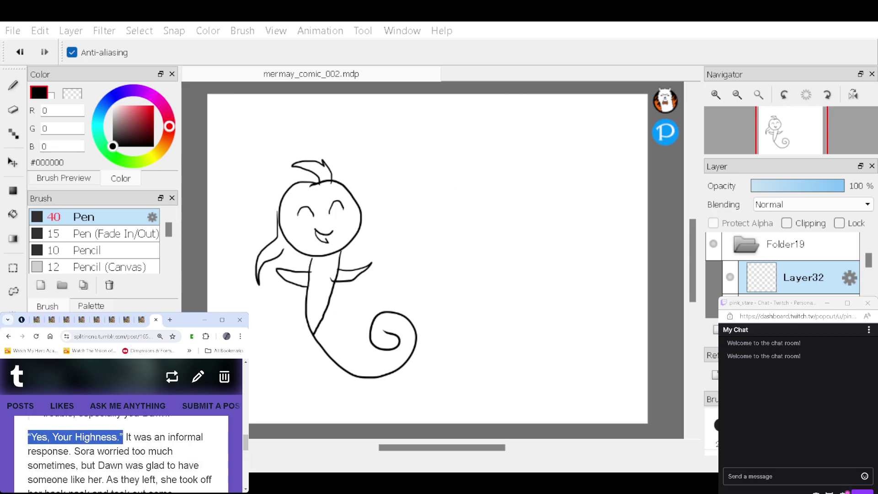
left_click(455, 326)
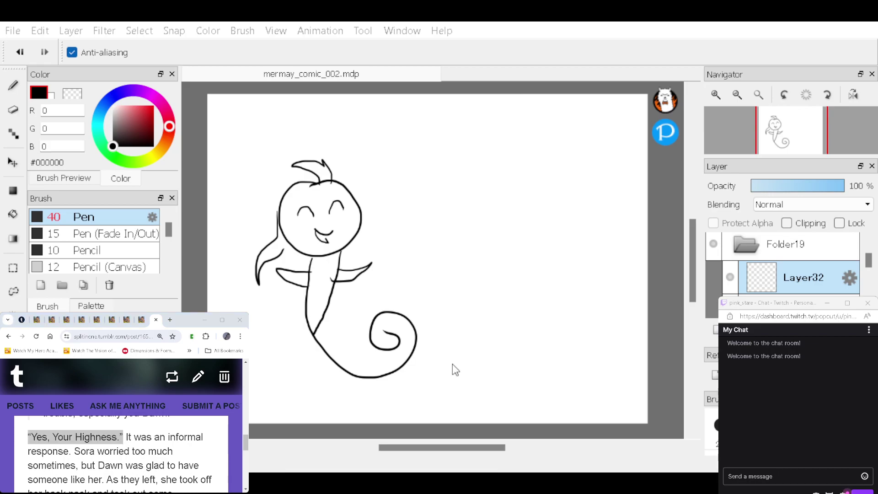
key("ctrl+v")
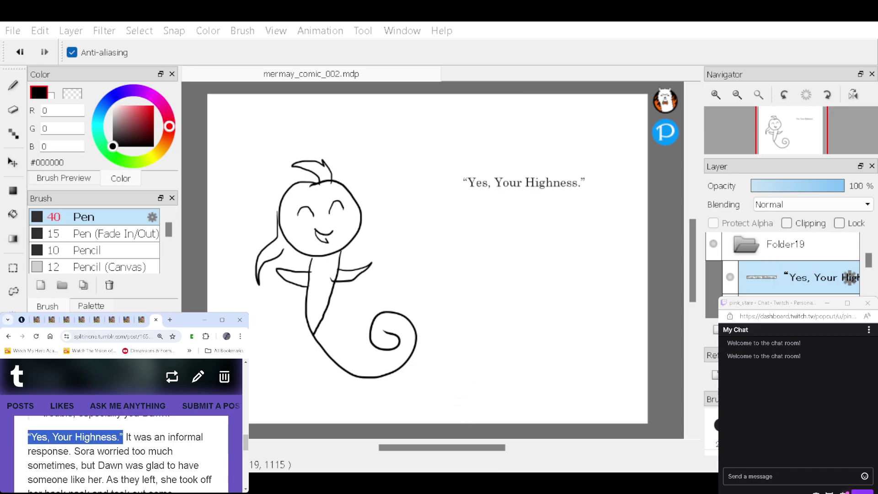
left_click(504, 182)
mouse_move(503, 182)
left_mouse_down()
mouse_move(470, 180)
mouse_move(460, 168)
mouse_move(486, 171)
mouse_move(492, 185)
left_mouse_up()
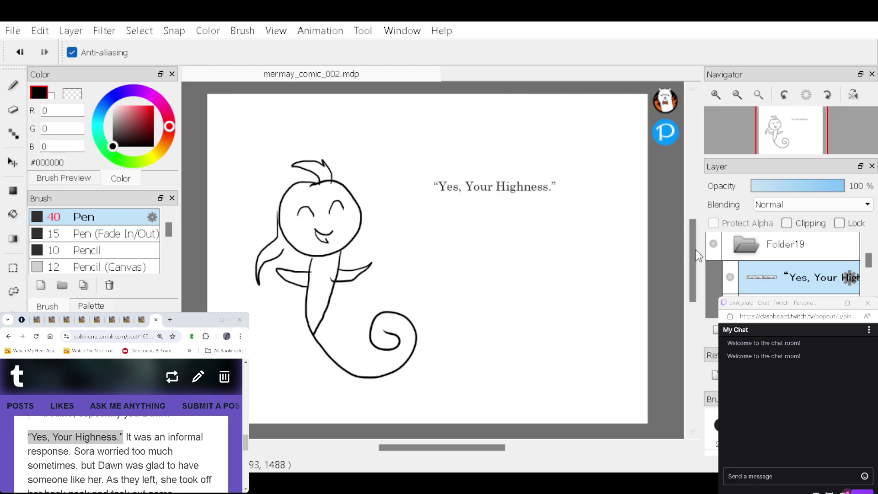
Step: Draw a cloud-shaped speech bubble with a tail toward the mermaid around the line, adding a small heart below the text
key("b")
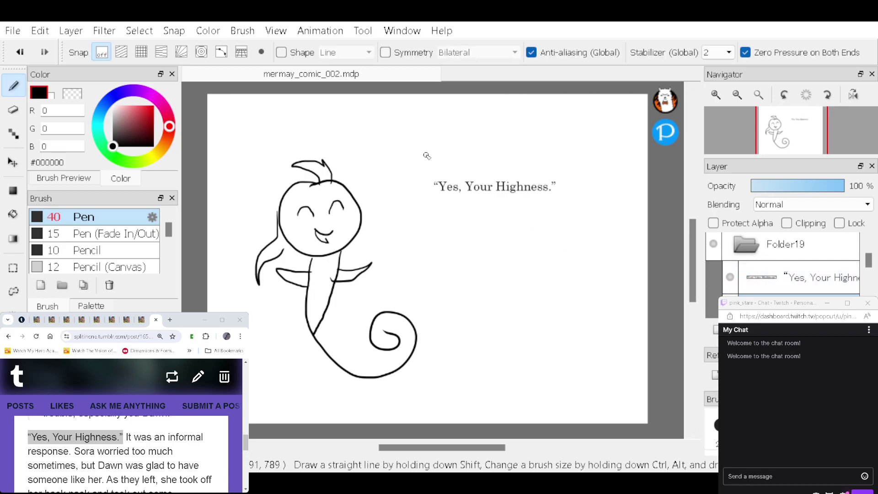
mouse_move(442, 159)
left_mouse_down()
mouse_move(498, 147)
mouse_move(514, 161)
mouse_move(522, 155)
mouse_move(575, 170)
mouse_move(555, 227)
mouse_move(483, 229)
left_mouse_up()
mouse_move(448, 159)
left_mouse_down()
mouse_move(417, 178)
mouse_move(435, 231)
mouse_move(430, 221)
mouse_move(421, 244)
mouse_move(379, 229)
mouse_move(390, 255)
mouse_move(425, 259)
mouse_move(459, 228)
mouse_move(487, 226)
mouse_move(490, 203)
mouse_move(501, 219)
left_mouse_up()
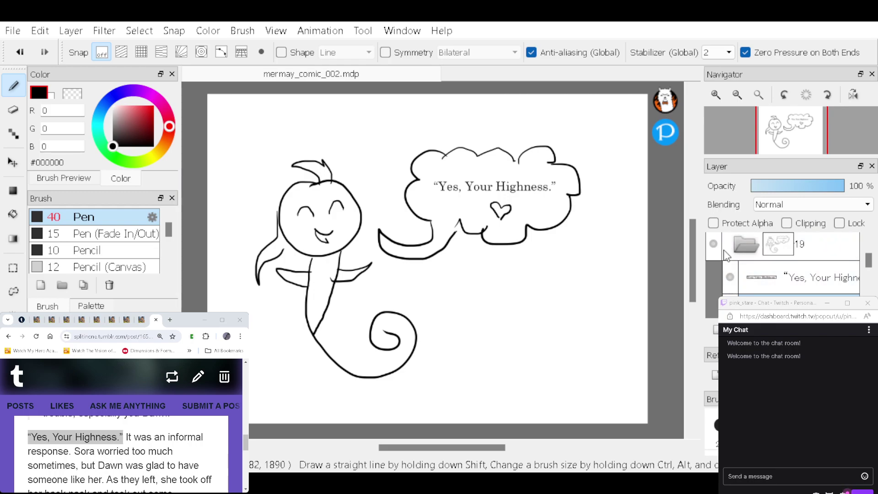
Step: Lock and hide Folder19, which holds the “Yes, Your Highness.” page
left_click(819, 254)
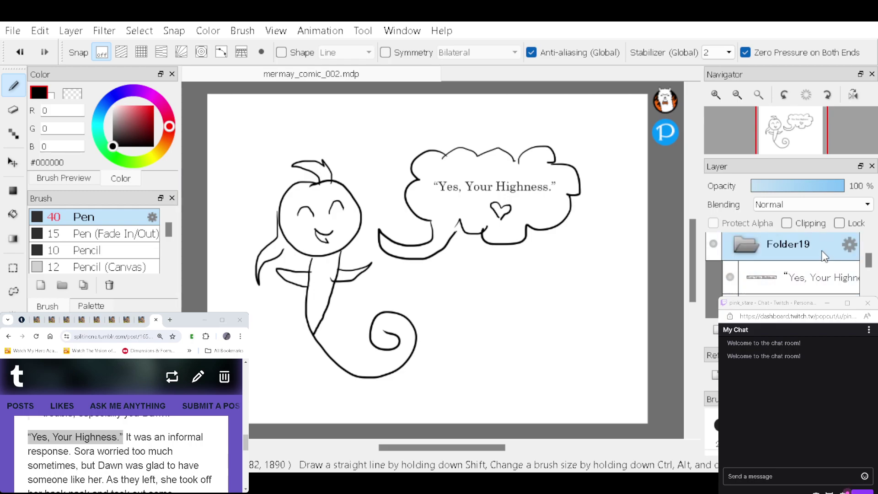
left_click(840, 223)
left_click(713, 244)
Step: Add a new layer inside Folder20 for the next comic page
scroll(869, 242, "up", 2)
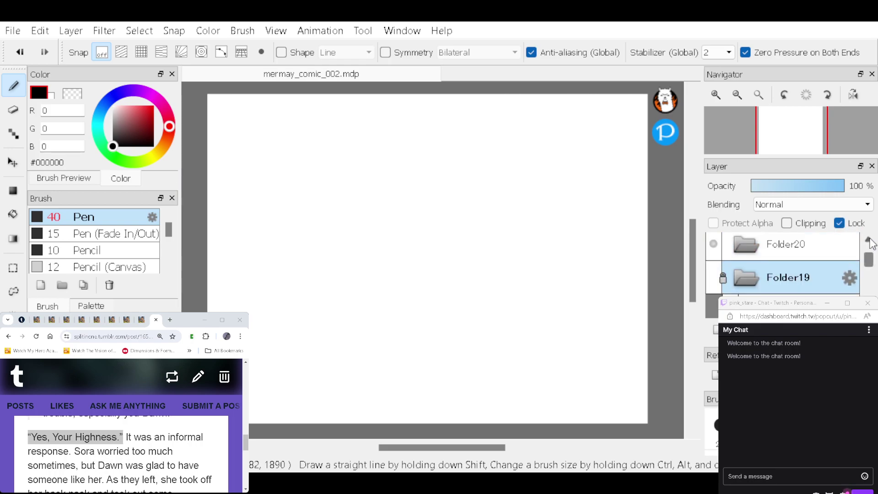
left_click(831, 284)
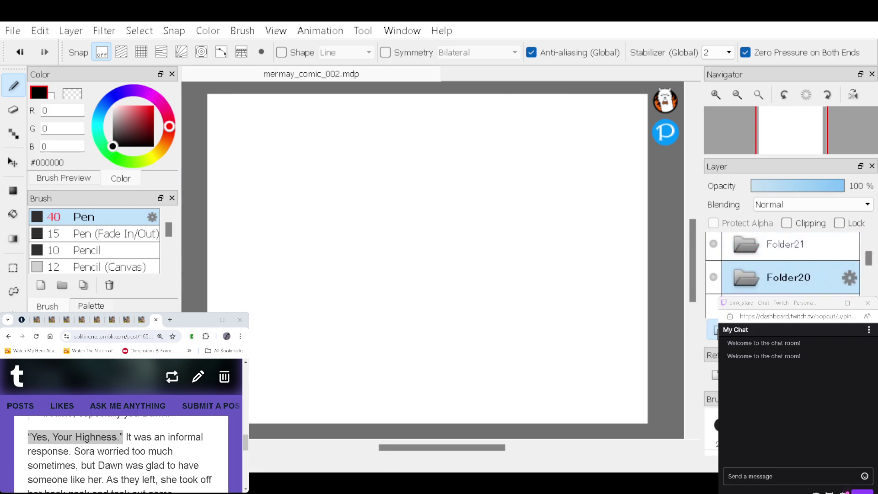
left_click(727, 307)
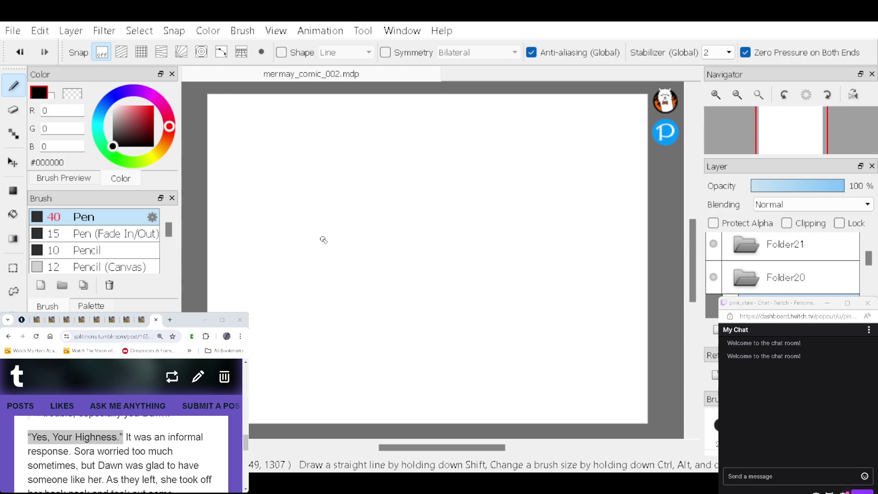
Step: Draw the character's round head with half-closed eyes, slanted eyebrows, a small smile and a curved hair tuft
mouse_move(336, 214)
left_mouse_down()
mouse_move(310, 206)
mouse_move(279, 228)
mouse_move(271, 262)
mouse_move(288, 304)
mouse_move(342, 312)
mouse_move(380, 268)
mouse_move(363, 220)
mouse_move(326, 209)
left_mouse_up()
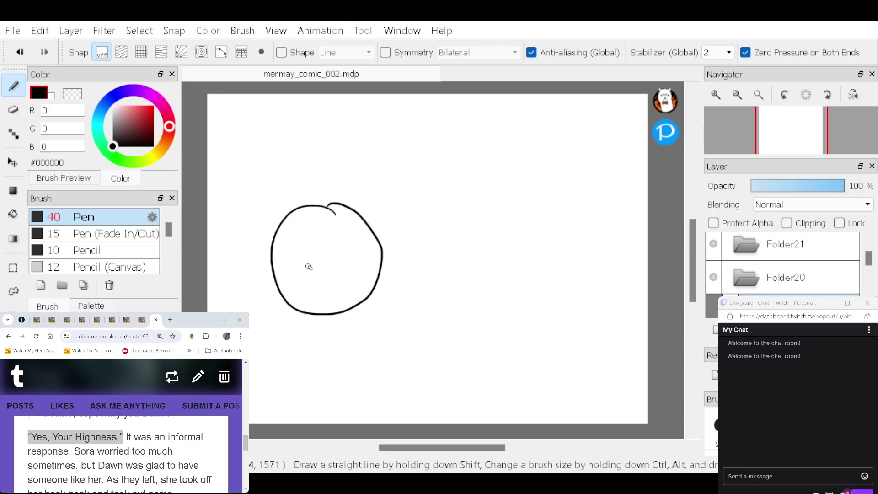
mouse_move(309, 267)
left_mouse_down()
mouse_move(372, 264)
mouse_move(321, 273)
mouse_move(363, 265)
mouse_move(362, 271)
left_mouse_up()
mouse_move(308, 248)
left_mouse_down()
mouse_move(327, 239)
mouse_move(372, 247)
left_mouse_up()
left_click_drag(337, 294, 322, 292)
mouse_move(346, 225)
left_mouse_down()
mouse_move(357, 185)
mouse_move(322, 181)
mouse_move(343, 219)
left_mouse_up()
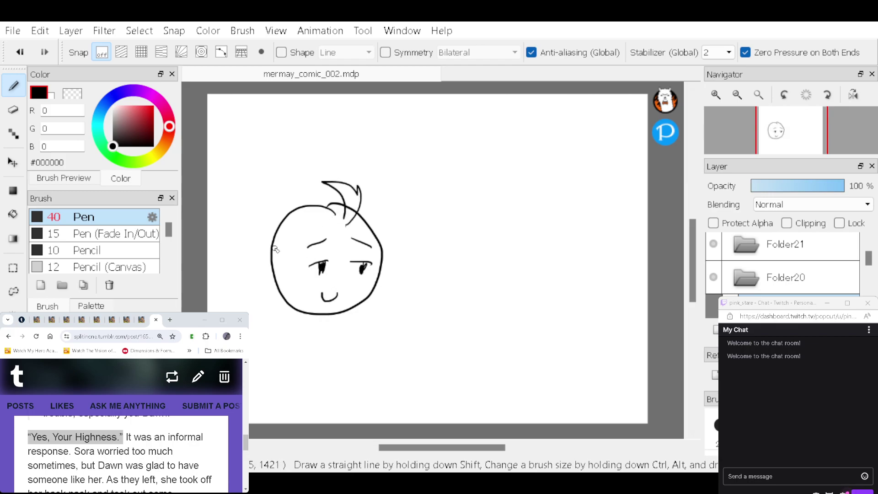
Step: Draw the character's ponytail and torso, with one arm reaching down and the other stretched outward
mouse_move(275, 238)
left_mouse_down()
mouse_move(244, 312)
mouse_move(277, 297)
mouse_move(267, 335)
mouse_move(281, 419)
left_mouse_up()
mouse_move(301, 341)
left_mouse_down()
mouse_move(365, 373)
mouse_move(299, 355)
left_mouse_up()
mouse_move(333, 313)
left_mouse_down()
mouse_move(317, 358)
mouse_move(327, 414)
left_mouse_up()
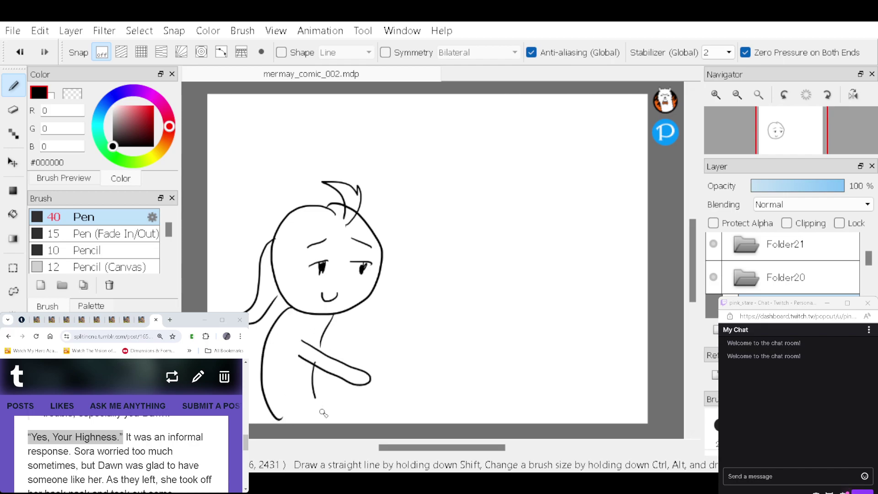
mouse_move(340, 319)
left_mouse_down()
mouse_move(432, 292)
mouse_move(419, 307)
mouse_move(335, 344)
left_mouse_up()
Step: Draw an open bag by the lowered hand and a first-aid box marked with a cross in the raised hand
left_click_drag(347, 385, 380, 419)
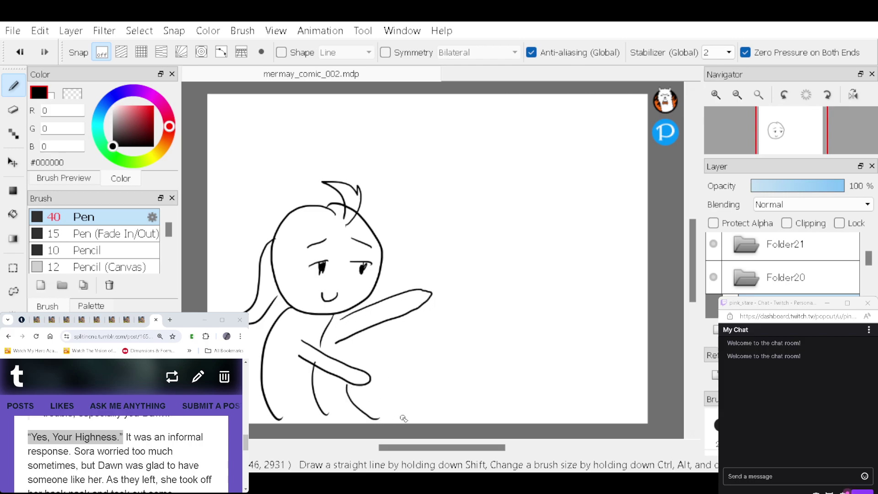
mouse_move(372, 381)
left_mouse_down()
mouse_move(429, 382)
mouse_move(383, 373)
left_mouse_up()
left_click_drag(436, 378, 444, 413)
mouse_move(407, 314)
left_mouse_down()
mouse_move(418, 354)
mouse_move(474, 349)
mouse_move(430, 298)
left_mouse_up()
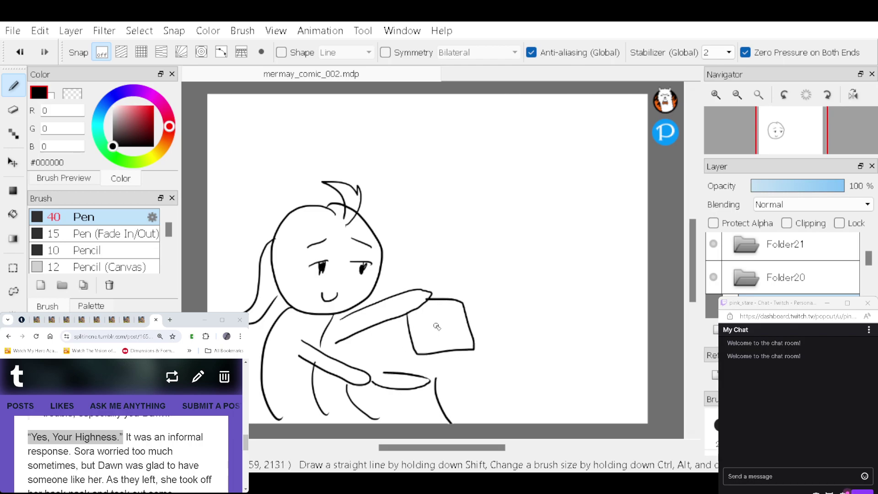
mouse_move(438, 336)
left_mouse_down()
mouse_move(434, 318)
mouse_move(437, 336)
mouse_move(442, 326)
mouse_move(425, 328)
mouse_move(452, 325)
left_mouse_up()
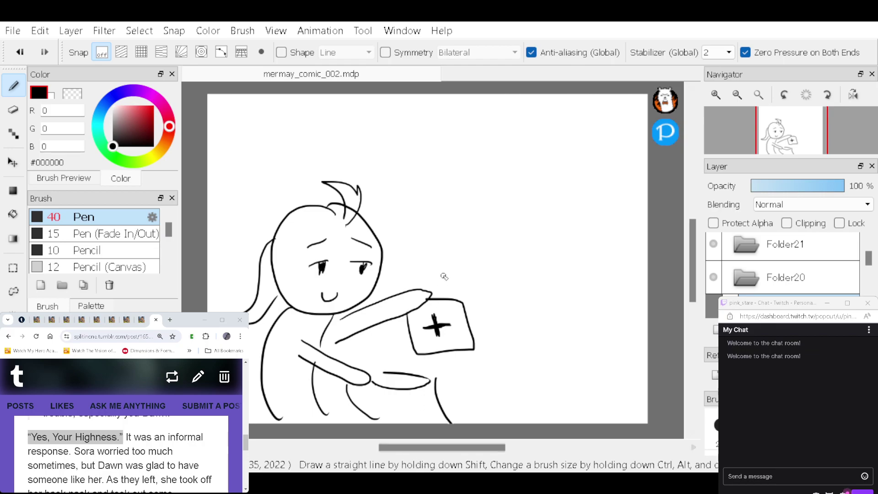
Step: Copy the sentence beginning "Sora worried too much sometimes" from the story and paste it as text beside the character
key("t")
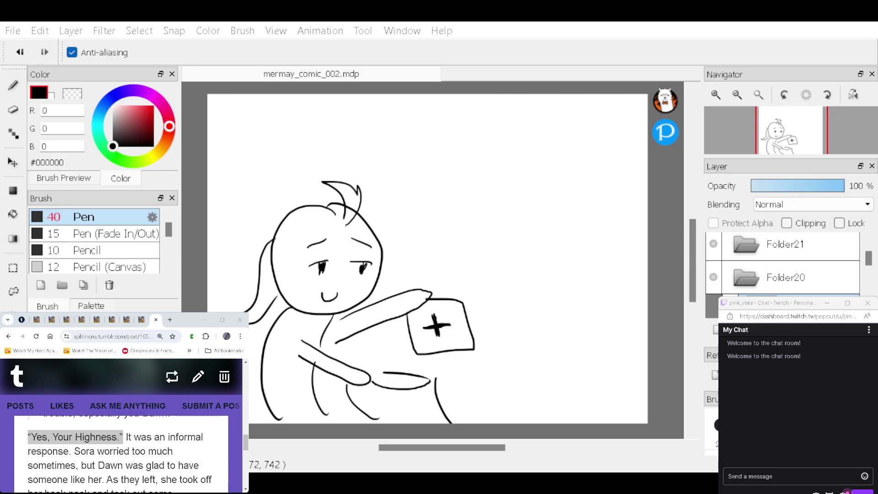
double_click(84, 451)
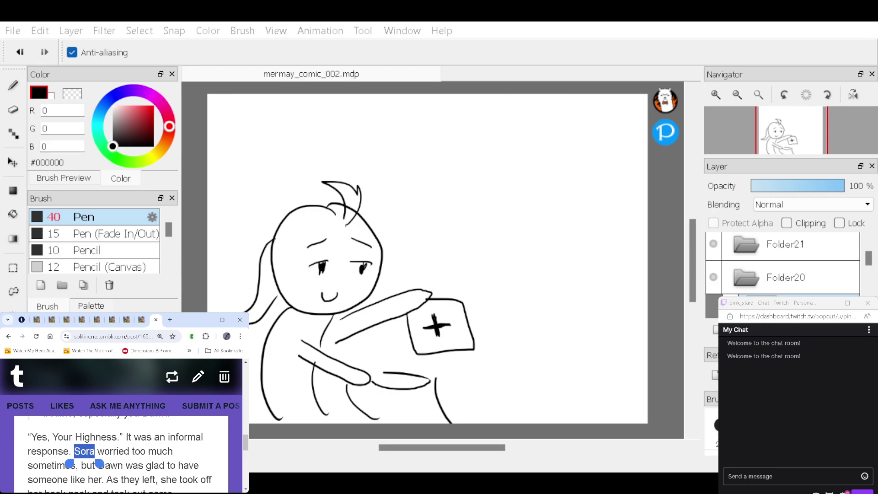
left_click_drag(99, 463, 110, 491)
key("ctrl+c")
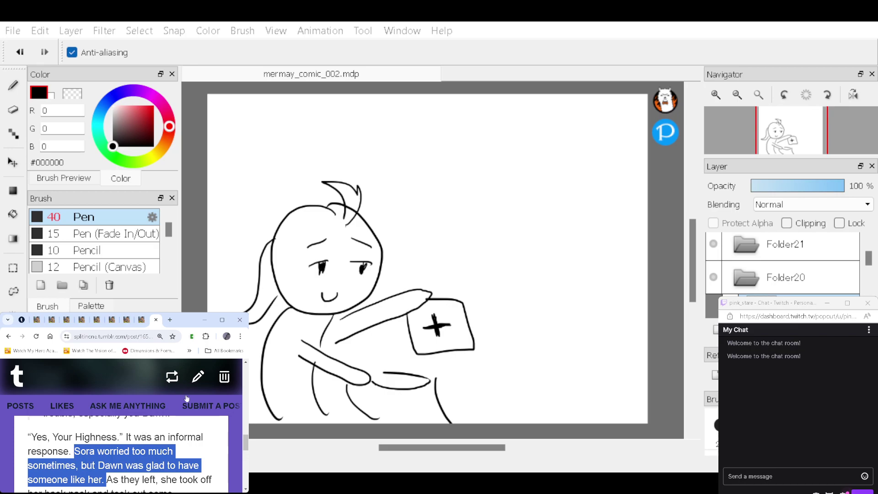
left_click(496, 309)
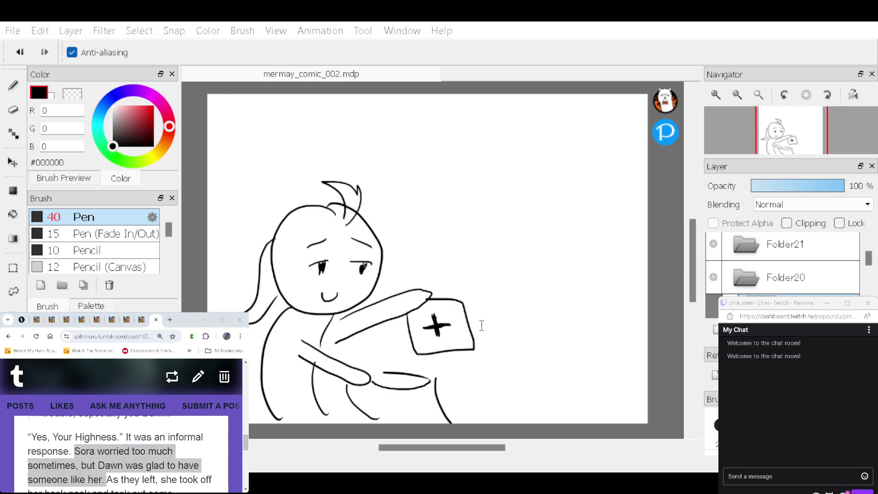
key("ctrl+v")
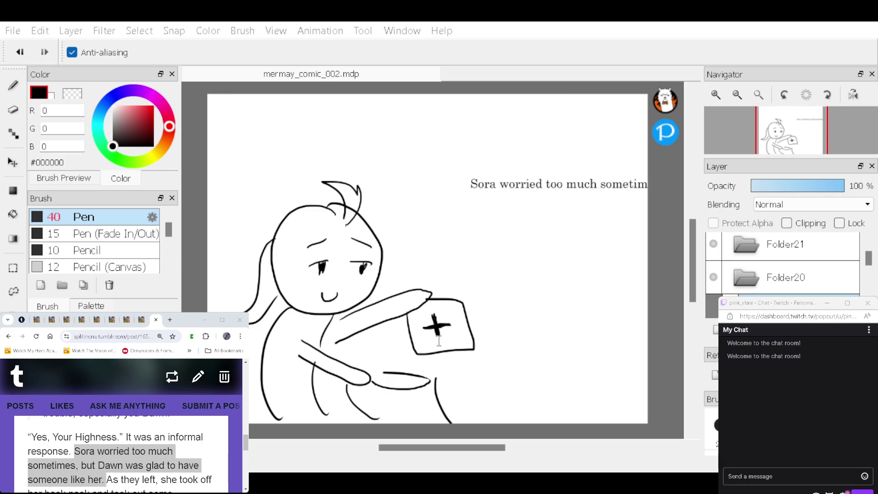
Step: Break the pasted text into three lines ending in "like her." and shift it left to fit inside the canvas
type("but Dawn was glad to have som")
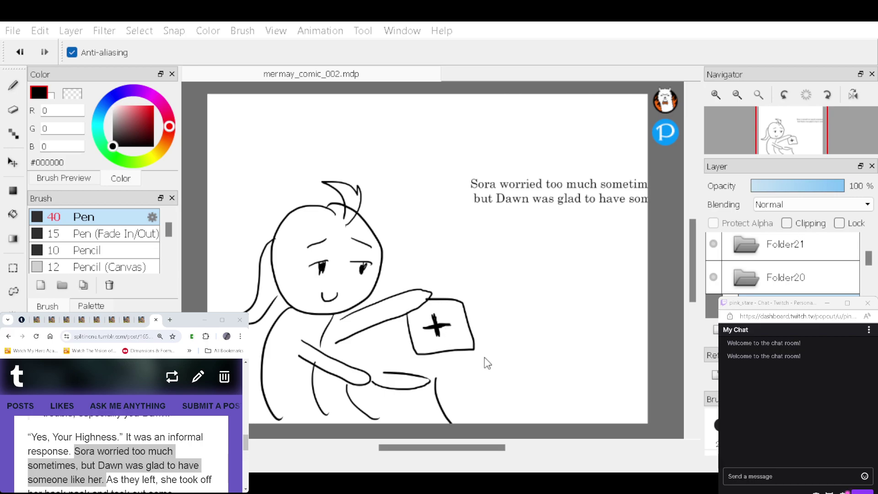
type("like her.")
key("alt+Tab")
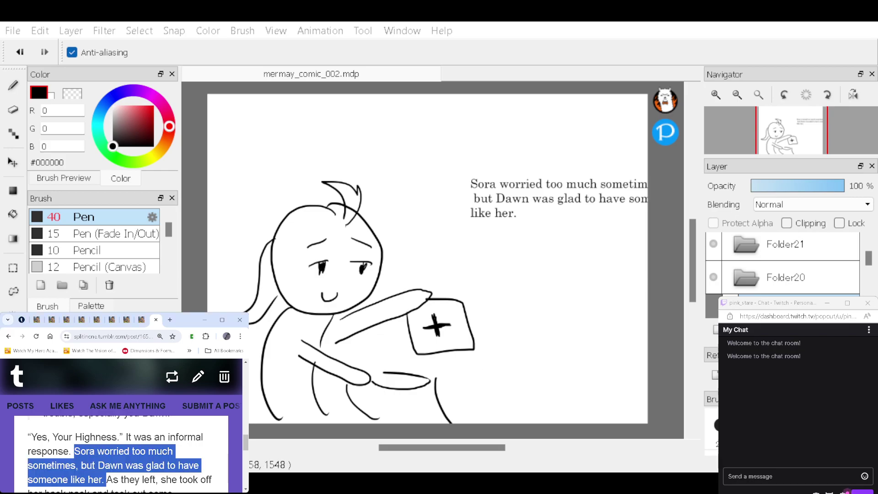
mouse_move(575, 196)
left_mouse_down()
mouse_move(526, 214)
mouse_move(538, 214)
mouse_move(514, 202)
left_mouse_up()
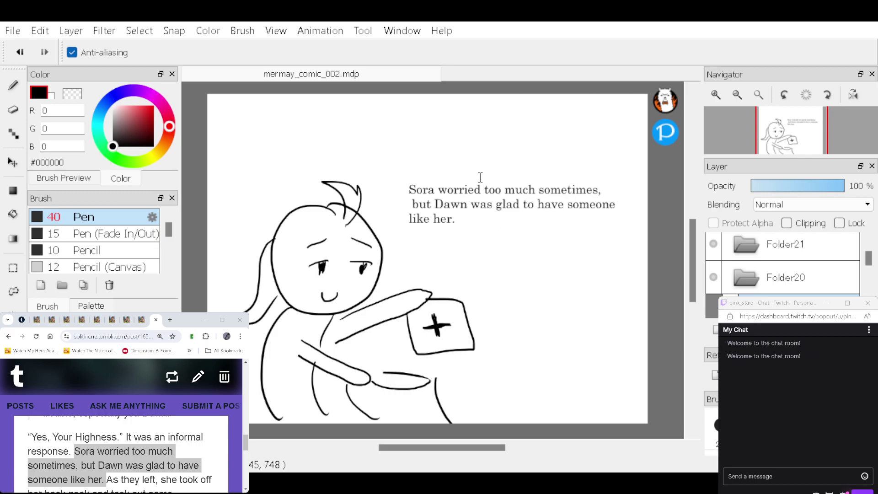
Step: Draw a cloud-shaped thought bubble around the text on the sketch layer, with three small circles trailing toward the character's head
scroll(795, 279, "down", 1)
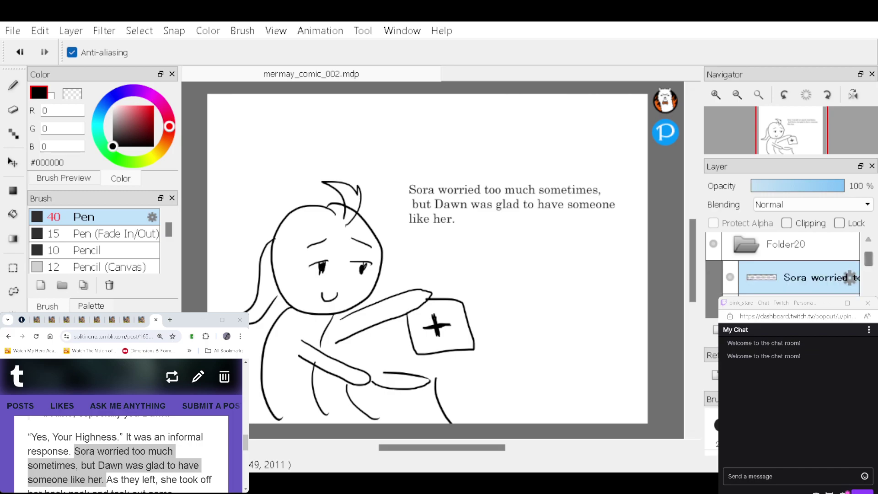
key("b")
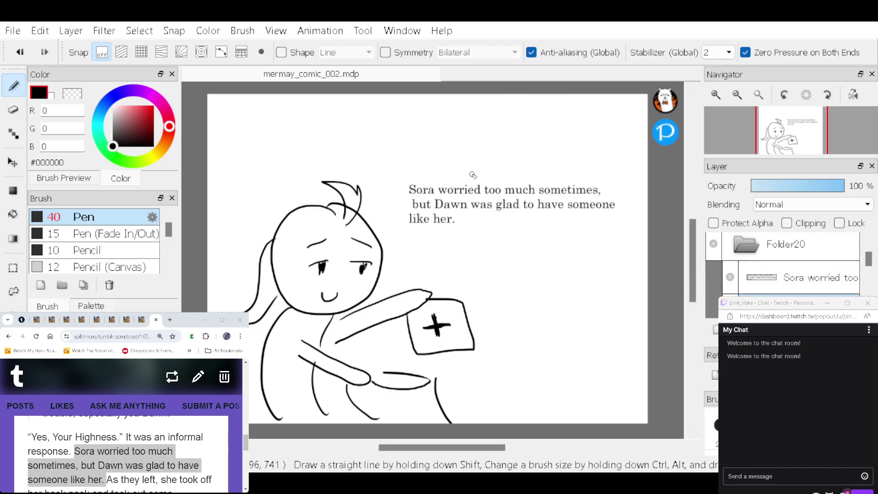
mouse_move(417, 162)
left_mouse_down()
mouse_move(492, 146)
mouse_move(519, 154)
mouse_move(601, 146)
mouse_move(623, 157)
mouse_move(636, 207)
mouse_move(574, 243)
mouse_move(432, 262)
mouse_move(409, 216)
mouse_move(399, 160)
left_mouse_up()
left_click_drag(387, 192, 384, 194)
mouse_move(393, 226)
left_mouse_down()
mouse_move(388, 232)
mouse_move(396, 228)
left_mouse_up()
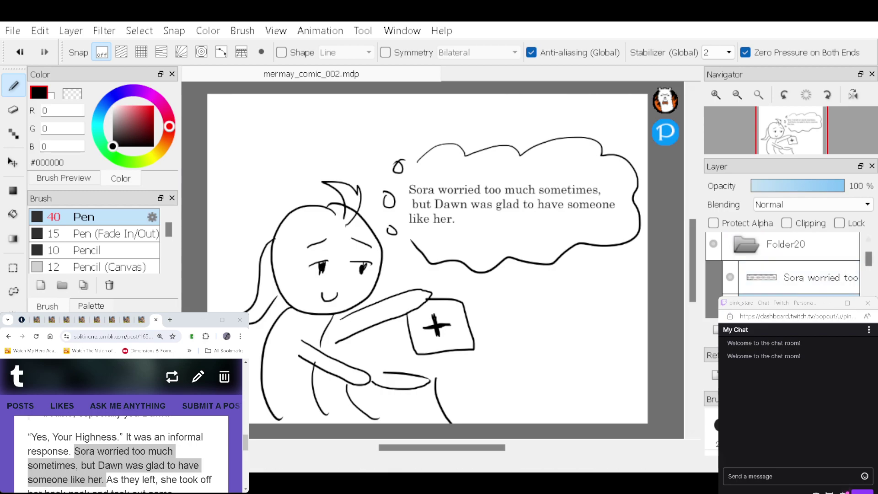
Step: Lock and hide Folder20, and select Folder21 for the next comic page
scroll(791, 261, "down", 1)
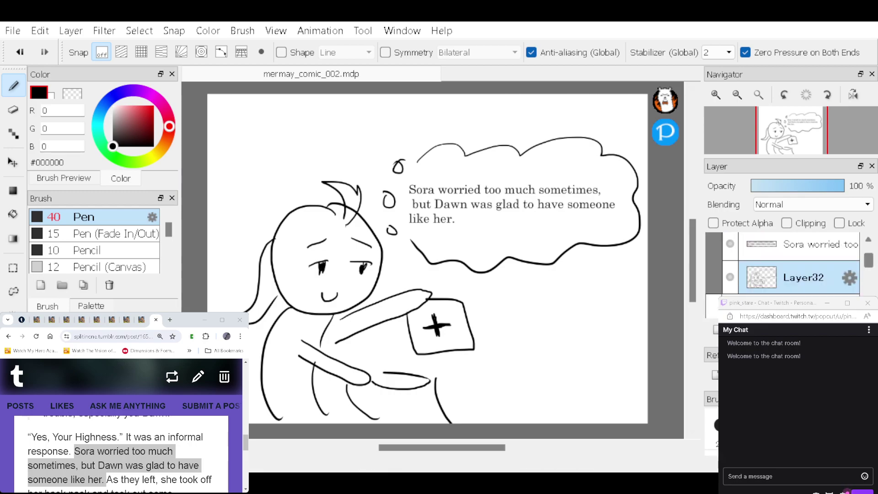
left_click(868, 239)
left_click(822, 249)
left_click(840, 224)
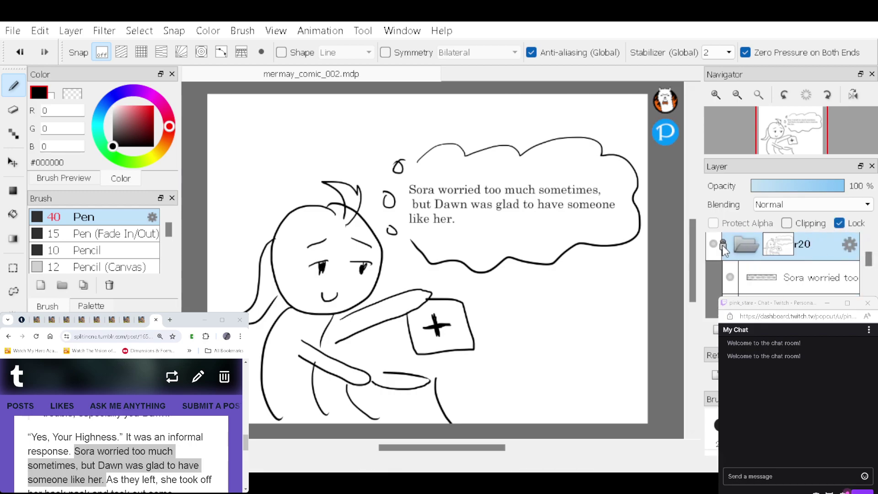
left_click(714, 243)
left_click(867, 242)
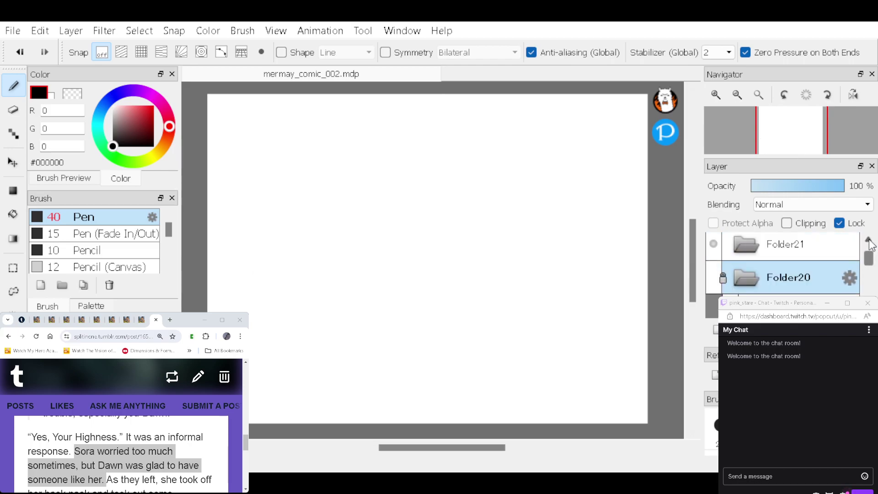
left_click(867, 242)
left_click(819, 283)
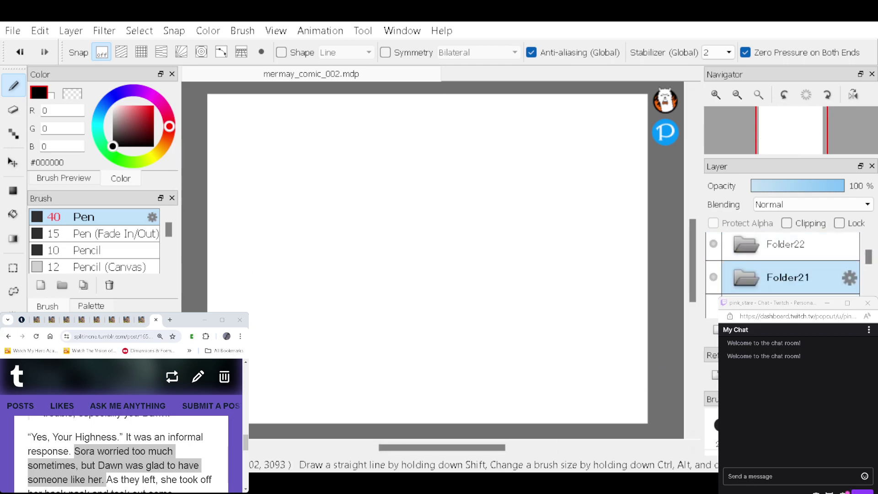
Step: Read the rest of the story passage about the algae-covered wooden ship and the warning about the shallows
left_click_drag(245, 442, 246, 448)
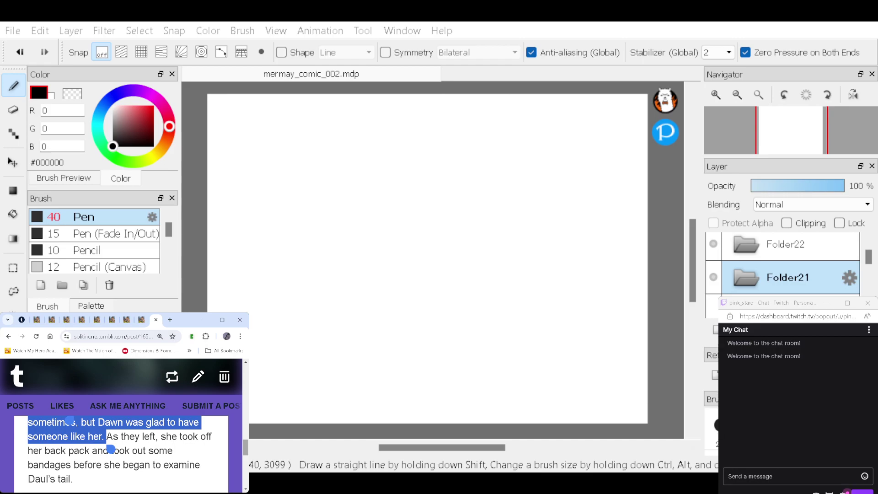
scroll(246, 450, "down", 1)
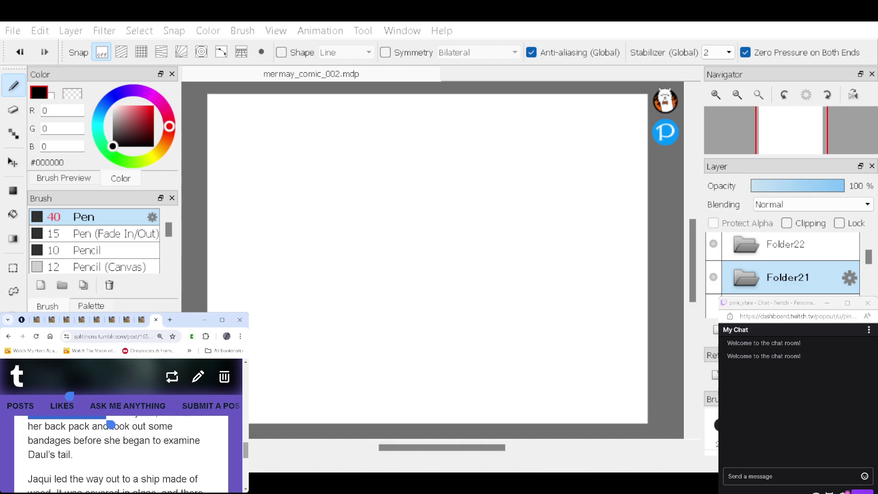
scroll(245, 457, "down", 2)
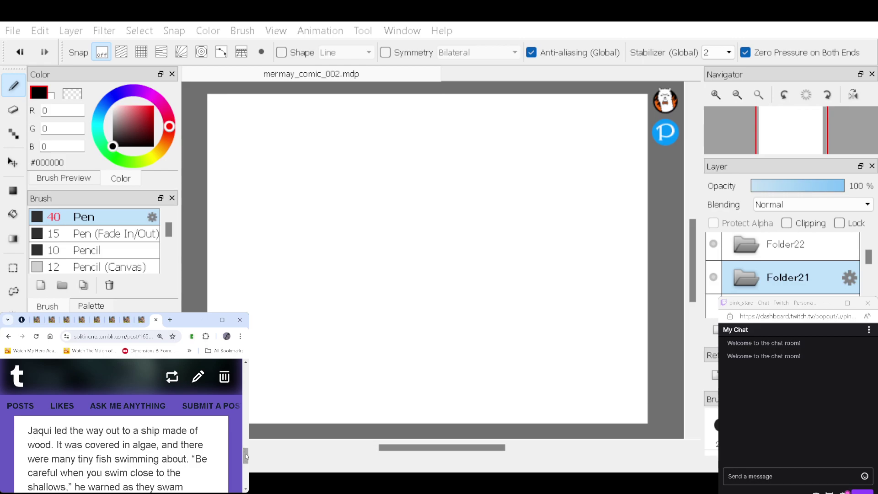
scroll(245, 457, "down", 2)
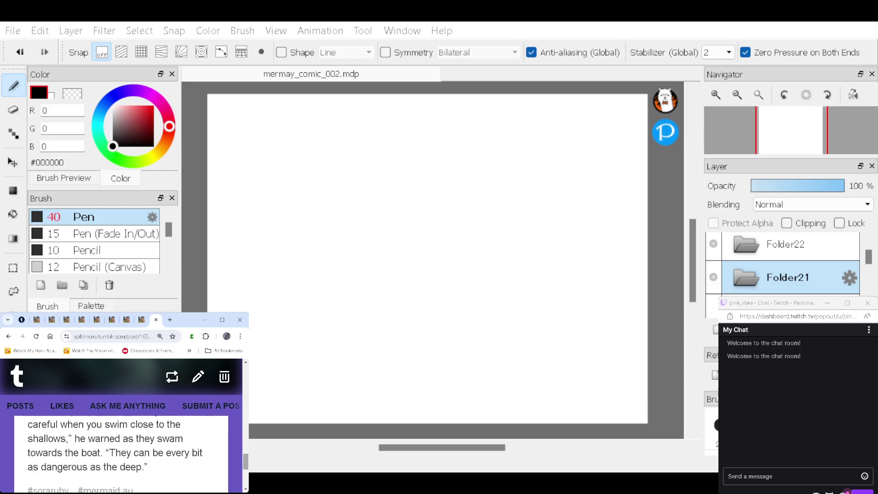
scroll(122, 453, "up", 2)
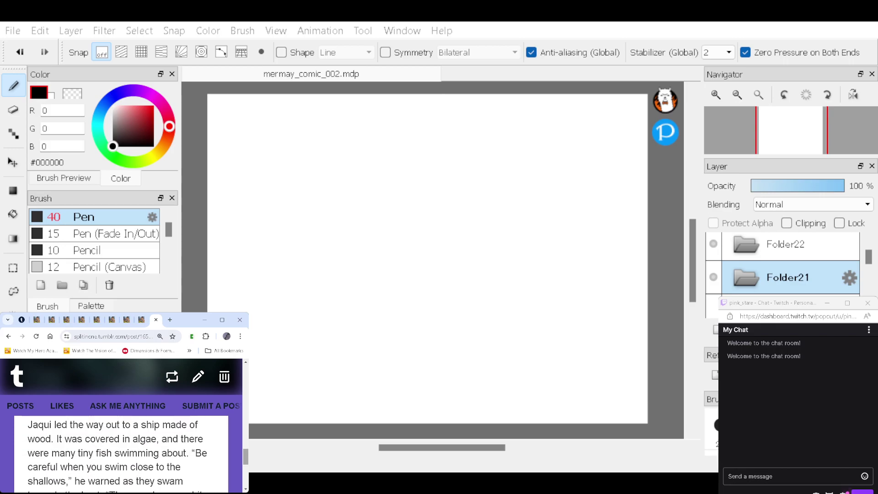
scroll(121, 453, "down", 1)
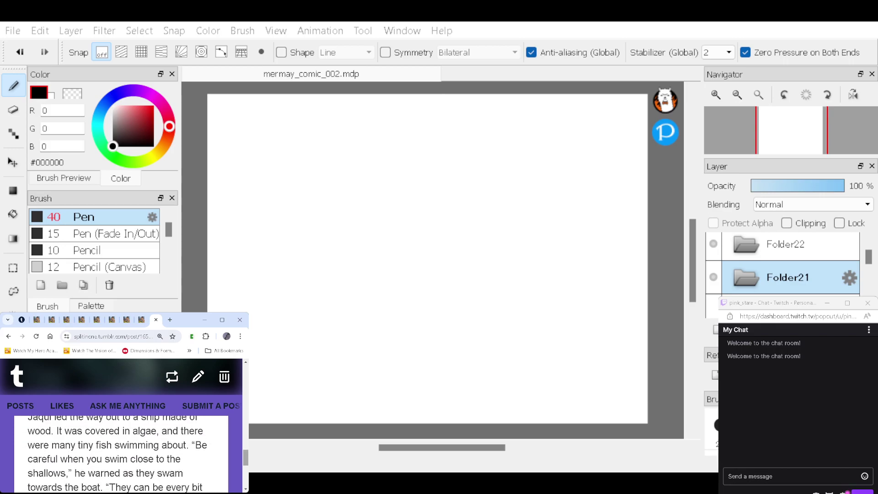
scroll(121, 453, "up", 1)
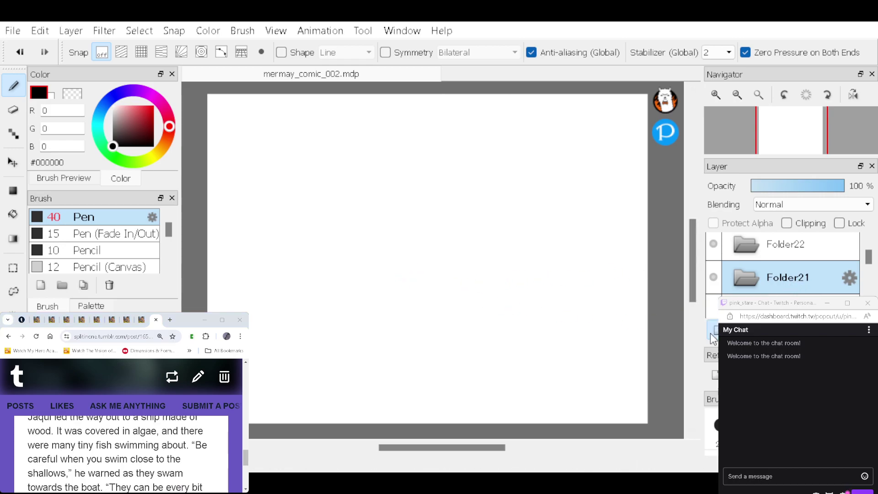
Step: Add a layer inside Folder21 and sketch two small merpeople swimming, one with spiky hair and one wearing a crown
left_click(711, 305)
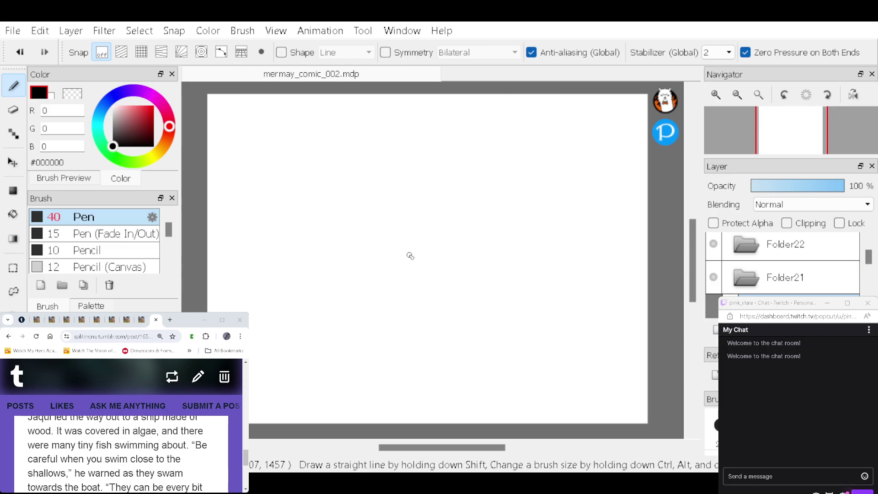
mouse_move(429, 255)
left_mouse_down()
mouse_move(424, 270)
mouse_move(426, 257)
mouse_move(355, 273)
mouse_move(290, 274)
mouse_move(286, 281)
left_mouse_up()
mouse_move(381, 265)
left_mouse_down()
mouse_move(416, 273)
mouse_move(407, 280)
mouse_move(417, 252)
mouse_move(439, 259)
mouse_move(425, 246)
mouse_move(401, 252)
mouse_move(413, 265)
mouse_move(405, 261)
mouse_move(415, 249)
mouse_move(348, 288)
mouse_move(304, 281)
mouse_move(283, 288)
mouse_move(304, 273)
left_mouse_up()
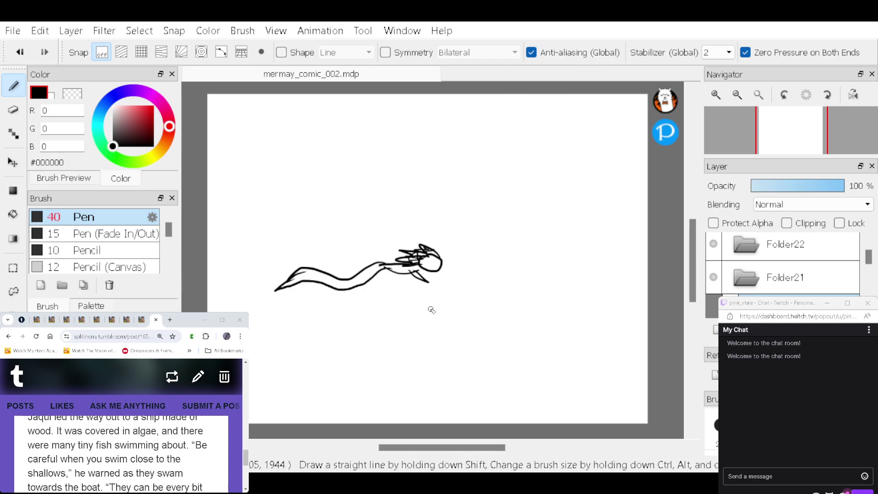
mouse_move(437, 302)
left_mouse_down()
mouse_move(432, 316)
mouse_move(452, 292)
mouse_move(456, 302)
left_mouse_up()
mouse_move(442, 315)
left_mouse_down()
mouse_move(442, 333)
mouse_move(376, 316)
mouse_move(338, 324)
mouse_move(343, 342)
mouse_move(428, 313)
mouse_move(429, 325)
mouse_move(422, 308)
left_mouse_up()
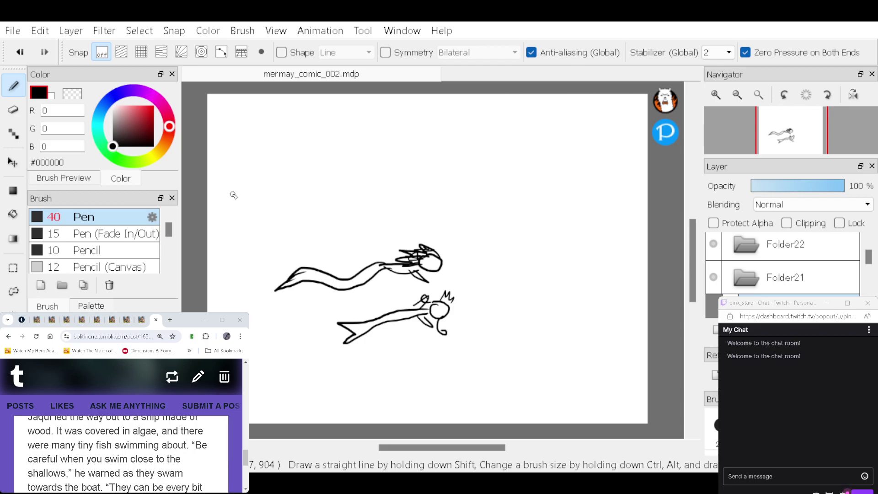
Step: Scatter small fish above the merpeople and add a cluster of tiny dots near the top of the canvas
mouse_move(355, 154)
left_mouse_down()
mouse_move(338, 144)
mouse_move(337, 152)
mouse_move(355, 146)
mouse_move(317, 126)
mouse_move(330, 115)
left_mouse_up()
left_click_drag(288, 156, 289, 159)
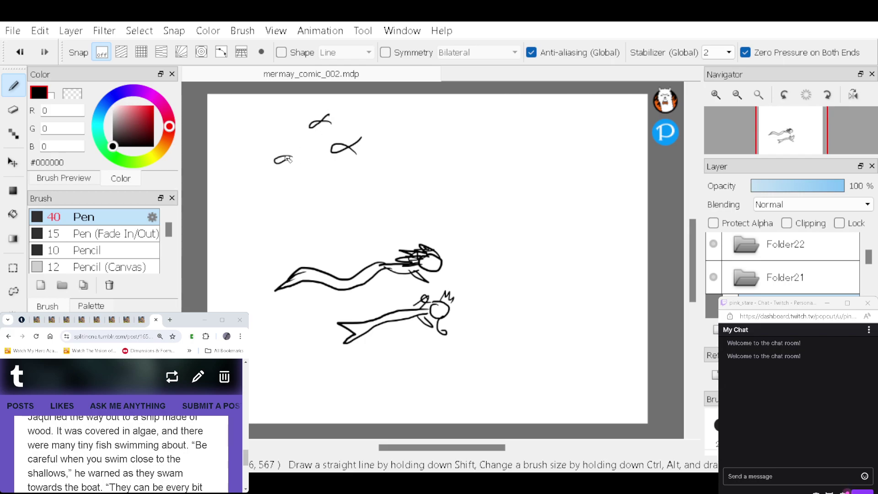
mouse_move(430, 143)
left_mouse_down()
mouse_move(407, 150)
mouse_move(430, 144)
left_mouse_up()
mouse_move(405, 177)
left_mouse_down()
mouse_move(383, 179)
mouse_move(401, 175)
left_mouse_up()
mouse_move(330, 193)
left_mouse_down()
mouse_move(320, 199)
mouse_move(351, 197)
mouse_move(341, 191)
left_mouse_up()
mouse_move(254, 218)
left_mouse_down()
mouse_move(264, 224)
mouse_move(257, 216)
left_mouse_up()
mouse_move(263, 134)
left_mouse_down()
mouse_move(243, 147)
mouse_move(249, 155)
mouse_move(266, 136)
left_mouse_up()
left_click_drag(442, 109, 443, 121)
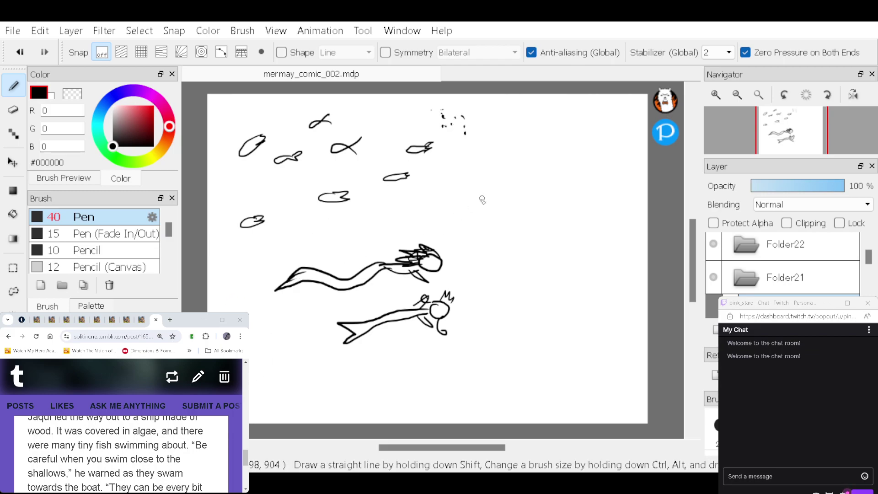
Step: Draw six tall wavy strands on the canvas's right side and two diagonal wavy lines in front of the merpeople
left_click_drag(484, 233, 512, 133)
left_click_drag(529, 211, 543, 129)
left_click_drag(578, 264, 589, 139)
left_click_drag(546, 244, 564, 153)
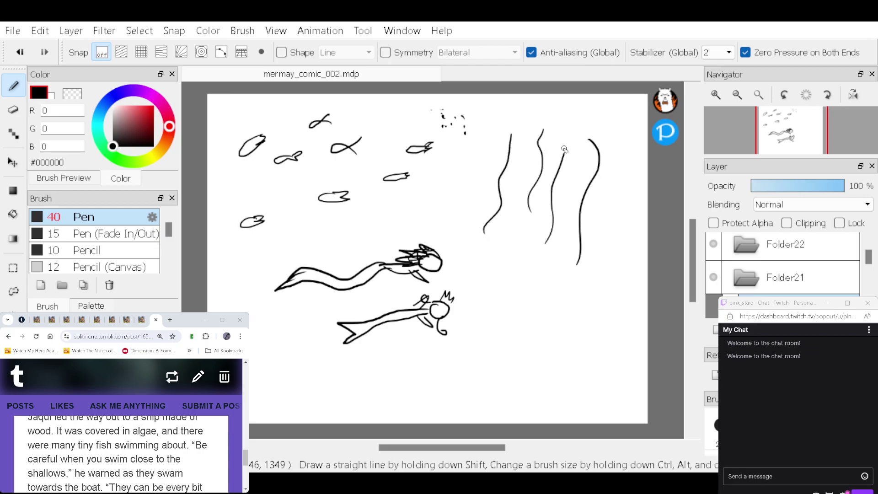
left_click_drag(612, 242, 621, 135)
left_click_drag(607, 326, 634, 221)
left_click_drag(447, 194, 507, 259)
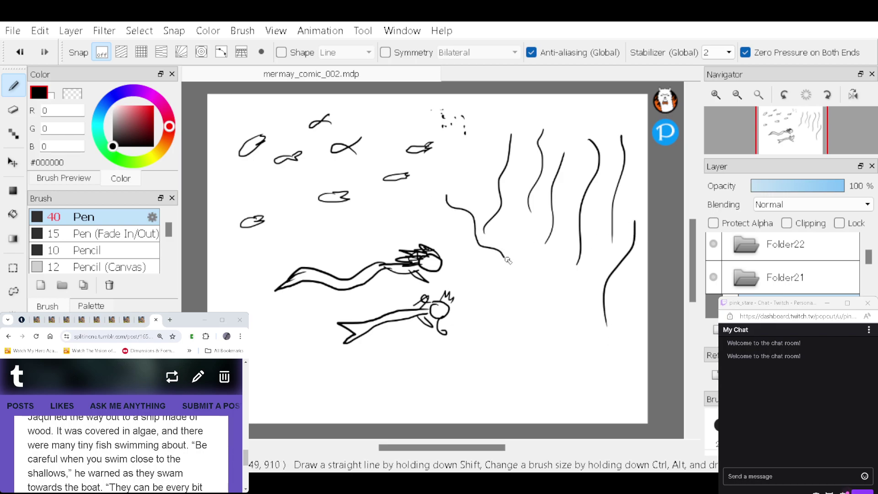
mouse_move(500, 299)
left_mouse_down()
mouse_move(509, 320)
mouse_move(546, 340)
left_mouse_up()
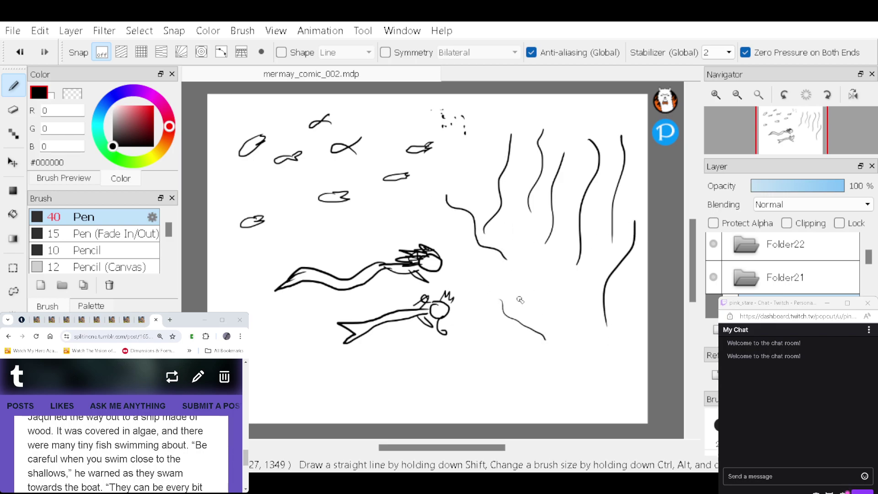
Step: Add short ripple strokes around the merpeople and a broken, nearly horizontal line running behind the fish
left_click_drag(257, 371, 287, 389)
left_click_drag(286, 337, 310, 351)
left_click_drag(371, 381, 408, 400)
left_click_drag(451, 376, 490, 404)
left_click_drag(520, 377, 545, 385)
left_click_drag(231, 264, 261, 266)
left_click_drag(310, 229, 323, 231)
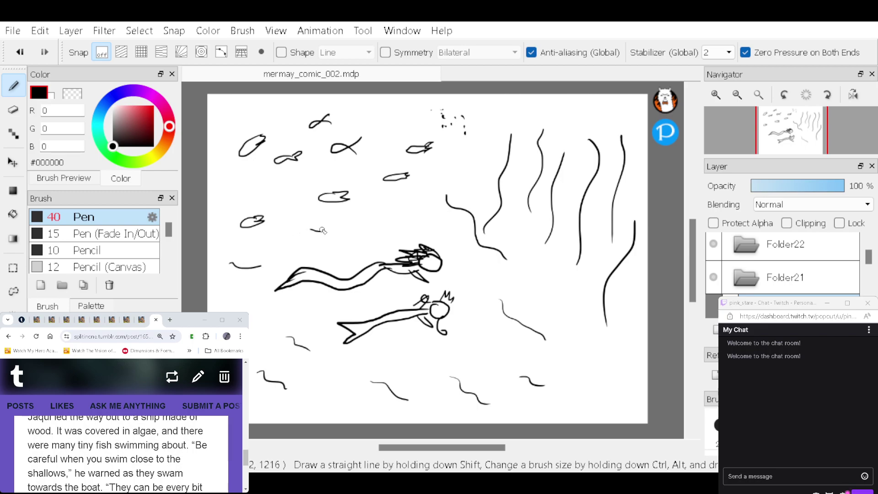
left_click_drag(210, 198, 362, 175)
left_click_drag(430, 172, 485, 171)
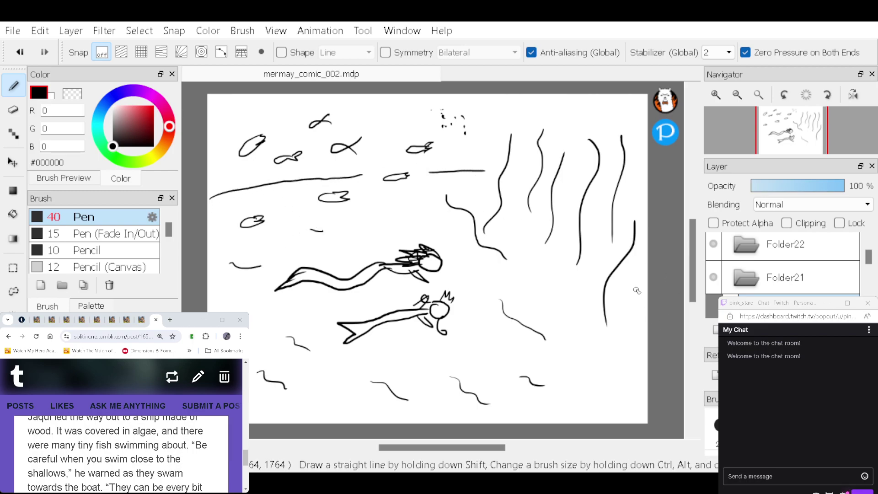
Step: Try to move Layer33 out of Folder21 to a lower place in the layer stack, and undo the move
left_click(811, 280)
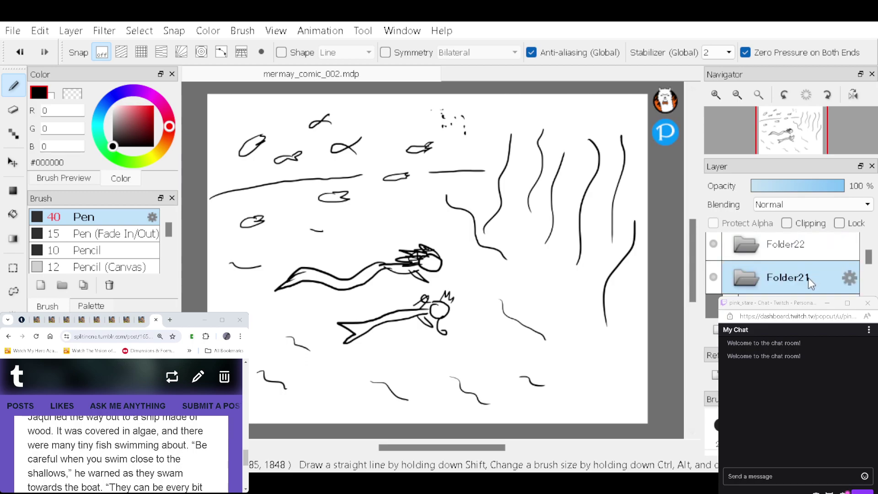
mouse_move(738, 287)
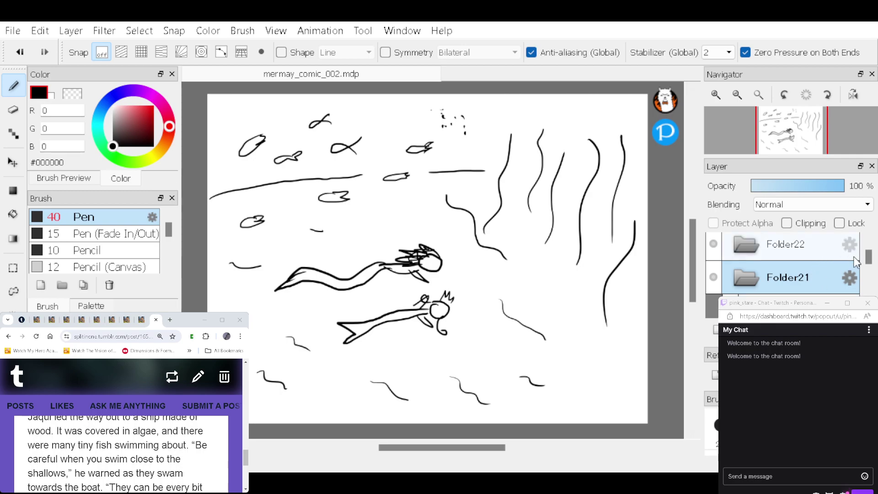
scroll(837, 275, "down", 2)
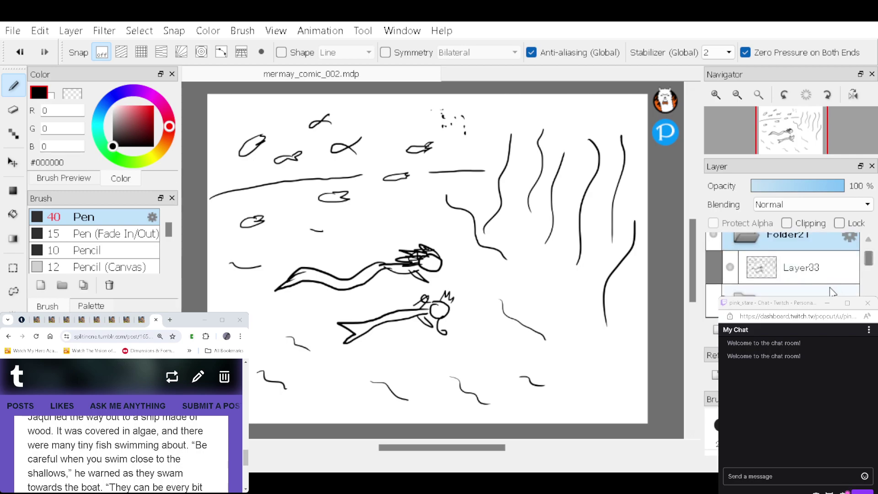
left_click_drag(827, 269, 819, 292)
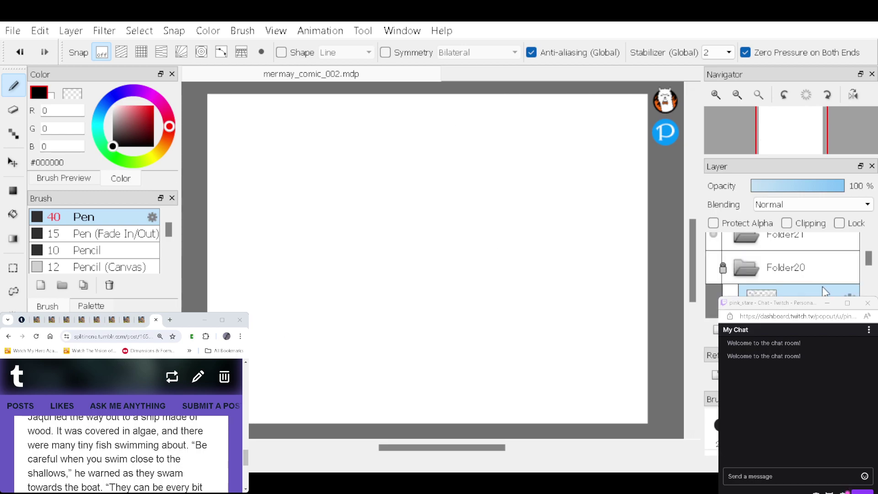
key("ctrl+z")
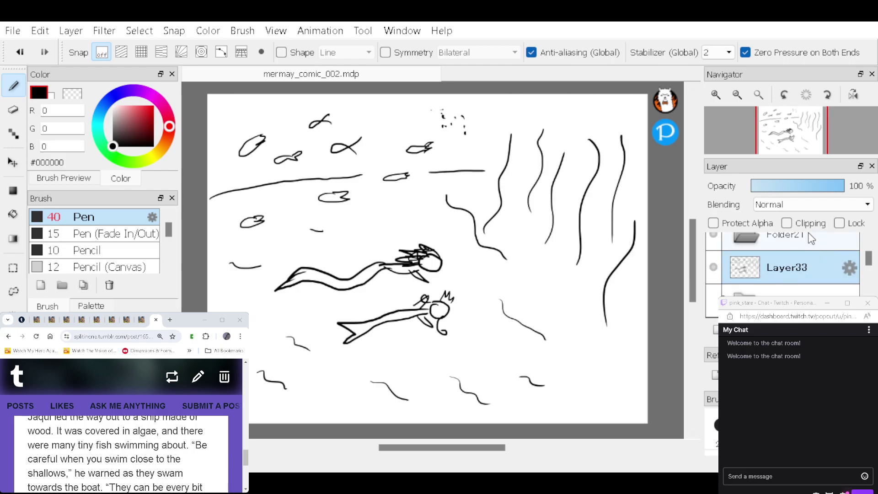
Step: Lock and hide the Layer33 sketch, and add a new layer inside Folder21
left_click(815, 238)
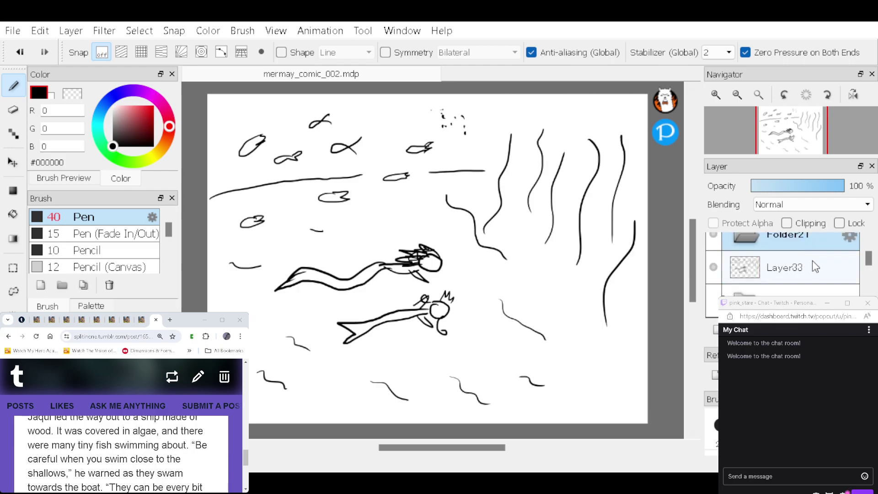
left_click(778, 267)
left_click(840, 223)
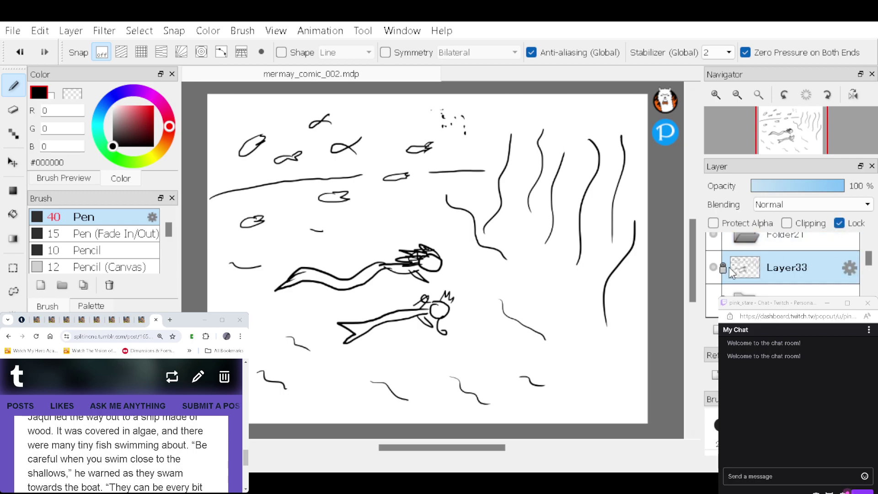
left_click(714, 268)
left_click(797, 235)
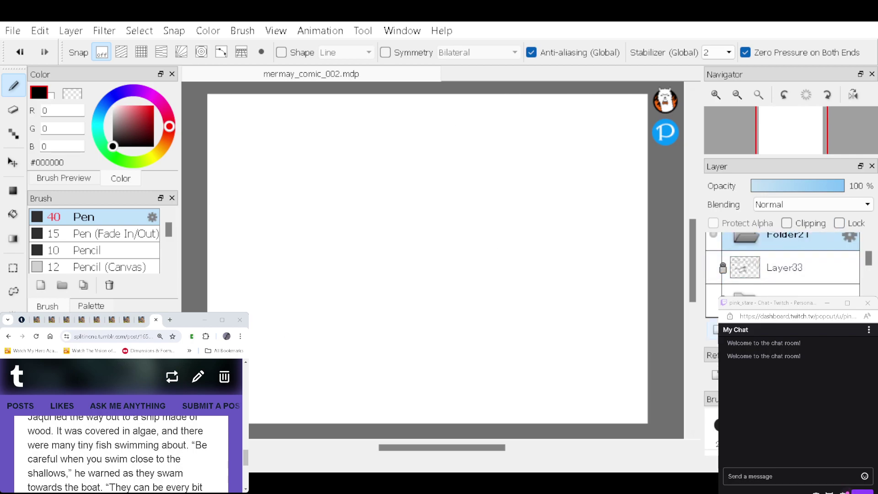
left_click(715, 329)
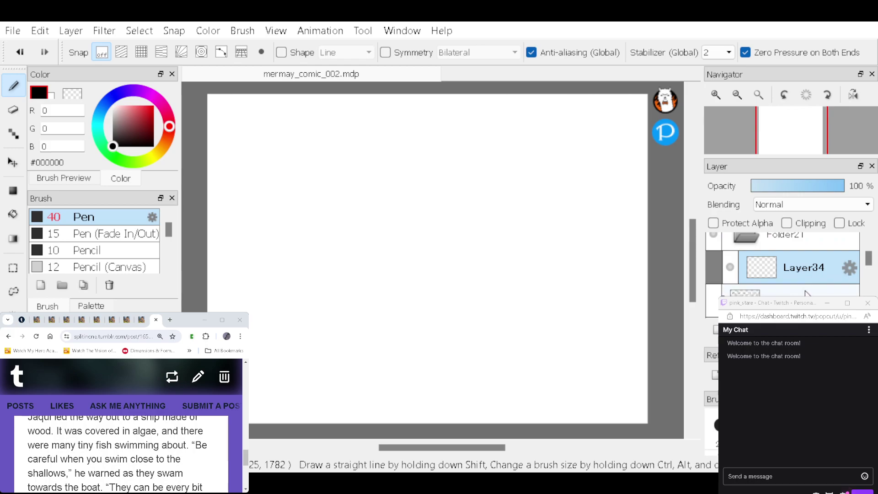
Step: Bring the Layer33 sketch back into Folder21, visible and unlocked
left_click(792, 291)
left_click(713, 299)
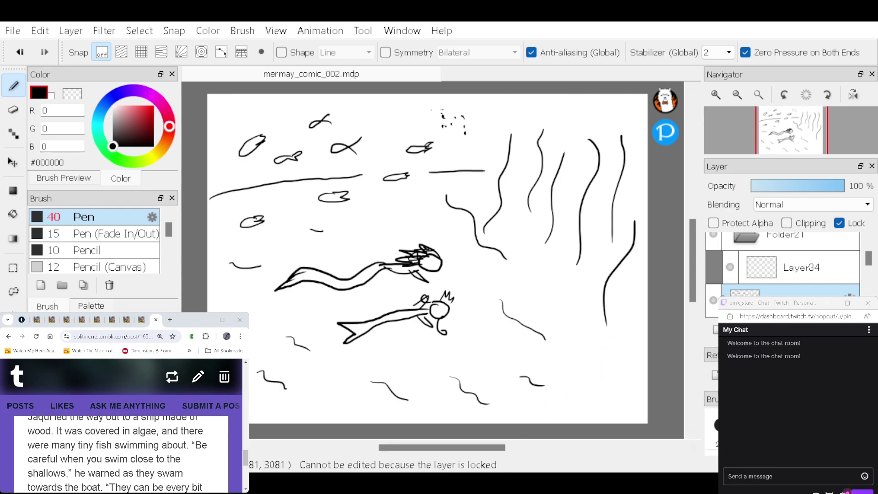
left_click_drag(246, 457, 246, 462)
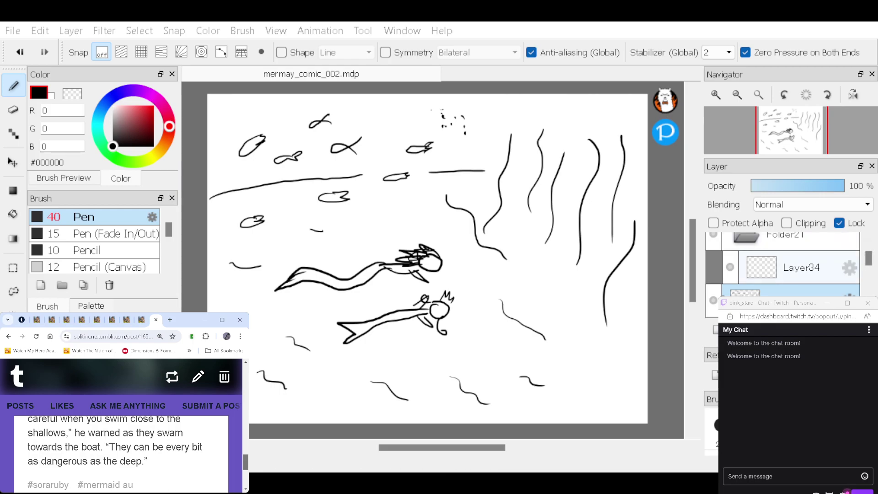
left_click(868, 265)
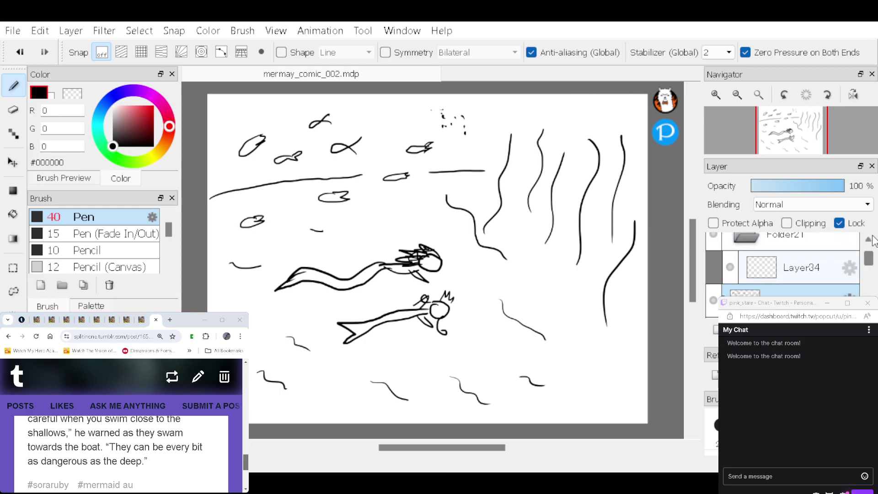
left_click(869, 240)
left_click_drag(869, 250, 873, 260)
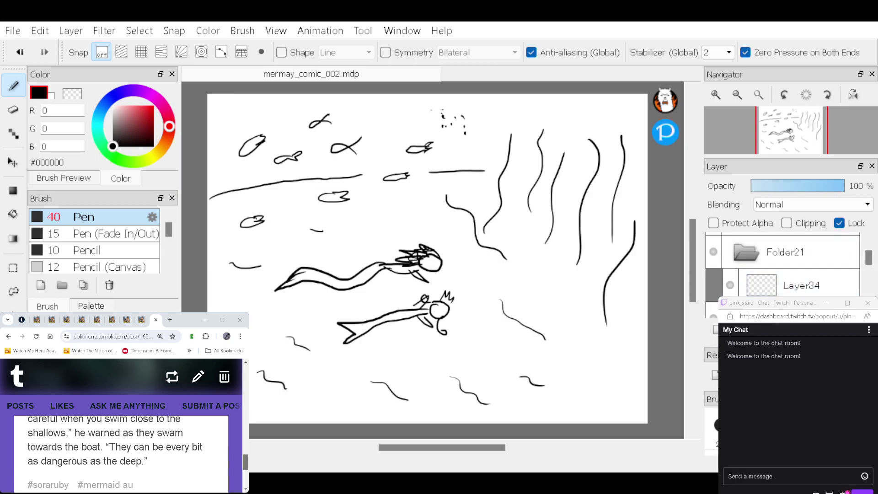
left_click(816, 284)
left_click_drag(817, 284, 807, 242)
scroll(827, 284, "down", 1)
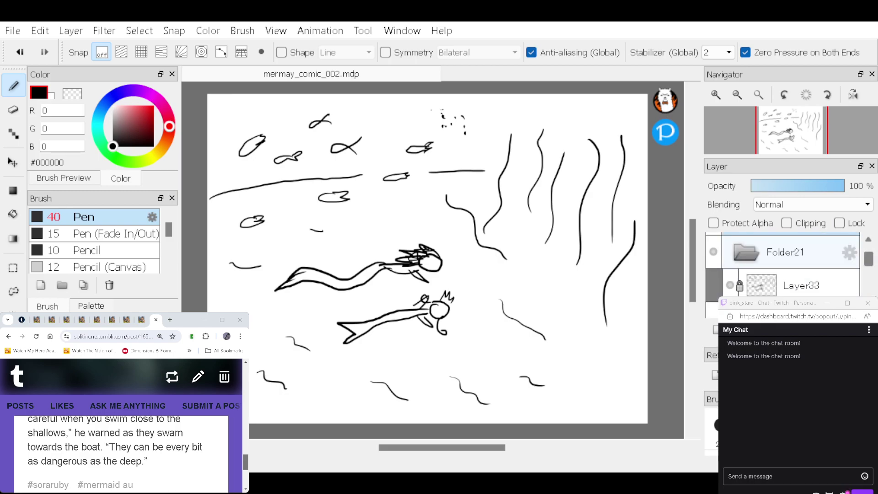
left_click(827, 285)
left_click(842, 224)
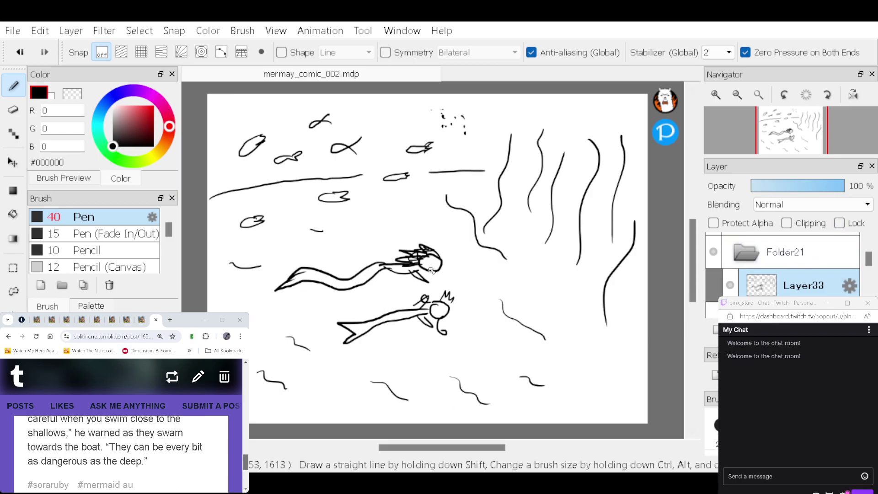
Step: Copy “Be careful when you swim close to the shallows,” from the story and place it as text above the merpeople
key("t")
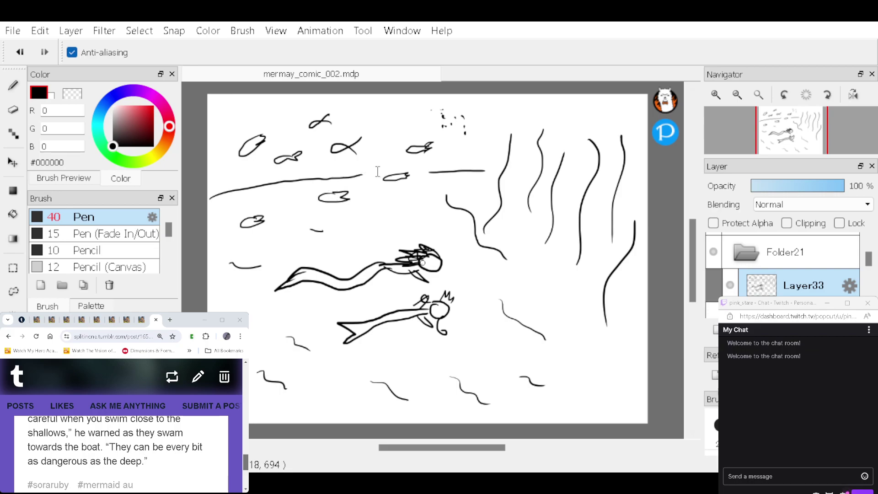
left_click(348, 180)
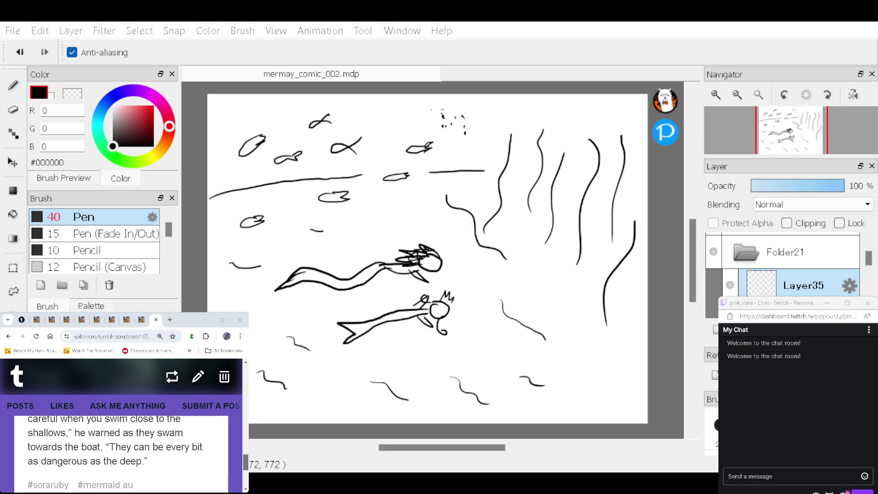
left_click_drag(246, 460, 245, 455)
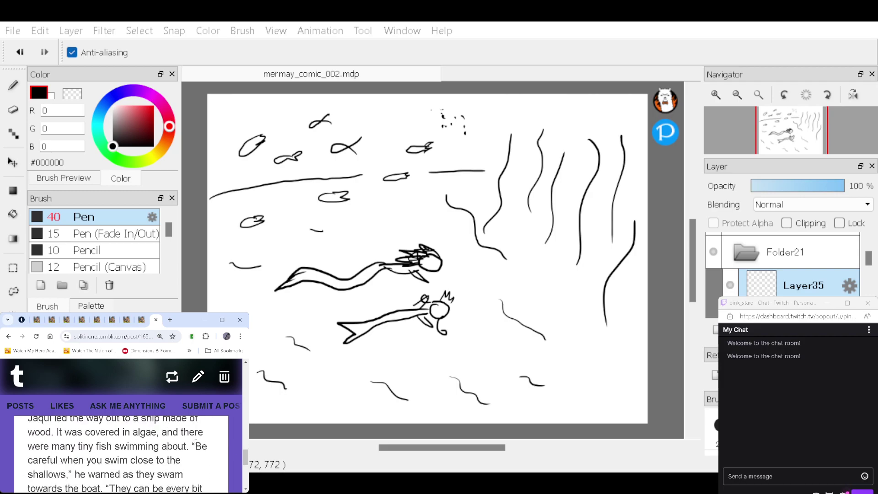
left_click_drag(191, 446, 72, 476)
key("ctrl+c")
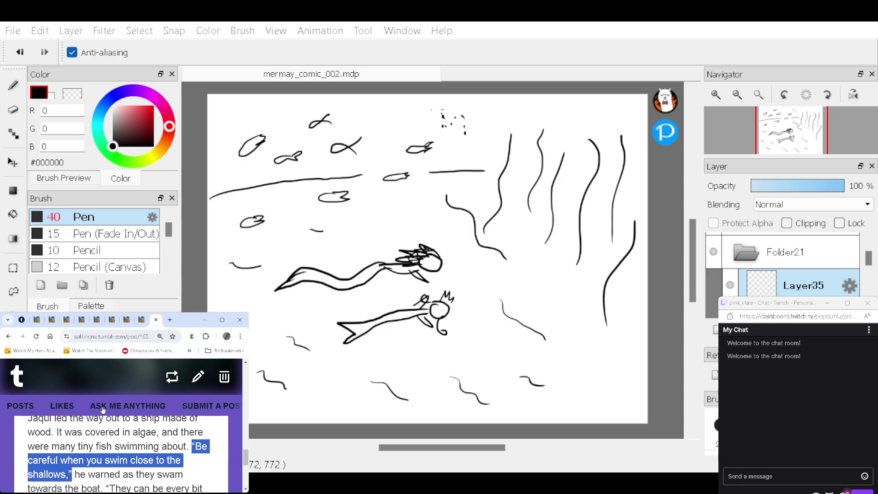
left_click(438, 321)
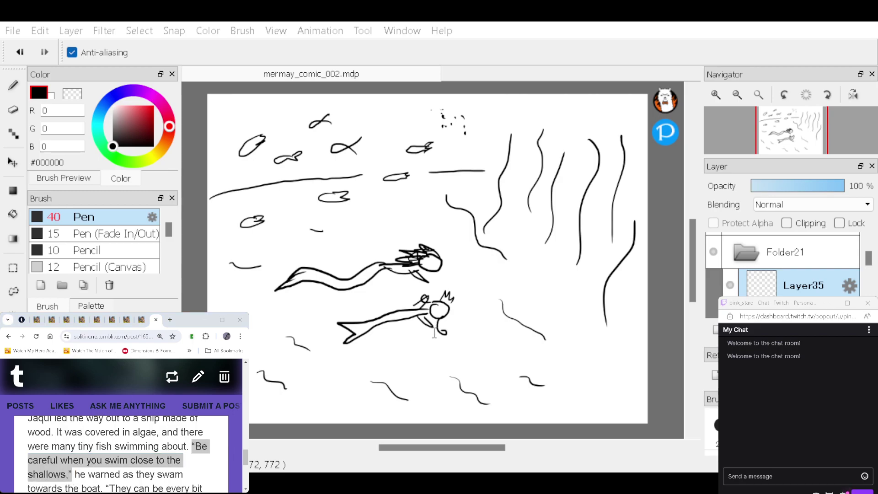
key("ctrl+v")
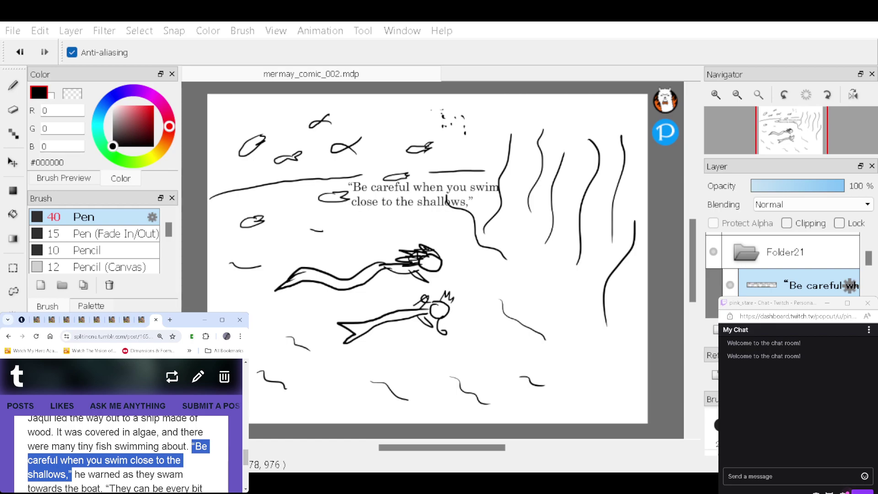
left_click_drag(435, 195, 385, 186)
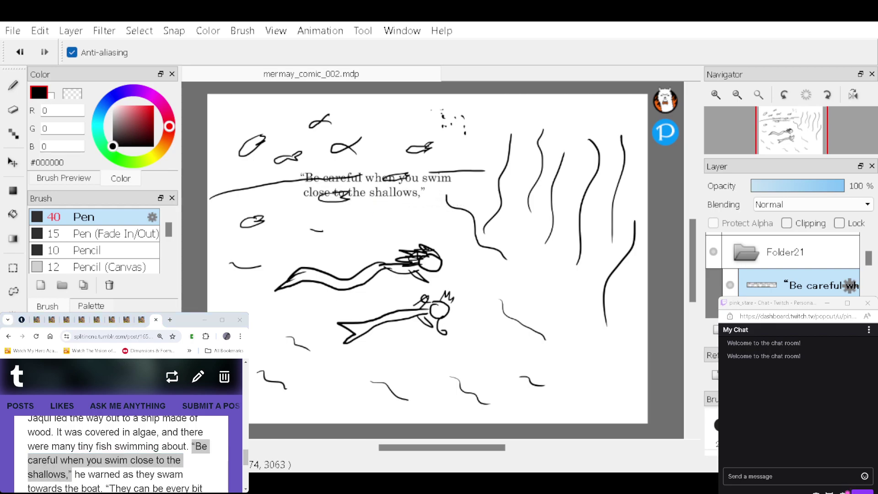
Step: Copy “They can be every bit as dangerous as the deep.” from the story and place it as text near the canvas's lower-right corner
key("alt+Tab")
scroll(155, 456, "down", 1)
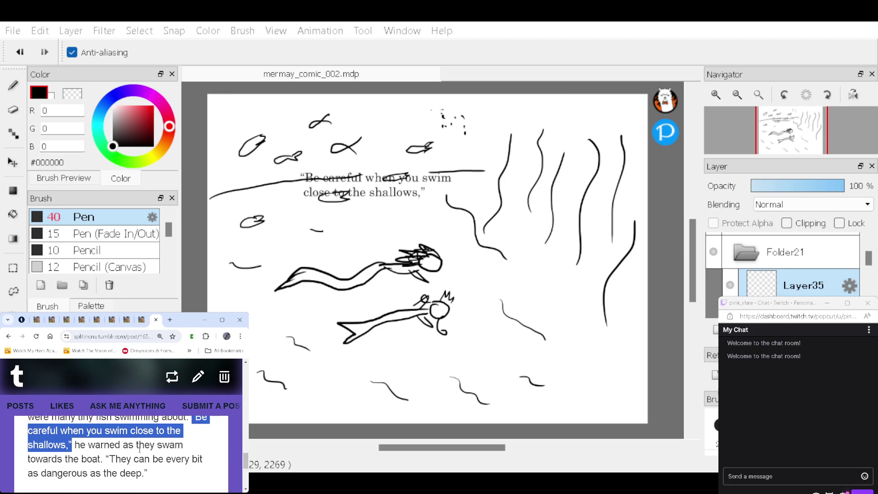
left_click(120, 459)
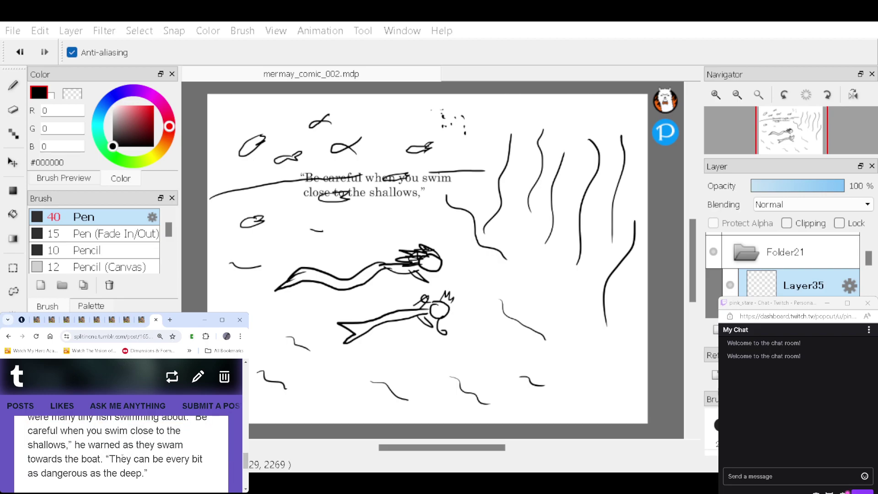
left_click_drag(113, 460, 148, 474)
key("ctrl+c")
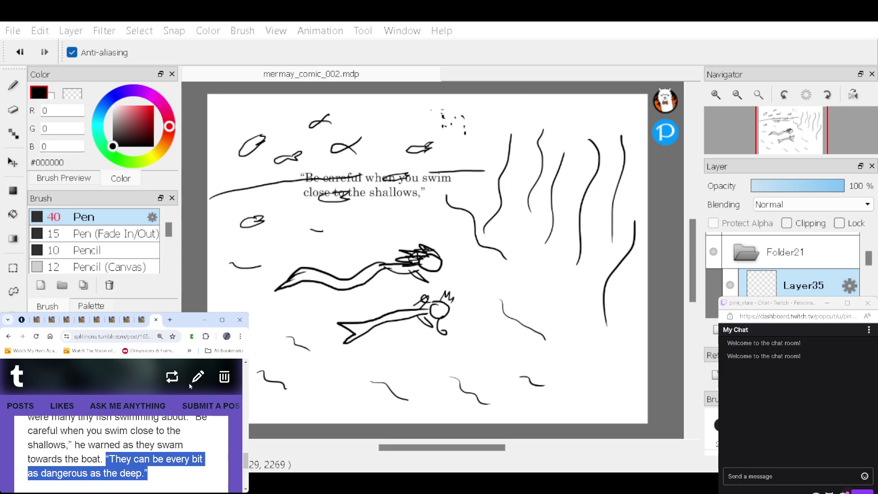
left_click(425, 316)
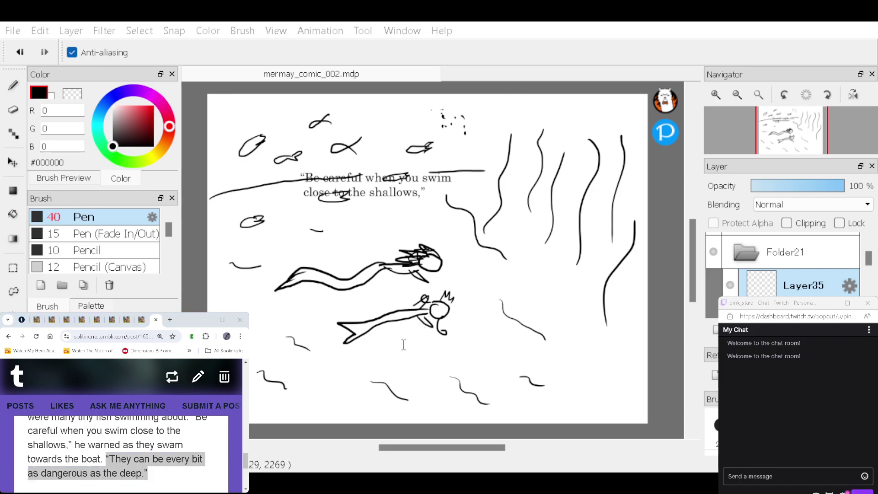
key("ctrl+v")
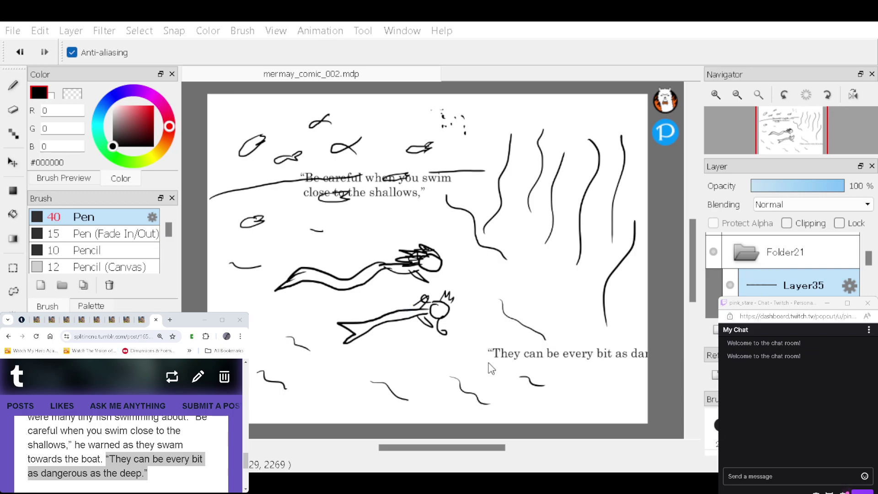
left_click_drag(491, 369, 473, 327)
left_click_drag(538, 315, 546, 357)
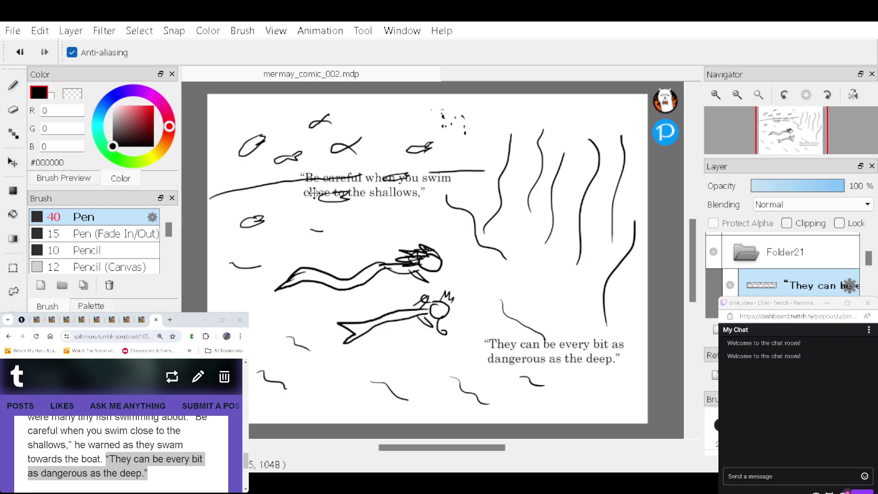
Step: Return to the brush tool and make the Layer33 sketch the active layer
key("b")
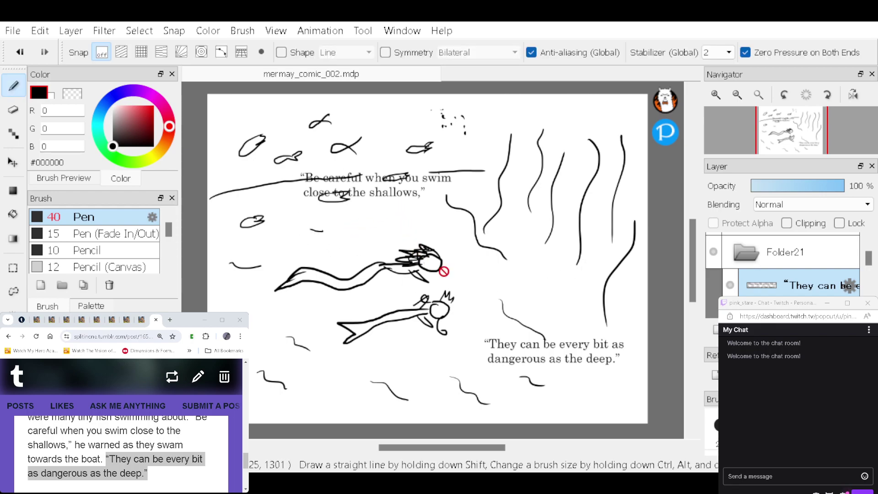
scroll(793, 266, "down", 1)
scroll(819, 274, "down", 1)
left_click(805, 286)
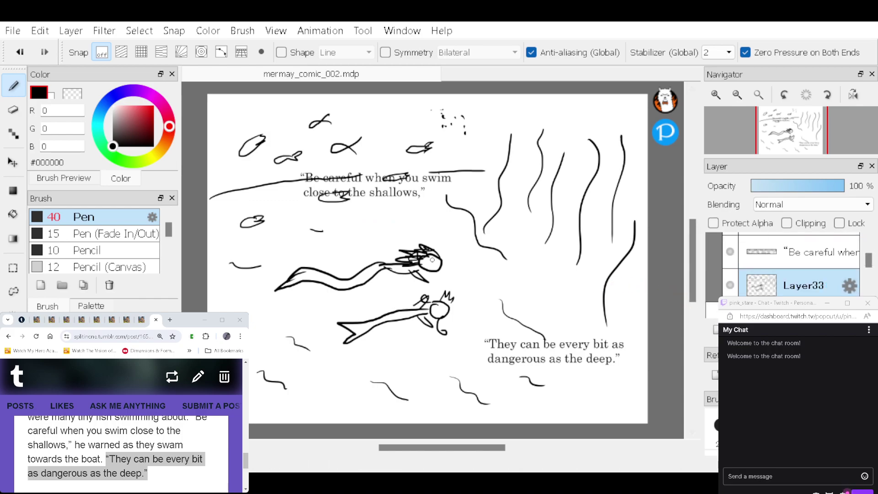
Step: Set the Pen size to 150, stroke over the line at the end of the first quote, and undo the stroke
scroll(714, 426, "down", 1)
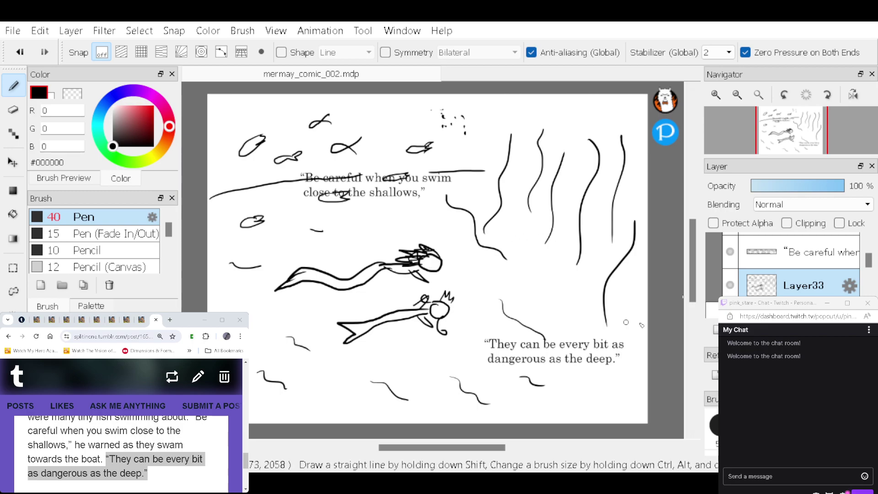
left_click_drag(304, 208, 320, 207)
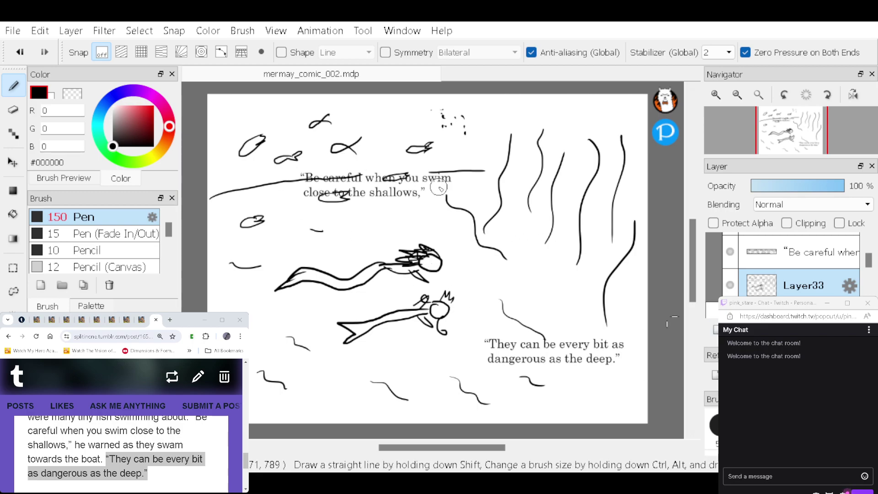
left_click_drag(432, 169, 444, 175)
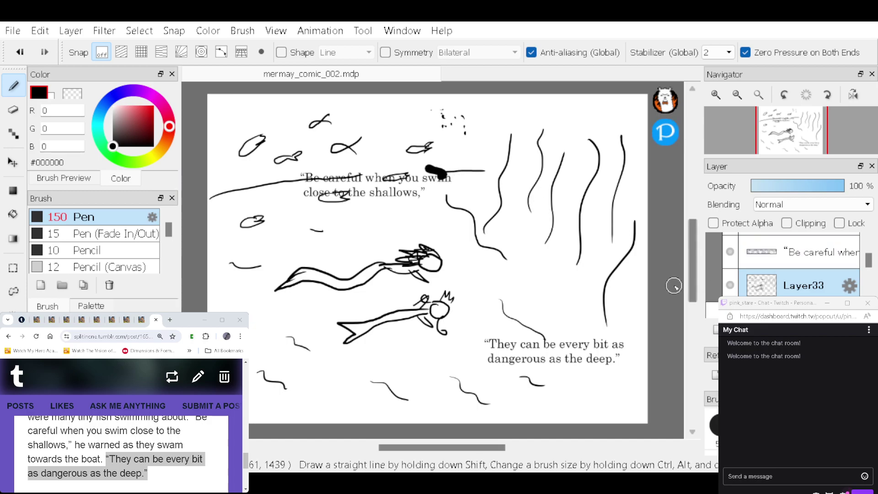
key("ctrl+z")
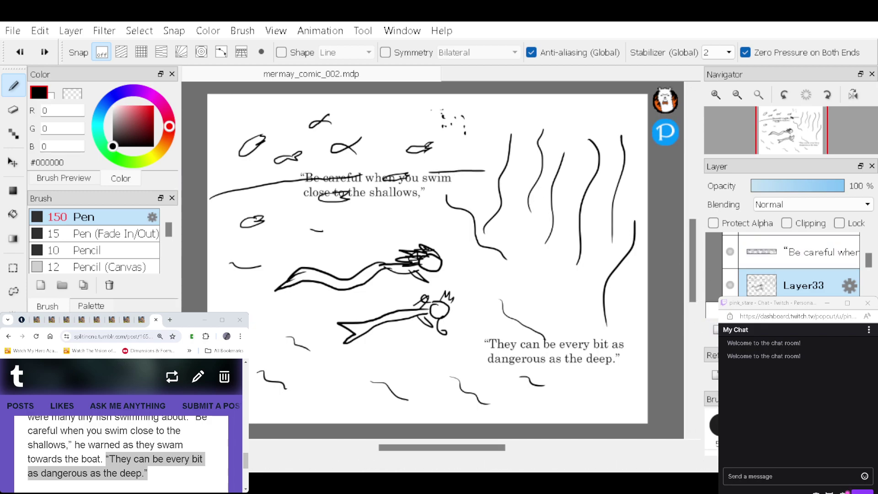
Step: Erase the sketch lines crossing and surrounding both quotes, using the Eraser at size 150
key("e")
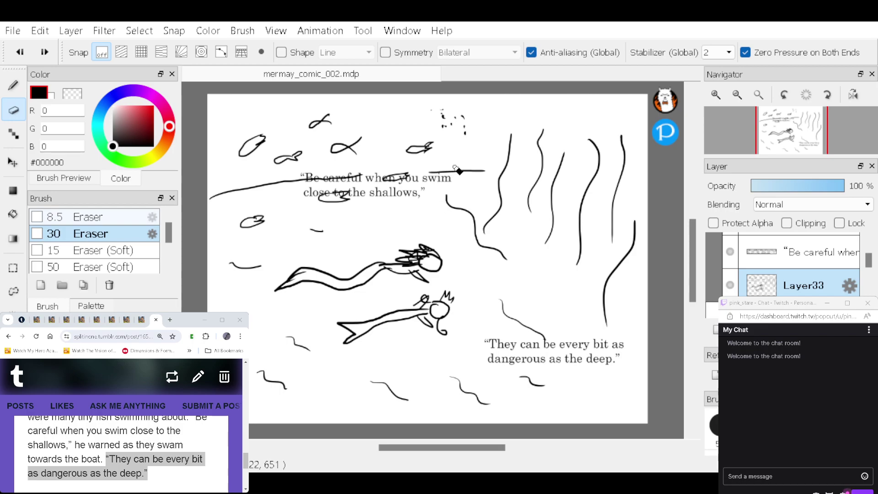
key("bracketright")
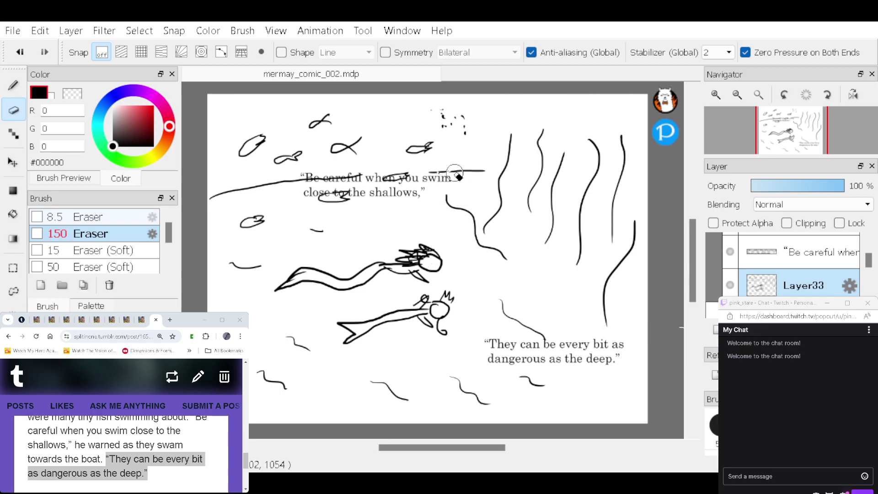
mouse_move(438, 172)
left_mouse_down()
mouse_move(355, 186)
mouse_move(374, 185)
mouse_move(385, 174)
mouse_move(297, 180)
mouse_move(328, 197)
mouse_move(349, 188)
mouse_move(327, 205)
mouse_move(344, 205)
mouse_move(334, 178)
mouse_move(358, 176)
mouse_move(285, 181)
mouse_move(444, 164)
mouse_move(455, 178)
mouse_move(432, 205)
mouse_move(452, 209)
mouse_move(456, 200)
mouse_move(435, 203)
mouse_move(450, 170)
left_mouse_up()
mouse_move(553, 345)
left_mouse_down()
mouse_move(529, 324)
mouse_move(542, 339)
left_mouse_up()
mouse_move(526, 382)
left_mouse_down()
mouse_move(540, 382)
mouse_move(526, 384)
left_mouse_up()
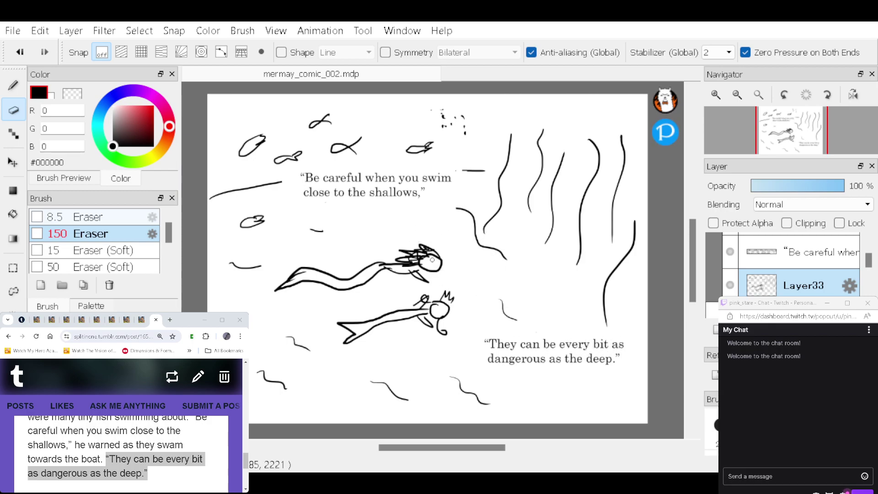
Step: Draw an oval speech balloon around the first quote with the Pen at size 40, with a tail toward the upper merperson
key("b")
key("bracketleft")
key("bracketleft")
key("bracketleft")
key("bracketleft")
key("bracketleft")
key("bracketleft")
key("bracketleft")
mouse_move(327, 166)
left_mouse_down()
mouse_move(287, 182)
mouse_move(337, 215)
mouse_move(433, 202)
mouse_move(441, 166)
mouse_move(348, 164)
left_mouse_up()
left_click_drag(388, 214, 397, 240)
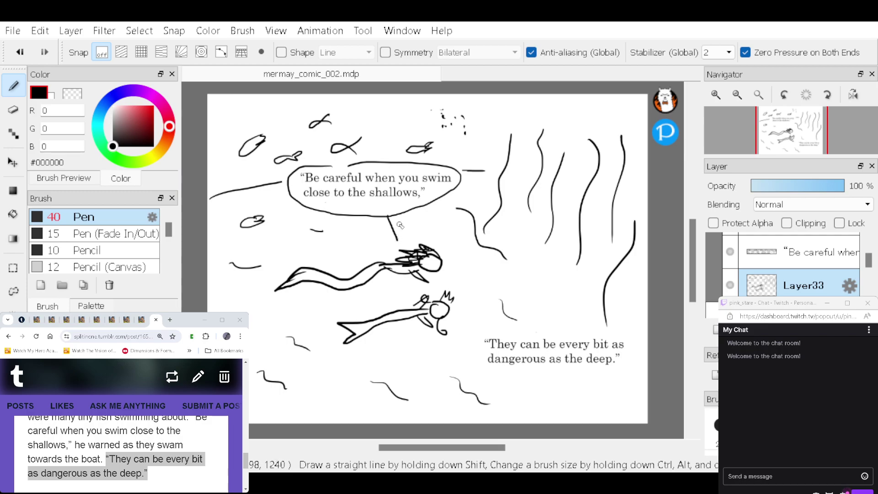
Step: Draw a balloon around the second quote and link it to the first balloon, erasing the squiggle beside the connecting line
mouse_move(553, 326)
left_mouse_down()
mouse_move(497, 330)
mouse_move(476, 359)
mouse_move(572, 377)
mouse_move(640, 355)
mouse_move(551, 325)
left_mouse_up()
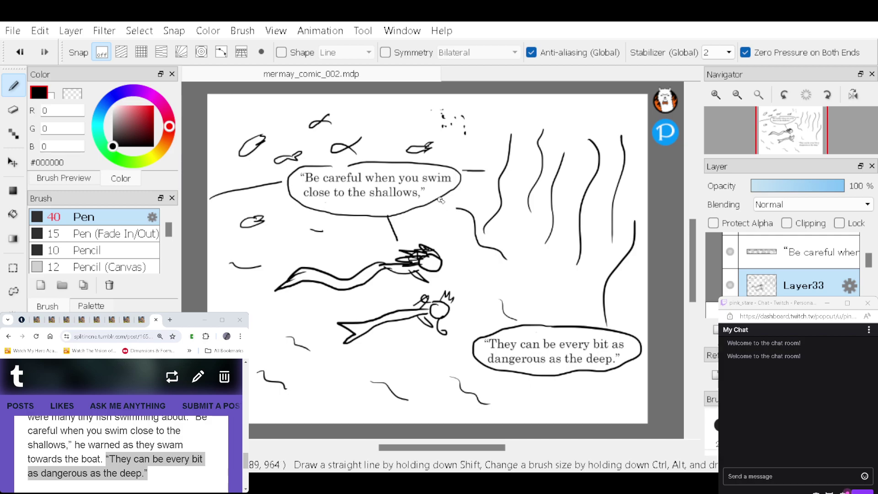
left_click_drag(442, 197, 509, 307)
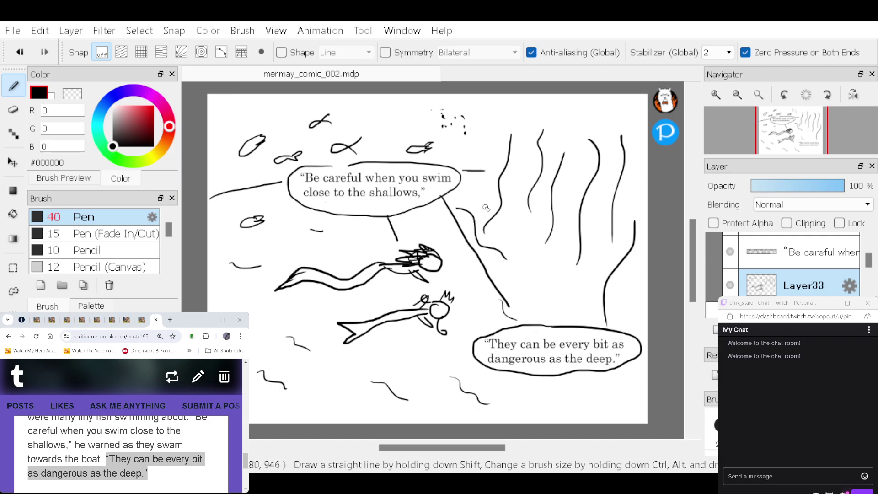
key("e")
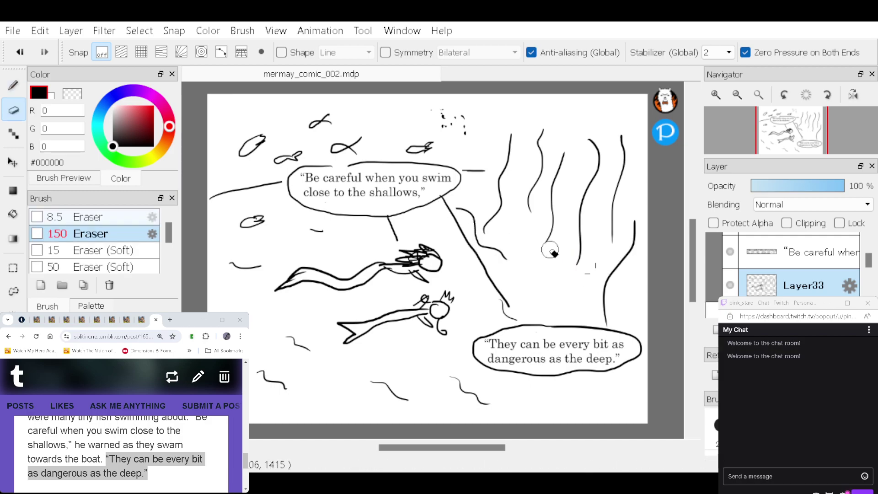
mouse_move(506, 260)
left_mouse_down()
mouse_move(460, 208)
mouse_move(503, 243)
mouse_move(497, 252)
mouse_move(462, 200)
mouse_move(466, 212)
mouse_move(576, 239)
mouse_move(572, 293)
left_mouse_up()
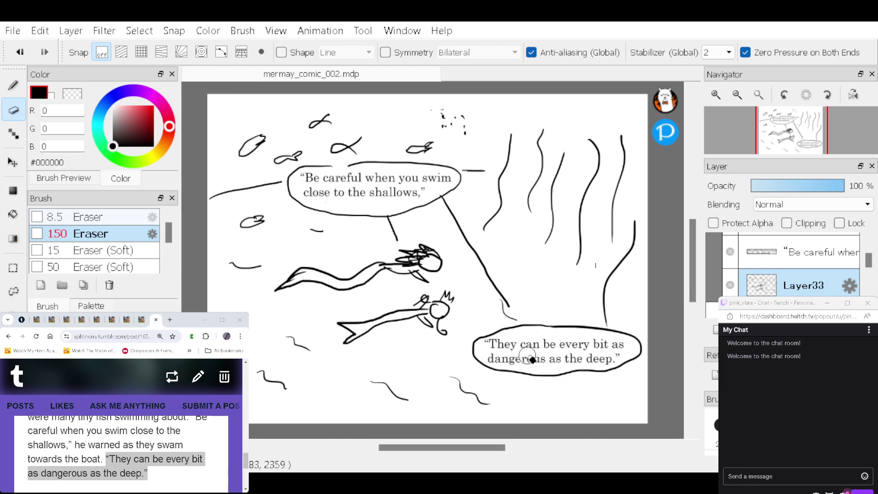
key("b")
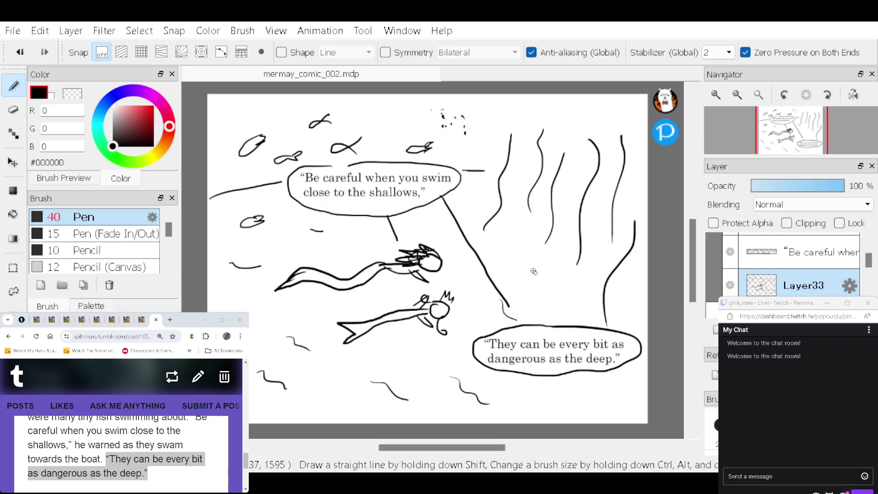
left_click_drag(508, 302, 514, 322)
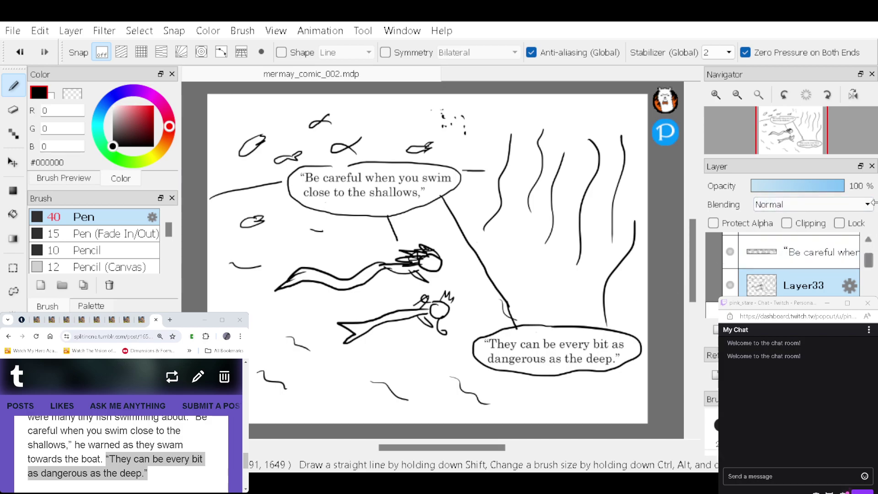
Step: Lock Folder21
left_click(868, 239)
left_click(868, 239)
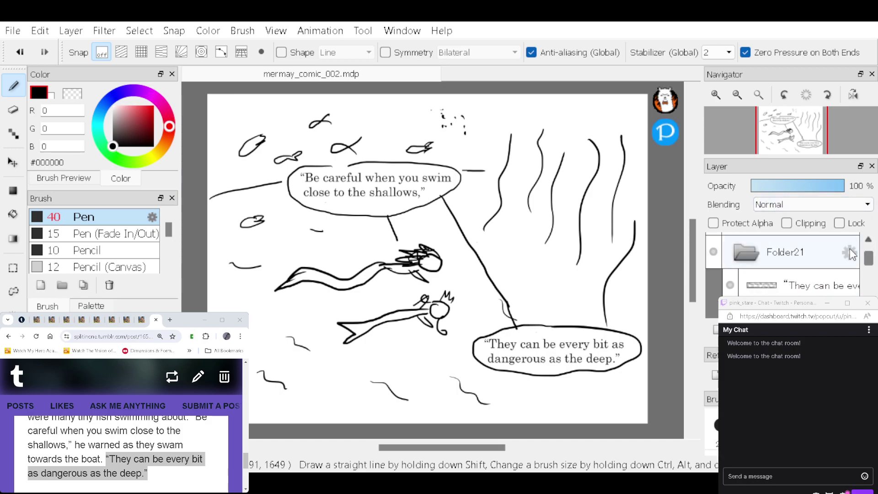
left_click(830, 252)
left_click(839, 223)
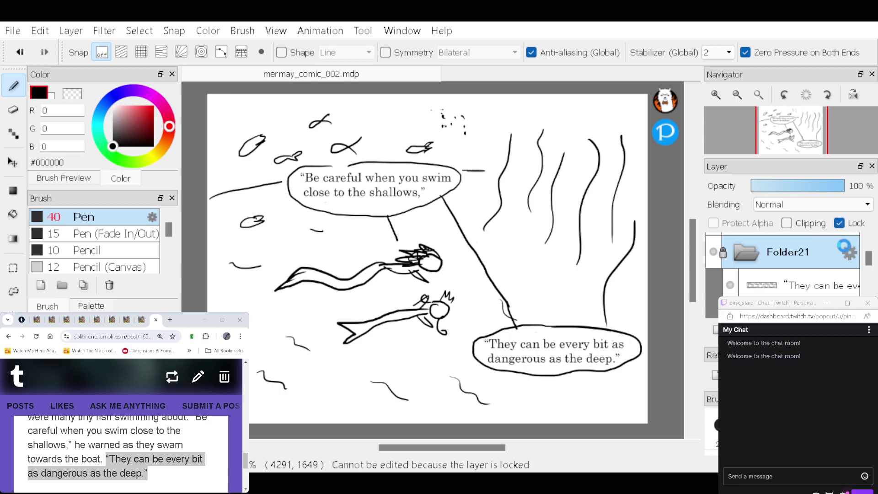
Step: Look over the finished story post in the browser and close its tab to reach the next post
left_click(236, 457)
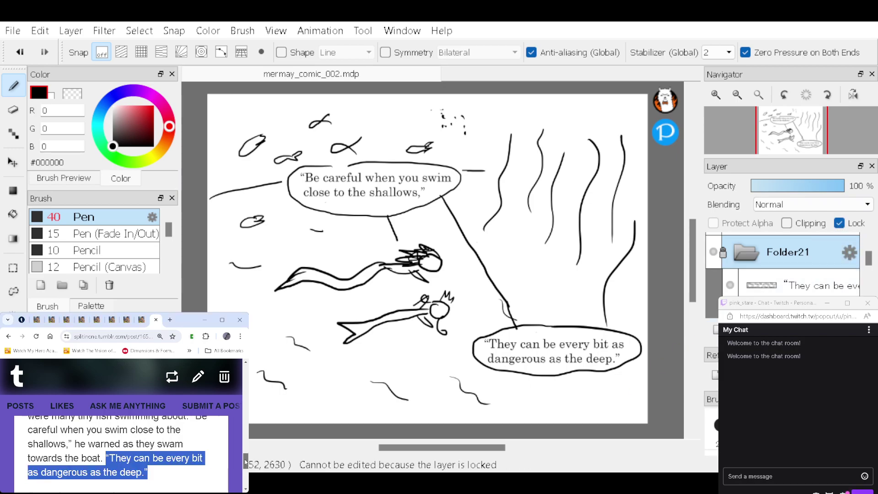
scroll(236, 457, "down", 1)
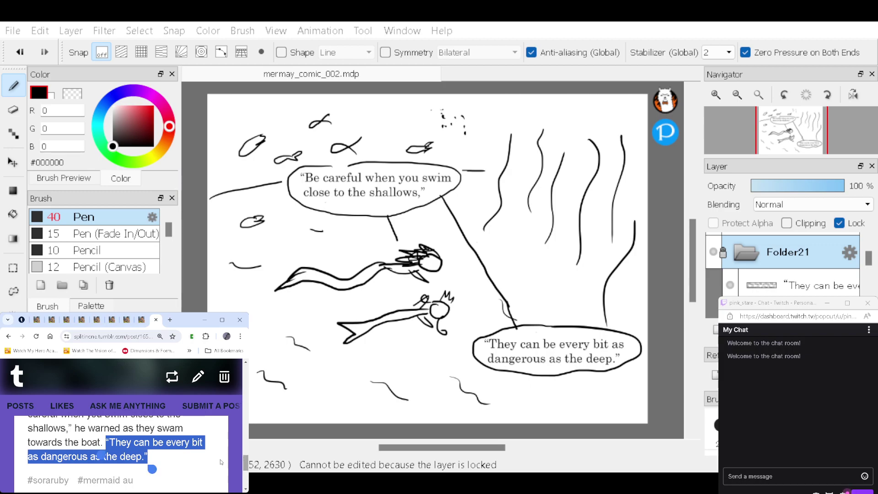
left_click(222, 464)
scroll(121, 453, "up", 10)
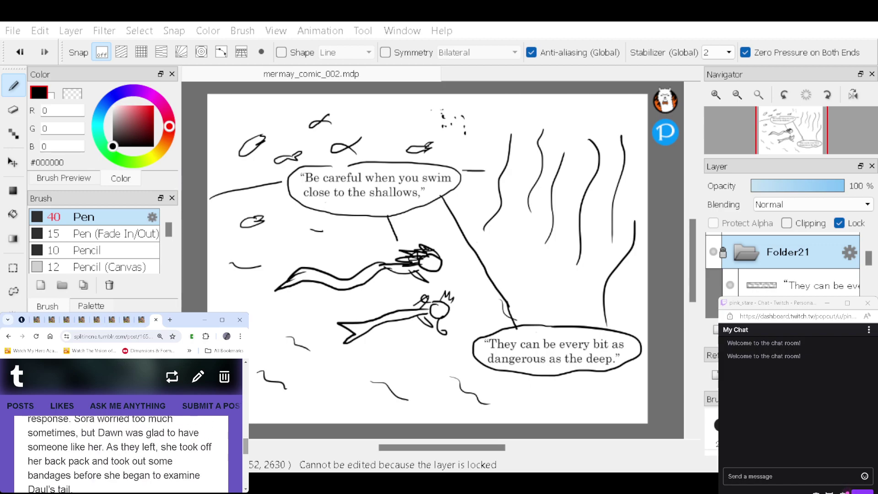
scroll(121, 453, "down", 1)
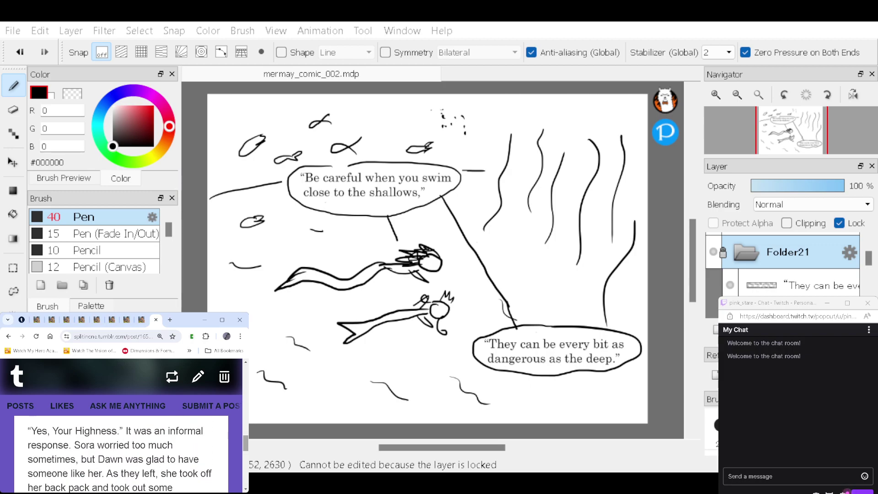
left_click(156, 320)
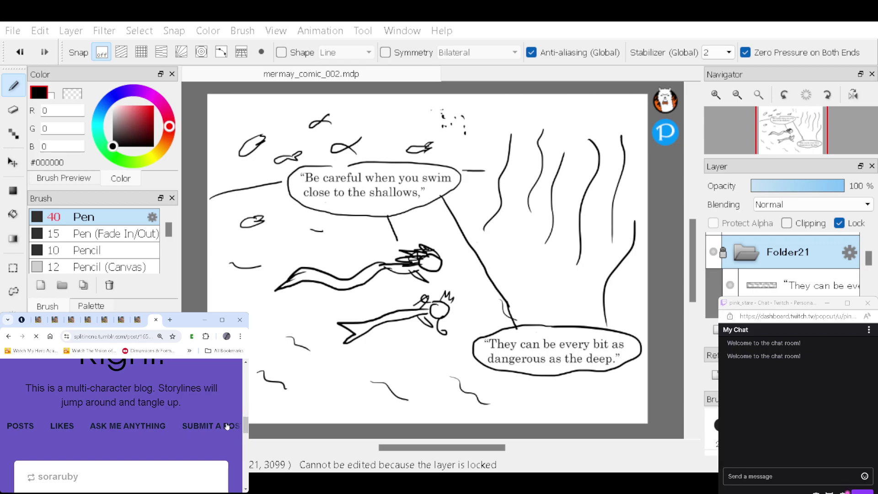
Step: Read the next story post, from the “How so?” question through the warning about waves and weather
scroll(227, 426, "down", 3)
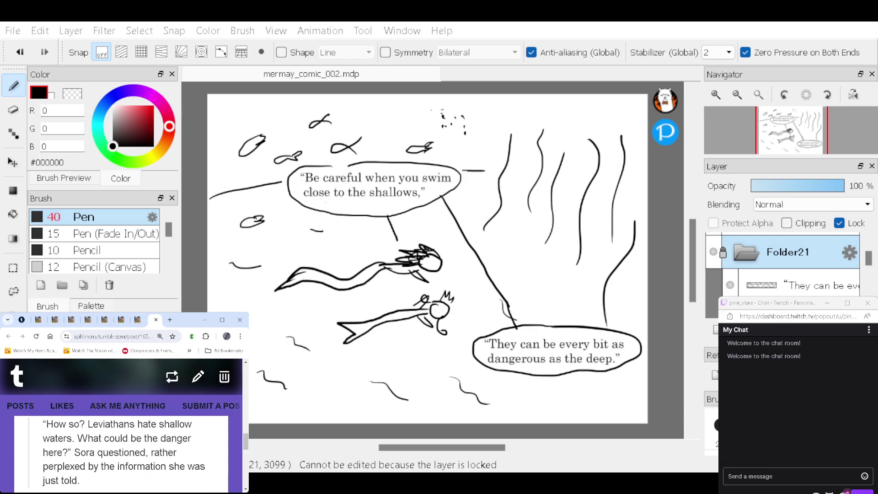
scroll(235, 437, "up", 1)
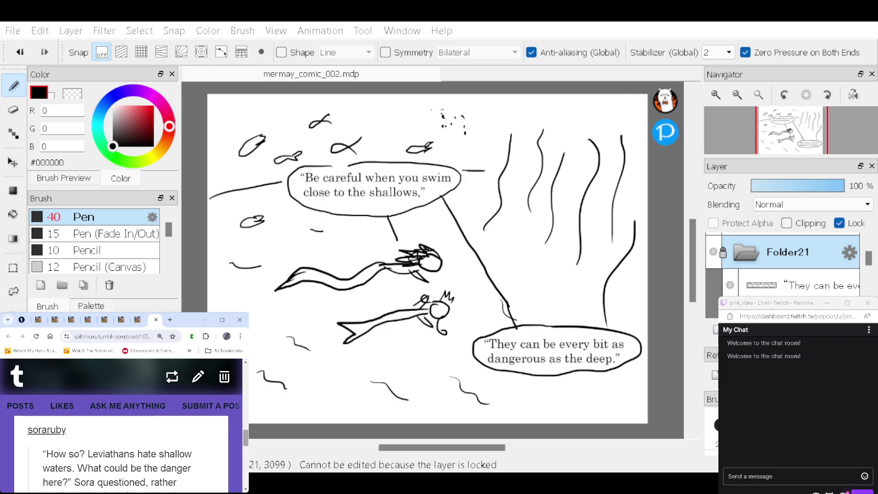
scroll(121, 453, "down", 1)
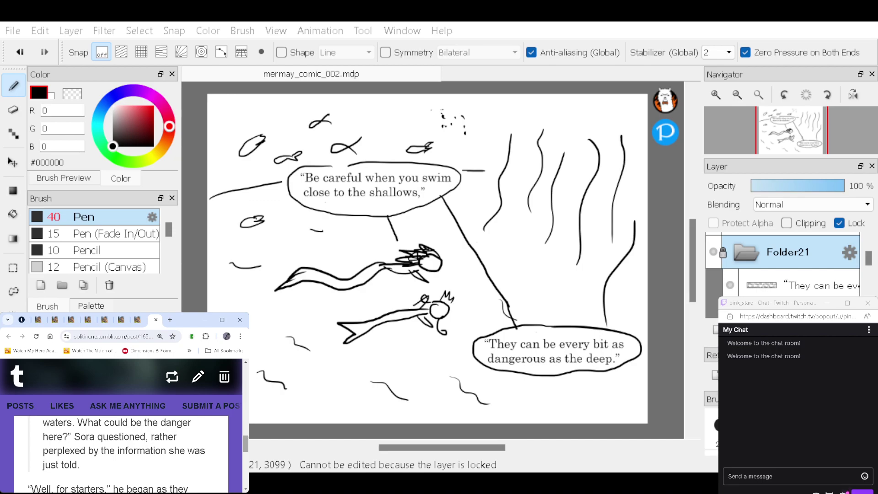
left_click_drag(246, 445, 247, 449)
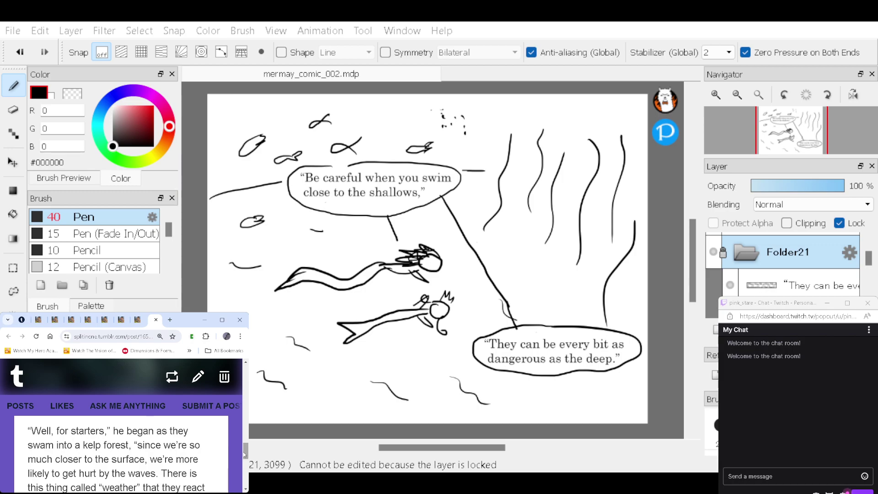
scroll(246, 453, "down", 2)
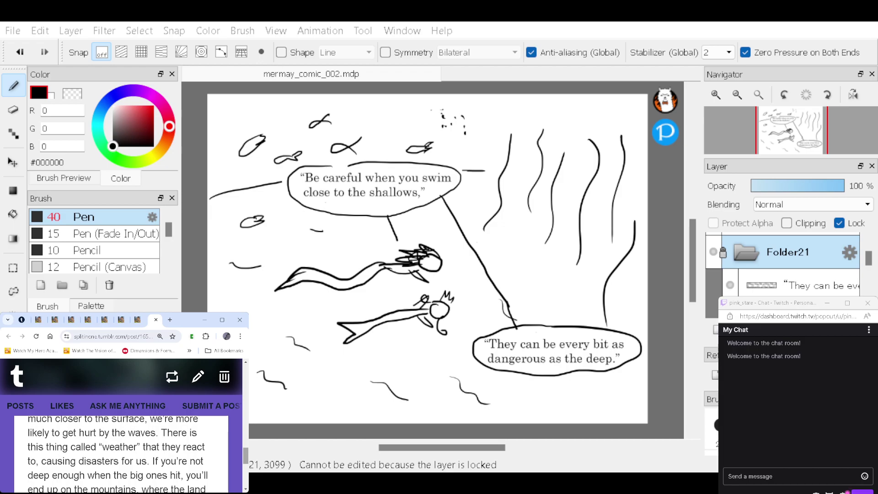
scroll(246, 458, "down", 1)
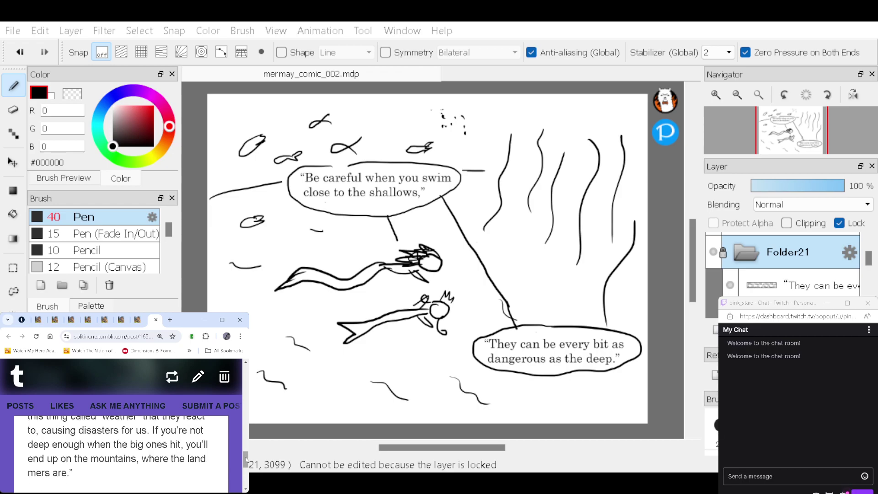
scroll(246, 460, "down", 2)
scroll(246, 459, "up", 3)
scroll(246, 458, "up", 1)
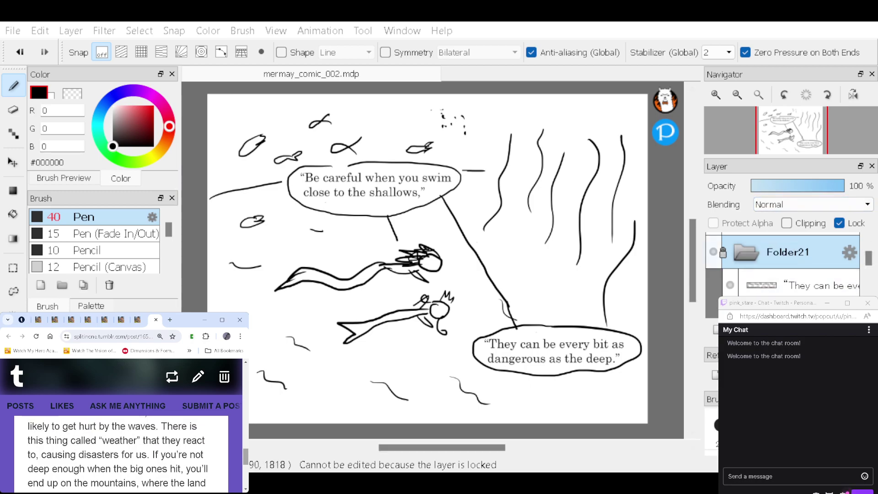
Step: Hide Folder21 and move Layer34 into Folder22
left_click(714, 252)
left_click(869, 242)
left_click(869, 242)
left_click(822, 281)
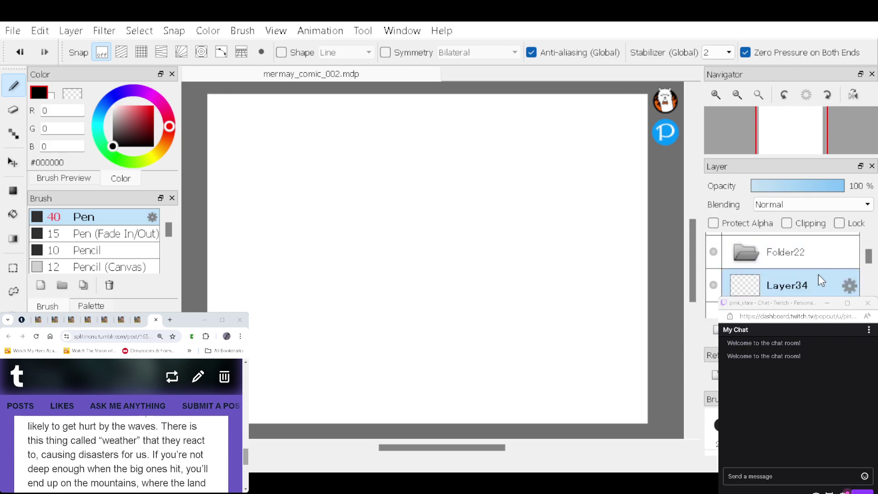
left_click_drag(819, 263, 819, 257)
left_click_drag(819, 255, 825, 257)
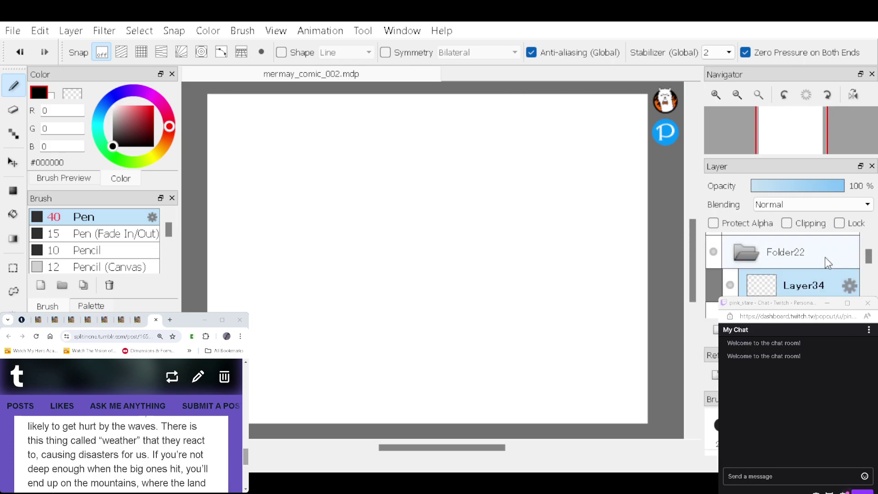
Step: Bring the story back to the “How so?” passage and sketch a swimming mermaid with a crown, frowning face, curled hair and long tail
left_click_drag(245, 456, 245, 443)
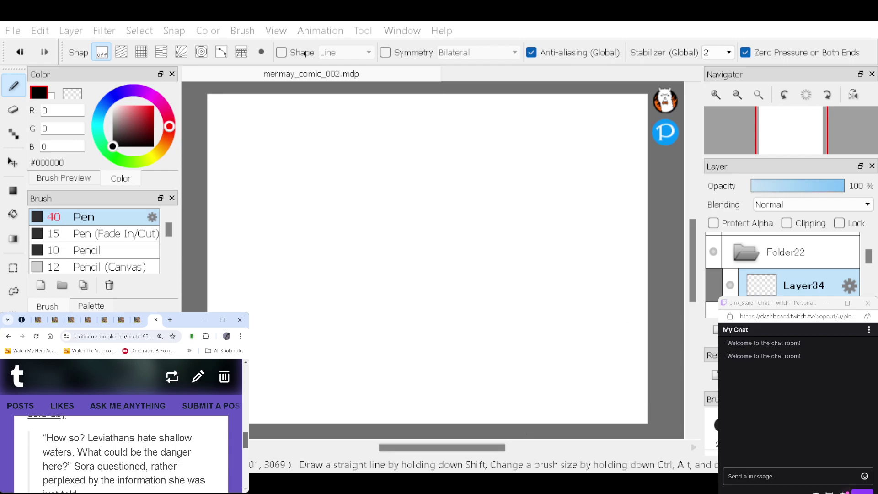
left_click_drag(247, 441, 247, 439)
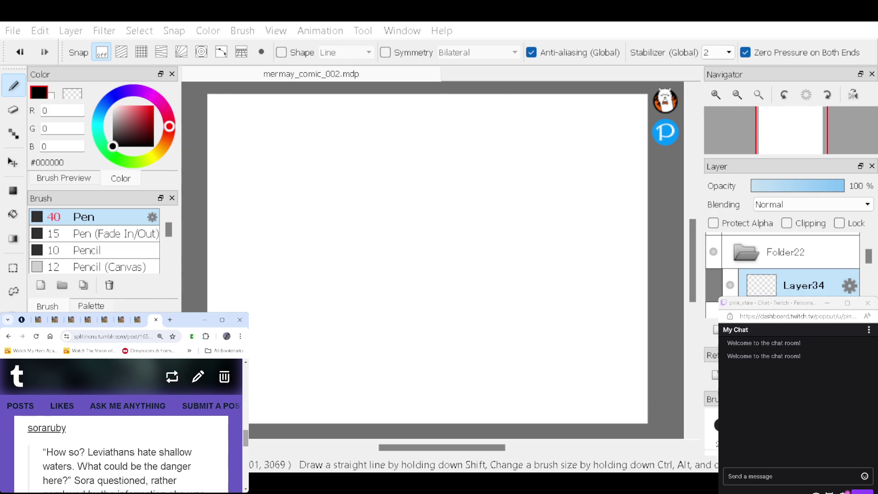
left_click(663, 258)
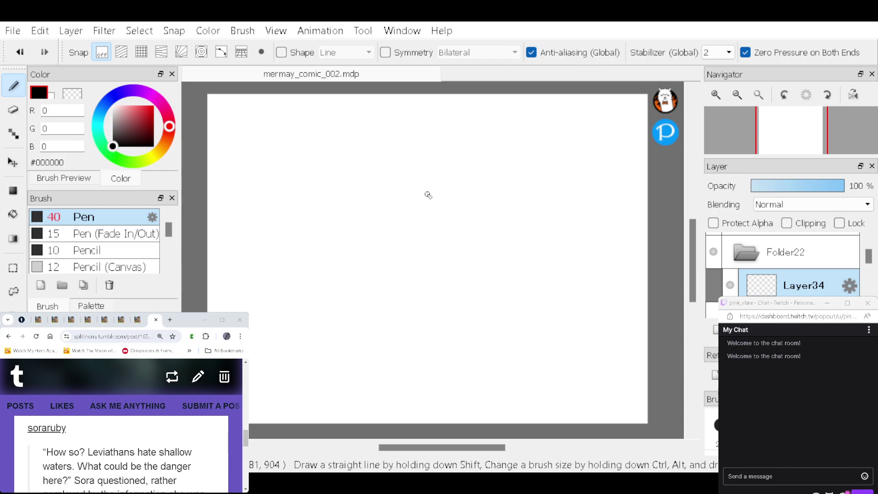
mouse_move(440, 175)
left_mouse_down()
mouse_move(412, 190)
mouse_move(413, 222)
mouse_move(434, 237)
mouse_move(477, 222)
mouse_move(481, 189)
mouse_move(435, 172)
left_mouse_up()
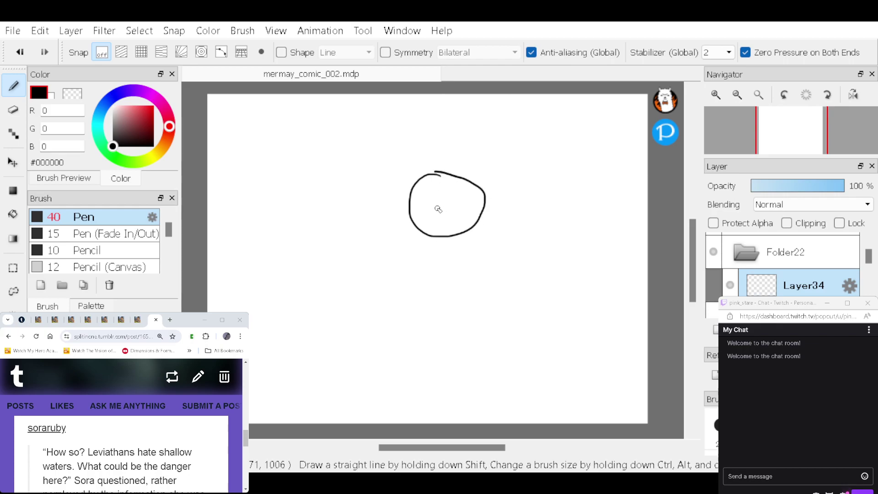
mouse_move(440, 207)
left_mouse_down()
mouse_move(442, 216)
mouse_move(467, 204)
mouse_move(443, 202)
mouse_move(455, 192)
mouse_move(432, 151)
mouse_move(409, 178)
left_mouse_up()
left_click_drag(406, 203, 389, 243)
mouse_move(479, 182)
left_mouse_down()
mouse_move(493, 197)
mouse_move(500, 187)
left_mouse_up()
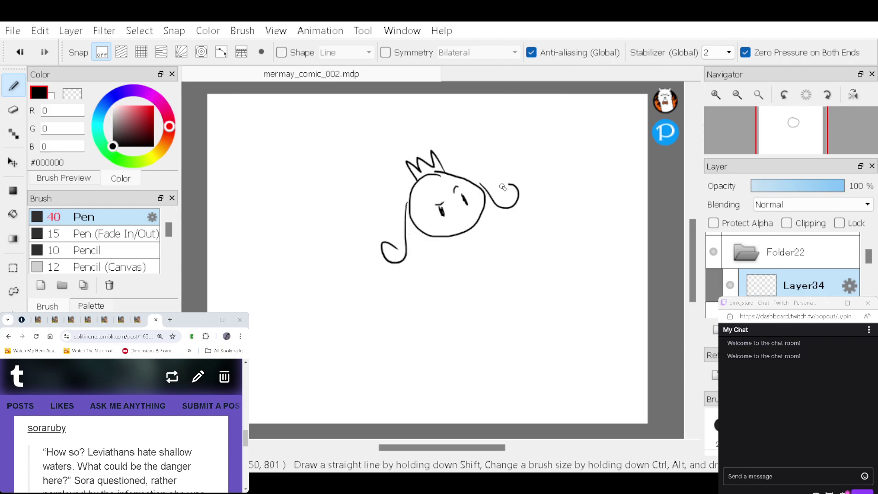
left_click_drag(454, 225, 465, 217)
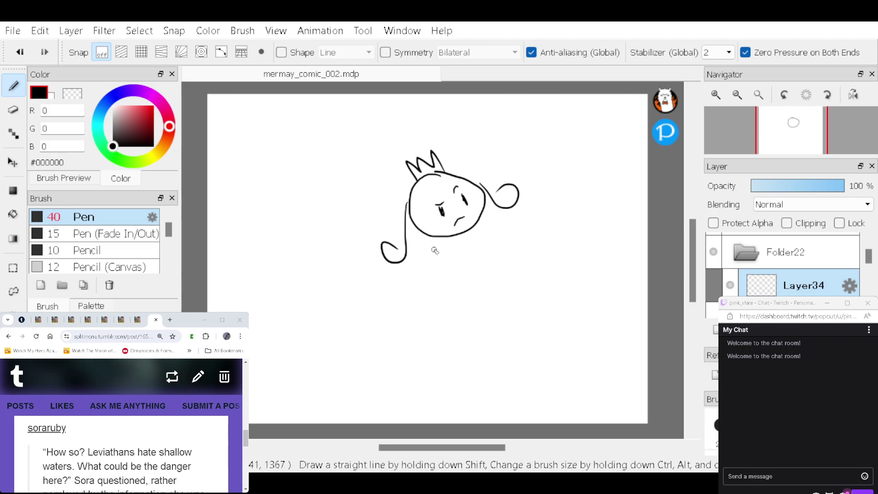
mouse_move(408, 198)
left_mouse_down()
mouse_move(348, 192)
mouse_move(315, 206)
mouse_move(281, 240)
mouse_move(242, 241)
mouse_move(236, 232)
mouse_move(250, 260)
mouse_move(230, 261)
mouse_move(290, 265)
mouse_move(397, 230)
mouse_move(352, 276)
mouse_move(382, 248)
mouse_move(417, 248)
mouse_move(417, 265)
mouse_move(432, 237)
mouse_move(392, 228)
mouse_move(365, 250)
left_mouse_up()
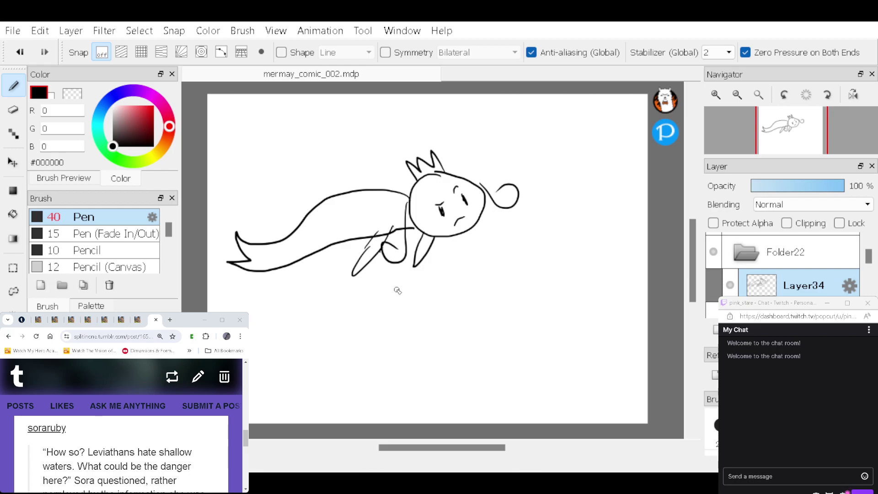
Step: Place “How so? Leviathans hate shallow waters. What could be the danger here?” from the story in three lines below the mermaid and draw a tailed speech balloon around it
key("t")
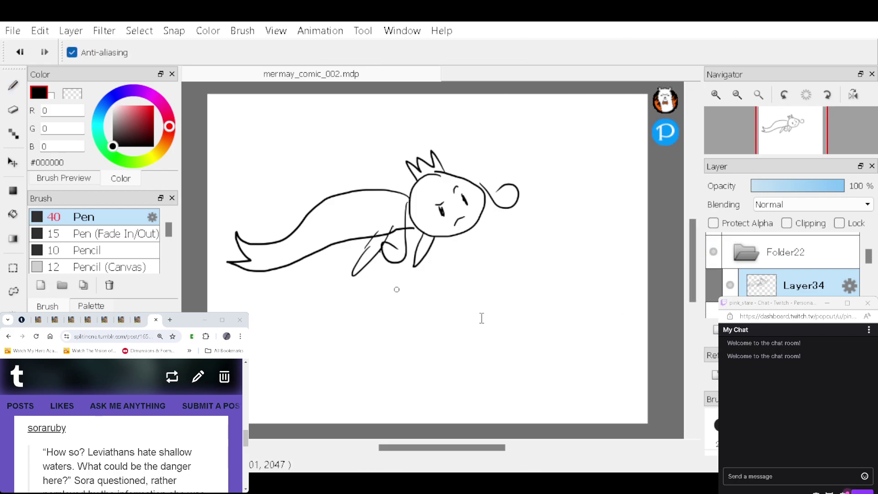
key("ctrl+shift+n")
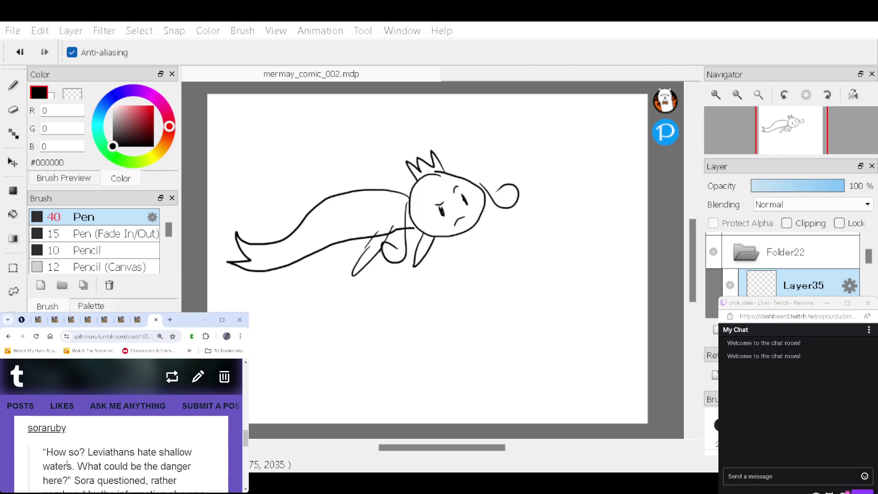
left_click_drag(43, 452, 73, 480)
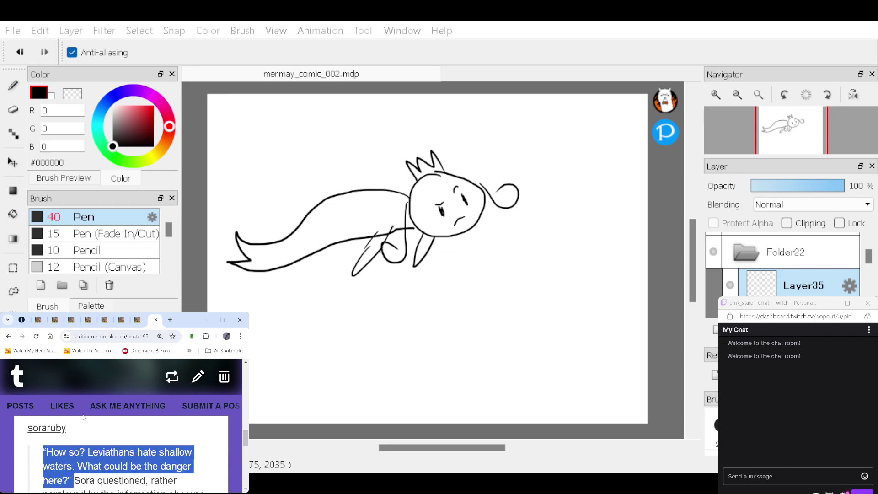
left_click_drag(246, 437, 244, 441)
left_click(467, 314)
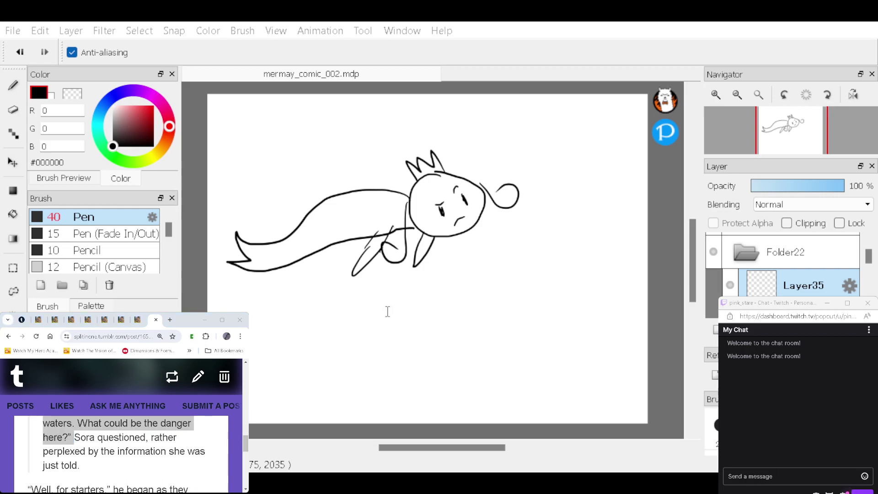
key("ctrl+v")
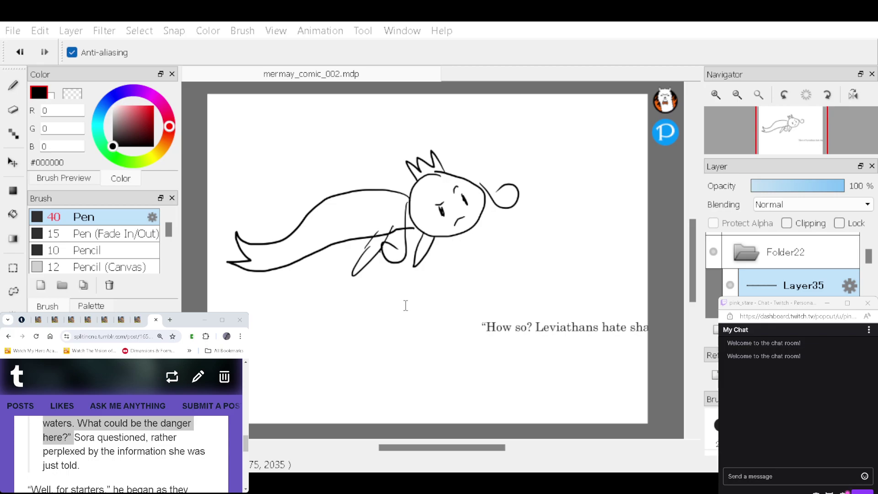
key("Return")
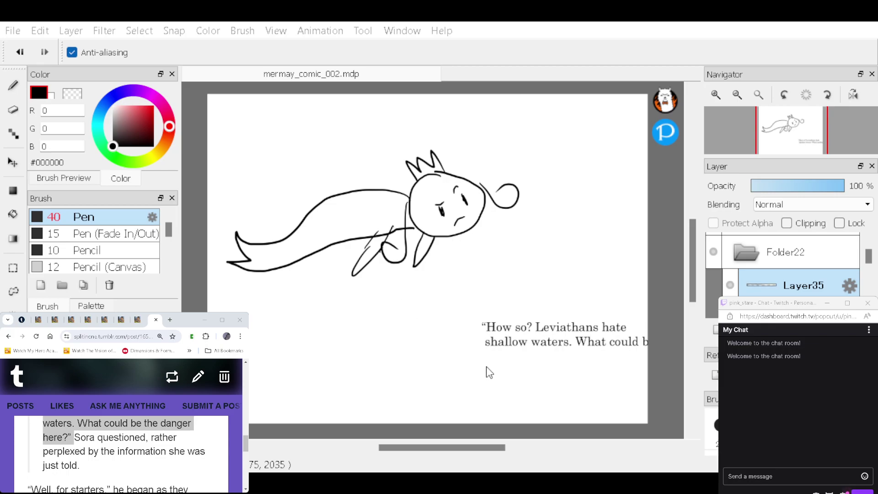
key("Return")
left_click_drag(542, 342, 461, 337)
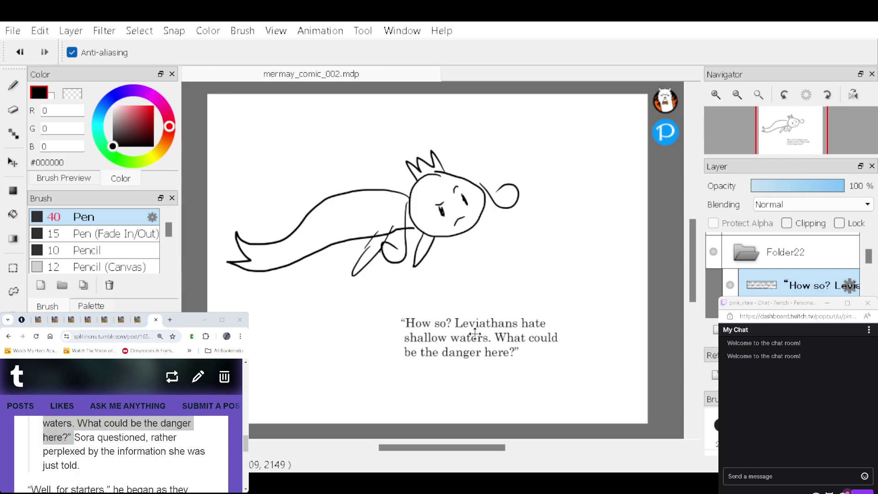
key("b")
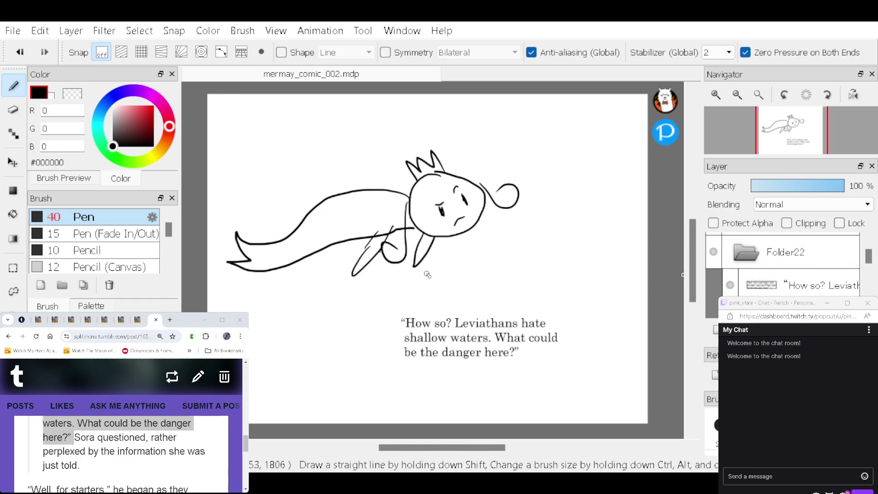
mouse_move(462, 306)
left_mouse_down()
mouse_move(416, 303)
mouse_move(388, 314)
mouse_move(378, 349)
mouse_move(419, 374)
mouse_move(485, 376)
mouse_move(530, 371)
mouse_move(578, 347)
mouse_move(550, 306)
mouse_move(457, 308)
mouse_move(482, 303)
mouse_move(462, 267)
mouse_move(496, 299)
left_mouse_up()
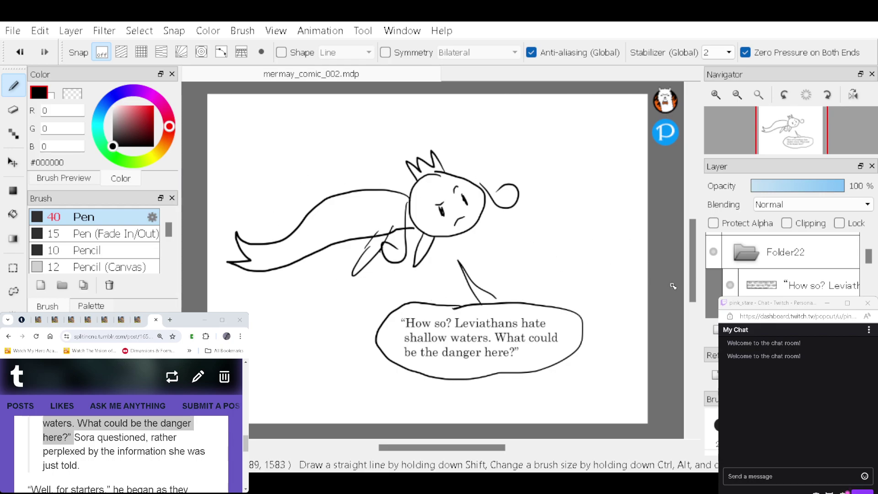
Step: On Layer34, sketch a horizon line on both sides of the mermaid and short wavy lines across the area below
left_click(811, 255)
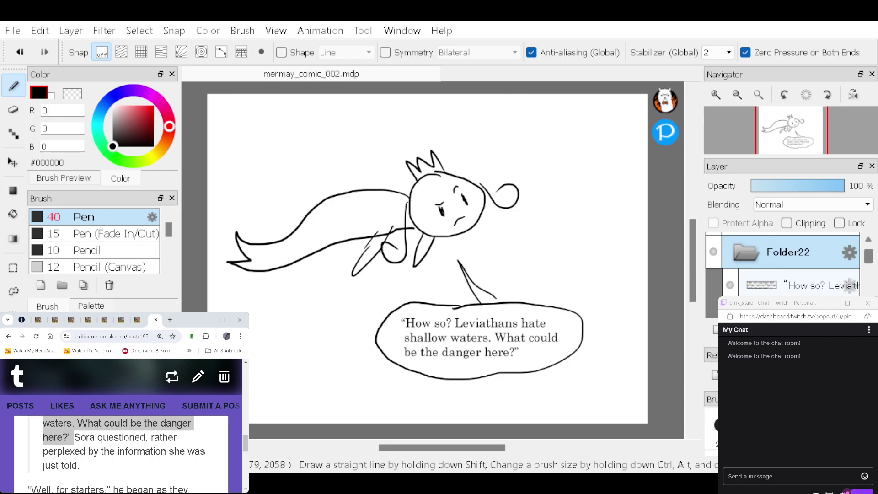
scroll(805, 279, "down", 1)
left_click(803, 285)
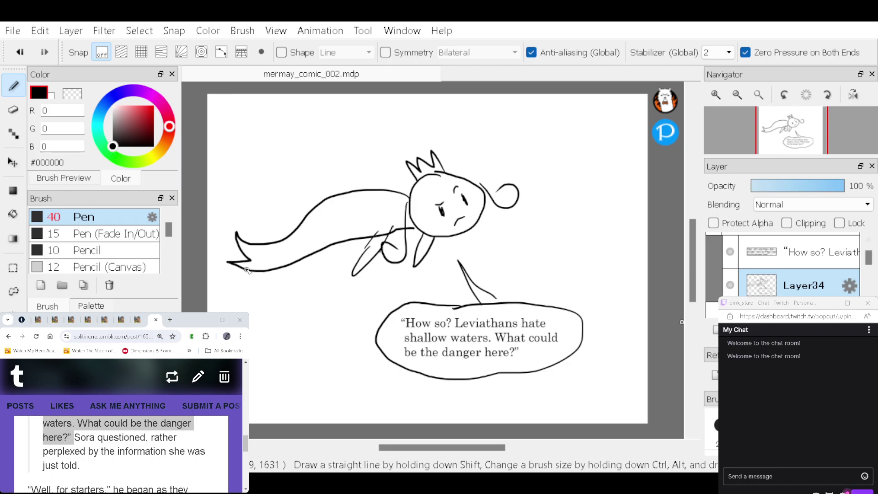
left_click_drag(213, 192, 302, 190)
left_click_drag(525, 214, 634, 224)
left_click_drag(251, 338, 295, 300)
left_click_drag(306, 362, 364, 312)
mouse_move(507, 270)
left_mouse_down()
mouse_move(529, 254)
mouse_move(585, 245)
left_mouse_up()
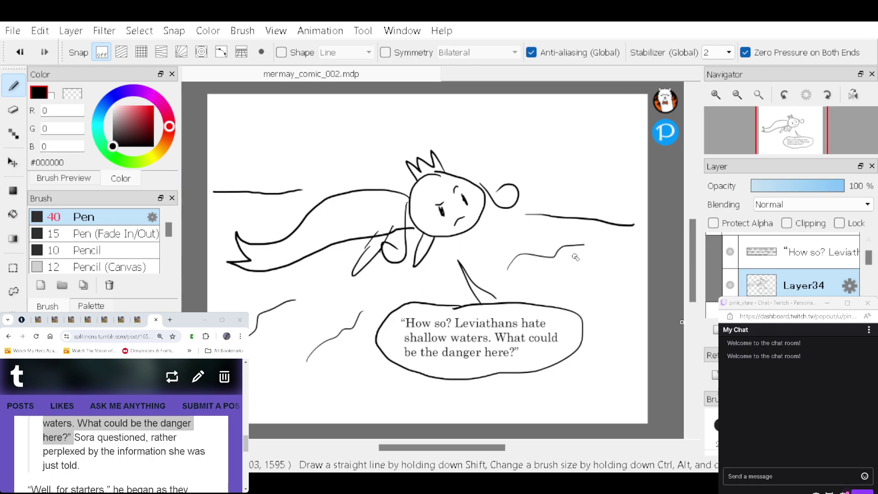
left_click_drag(549, 395, 617, 353)
left_click_drag(592, 297, 628, 264)
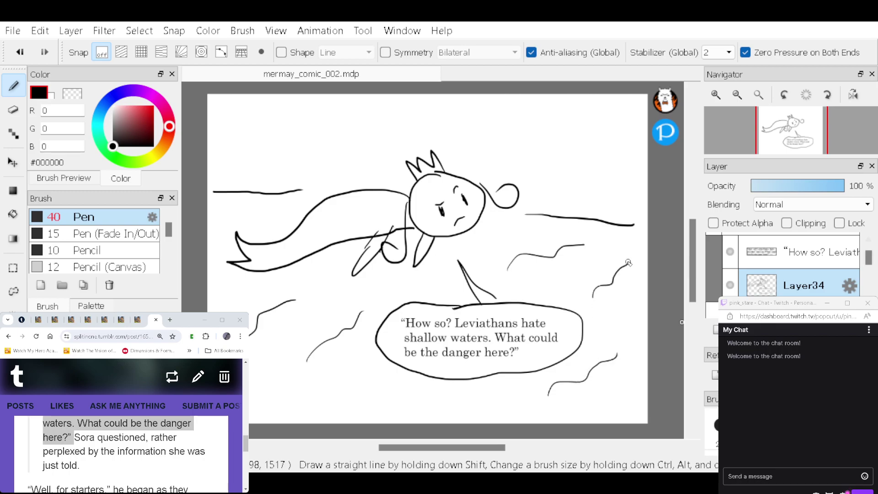
left_click_drag(341, 383, 377, 363)
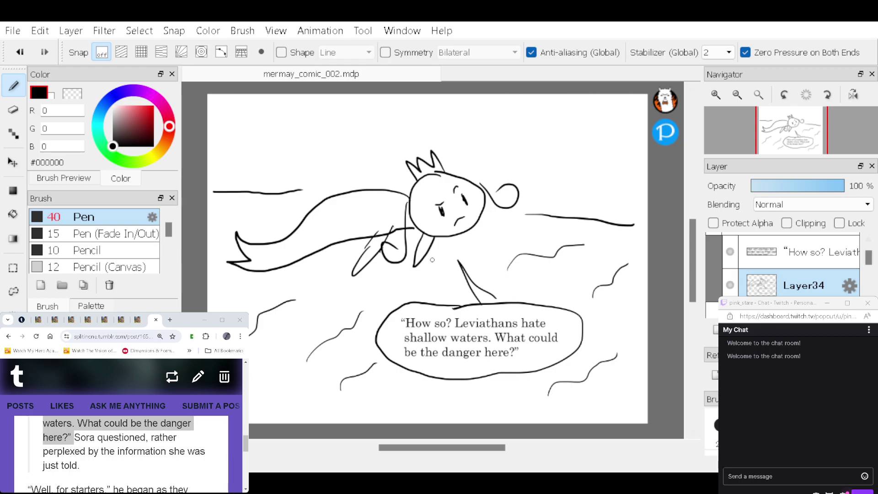
Step: Lock and hide Folder22, then create Folder23 with a new layer inside for the next page
left_click(867, 242)
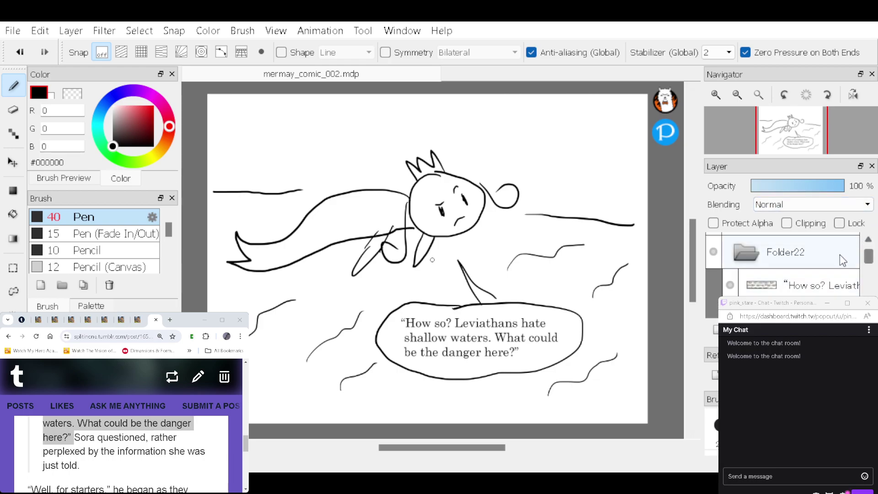
left_click(836, 247)
left_click(839, 223)
left_click(711, 251)
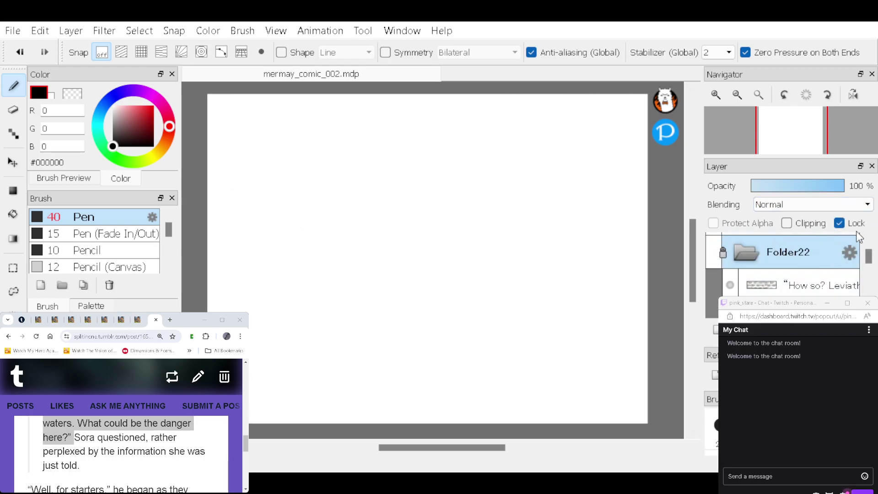
left_click(869, 240)
left_click(820, 253)
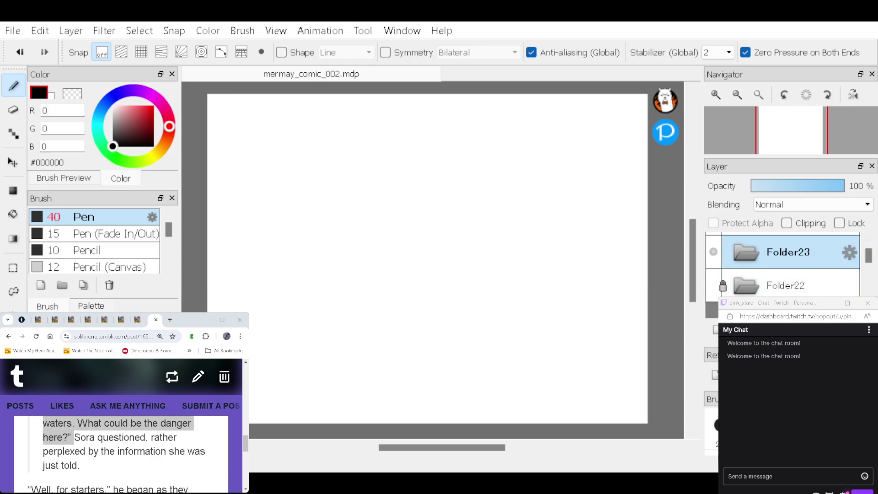
key("ctrl+shift+n")
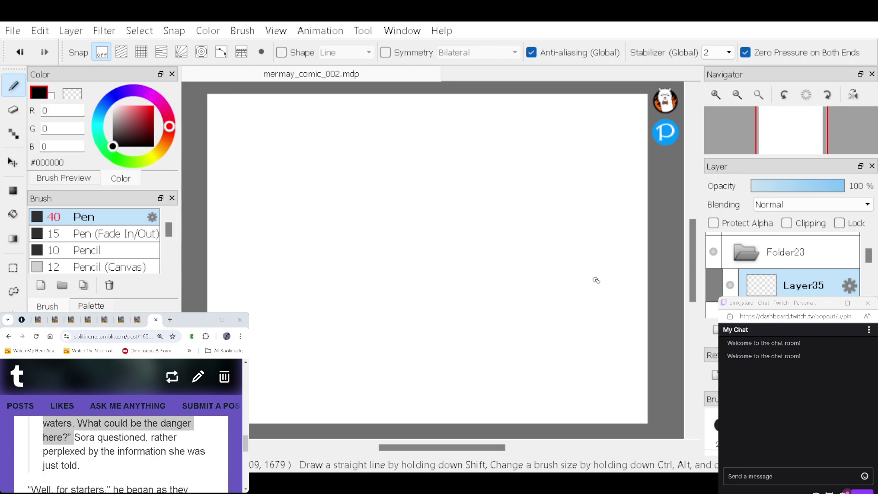
Step: Bring up the “Well, for starters” passage and sketch a merman with half-closed eyes, swept-back hair, arms and curved tail beside a tall kelp strand
scroll(245, 448, "down", 2)
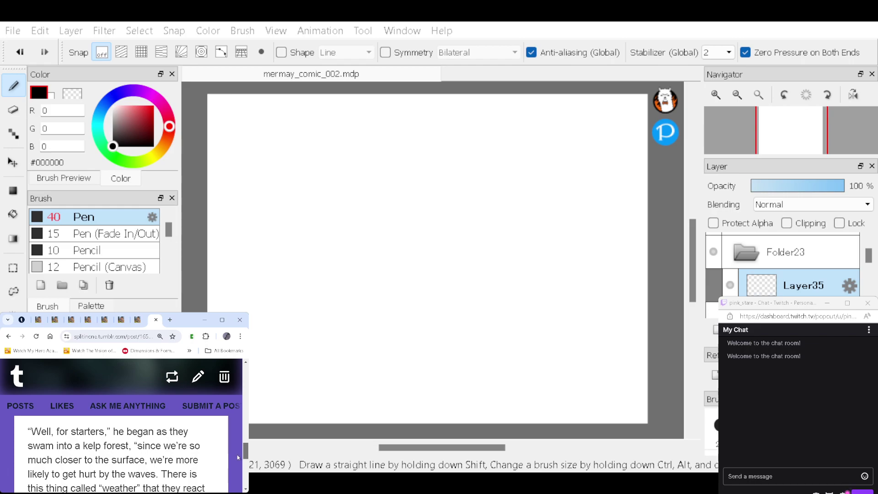
left_click(657, 251)
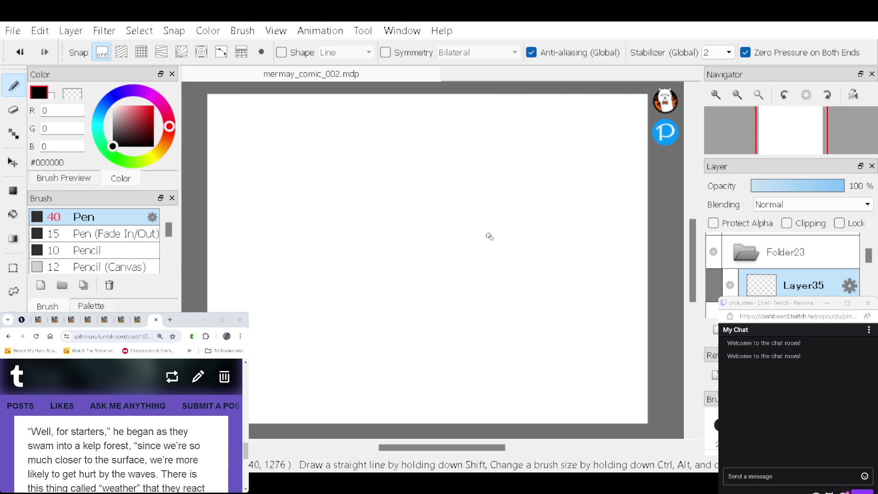
mouse_move(499, 210)
left_mouse_down()
mouse_move(468, 228)
mouse_move(470, 250)
mouse_move(493, 270)
mouse_move(534, 264)
mouse_move(538, 214)
mouse_move(497, 209)
mouse_move(499, 239)
mouse_move(530, 237)
mouse_move(496, 244)
left_mouse_up()
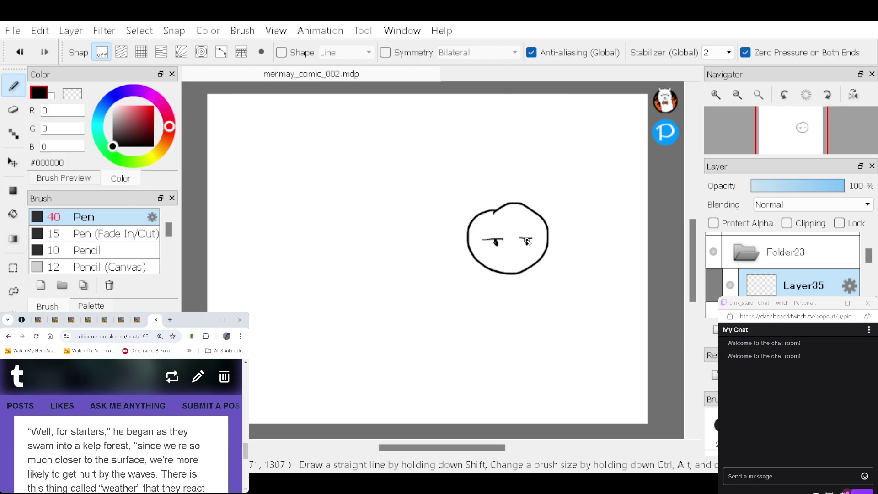
left_click_drag(526, 240, 527, 244)
mouse_move(503, 239)
left_mouse_down()
mouse_move(488, 238)
mouse_move(503, 227)
mouse_move(530, 230)
mouse_move(545, 198)
mouse_move(555, 207)
mouse_move(440, 196)
mouse_move(428, 218)
mouse_move(464, 238)
left_mouse_up()
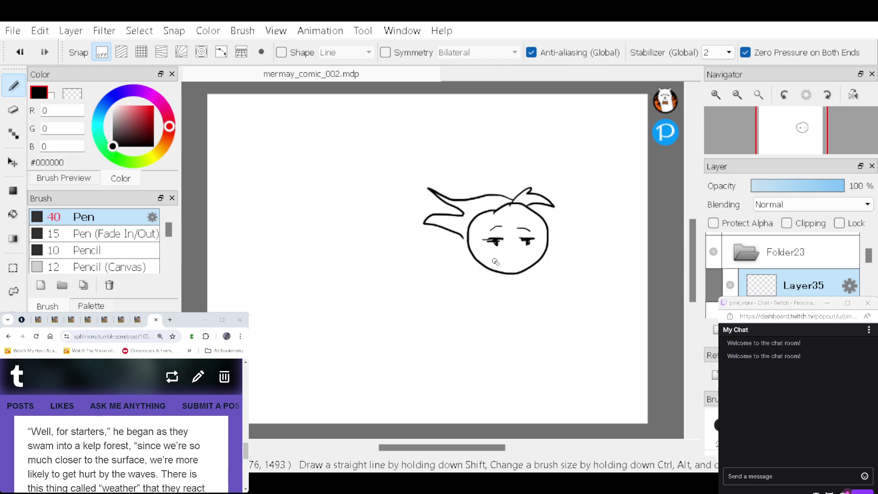
left_click_drag(506, 261, 518, 260)
mouse_move(452, 249)
left_mouse_down()
mouse_move(464, 296)
mouse_move(513, 337)
mouse_move(479, 272)
left_mouse_up()
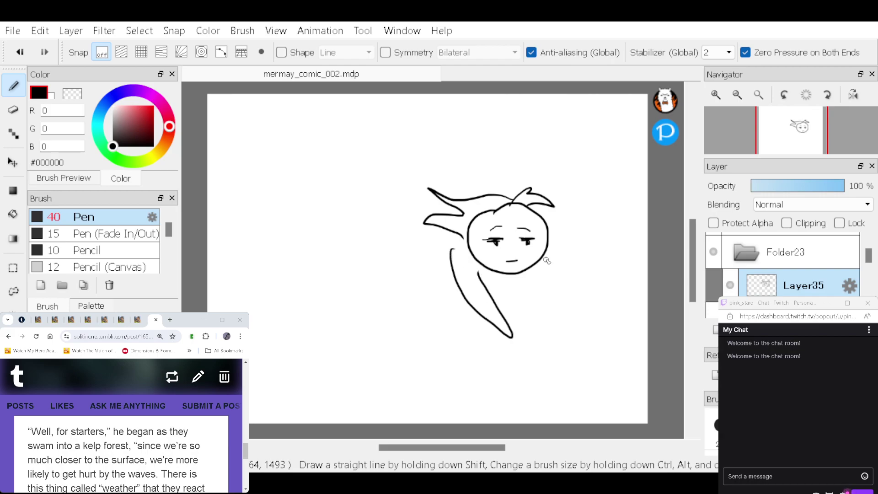
mouse_move(546, 252)
left_mouse_down()
mouse_move(560, 265)
mouse_move(532, 298)
mouse_move(563, 288)
mouse_move(571, 261)
mouse_move(553, 242)
left_mouse_up()
mouse_move(555, 400)
left_mouse_down()
mouse_move(547, 329)
mouse_move(593, 258)
mouse_move(563, 171)
mouse_move(593, 129)
mouse_move(592, 177)
mouse_move(612, 223)
mouse_move(606, 270)
mouse_move(562, 358)
left_mouse_up()
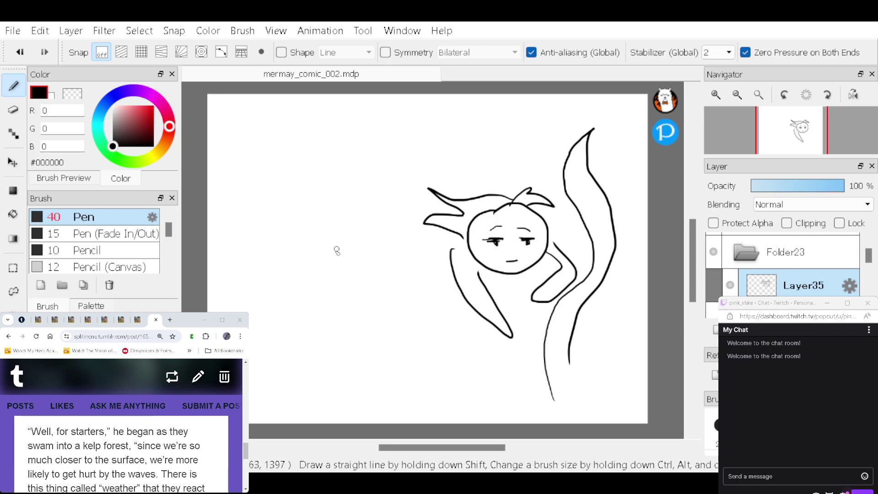
mouse_move(453, 247)
left_mouse_down()
mouse_move(407, 229)
mouse_move(390, 196)
mouse_move(445, 158)
mouse_move(427, 131)
mouse_move(381, 133)
mouse_move(436, 112)
mouse_move(477, 130)
mouse_move(476, 155)
mouse_move(455, 190)
left_mouse_up()
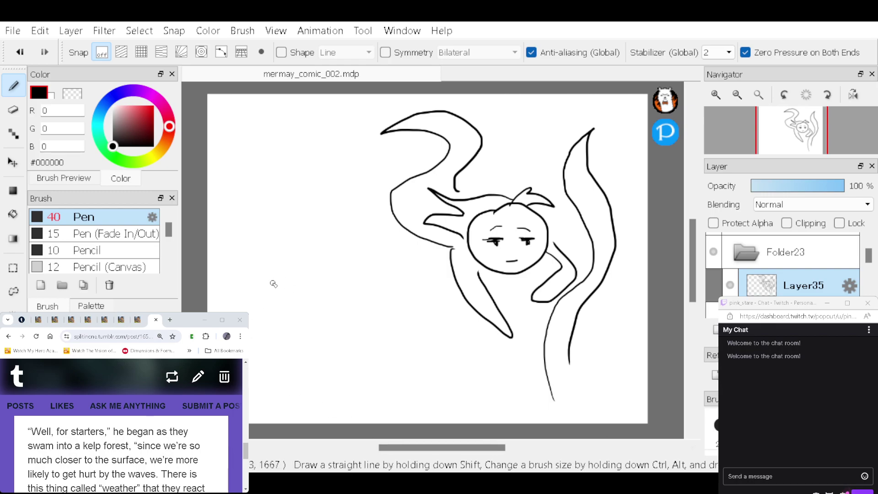
Step: Sketch the crowned mermaid facing forward beside the merman, with a worried frown, curled hair, two arms and a raised forked tail
mouse_move(298, 257)
left_mouse_down()
mouse_move(279, 306)
mouse_move(333, 303)
mouse_move(329, 256)
mouse_move(282, 268)
mouse_move(289, 281)
mouse_move(312, 292)
left_mouse_up()
mouse_move(292, 255)
left_mouse_down()
mouse_move(302, 226)
mouse_move(313, 227)
mouse_move(319, 242)
left_mouse_up()
left_click_drag(264, 274, 259, 315)
left_click_drag(347, 278, 353, 297)
mouse_move(276, 307)
left_mouse_down()
mouse_move(293, 326)
mouse_move(350, 344)
mouse_move(330, 306)
left_mouse_up()
mouse_move(264, 277)
left_mouse_down()
mouse_move(245, 237)
mouse_move(255, 183)
mouse_move(247, 165)
mouse_move(264, 175)
mouse_move(265, 161)
mouse_move(286, 231)
left_mouse_up()
Step: Surround the two characters with wavy kelp strands along the lower edge and both sides of the page
mouse_move(317, 408)
left_mouse_down()
mouse_move(323, 410)
mouse_move(250, 375)
left_mouse_up()
left_click_drag(317, 409, 250, 353)
mouse_move(222, 237)
left_mouse_down()
mouse_move(269, 123)
mouse_move(220, 144)
left_mouse_up()
mouse_move(408, 417)
left_mouse_down()
mouse_move(384, 359)
mouse_move(416, 292)
mouse_move(417, 396)
left_mouse_up()
mouse_move(457, 417)
left_mouse_down()
mouse_move(464, 344)
mouse_move(478, 407)
left_mouse_up()
mouse_move(607, 416)
left_mouse_down()
mouse_move(599, 333)
mouse_move(639, 276)
left_mouse_up()
mouse_move(644, 414)
left_mouse_down()
mouse_move(624, 348)
mouse_move(648, 297)
left_mouse_up()
mouse_move(643, 239)
left_mouse_down()
mouse_move(614, 170)
mouse_move(620, 108)
left_mouse_up()
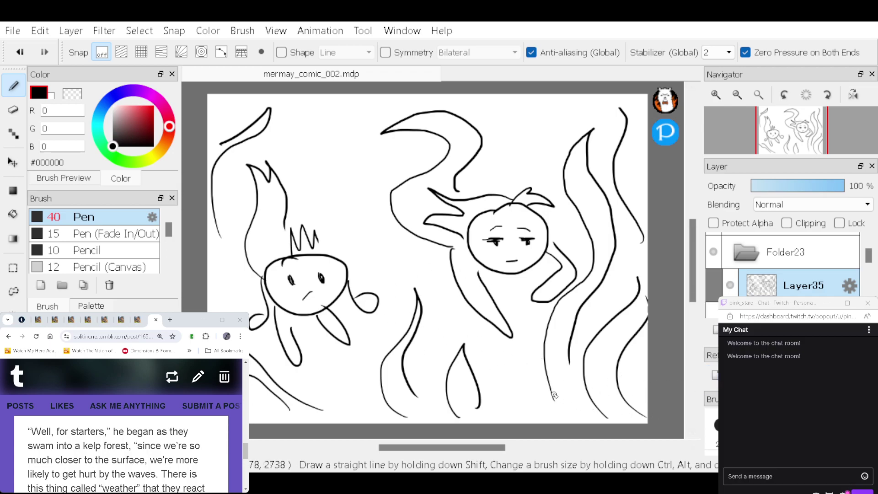
Step: Copy “Well, for starters,” from the story onto a new text layer and position it below the merman
key("l")
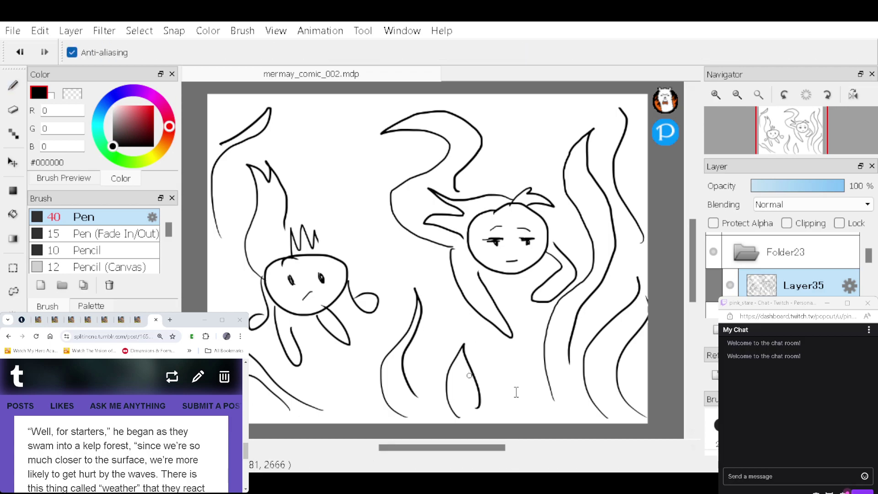
key("ctrl+shift+n")
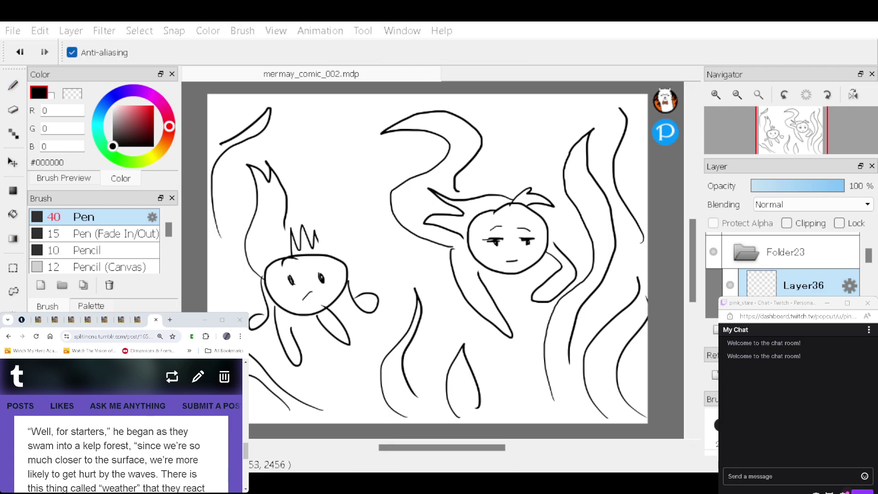
left_click_drag(29, 432, 111, 431)
key("ctrl+c")
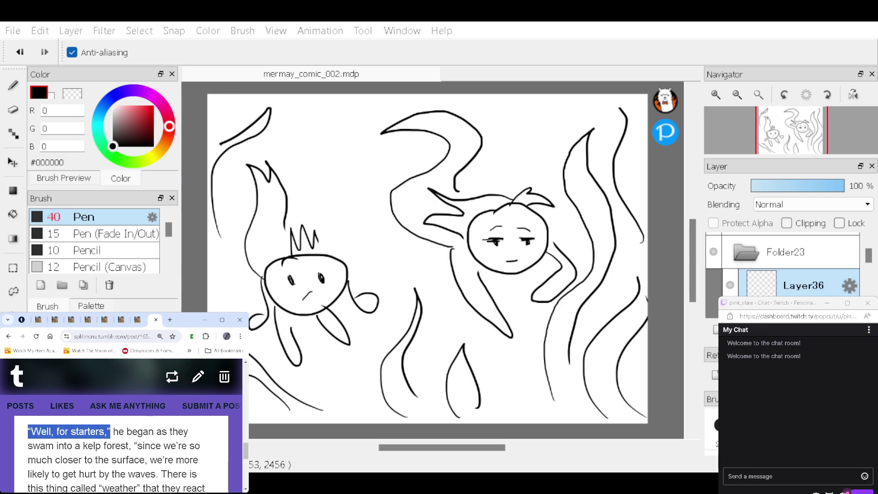
left_click(465, 338)
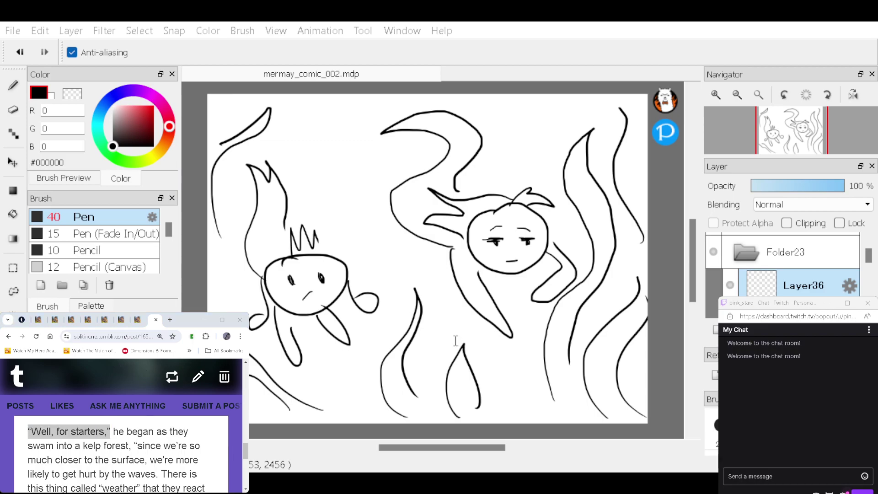
key("ctrl+v")
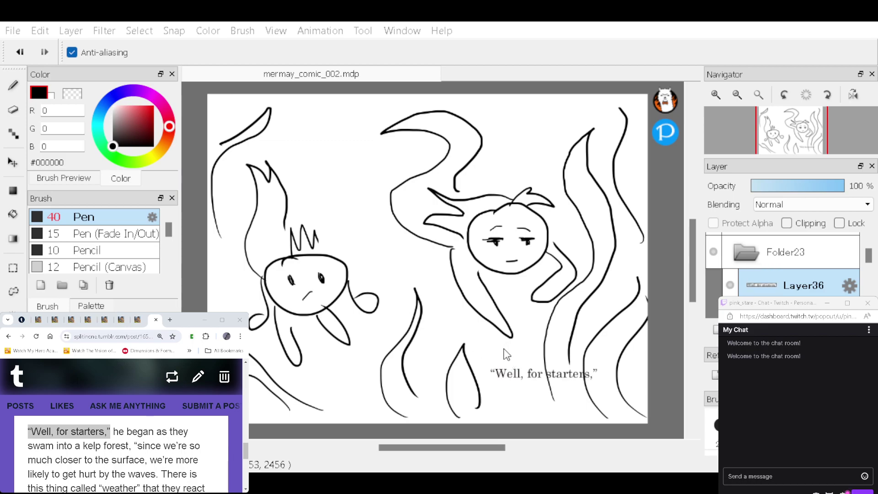
left_click(503, 358)
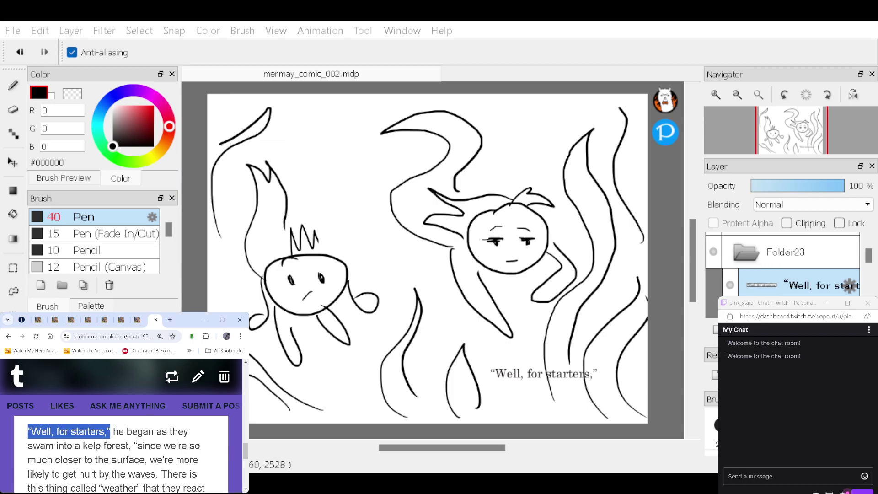
left_click(528, 374)
left_click_drag(529, 374, 501, 367)
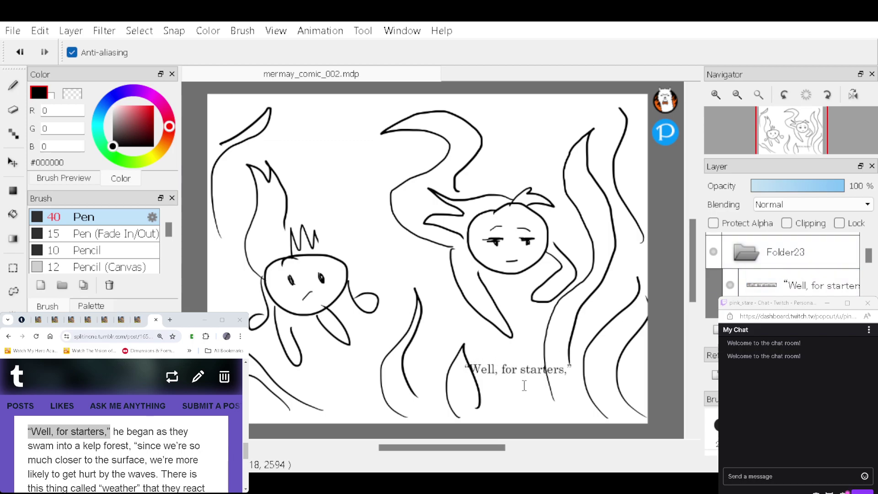
Step: Erase the kelp lines around “Well, for starters,” and enclose the text in an oval speech balloon with a tail rising towards the merman
key("e")
left_click_drag(465, 349, 480, 402)
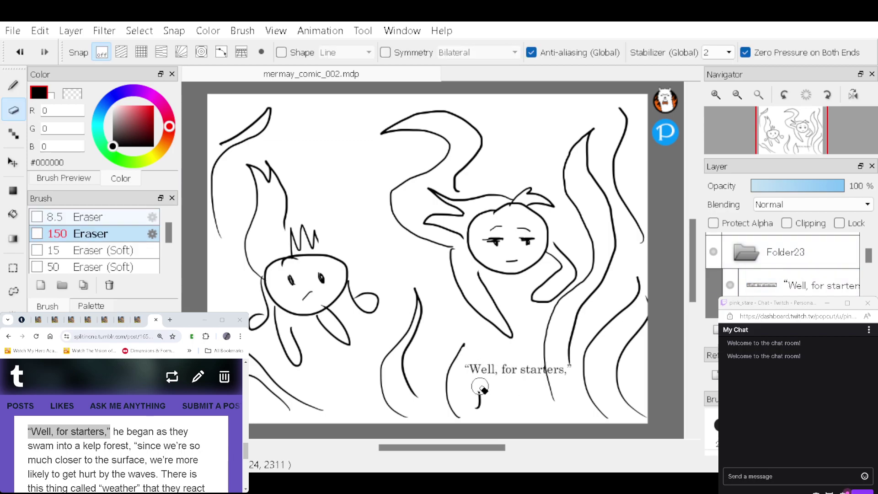
mouse_move(545, 353)
left_mouse_down()
mouse_move(551, 380)
mouse_move(543, 344)
left_mouse_up()
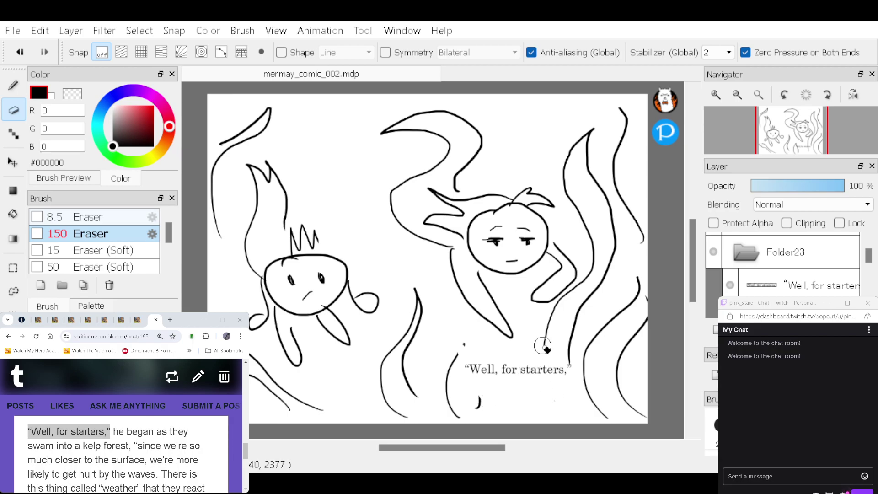
mouse_move(465, 351)
left_mouse_down()
mouse_move(447, 355)
mouse_move(455, 371)
left_mouse_up()
left_click_drag(540, 347, 568, 337)
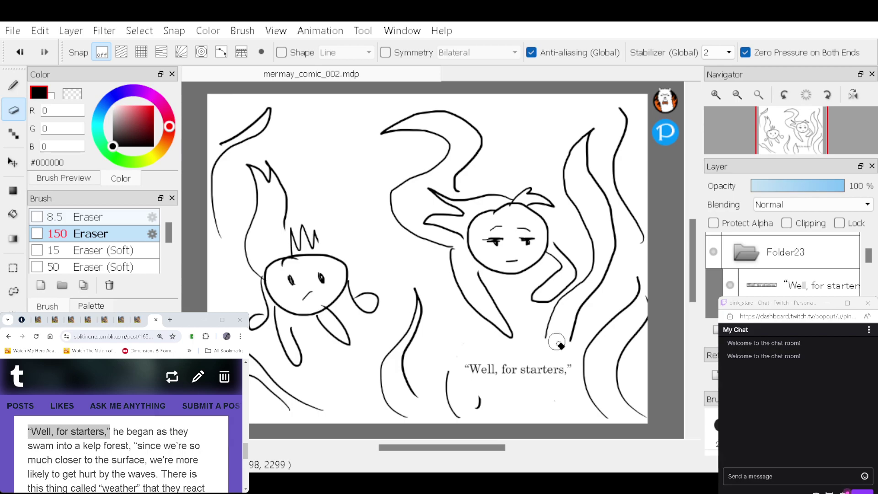
left_click_drag(481, 406, 479, 397)
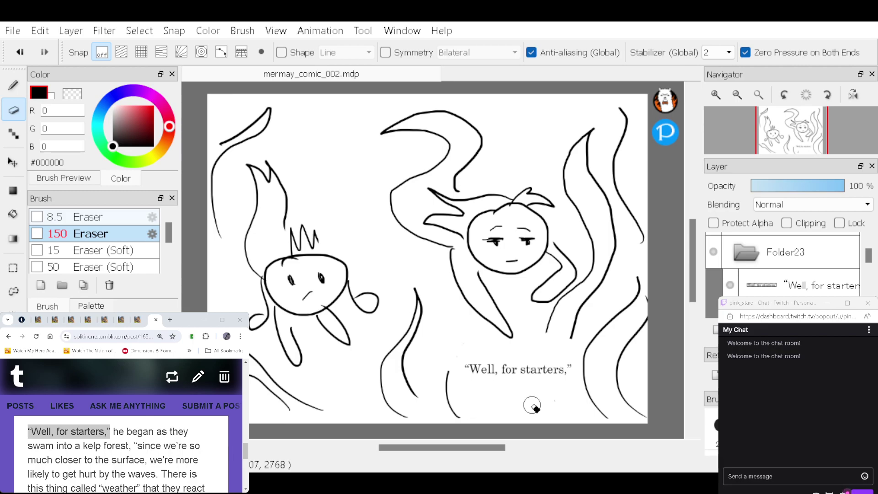
key("b")
mouse_move(497, 350)
left_mouse_down()
mouse_move(457, 362)
mouse_move(482, 383)
mouse_move(524, 393)
mouse_move(576, 380)
mouse_move(577, 362)
mouse_move(539, 349)
mouse_move(466, 348)
mouse_move(455, 310)
mouse_move(494, 353)
left_mouse_up()
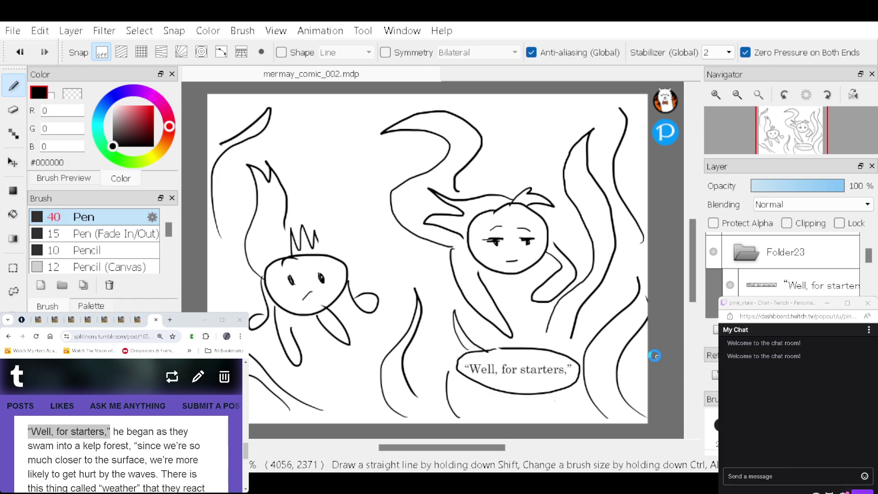
Step: Lock and hide Folder23, and create a new folder above it with an empty drawing layer inside
left_click(812, 256)
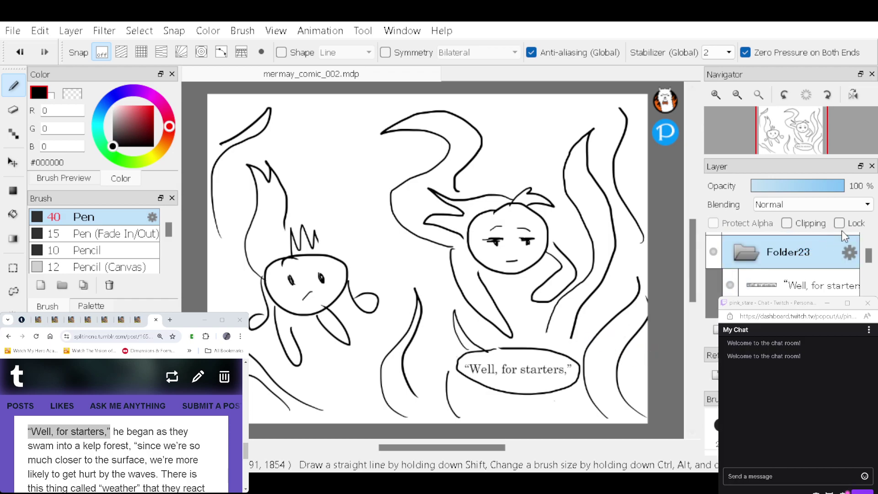
left_click(840, 223)
left_click(713, 252)
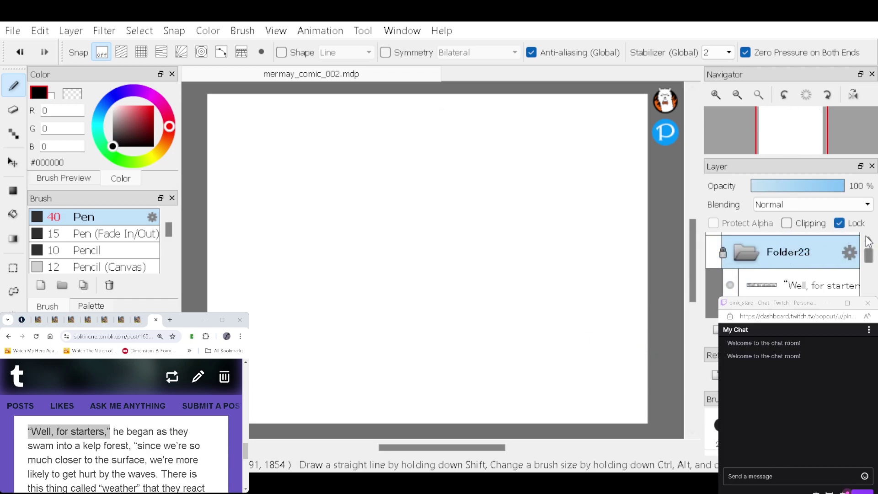
key("ctrl+shift+n")
left_click(814, 256)
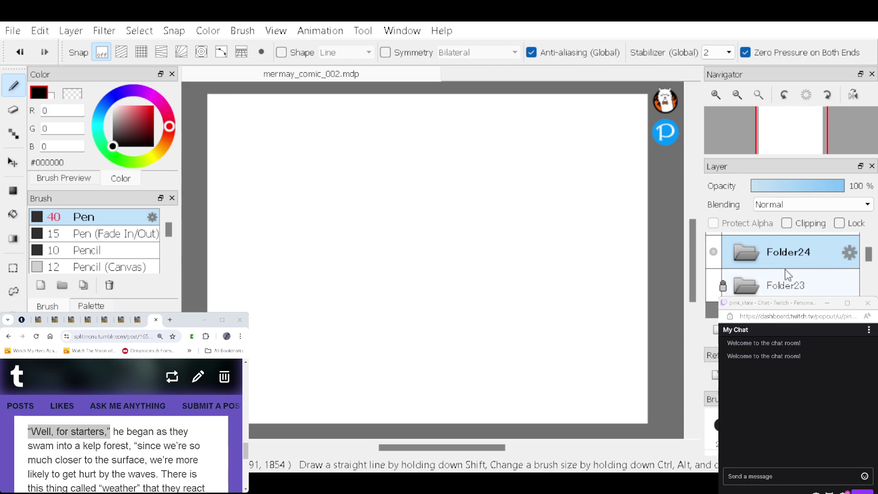
left_click(716, 331)
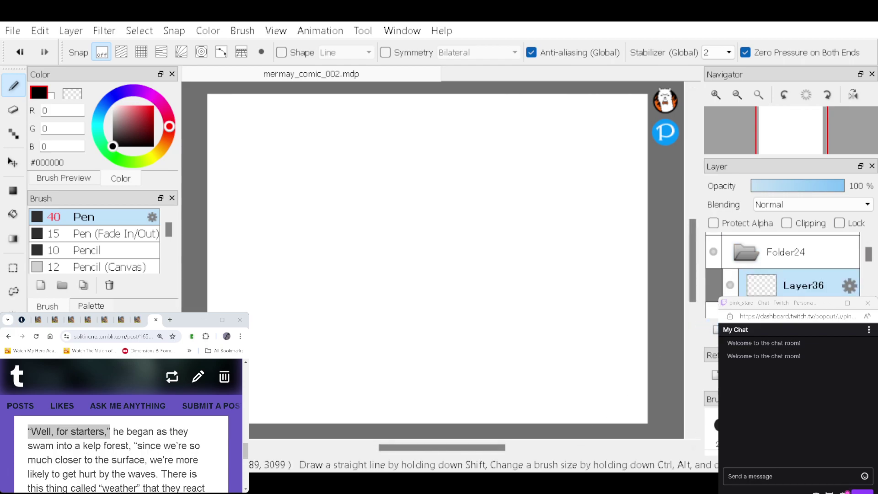
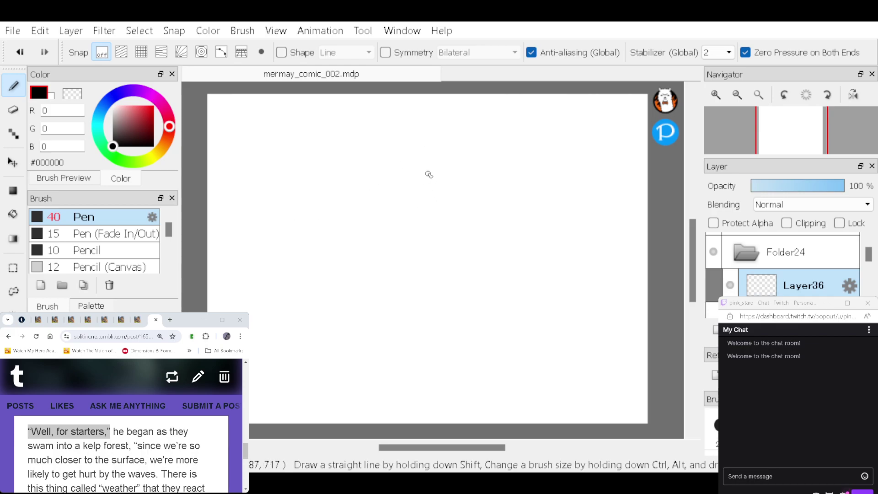
Step: Sketch the merman's round head facing right, with a half-closed eye, raised brow, open mouth, head tuft and long hair streaming back
mouse_move(437, 155)
left_mouse_down()
mouse_move(395, 172)
mouse_move(400, 199)
mouse_move(436, 213)
mouse_move(481, 188)
mouse_move(451, 151)
mouse_move(460, 171)
left_mouse_up()
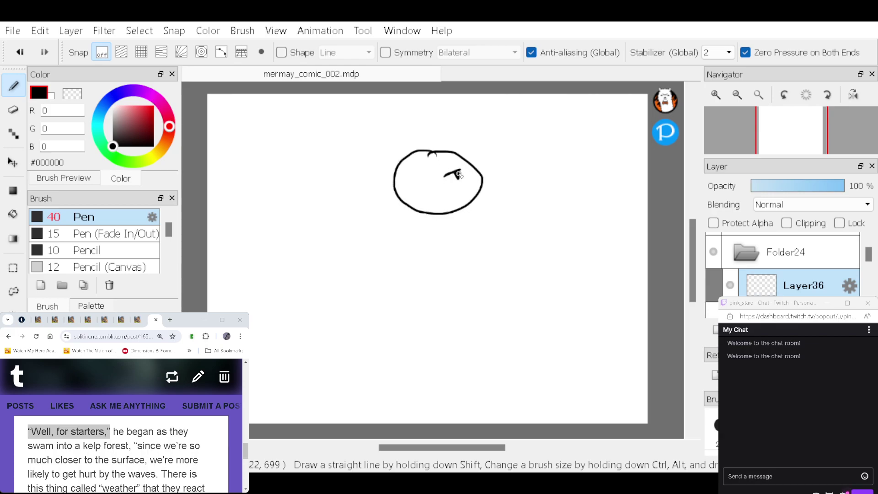
left_click_drag(444, 165, 453, 160)
left_click_drag(473, 189, 456, 193)
mouse_move(438, 150)
left_mouse_down()
mouse_move(476, 134)
mouse_move(455, 155)
left_mouse_up()
mouse_move(423, 146)
left_mouse_down()
mouse_move(394, 151)
mouse_move(295, 223)
mouse_move(286, 274)
mouse_move(367, 256)
mouse_move(404, 210)
left_mouse_up()
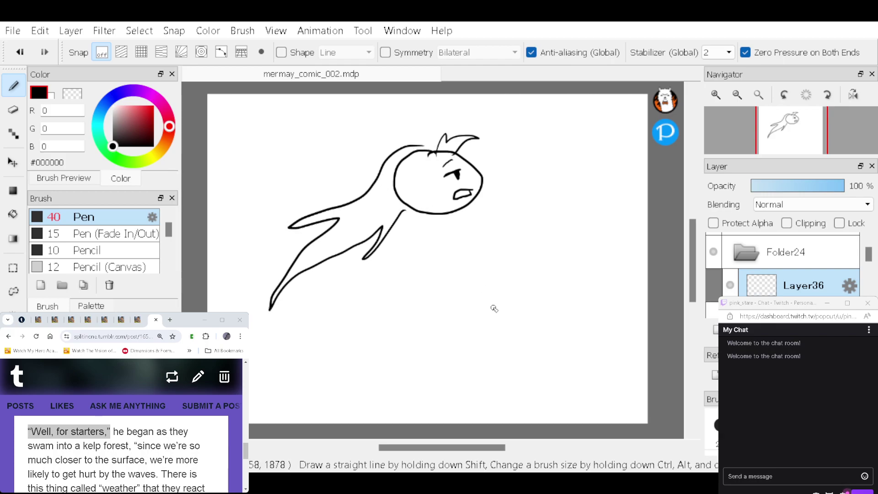
Step: Sketch the merman's neck and long slanting body trailing behind his hair, with one arm stretched out forward
mouse_move(412, 213)
left_mouse_down()
mouse_move(390, 247)
mouse_move(263, 306)
left_mouse_up()
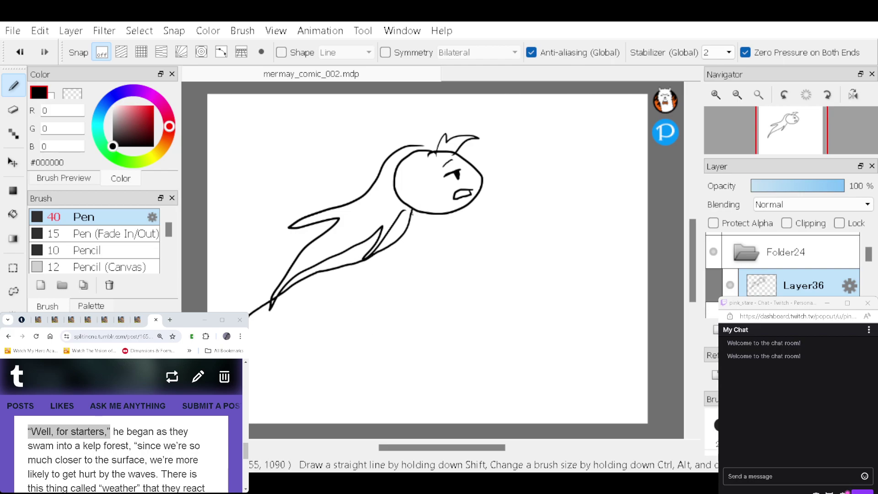
mouse_move(406, 221)
left_mouse_down()
mouse_move(443, 261)
mouse_move(331, 304)
mouse_move(249, 354)
left_mouse_up()
mouse_move(435, 257)
left_mouse_down()
mouse_move(578, 233)
mouse_move(428, 261)
left_mouse_up()
left_click_drag(431, 213, 423, 234)
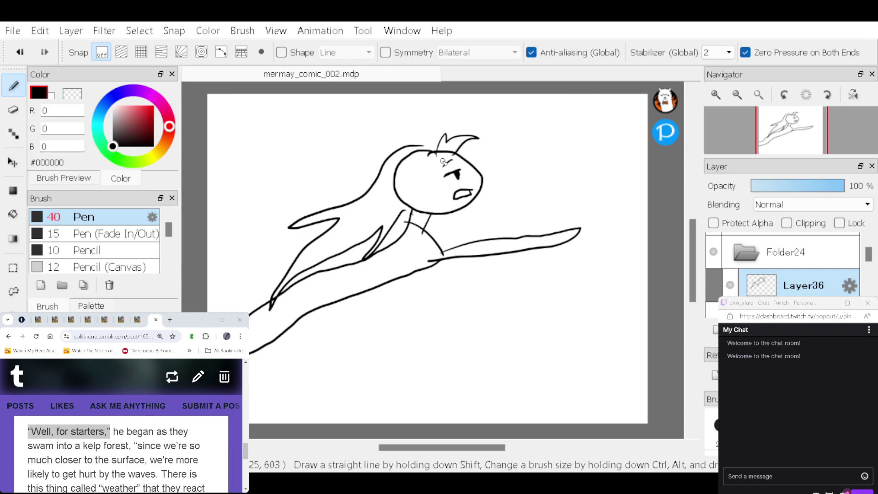
Step: Draw a jagged hair lock down the swimming figure's head and a second, shorter arm beneath the outstretched one
mouse_move(444, 164)
left_mouse_down()
mouse_move(432, 196)
mouse_move(423, 189)
mouse_move(415, 209)
left_mouse_up()
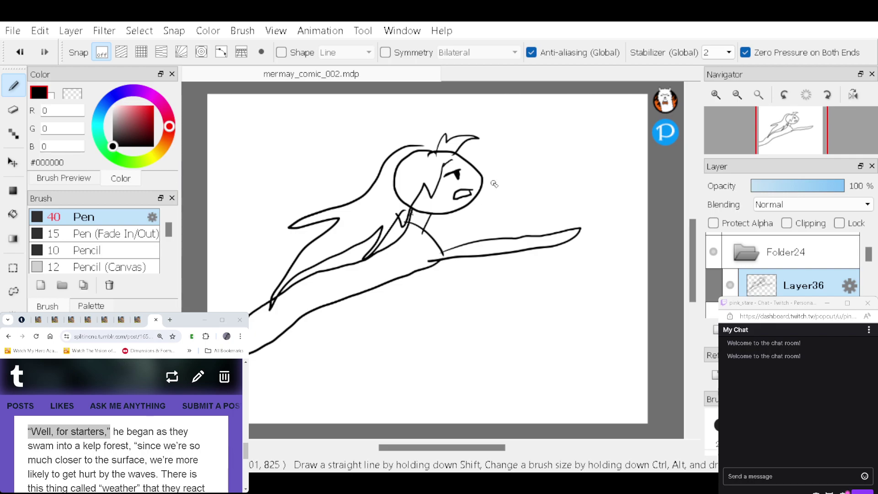
mouse_move(403, 278)
left_mouse_down()
mouse_move(446, 294)
mouse_move(499, 289)
mouse_move(430, 264)
left_mouse_up()
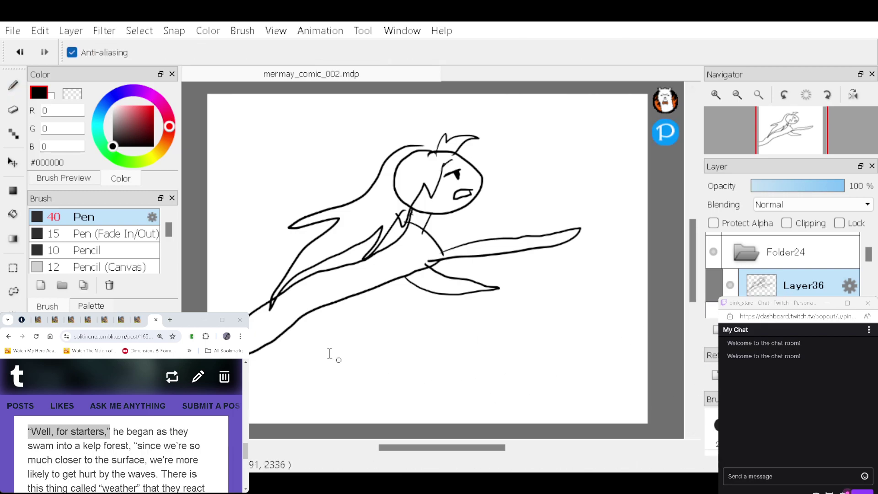
key("ctrl+shift+n")
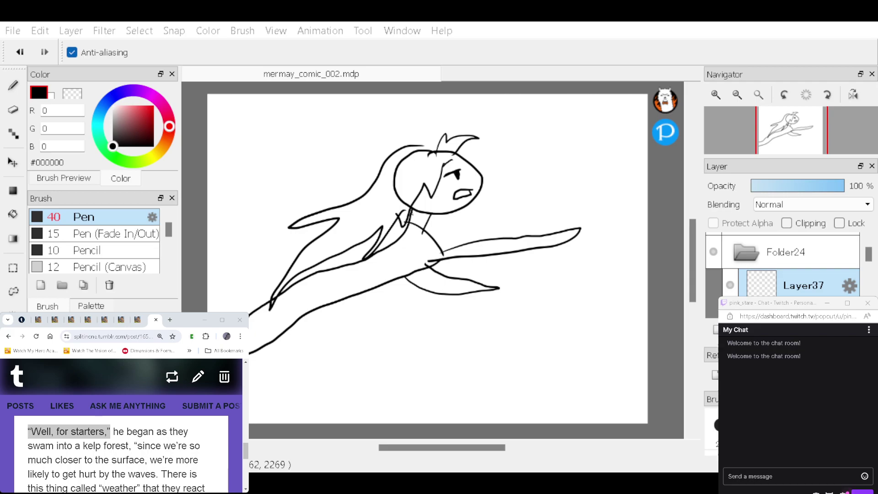
left_click(136, 445)
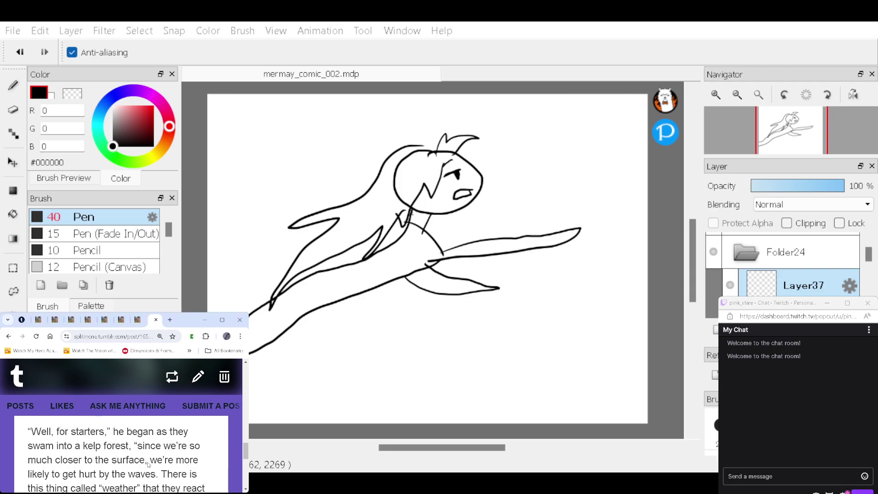
scroll(245, 451, "down", 1)
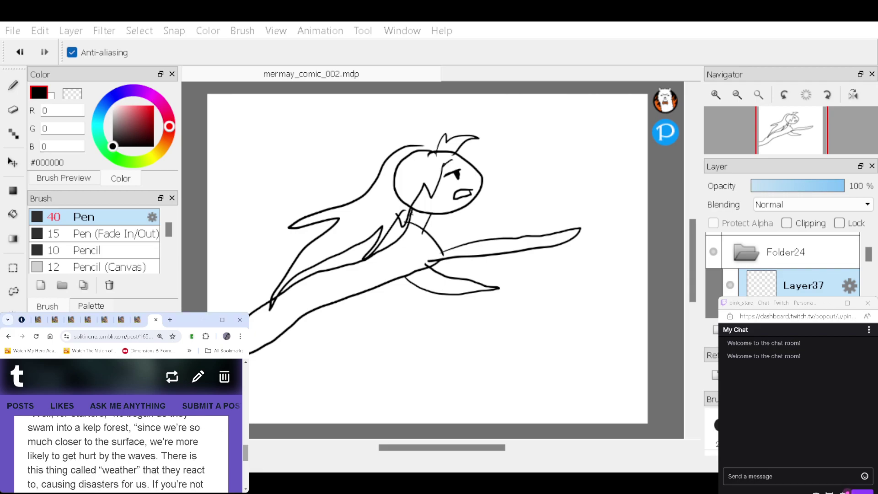
scroll(121, 453, "up", 1)
scroll(121, 453, "up", 1)
scroll(122, 453, "down", 1)
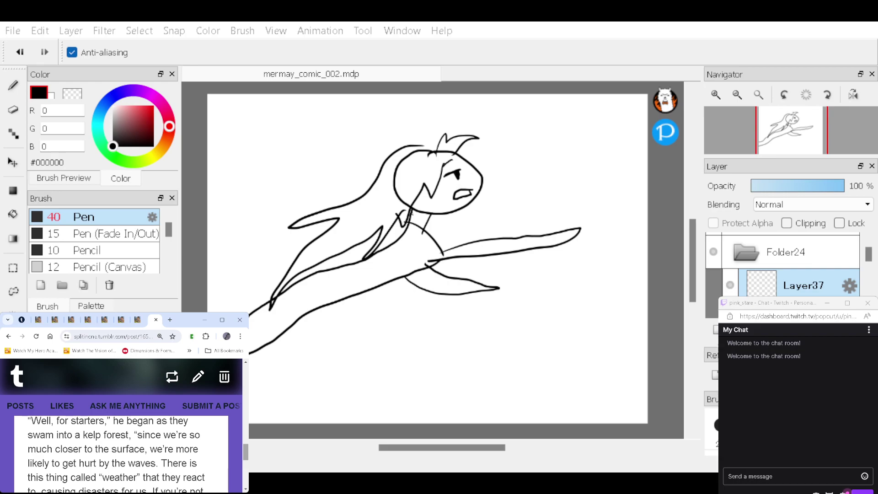
scroll(121, 452, "down", 1)
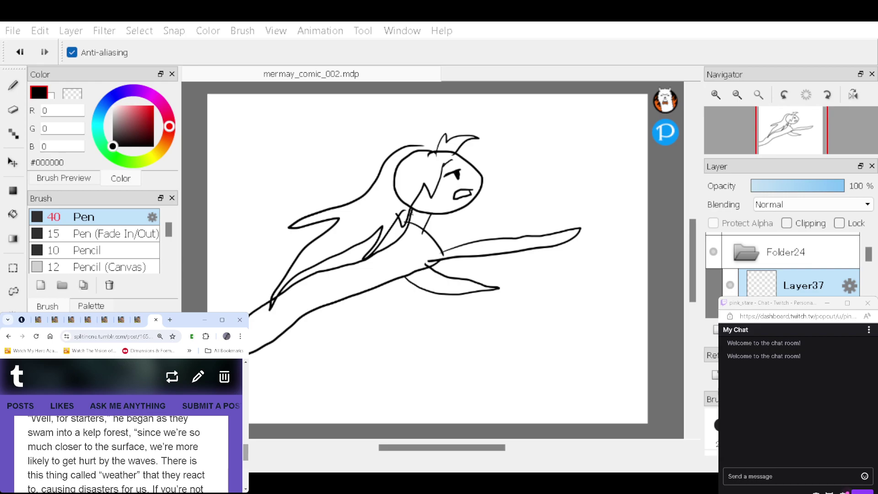
key("ctrl+z")
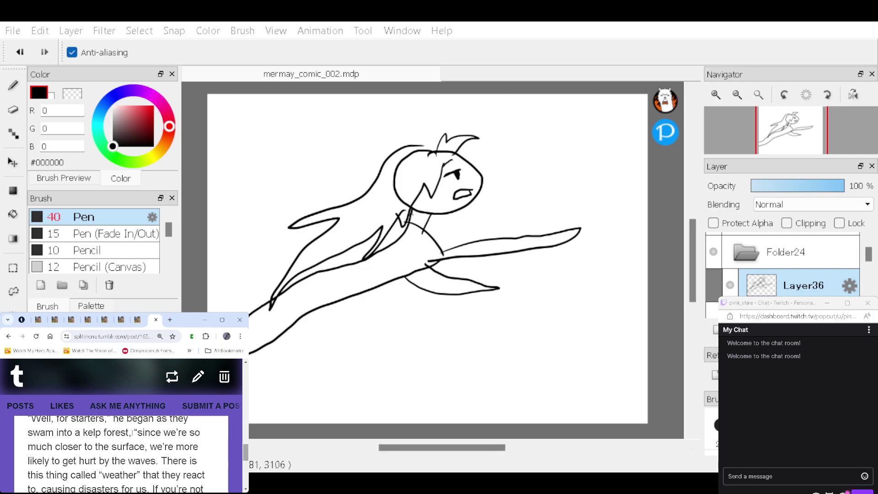
Step: Copy the story text from "since we're so much closer" to "hurt by the waves." and paste it as text below the figure
left_click_drag(134, 431, 161, 459)
key("ctrl+c")
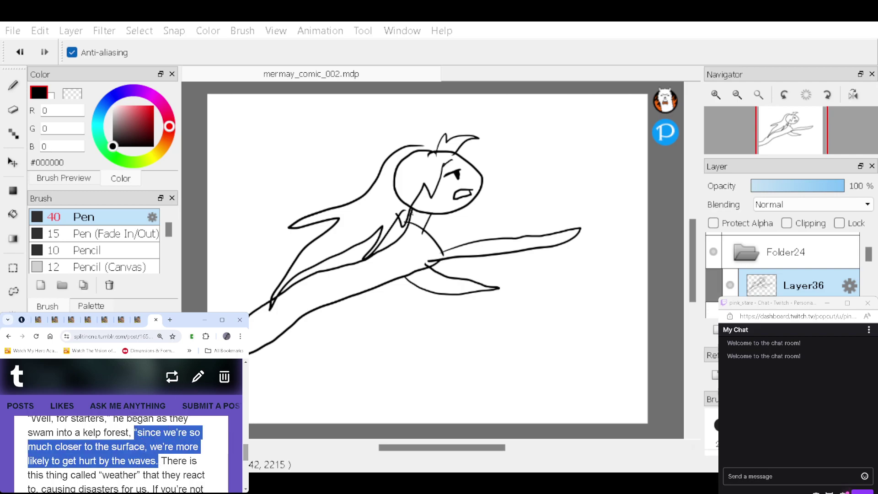
left_click(455, 349)
key("ctrl+shift+n")
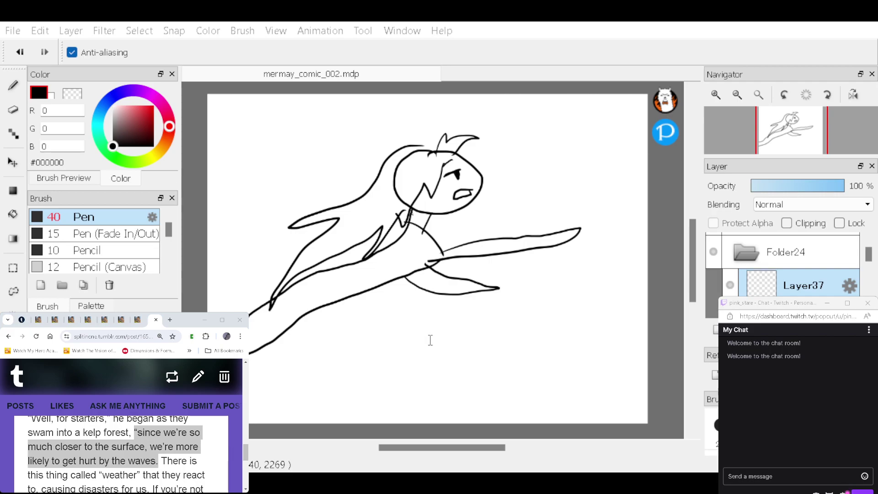
key("ctrl+v")
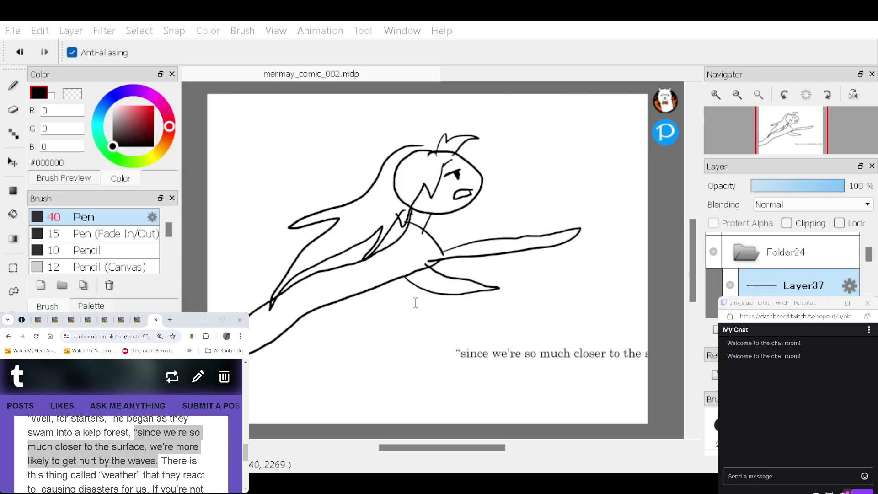
Step: Break the dialogue into three lines after "closer" and "more", and center the block beneath the figure's arms
key("Return")
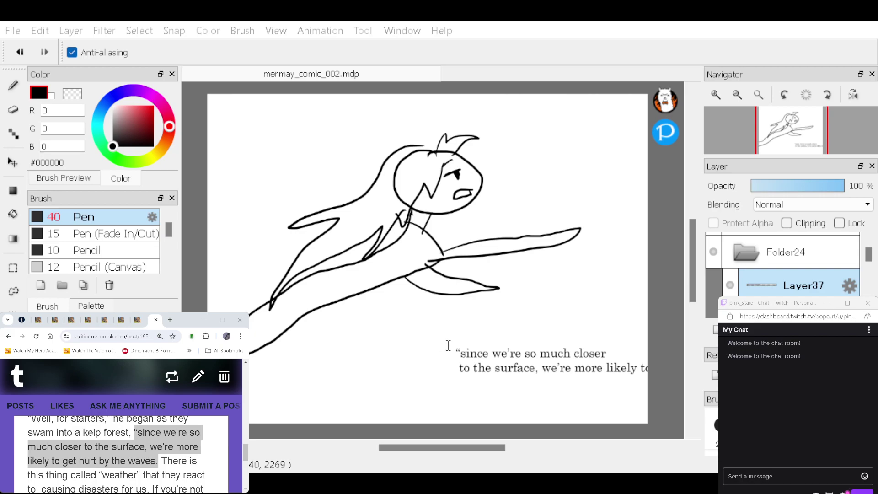
key("Return")
left_click_drag(512, 369, 436, 359)
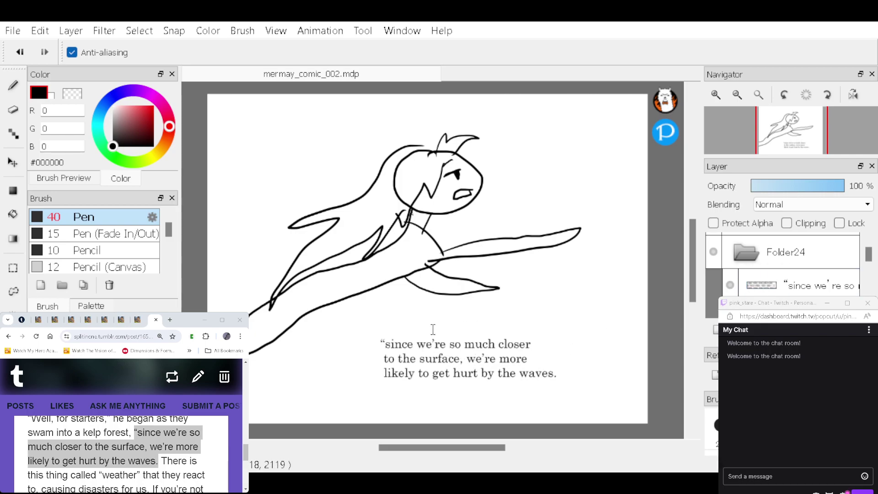
Step: Draw an oval speech bubble around the dialogue with the pen, adding a curved tail rising toward the figure
key("b")
mouse_move(404, 326)
left_mouse_down()
mouse_move(358, 345)
mouse_move(376, 379)
mouse_move(404, 394)
mouse_move(463, 402)
mouse_move(565, 381)
mouse_move(564, 349)
mouse_move(515, 328)
mouse_move(420, 325)
left_mouse_up()
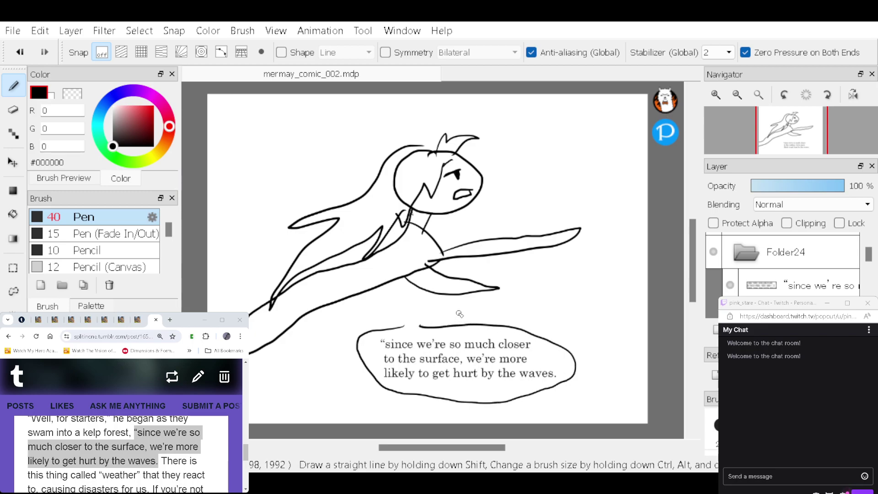
mouse_move(516, 332)
left_mouse_down()
mouse_move(512, 265)
mouse_move(528, 333)
left_mouse_up()
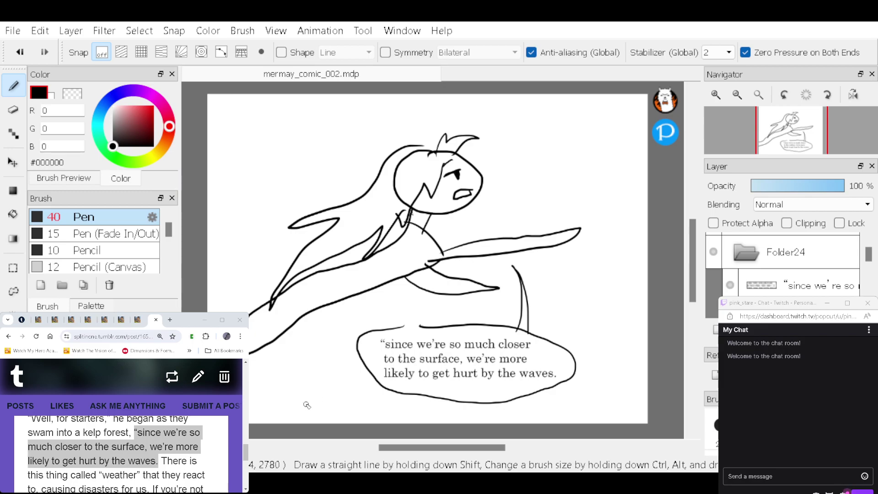
Step: Fill the background around the figure and speech bubble with wavy vertical kelp strands across the whole panel
mouse_move(279, 414)
left_mouse_down()
mouse_move(287, 388)
mouse_move(273, 351)
left_mouse_up()
left_click_drag(324, 419, 292, 352)
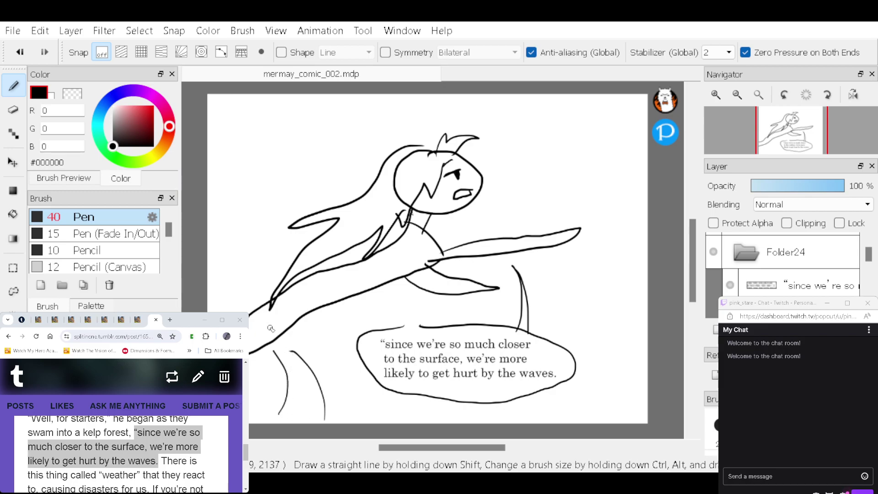
mouse_move(247, 295)
left_mouse_down()
mouse_move(252, 188)
mouse_move(276, 107)
mouse_move(260, 217)
left_mouse_up()
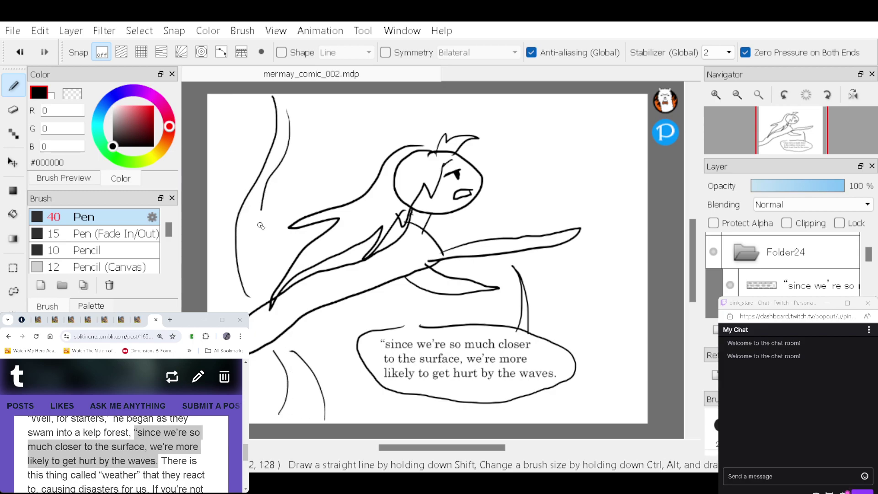
mouse_move(361, 420)
left_mouse_down()
mouse_move(339, 393)
mouse_move(315, 316)
left_mouse_up()
mouse_move(308, 198)
left_mouse_down()
mouse_move(329, 112)
mouse_move(330, 173)
left_mouse_up()
left_click_drag(392, 425, 348, 330)
left_click_drag(608, 416, 624, 260)
left_click_drag(642, 413, 635, 304)
left_click_drag(580, 107, 587, 246)
left_click_drag(607, 118, 638, 231)
left_click_drag(531, 102, 546, 219)
mouse_move(561, 108)
left_mouse_down()
mouse_move(556, 152)
mouse_move(583, 215)
left_mouse_up()
left_click_drag(566, 263, 576, 300)
left_click_drag(587, 245, 592, 281)
left_click_drag(486, 108, 502, 173)
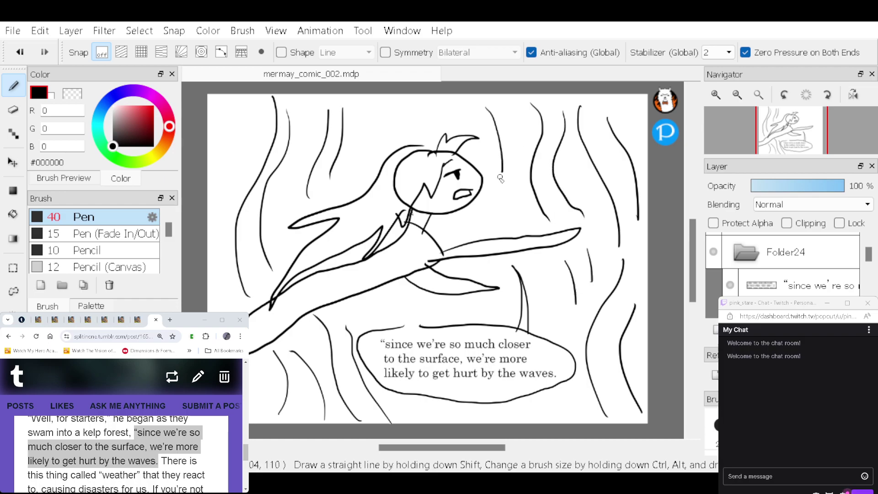
mouse_move(406, 101)
left_mouse_down()
mouse_move(394, 147)
mouse_move(411, 140)
left_mouse_up()
mouse_move(393, 291)
left_mouse_down()
mouse_move(390, 320)
mouse_move(403, 312)
left_mouse_up()
left_click_drag(415, 405, 435, 425)
mouse_move(544, 401)
left_mouse_down()
mouse_move(551, 418)
mouse_move(573, 424)
left_mouse_up()
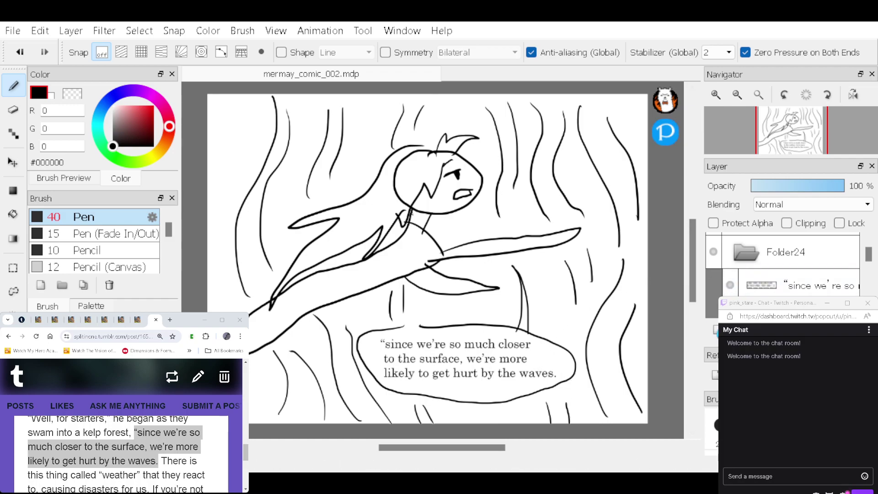
Step: Lock Folder24 and add a new layer inside Folder25
left_click(777, 254)
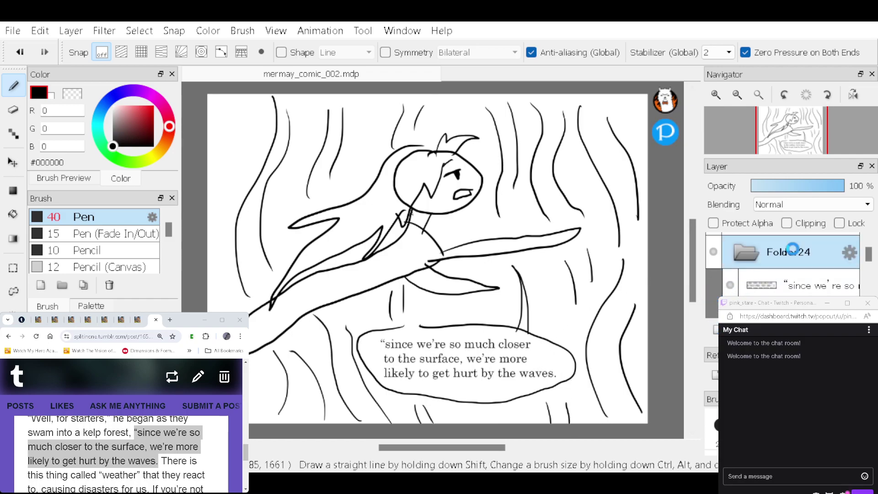
left_click(840, 223)
left_click(869, 242)
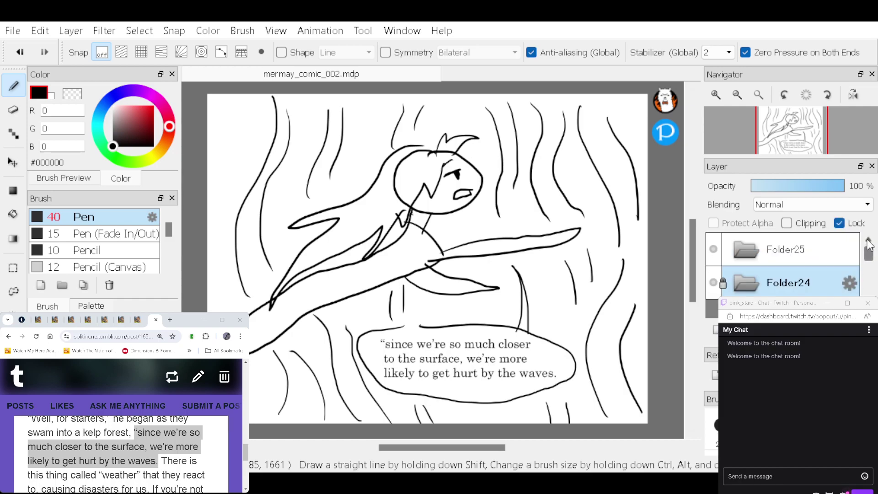
left_click(805, 250)
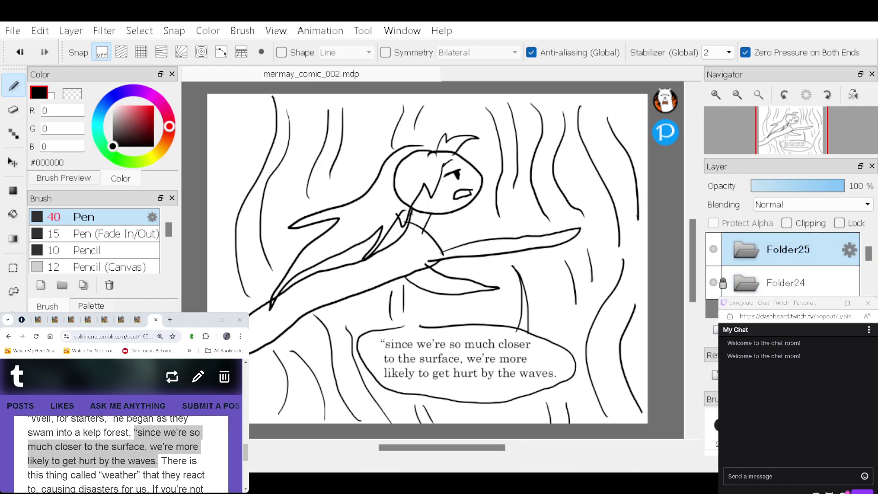
left_click(717, 331)
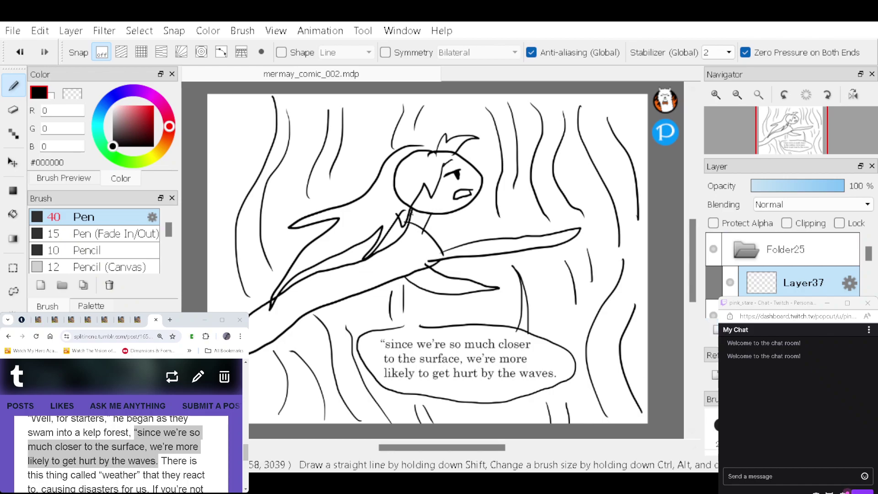
Step: Read the story passage about "weather" that follows the sentence about the waves
left_click(241, 448)
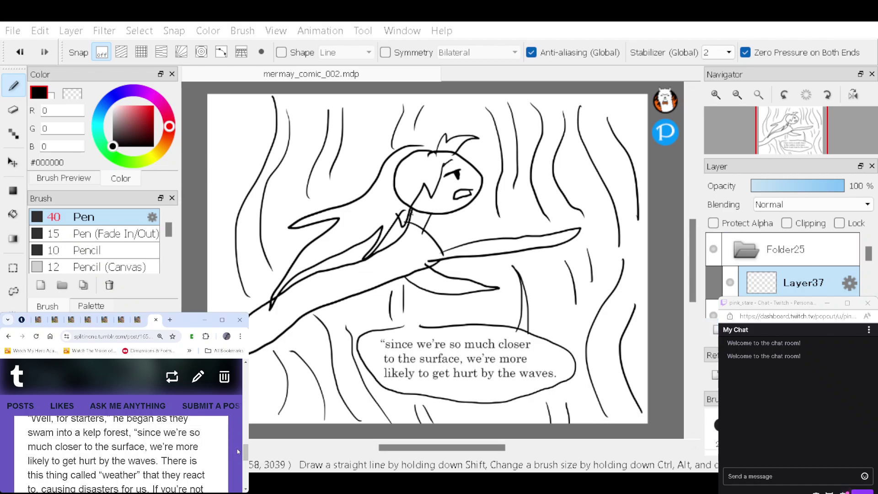
left_click_drag(244, 451, 245, 457)
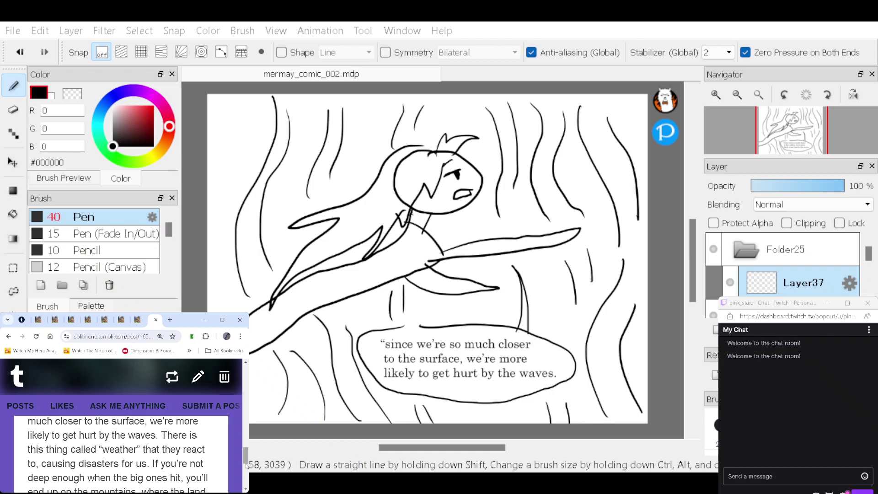
left_click_drag(246, 462, 246, 461)
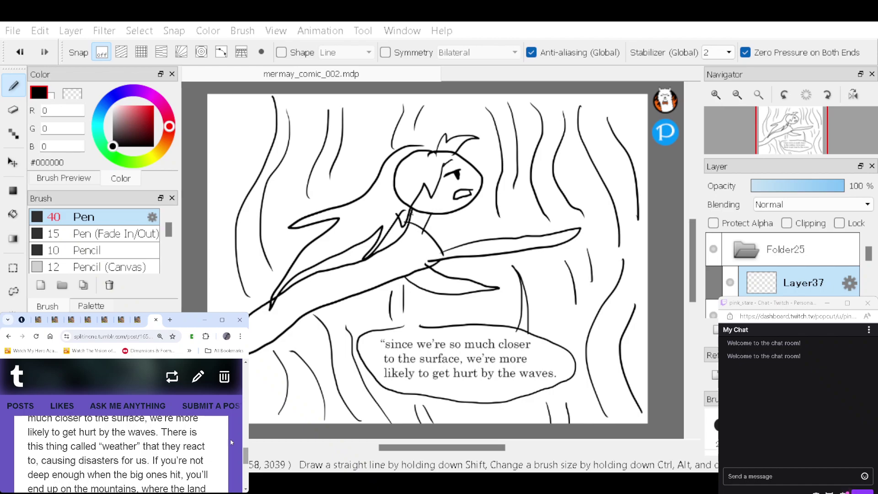
scroll(245, 455, "down", 1)
scroll(245, 455, "up", 2)
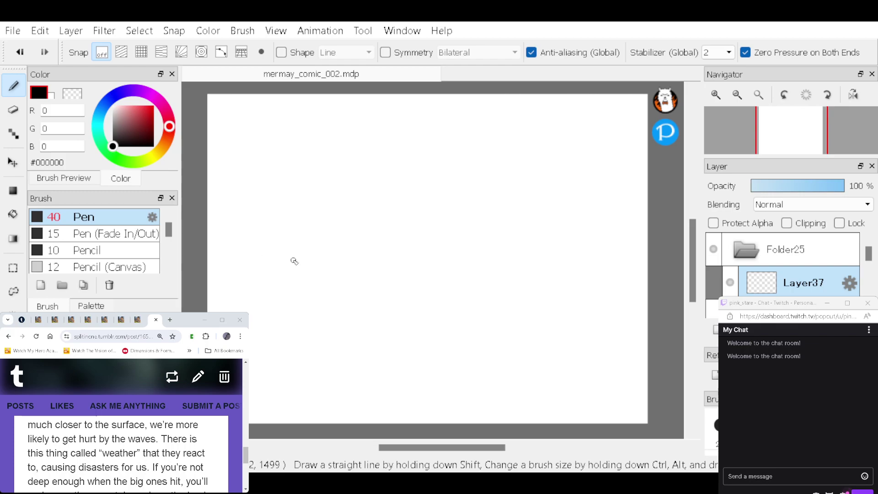
Step: On the blank panel, draw a round head with closed eyes, raised eyebrows, a frown, a hair tuft and side hair
mouse_move(307, 245)
left_mouse_down()
mouse_move(238, 306)
mouse_move(347, 314)
mouse_move(296, 239)
left_mouse_up()
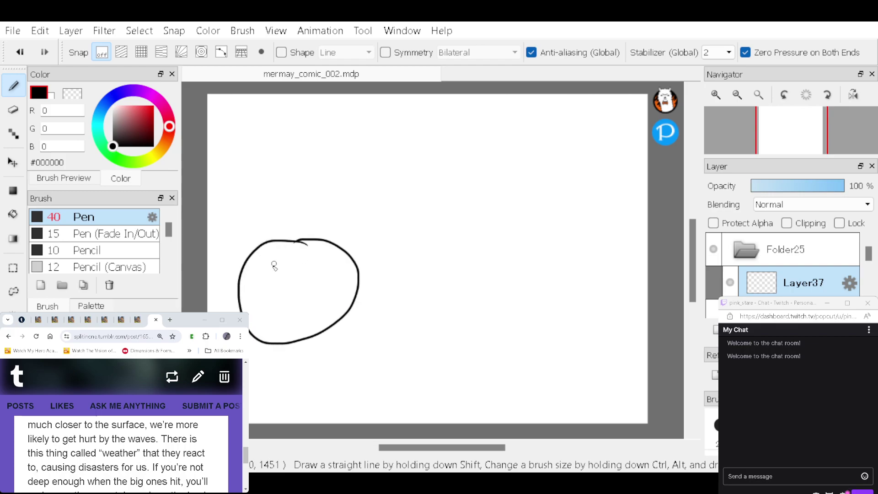
mouse_move(262, 284)
left_mouse_down()
mouse_move(309, 257)
mouse_move(324, 260)
left_mouse_up()
left_click_drag(274, 299, 327, 278)
left_click_drag(309, 315, 289, 323)
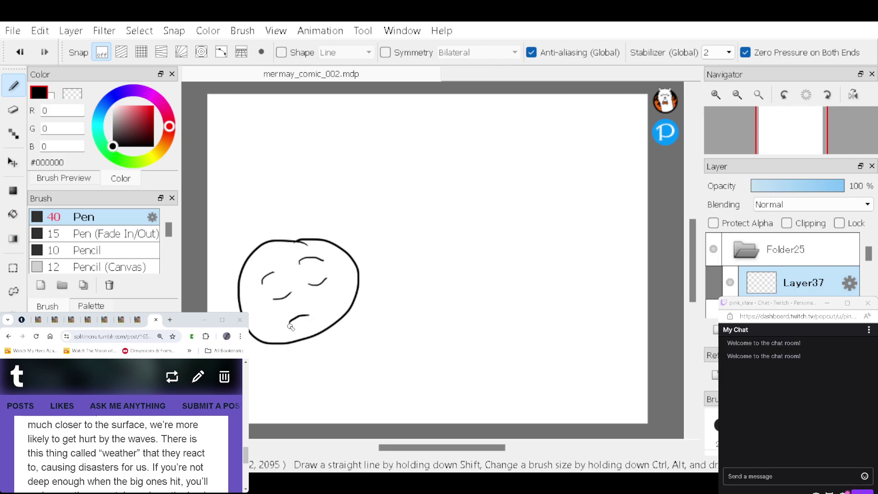
mouse_move(288, 240)
left_mouse_down()
mouse_move(291, 221)
mouse_move(324, 212)
mouse_move(306, 235)
mouse_move(230, 273)
mouse_move(221, 312)
left_mouse_up()
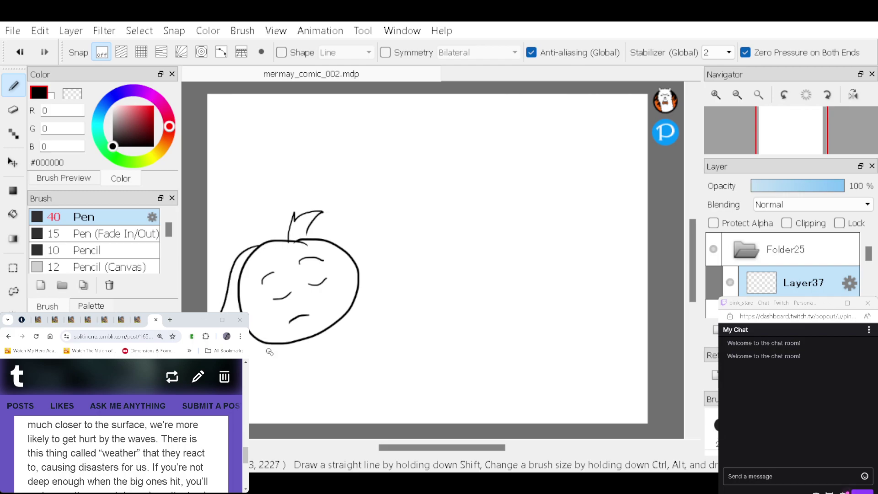
Step: Draw the figure's neck, shoulders and torso, one arm raised with a pointing finger, and the start of the other arm
left_click_drag(310, 341, 297, 414)
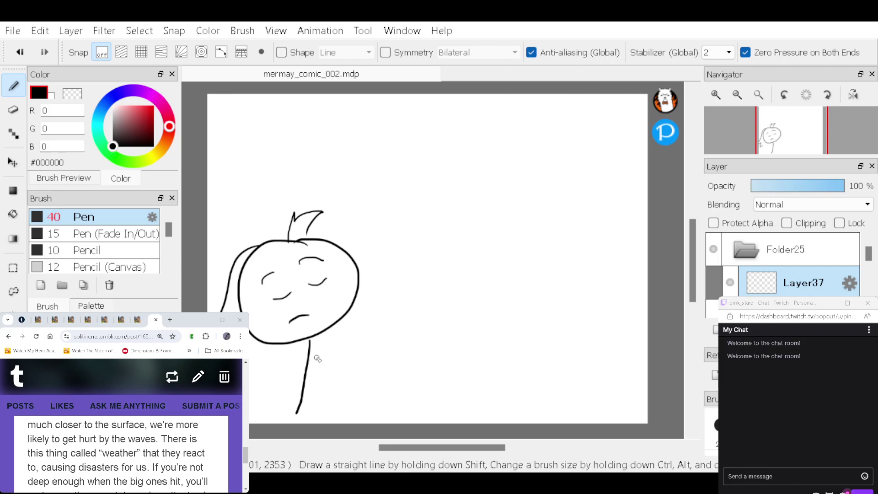
left_click_drag(272, 364, 363, 359)
left_click_drag(270, 365, 264, 420)
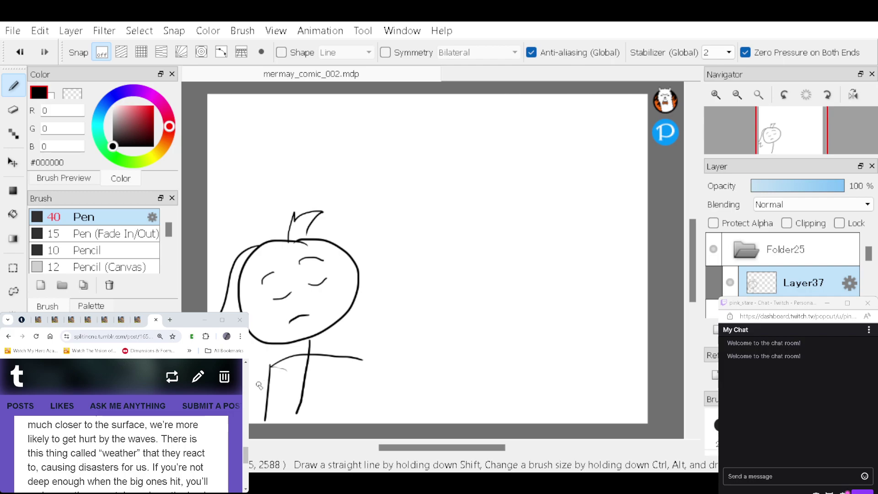
left_click_drag(356, 355, 366, 417)
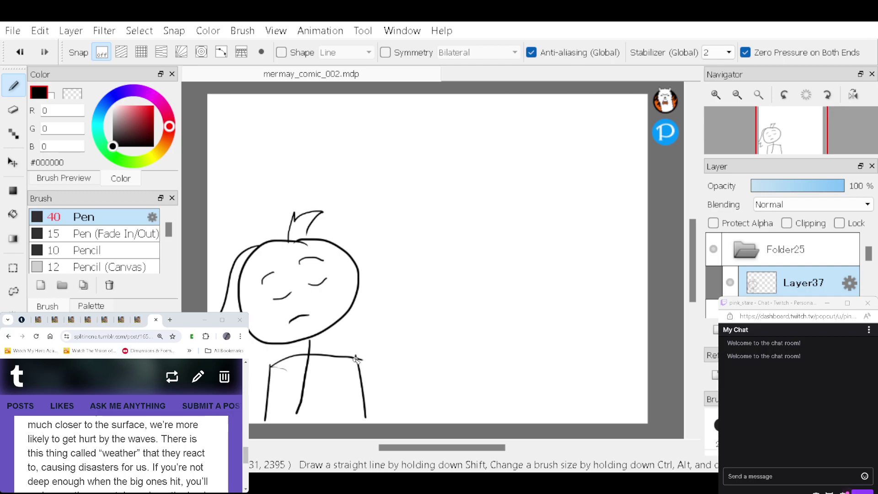
mouse_move(359, 356)
left_mouse_down()
mouse_move(417, 335)
mouse_move(410, 259)
mouse_move(394, 259)
mouse_move(412, 246)
mouse_move(406, 222)
mouse_move(417, 239)
mouse_move(409, 241)
mouse_move(428, 245)
mouse_move(420, 265)
mouse_move(430, 342)
mouse_move(366, 369)
left_mouse_up()
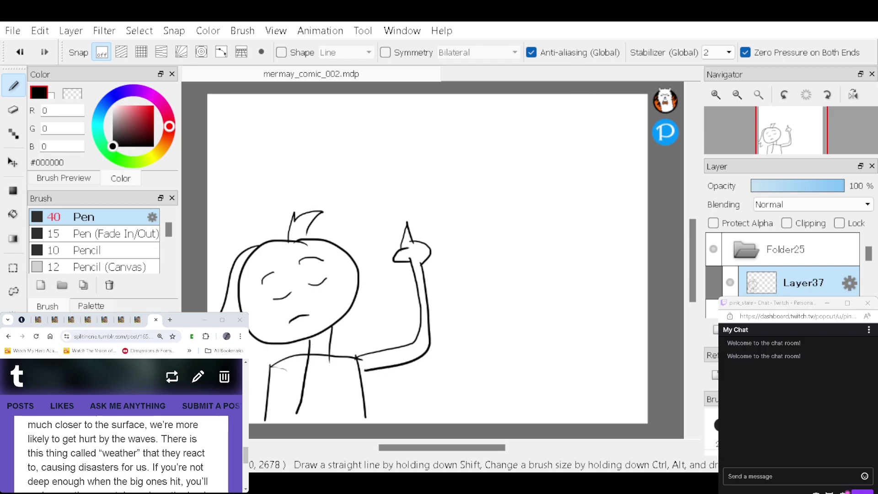
left_click_drag(271, 372, 249, 389)
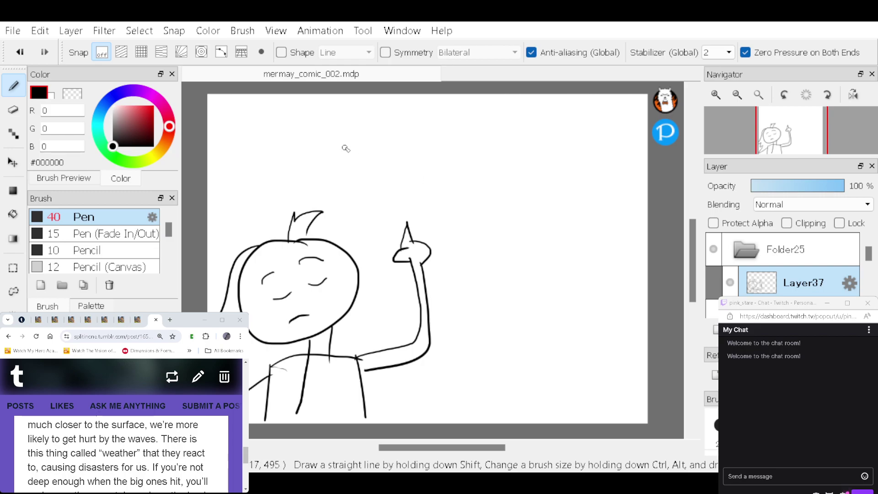
Step: Draw weather symbols around the raised finger: a storm cloud with lightning, a tornado, curling wind gusts and a wavy-topped bowl of water
mouse_move(380, 121)
left_mouse_down()
mouse_move(347, 131)
mouse_move(345, 149)
mouse_move(399, 132)
mouse_move(368, 166)
mouse_move(365, 186)
mouse_move(383, 166)
mouse_move(385, 148)
left_mouse_up()
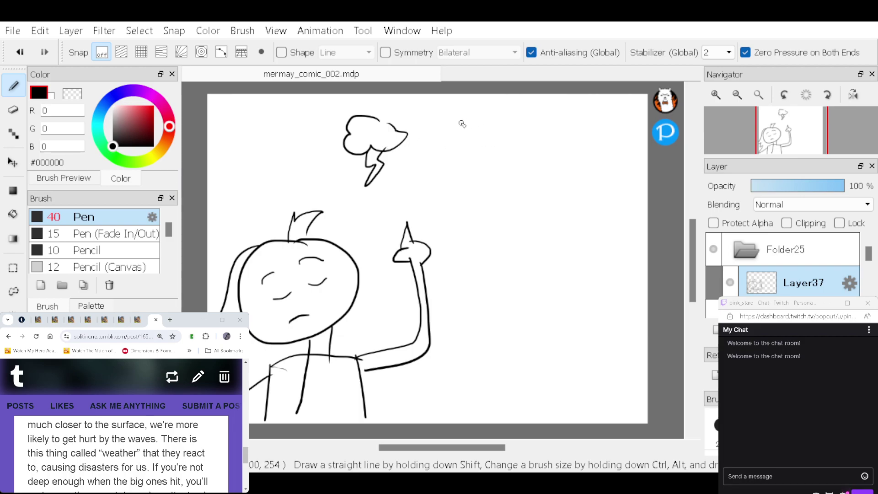
mouse_move(446, 119)
left_mouse_down()
mouse_move(466, 116)
mouse_move(436, 124)
mouse_move(437, 148)
mouse_move(464, 172)
left_mouse_up()
left_click_drag(479, 122, 467, 172)
mouse_move(469, 126)
left_mouse_down()
mouse_move(458, 148)
mouse_move(469, 147)
mouse_move(461, 165)
left_mouse_up()
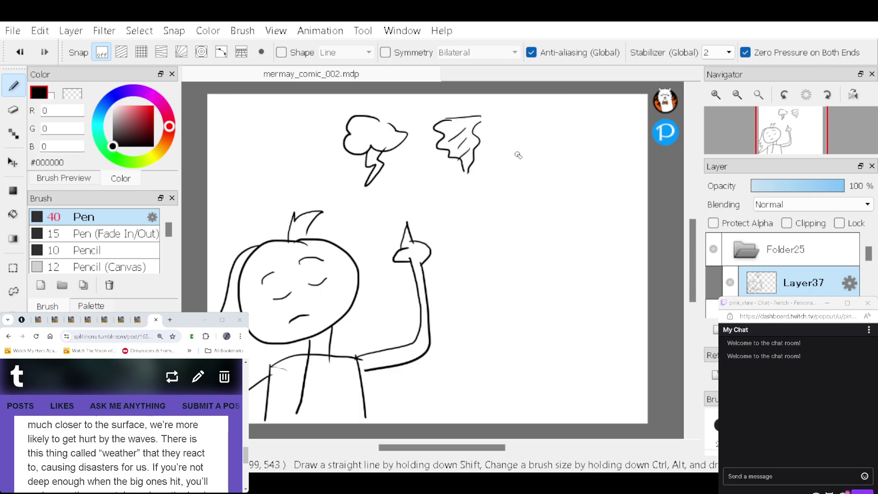
mouse_move(513, 151)
left_mouse_down()
mouse_move(534, 150)
mouse_move(534, 133)
mouse_move(531, 161)
mouse_move(566, 173)
mouse_move(557, 172)
mouse_move(573, 147)
left_mouse_up()
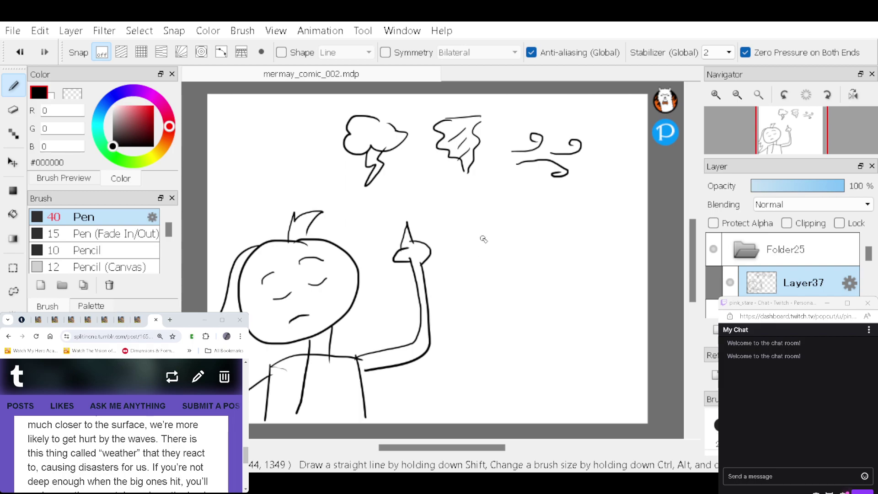
mouse_move(463, 232)
left_mouse_down()
mouse_move(475, 249)
mouse_move(533, 260)
mouse_move(576, 224)
left_mouse_up()
mouse_move(462, 229)
left_mouse_down()
mouse_move(488, 215)
mouse_move(584, 221)
left_mouse_up()
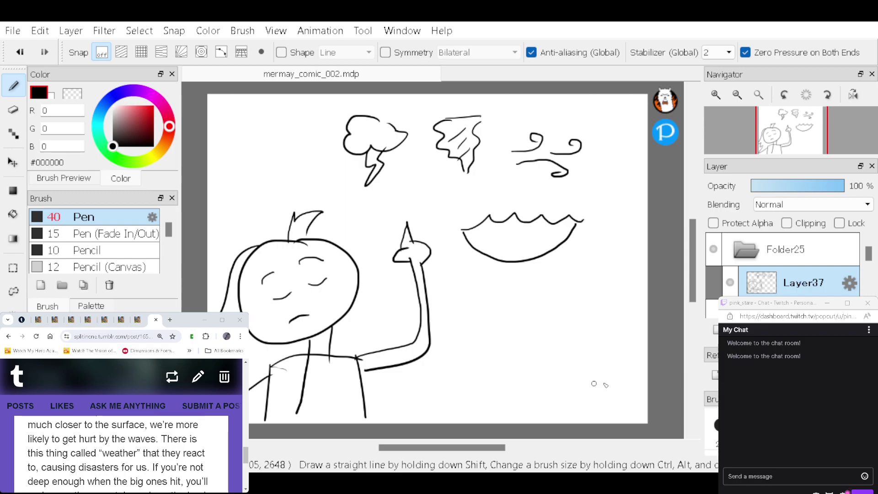
Step: Add the story sentence "There is this thing called “weather” that they react to, causing disasters for us." as text on a new layer
key("t")
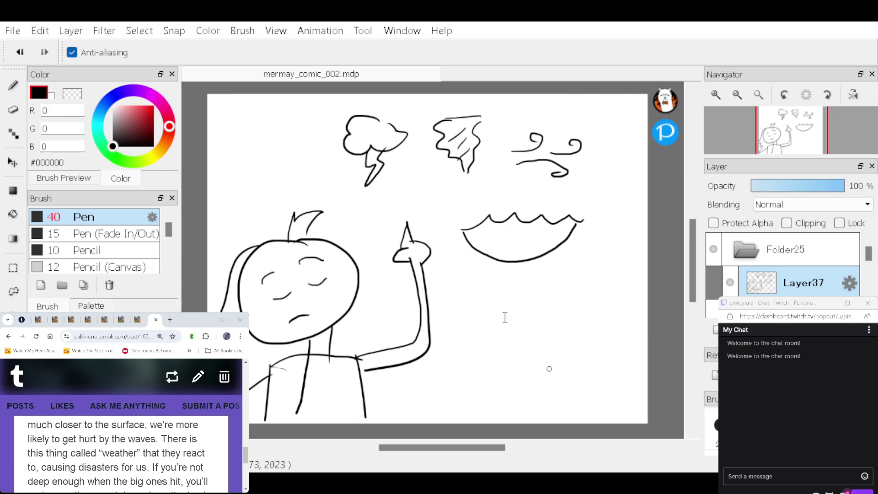
key("ctrl+shift+n")
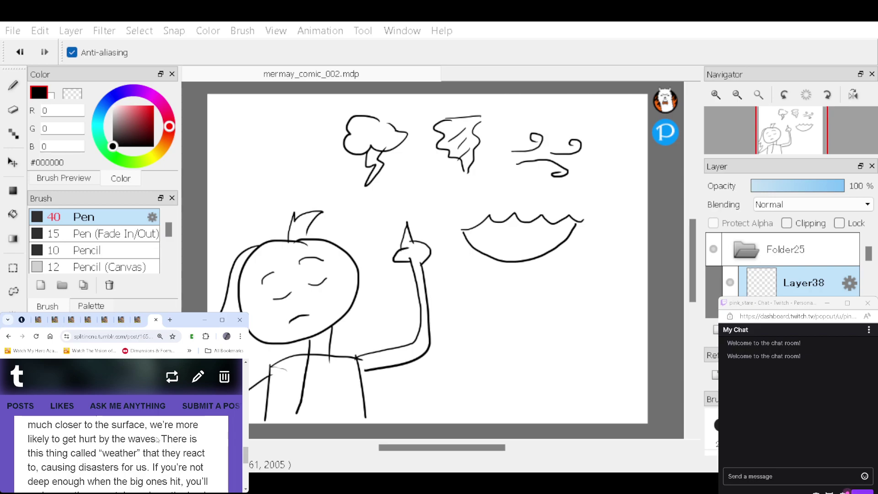
left_click_drag(160, 438, 153, 467)
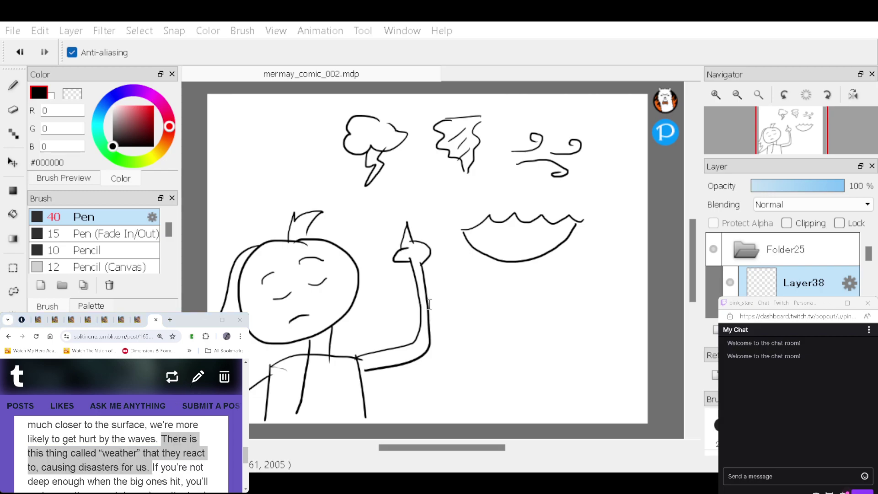
type("There is this thing called \"weather\" that they react to, causing disasters for us.")
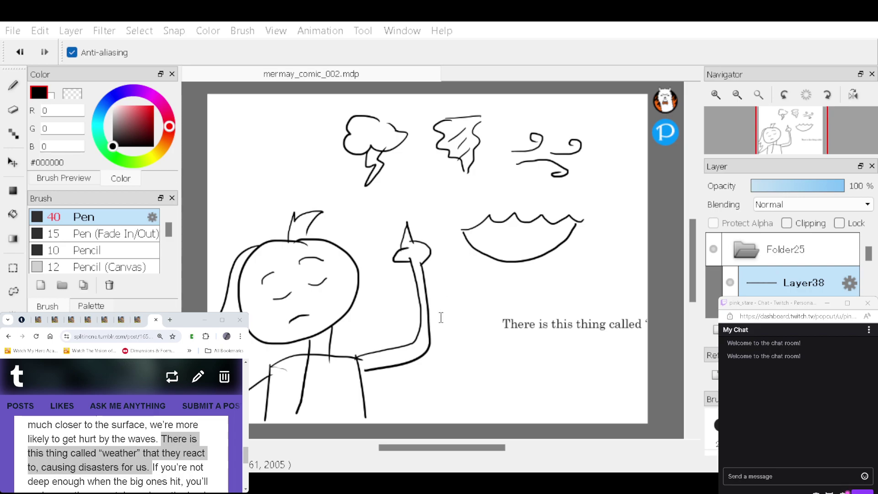
key("Return")
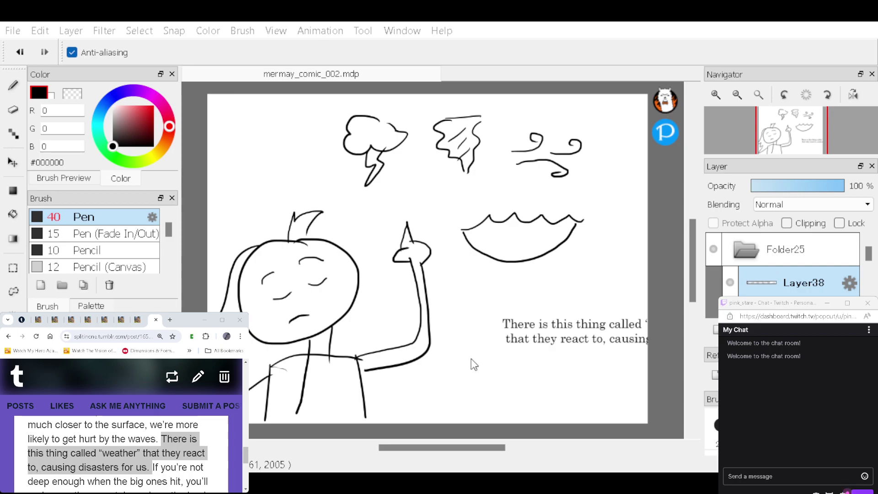
Step: Break the dialogue into three lines before "“weather”" and "to," and position it below the water drawing
left_click_drag(555, 338, 508, 344)
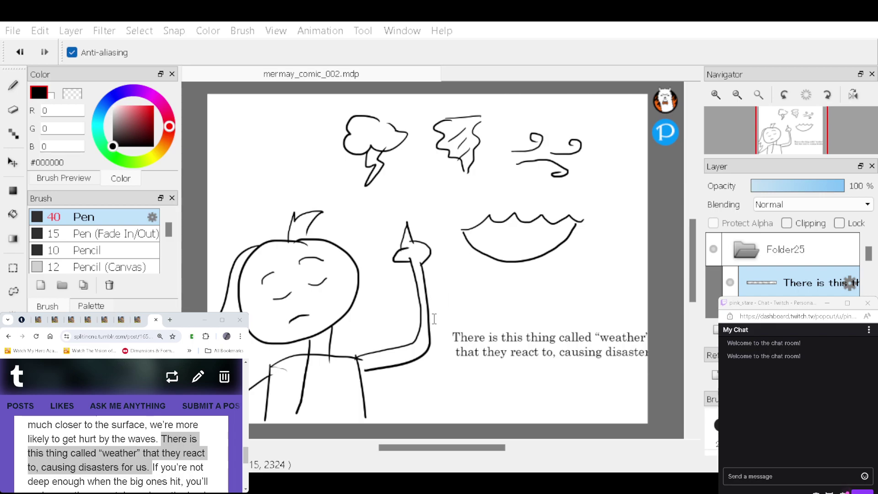
key("ctrl+z")
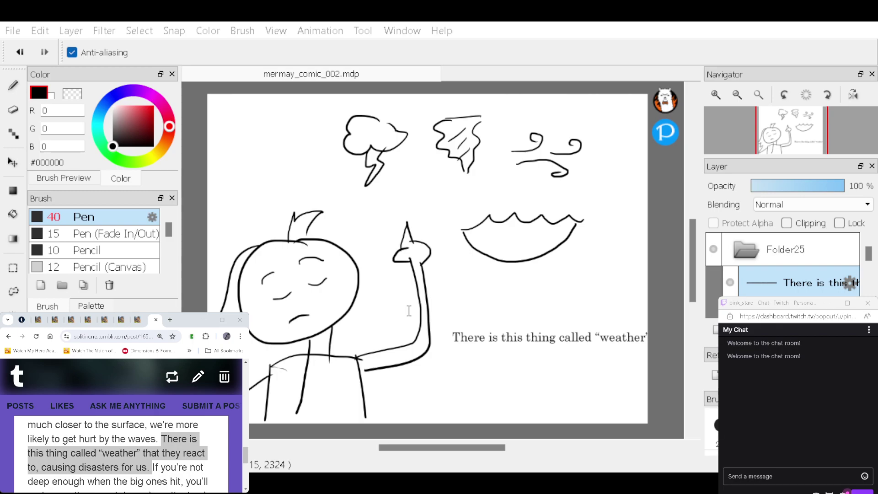
key("ctrl+y")
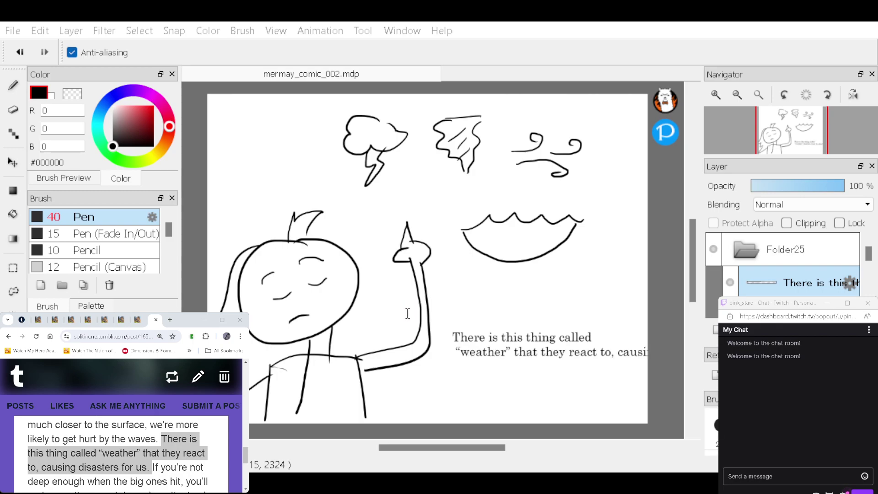
key("ctrl+y")
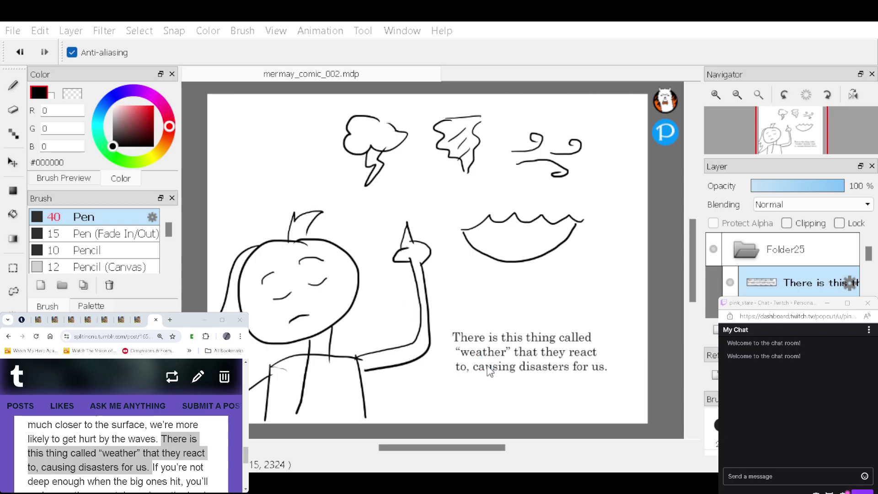
left_click_drag(516, 360, 525, 339)
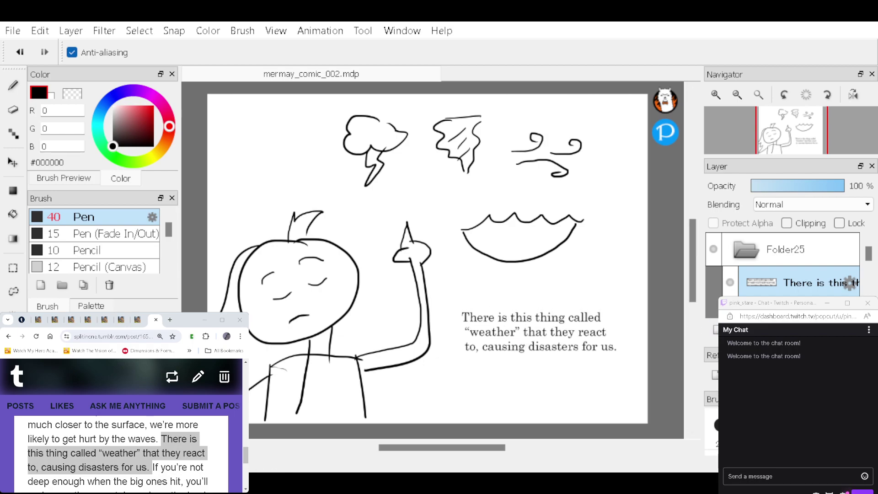
Step: Draw an oval speech bubble around the weather dialogue with a pointed tail aimed at the figure
key("b")
mouse_move(504, 296)
left_mouse_down()
mouse_move(464, 303)
mouse_move(453, 358)
mouse_move(546, 379)
mouse_move(625, 355)
mouse_move(570, 296)
mouse_move(484, 295)
left_mouse_up()
mouse_move(467, 368)
left_mouse_down()
mouse_move(427, 389)
mouse_move(490, 375)
left_mouse_up()
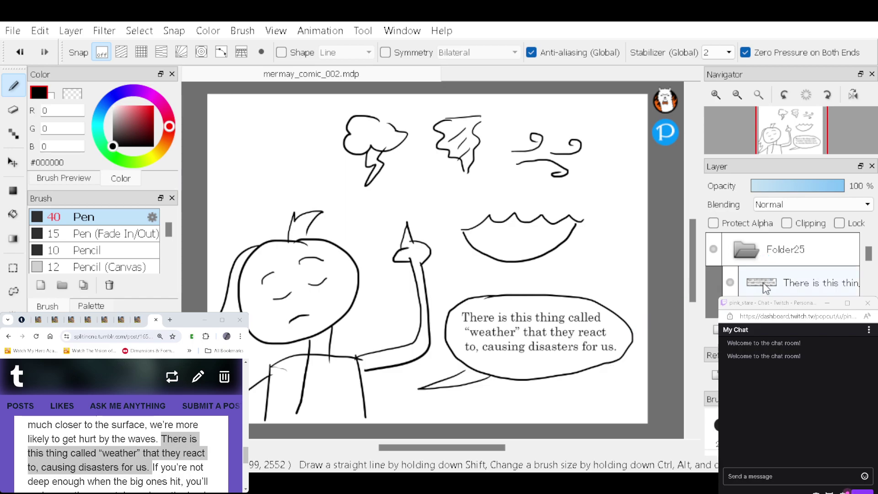
Step: Lock and hide Folder25
left_click(795, 253)
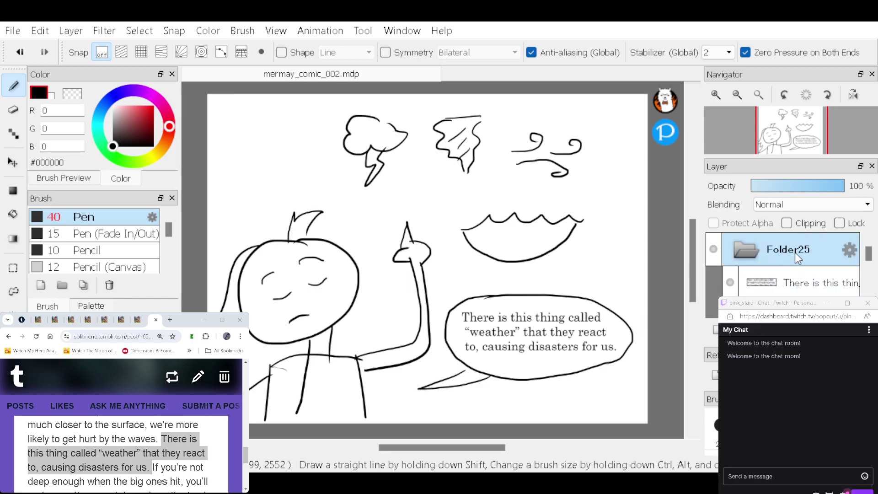
left_click(840, 223)
left_click(714, 249)
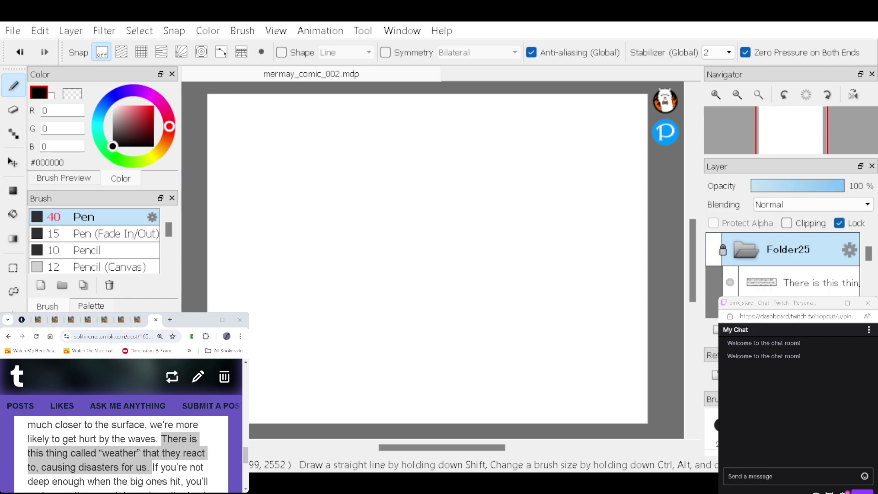
Step: Add thirteen new folders for further panels and place them above Folder25
key("ctrl+shift+n")
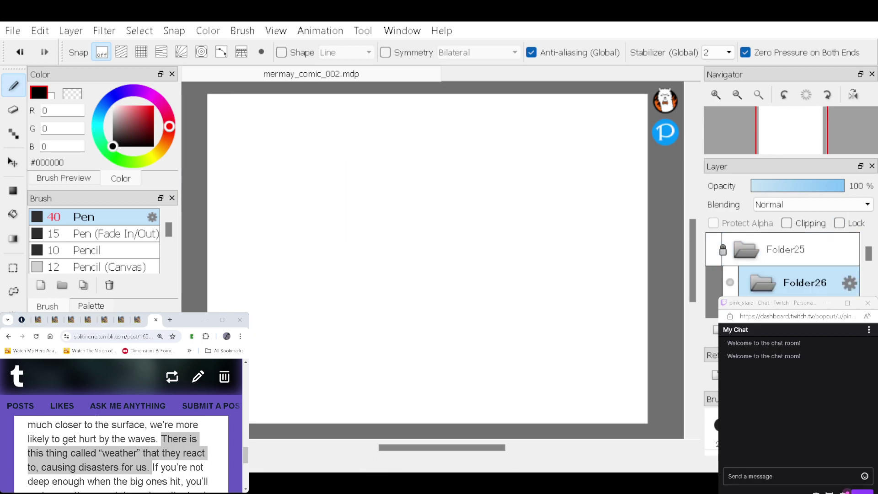
left_click_drag(795, 283, 786, 235)
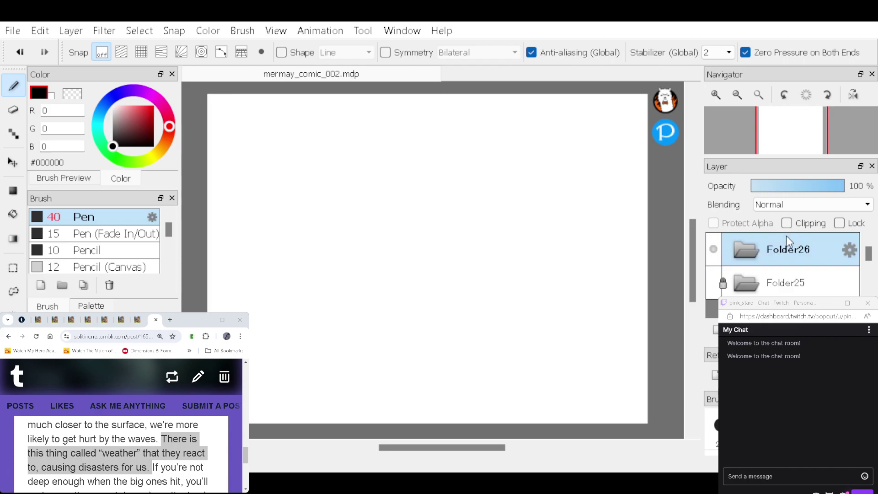
key("ctrl+shift+n")
key("ctrl+shift+n")
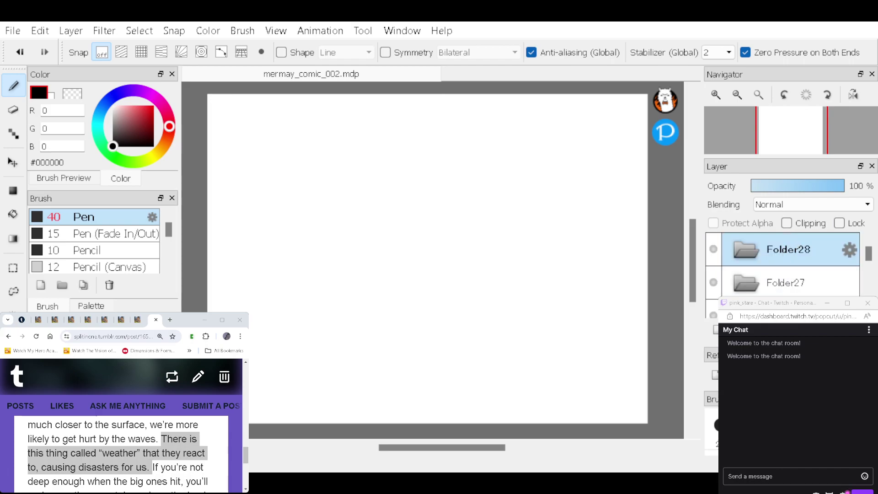
key("ctrl+shift+n")
key("ctrl+shift+n")
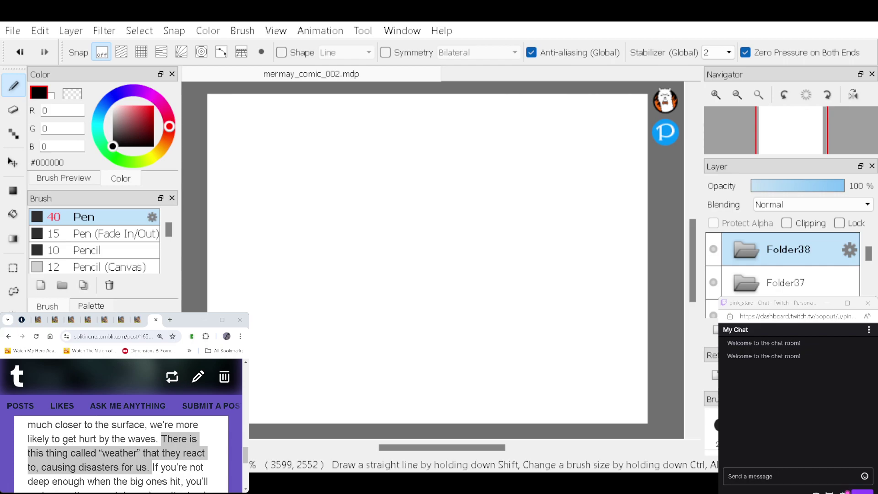
Step: Add a new layer inside Folder26, the folder directly above Folder25
scroll(782, 265, "down", 1)
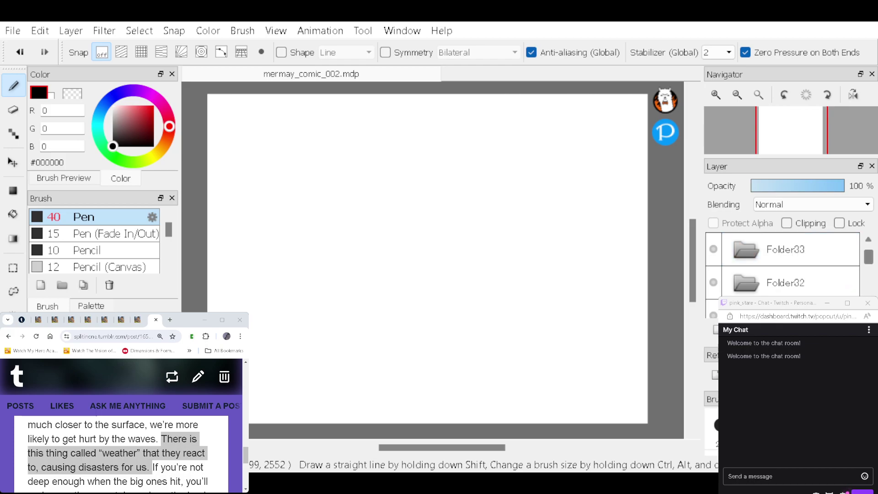
scroll(782, 264, "down", 3)
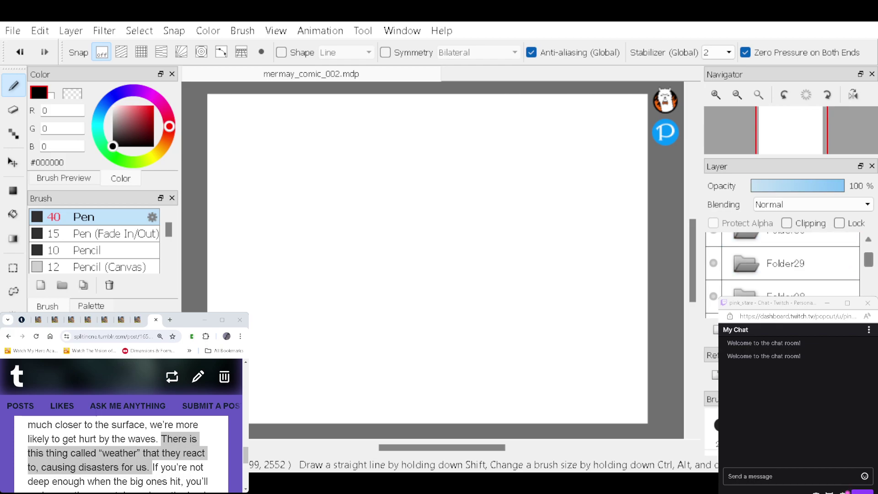
scroll(842, 284, "down", 2)
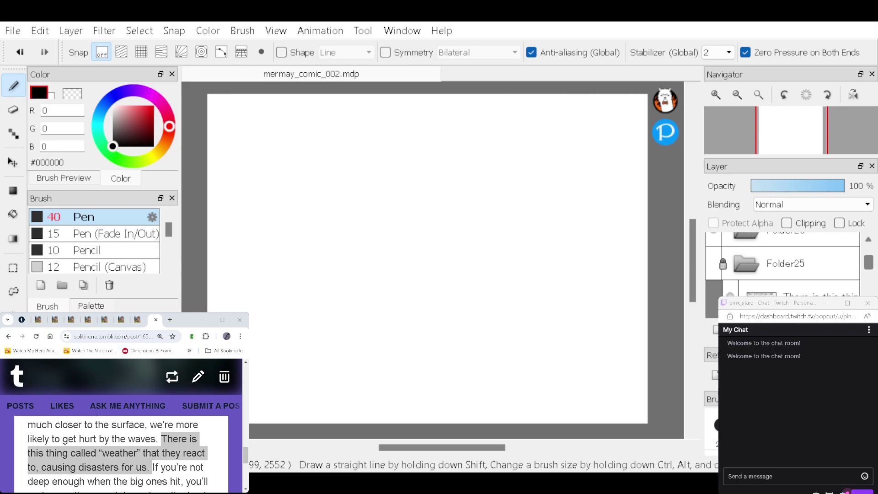
left_click(712, 262)
left_click(712, 263)
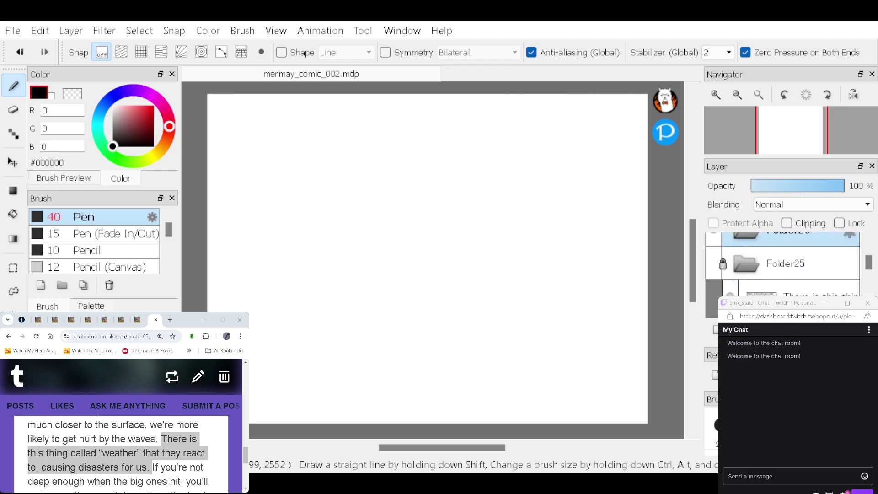
left_click(714, 330)
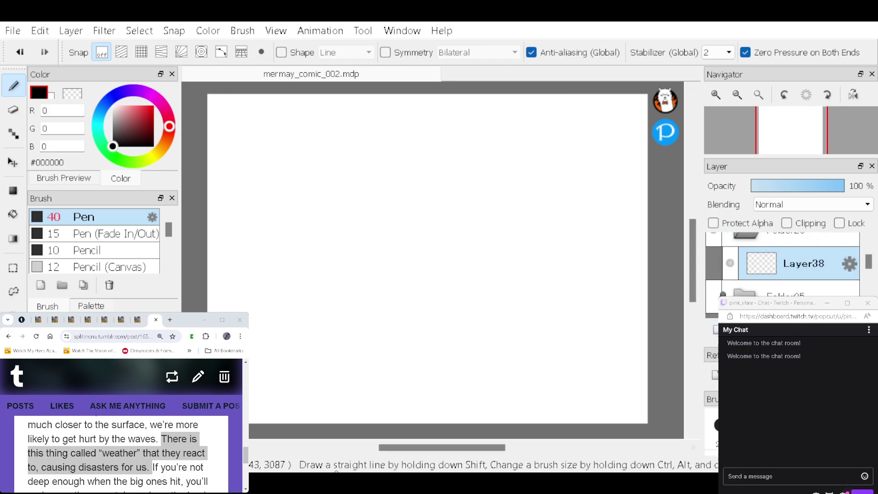
Step: In the panel's lower-left corner, draw a partly cropped head with slanted brows, an eye, forehead lines and spiky hair
left_click_drag(246, 454, 242, 458)
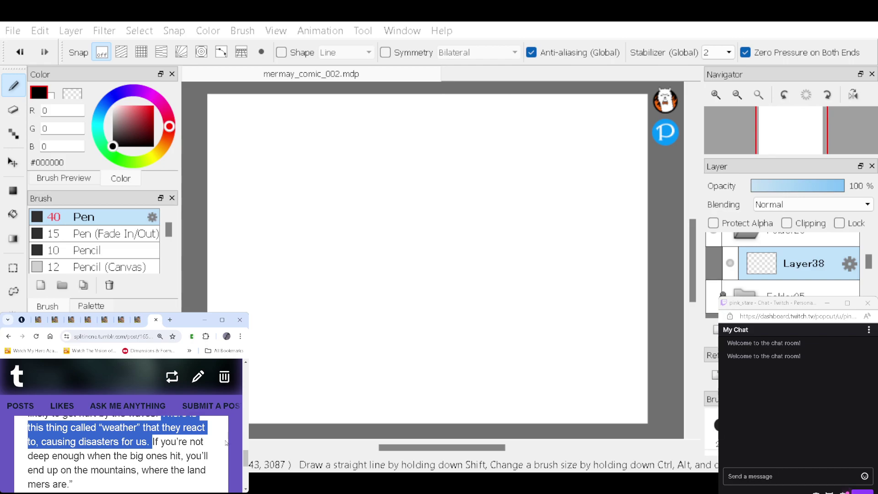
left_click(202, 229)
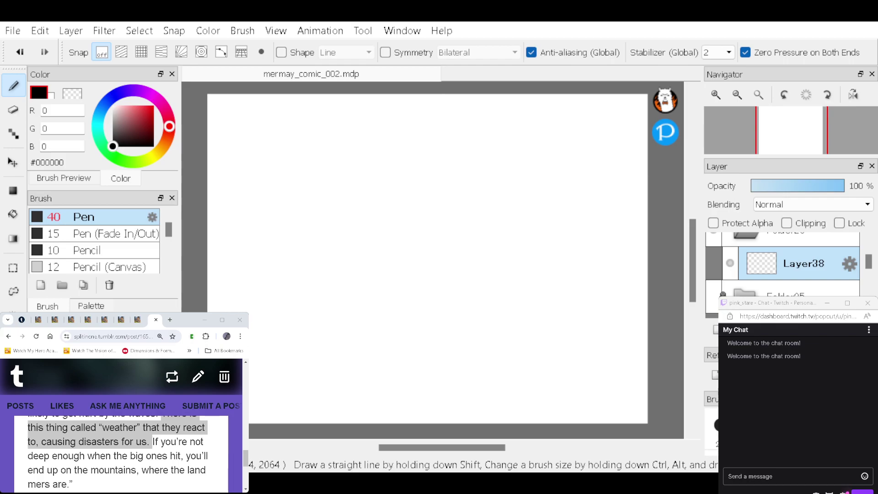
mouse_move(216, 310)
left_mouse_down()
mouse_move(260, 296)
mouse_move(325, 317)
mouse_move(345, 349)
mouse_move(354, 406)
mouse_move(344, 423)
left_mouse_up()
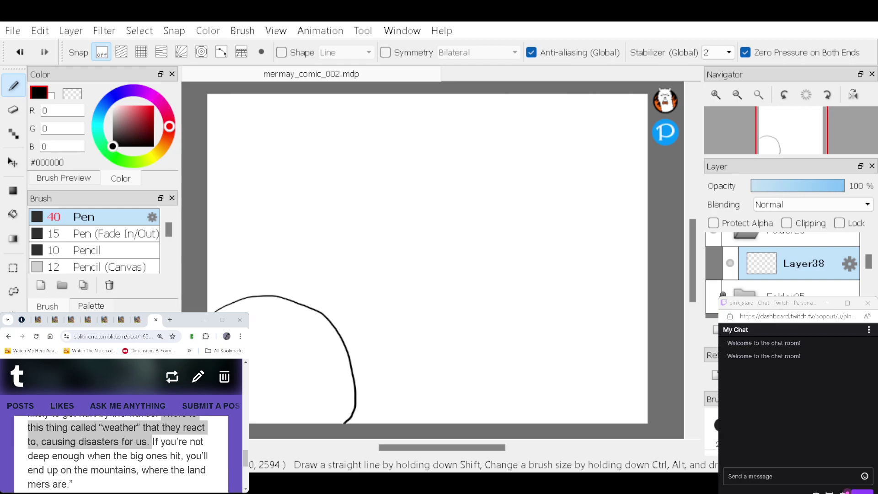
left_click_drag(282, 353, 322, 335)
left_click_drag(295, 352, 297, 356)
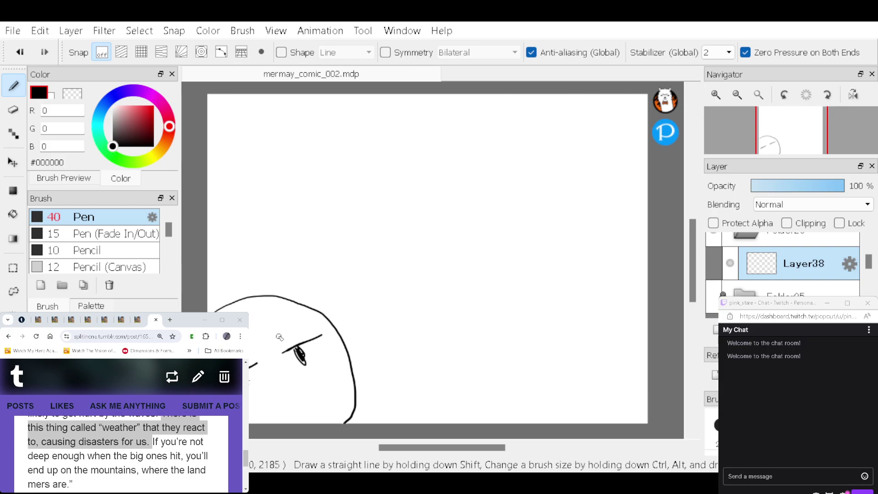
left_click_drag(306, 321, 266, 361)
mouse_move(247, 307)
left_mouse_down()
mouse_move(275, 352)
mouse_move(295, 341)
left_mouse_up()
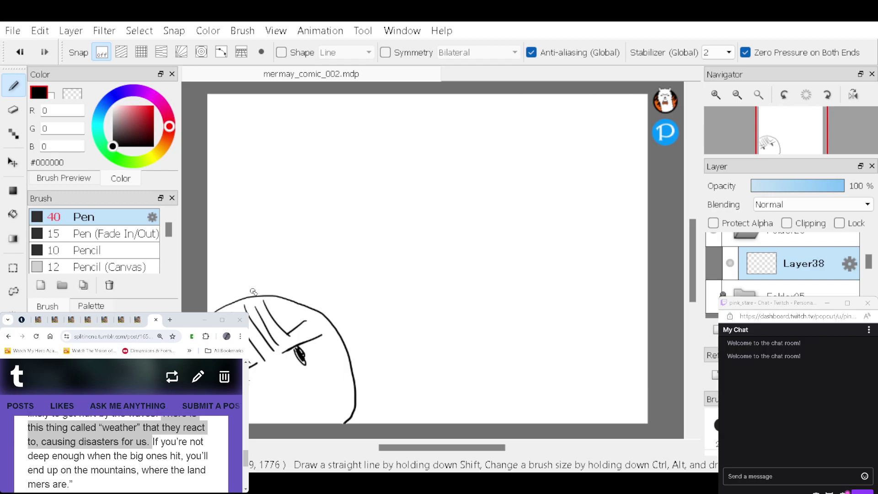
mouse_move(240, 300)
left_mouse_down()
mouse_move(266, 272)
mouse_move(328, 270)
mouse_move(282, 302)
mouse_move(208, 306)
mouse_move(281, 301)
mouse_move(386, 330)
mouse_move(385, 396)
mouse_move(361, 405)
left_mouse_up()
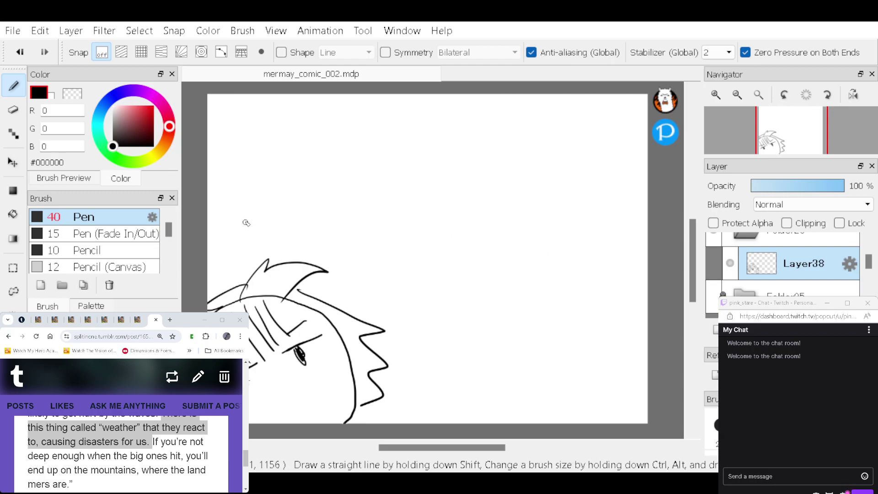
Step: Draw a mountain, a large curling wave with a rippling waterline, and a small crowned figure's head inside the wave
left_click(356, 268)
mouse_move(349, 276)
left_mouse_down()
mouse_move(509, 163)
mouse_move(545, 173)
mouse_move(567, 202)
mouse_move(637, 239)
left_mouse_up()
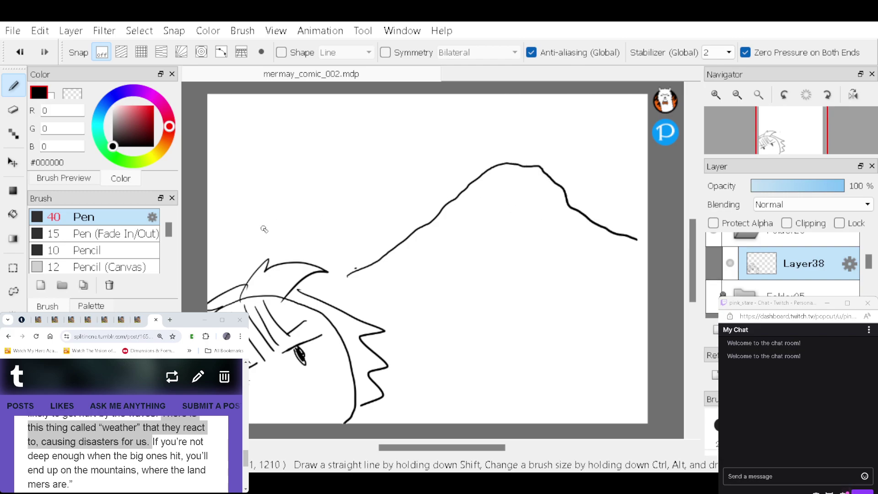
mouse_move(213, 238)
left_mouse_down()
mouse_move(289, 177)
mouse_move(364, 153)
mouse_move(386, 156)
mouse_move(409, 176)
mouse_move(366, 199)
mouse_move(361, 220)
mouse_move(376, 246)
mouse_move(409, 240)
mouse_move(425, 254)
mouse_move(452, 243)
mouse_move(522, 256)
mouse_move(648, 234)
left_mouse_up()
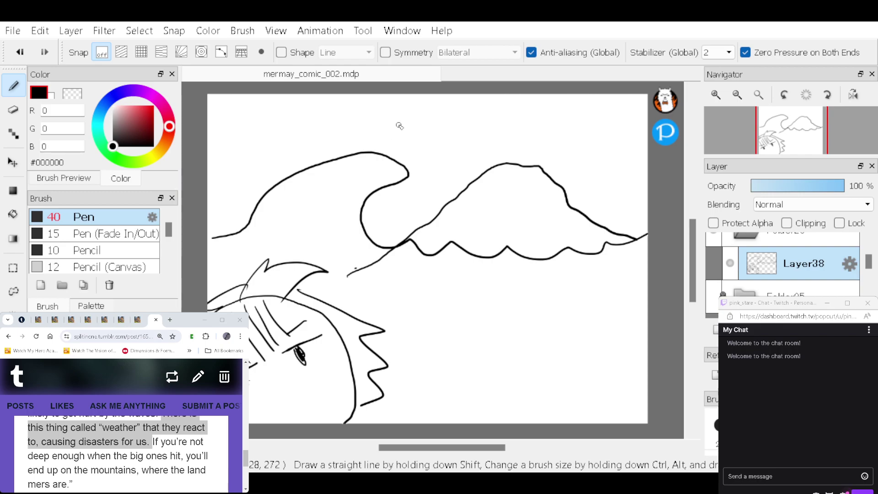
mouse_move(331, 179)
left_mouse_down()
mouse_move(320, 192)
mouse_move(347, 190)
mouse_move(326, 178)
mouse_move(329, 192)
mouse_move(335, 193)
mouse_move(328, 174)
mouse_move(342, 180)
mouse_move(313, 203)
mouse_move(355, 200)
left_mouse_up()
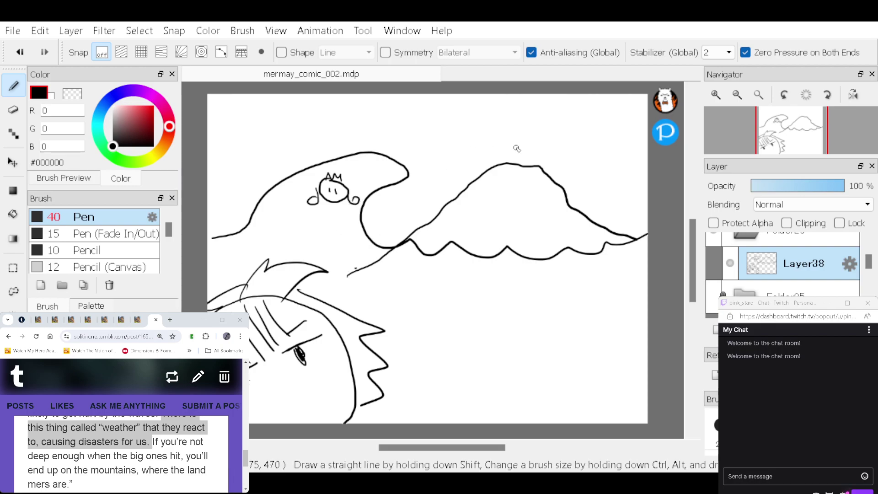
Step: Draw a small crowned head with crossed-out eyes and curled hair on the mountain's peak
mouse_move(533, 141)
left_mouse_down()
mouse_move(516, 143)
mouse_move(515, 155)
mouse_move(526, 163)
mouse_move(545, 157)
mouse_move(522, 130)
mouse_move(541, 139)
mouse_move(527, 155)
mouse_move(541, 151)
mouse_move(503, 156)
mouse_move(556, 163)
left_mouse_up()
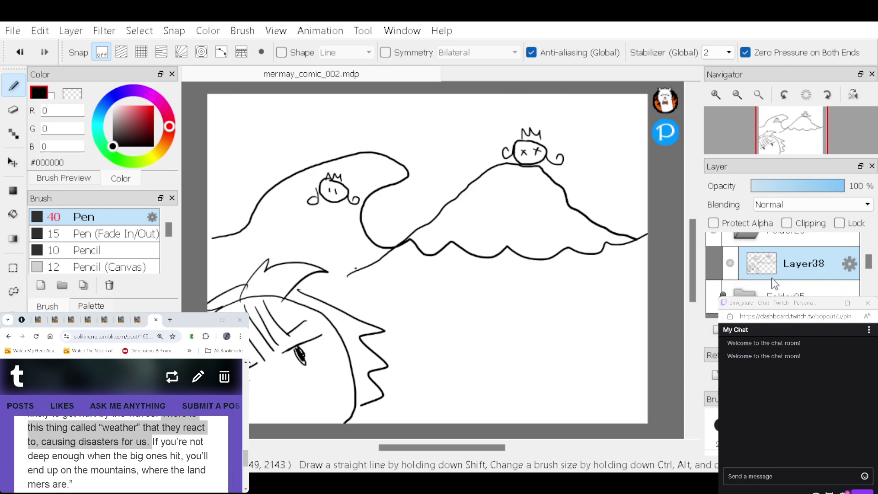
Step: Copy the story's last sentence, starting "If you're not deep enough", and paste it as text below the mountain on a new layer
key("m")
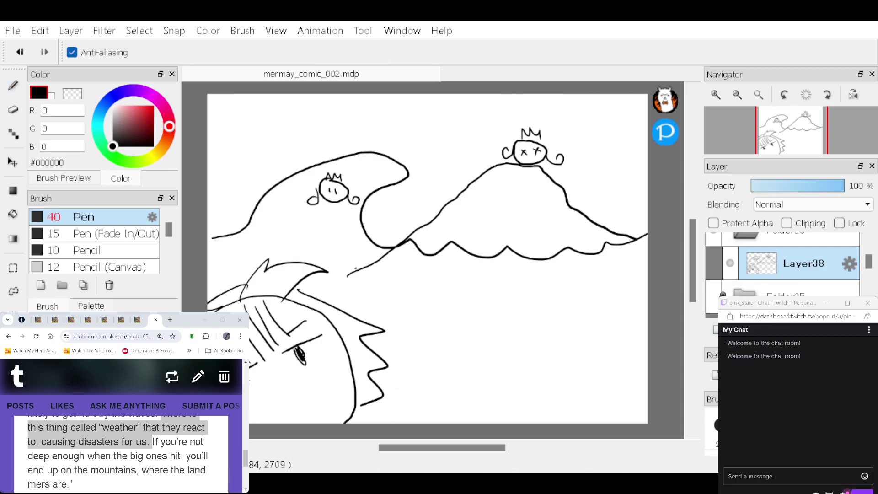
left_click(151, 443)
left_click_drag(152, 442, 149, 482)
key("ctrl+c")
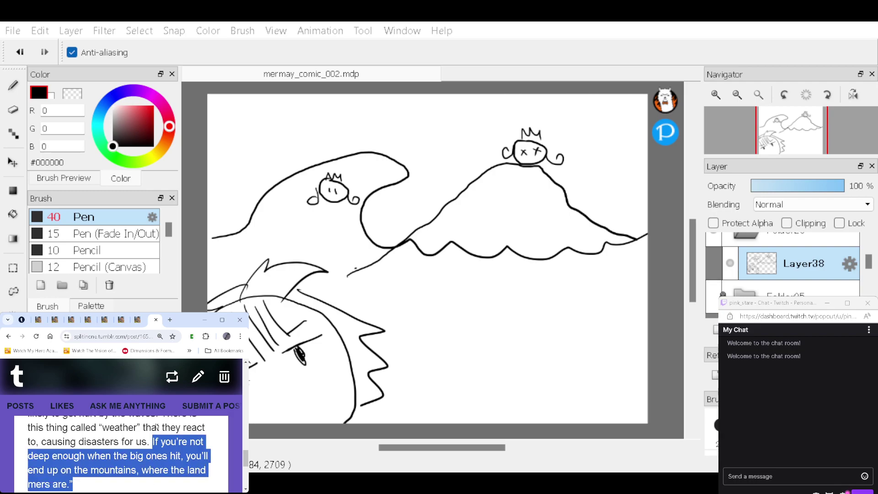
left_click(465, 320)
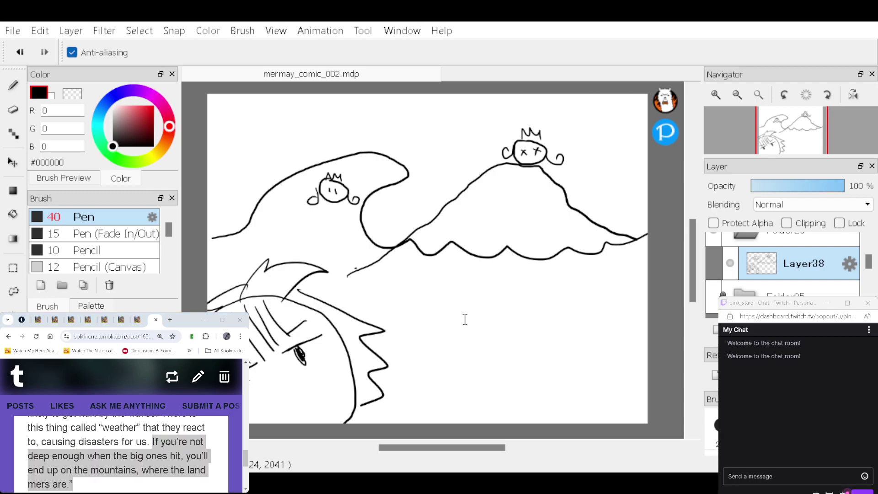
key("ctrl+shift+n")
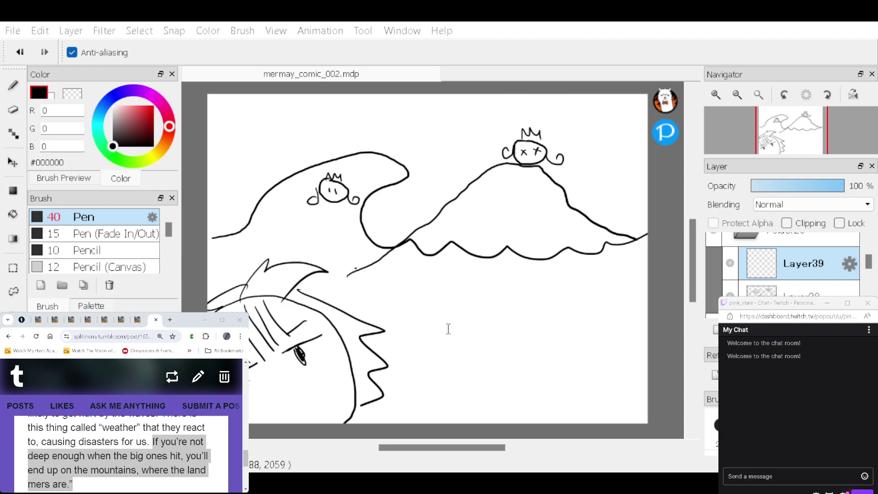
key("ctrl+v")
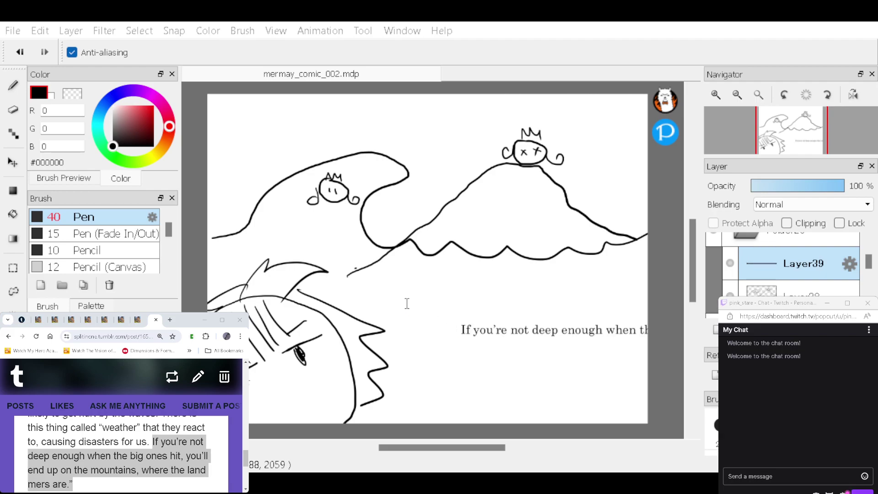
Step: Break the pasted dialogue into four lines after "enough", "hit," and "mountains," and shift it up and towards the spiky-haired head
key("Return")
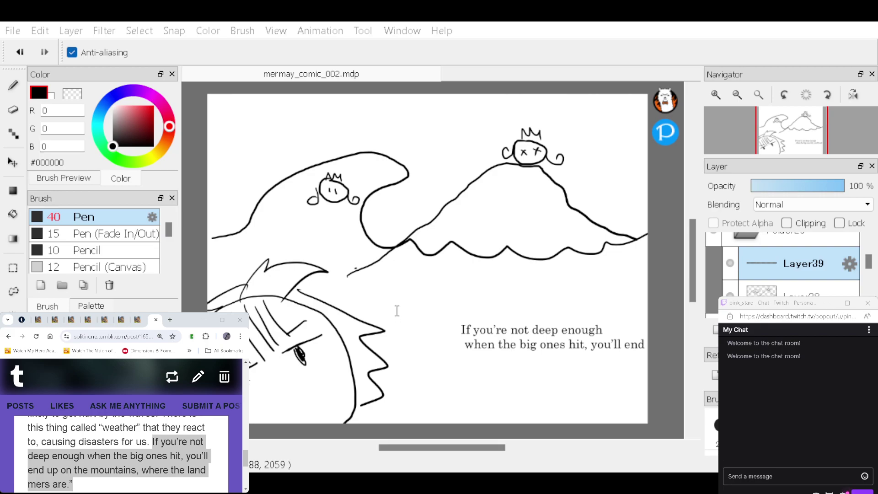
key("Return")
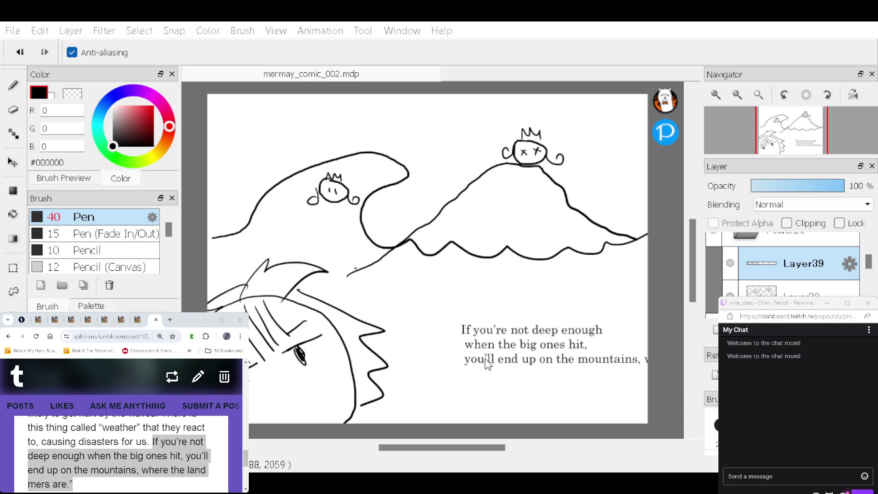
key("Return")
left_click_drag(529, 359, 505, 328)
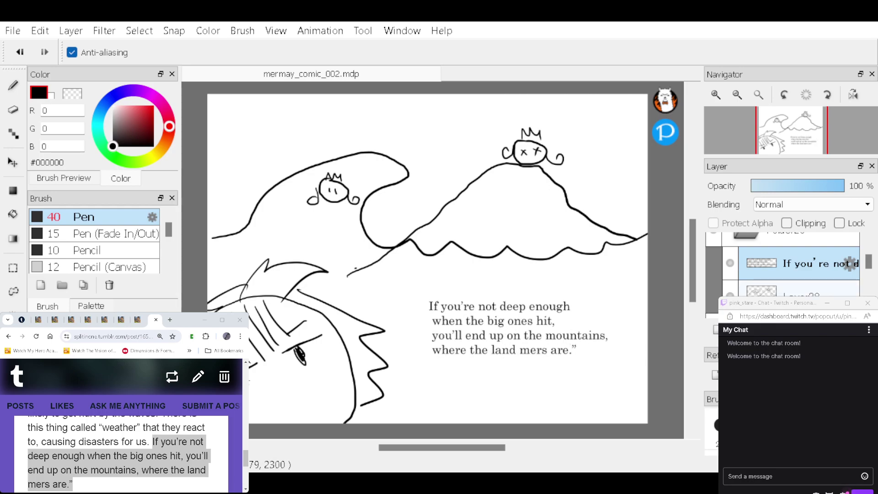
Step: Draw a speech bubble around the dialogue on Layer38, with its tail pointing towards the spiky-haired head
left_click(805, 291)
key("b")
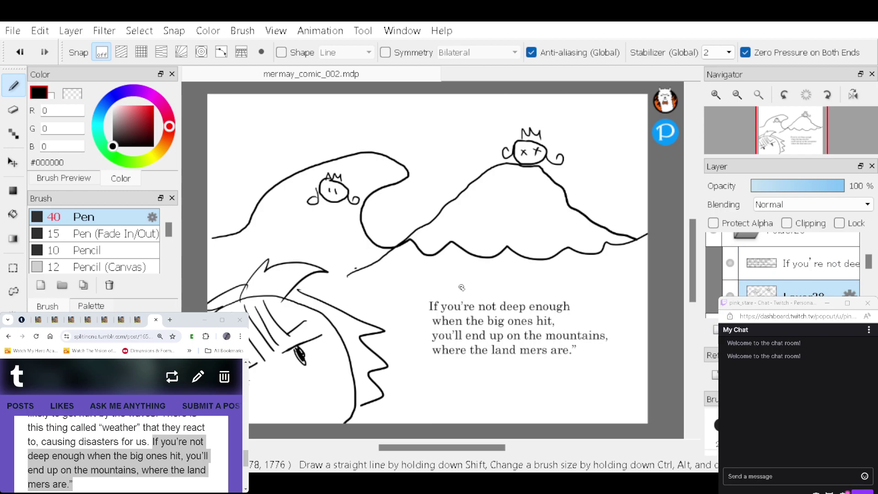
mouse_move(452, 290)
left_mouse_down()
mouse_move(564, 286)
mouse_move(607, 303)
mouse_move(622, 329)
mouse_move(619, 355)
mouse_move(585, 375)
mouse_move(509, 385)
mouse_move(426, 364)
left_mouse_up()
mouse_move(471, 287)
left_mouse_down()
mouse_move(422, 295)
mouse_move(419, 351)
mouse_move(400, 379)
mouse_move(427, 366)
left_mouse_up()
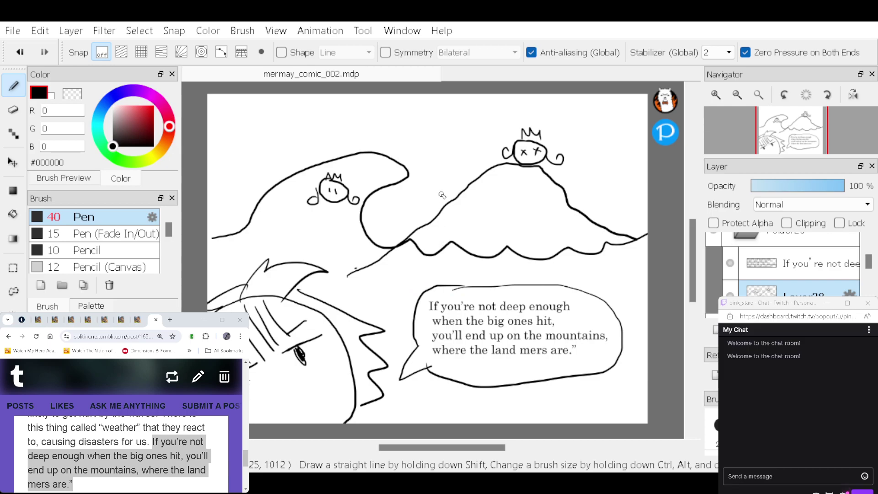
Step: Lock and hide Folder26, and add a new layer inside Folder27
left_click(801, 241)
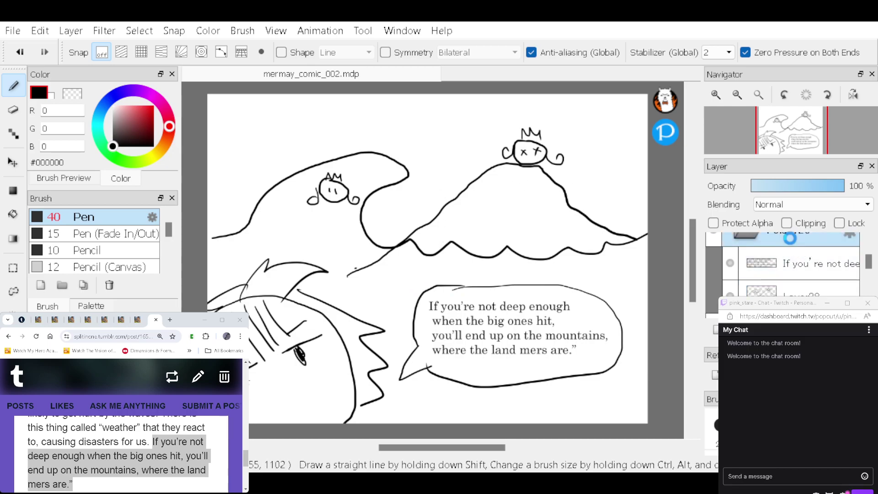
left_click(840, 222)
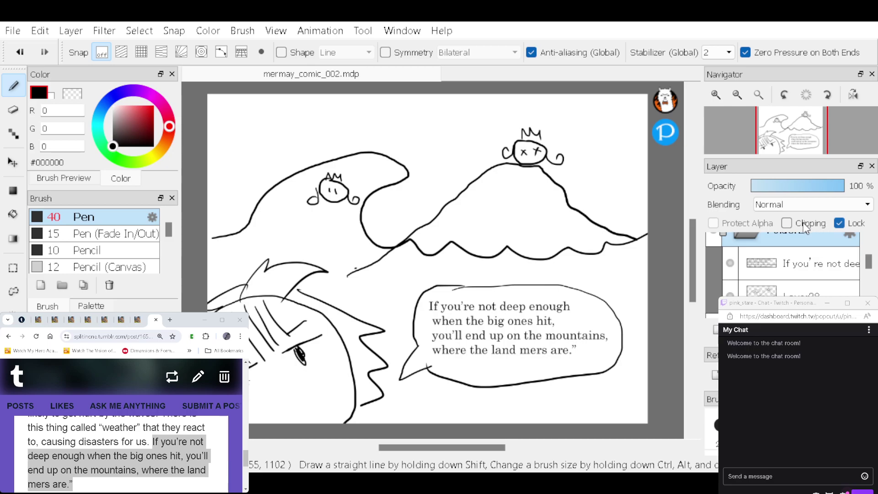
left_click(714, 235)
scroll(869, 241, "up", 2)
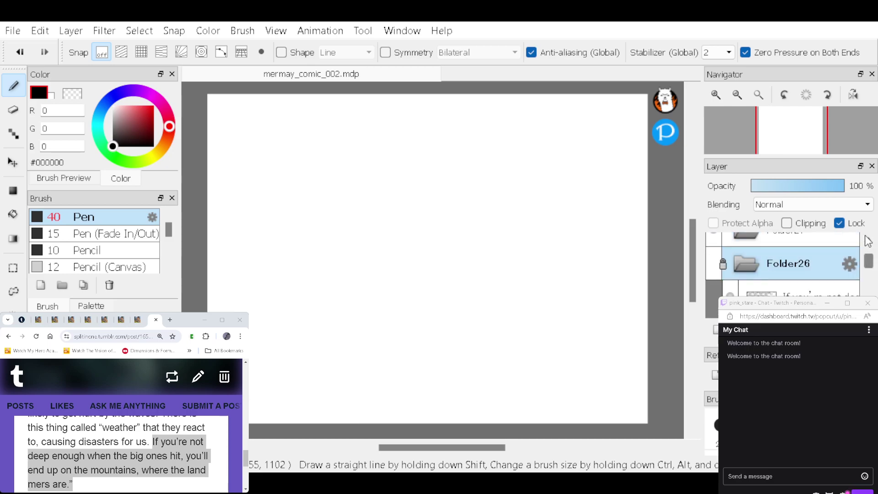
left_click(796, 264)
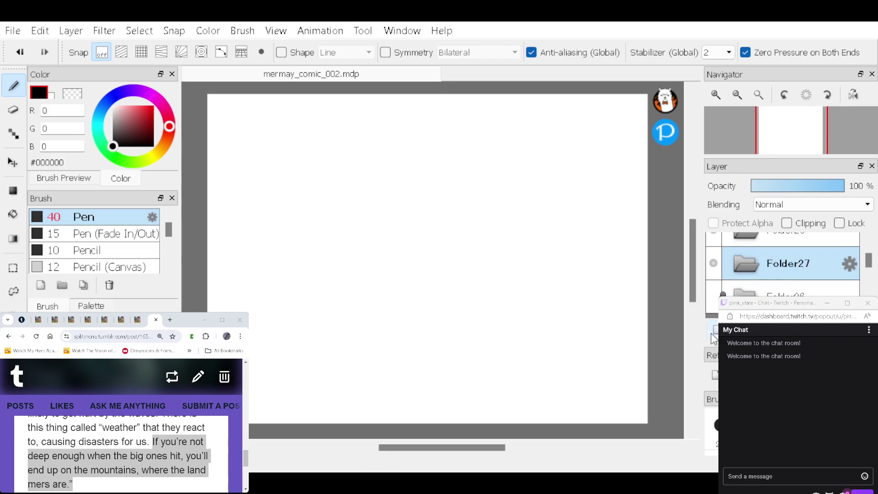
Step: Check the end of the current story post for remaining text and close its browser tab
left_click(245, 459)
scroll(246, 459, "down", 3)
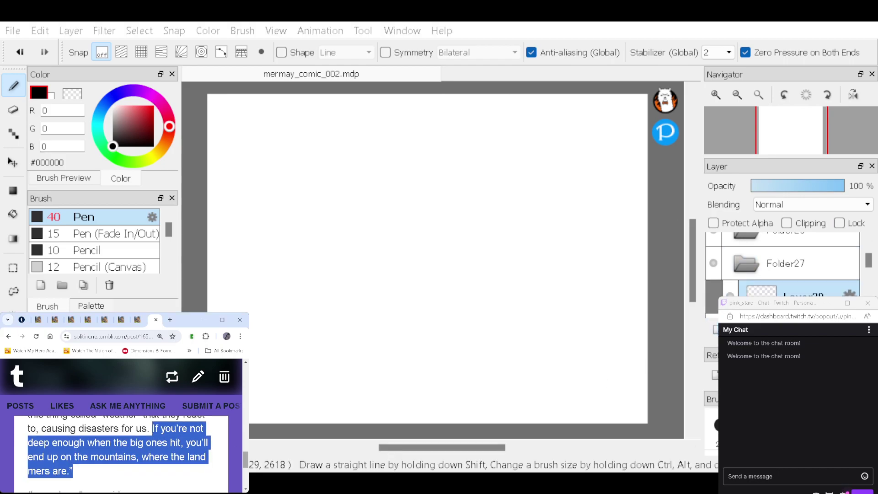
scroll(236, 451, "up", 1)
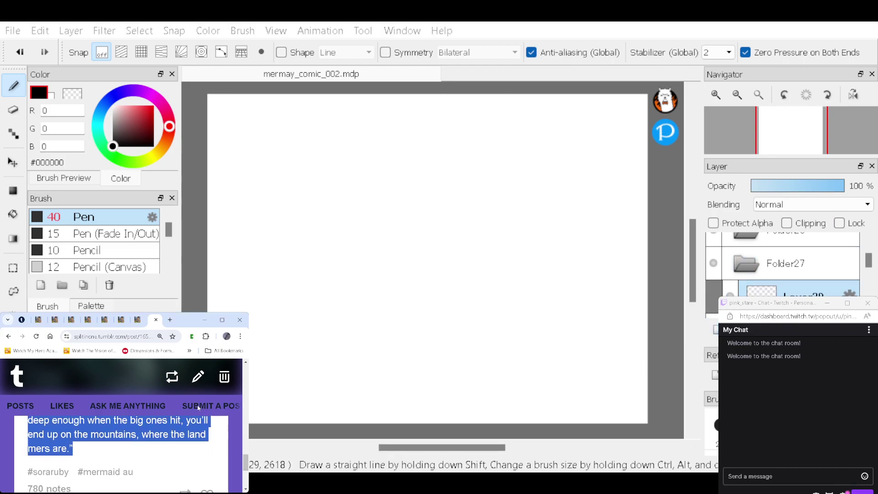
left_click(225, 447)
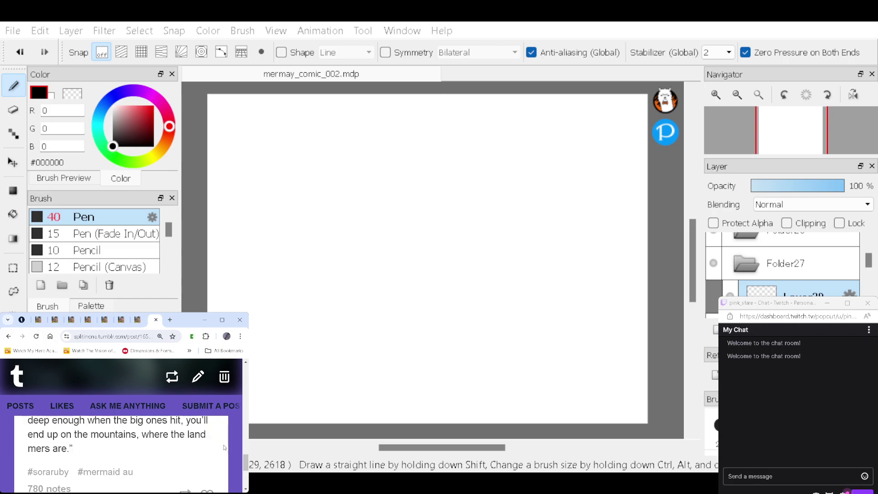
left_click(156, 320)
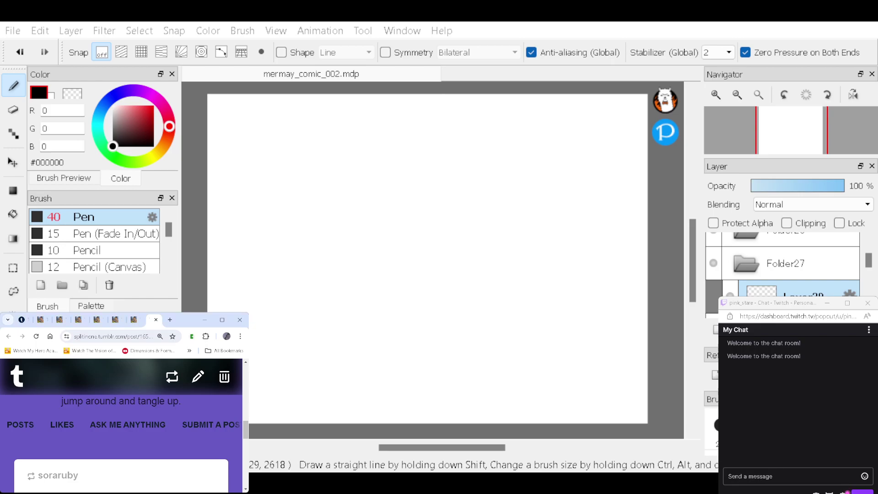
Step: Read the next story post, from the "Land mers..?" line through the description of how land mers look and live
scroll(247, 429, "down", 2)
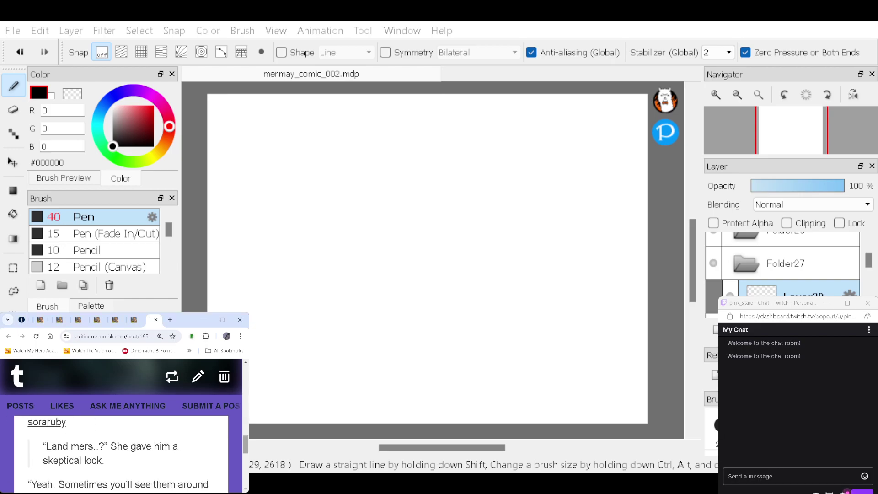
mouse_move(245, 443)
left_mouse_down()
mouse_move(243, 454)
mouse_move(247, 440)
left_mouse_up()
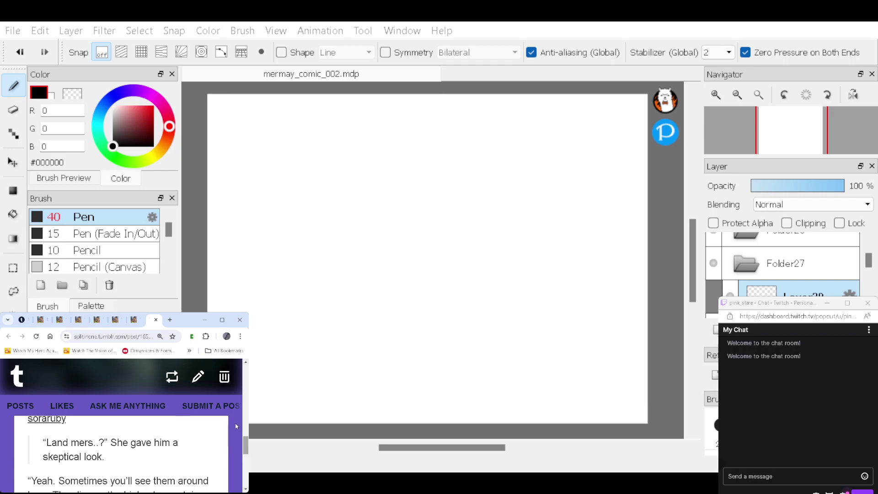
scroll(245, 454, "down", 1)
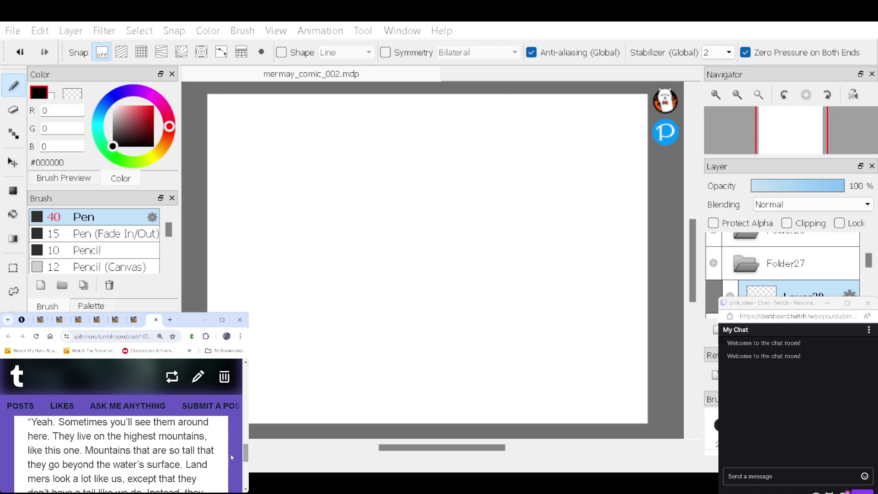
scroll(243, 451, "down", 2)
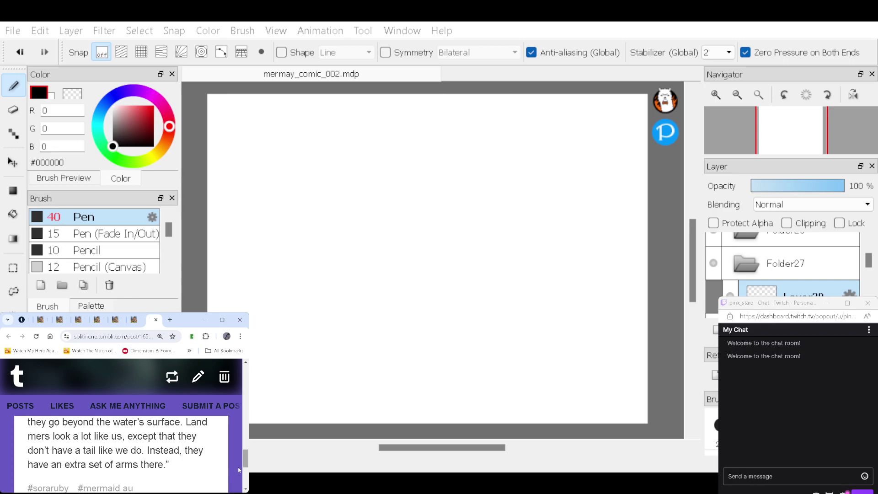
left_click_drag(246, 458, 246, 450)
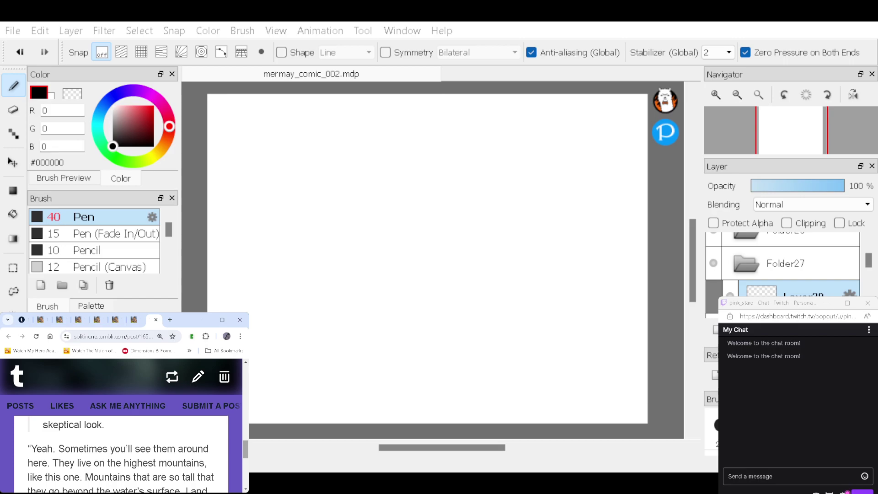
left_click_drag(245, 448, 244, 449)
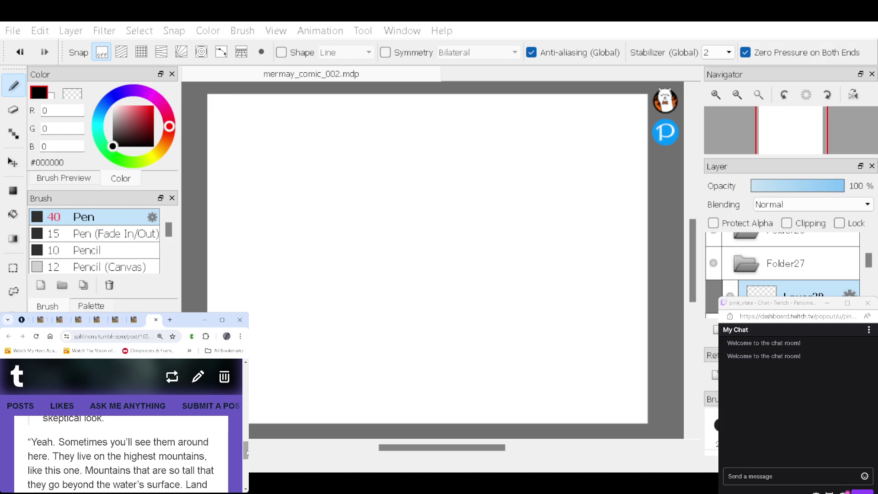
left_click_drag(245, 450, 246, 447)
Step: Draw a round head with one slanted and one raised brow, two eyes, a small mouth and a spiky crown on the blank panel
left_click(667, 302)
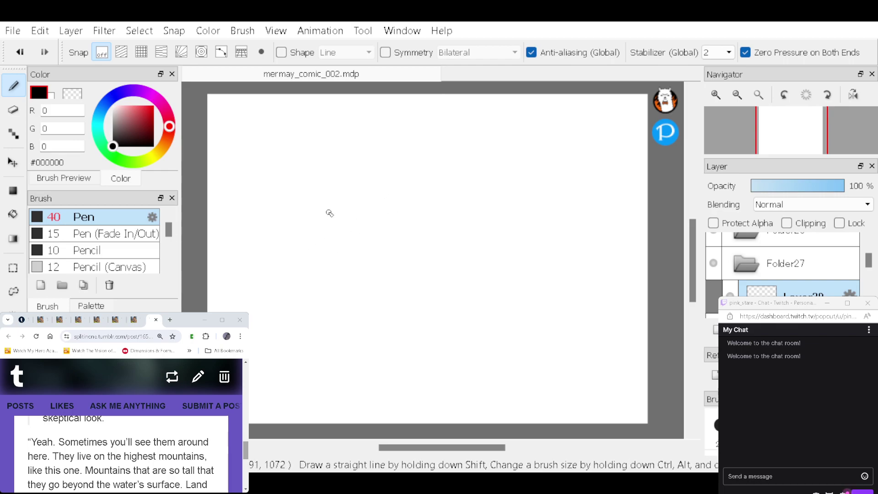
mouse_move(334, 205)
left_mouse_down()
mouse_move(304, 204)
mouse_move(320, 280)
mouse_move(385, 245)
mouse_move(322, 204)
left_mouse_up()
mouse_move(304, 236)
left_mouse_down()
mouse_move(326, 233)
mouse_move(308, 236)
left_mouse_up()
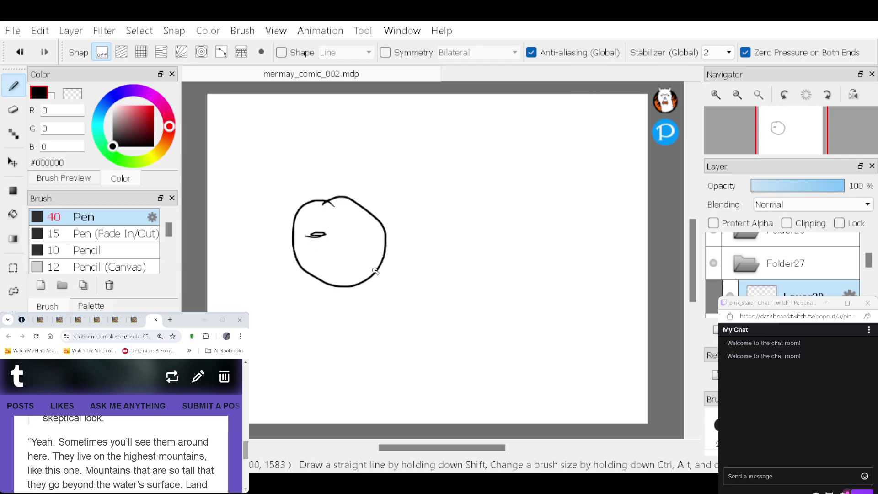
key("ctrl+z")
left_click_drag(302, 240, 348, 213)
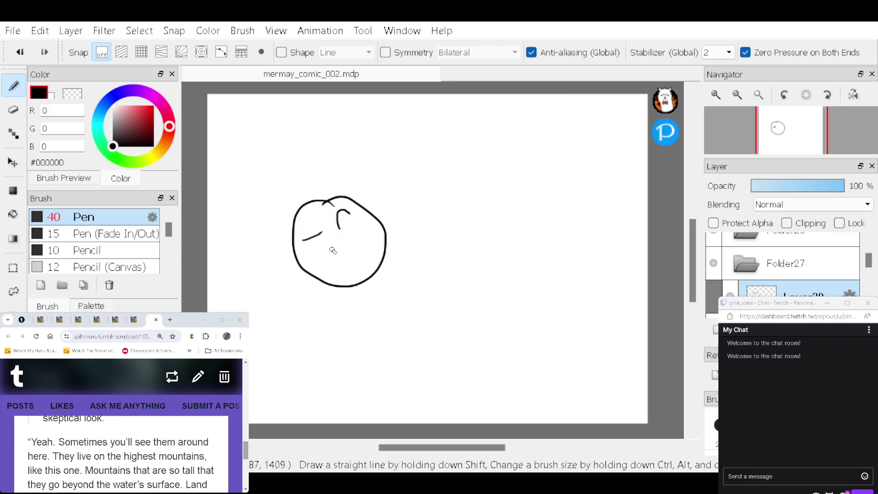
mouse_move(319, 243)
left_mouse_down()
mouse_move(324, 249)
mouse_move(355, 237)
left_mouse_up()
left_click_drag(344, 269, 351, 263)
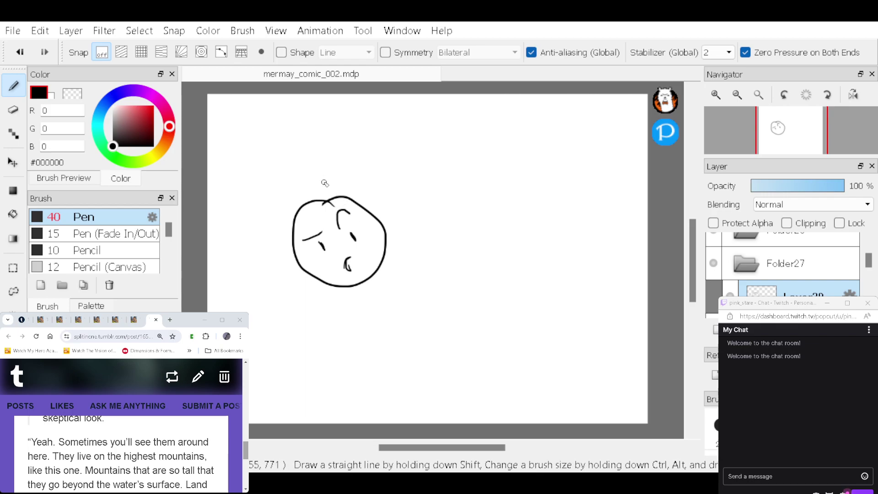
mouse_move(312, 200)
left_mouse_down()
mouse_move(308, 163)
mouse_move(323, 165)
mouse_move(345, 194)
left_mouse_up()
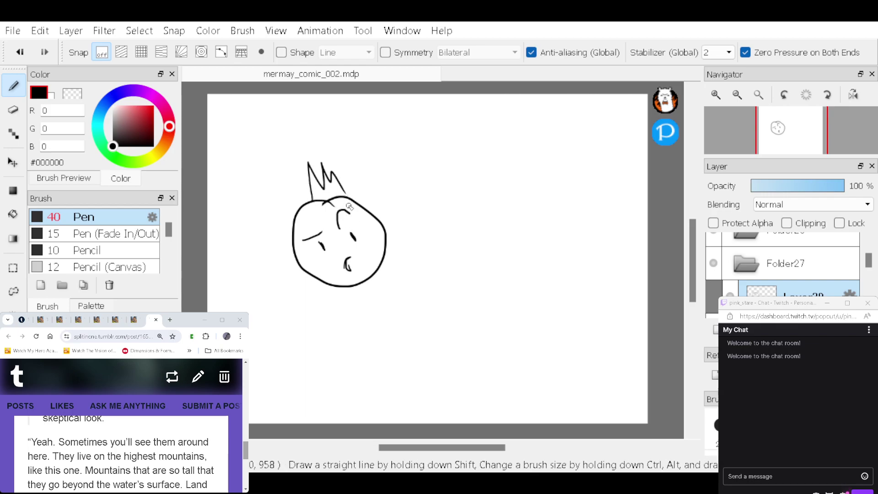
Step: Add two curled strands of hair, a slanting torso with two arms, and a long forked fish tail to the crowned head
mouse_move(294, 219)
left_mouse_down()
mouse_move(283, 257)
mouse_move(305, 305)
mouse_move(281, 302)
left_mouse_up()
mouse_move(371, 215)
left_mouse_down()
mouse_move(433, 220)
mouse_move(412, 228)
left_mouse_up()
left_click_drag(355, 288, 455, 347)
mouse_move(383, 260)
left_mouse_down()
mouse_move(459, 313)
mouse_move(491, 317)
left_mouse_up()
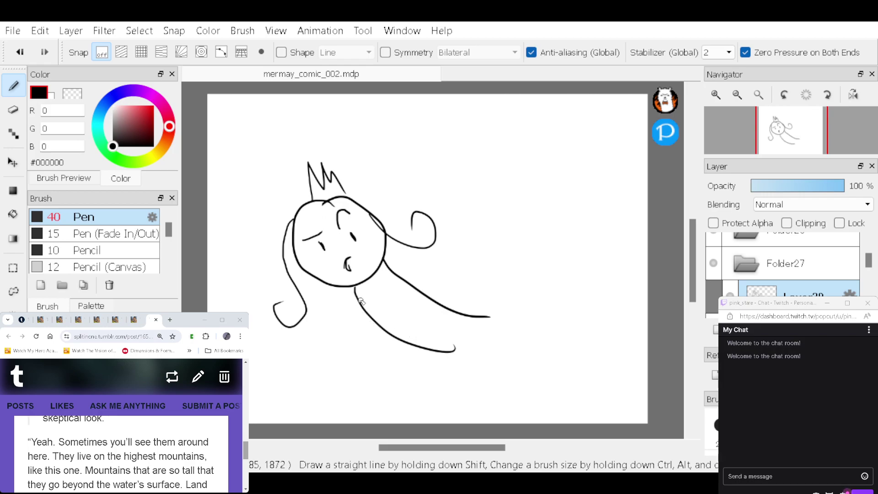
mouse_move(355, 288)
left_mouse_down()
mouse_move(358, 341)
mouse_move(338, 358)
mouse_move(356, 380)
mouse_move(365, 376)
mouse_move(358, 355)
mouse_move(379, 328)
left_mouse_up()
mouse_move(391, 270)
left_mouse_down()
mouse_move(427, 309)
mouse_move(421, 328)
mouse_move(429, 340)
mouse_move(445, 336)
mouse_move(410, 287)
left_mouse_up()
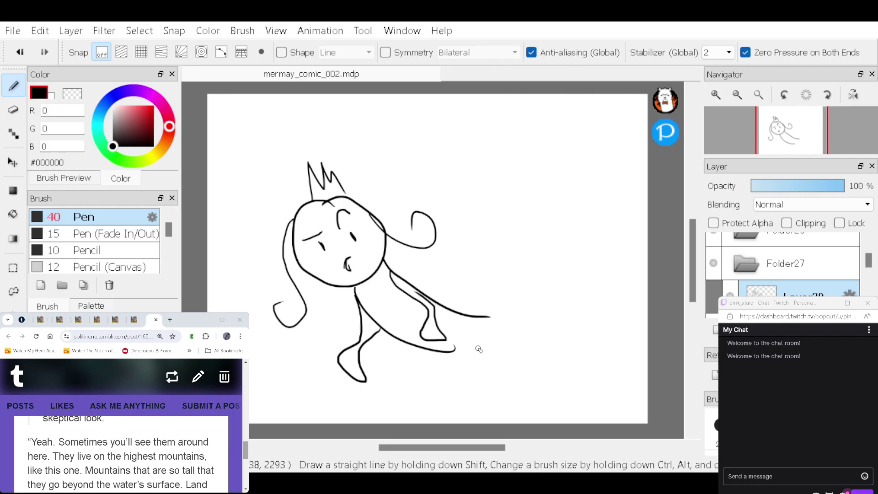
mouse_move(451, 353)
left_mouse_down()
mouse_move(527, 342)
mouse_move(558, 364)
mouse_move(574, 403)
left_mouse_up()
mouse_move(489, 316)
left_mouse_down()
mouse_move(571, 326)
mouse_move(610, 372)
mouse_move(613, 391)
mouse_move(580, 361)
mouse_move(577, 410)
left_mouse_up()
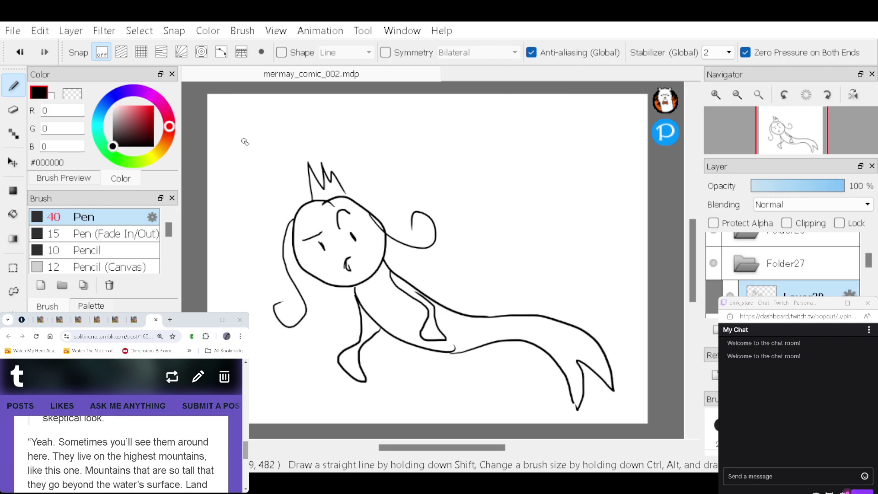
Step: Draw three question marks beside the mermaid's crown
mouse_move(242, 188)
left_mouse_down()
mouse_move(255, 171)
mouse_move(258, 188)
left_mouse_up()
left_click_drag(263, 154, 280, 179)
left_click(287, 190)
left_click_drag(290, 122, 300, 150)
left_click(307, 158)
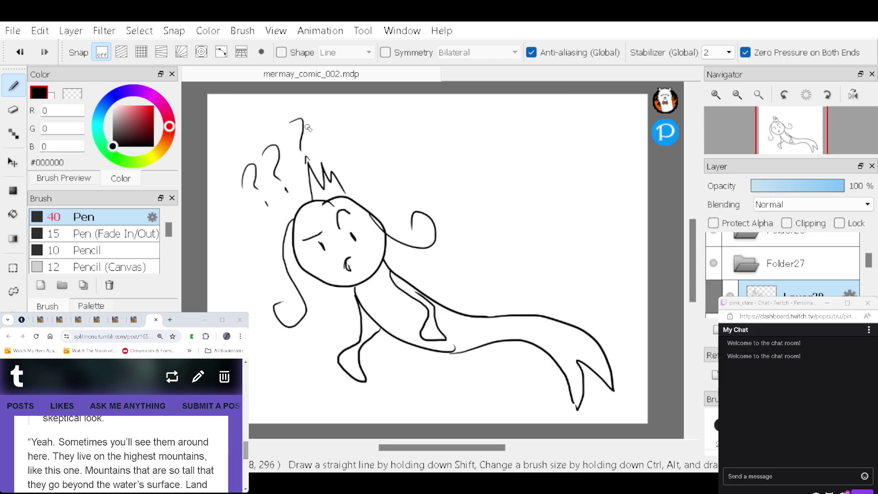
Step: Copy the quoted line “Land mers..?” from the story post and place it as text beside the mermaid's crown
key("l")
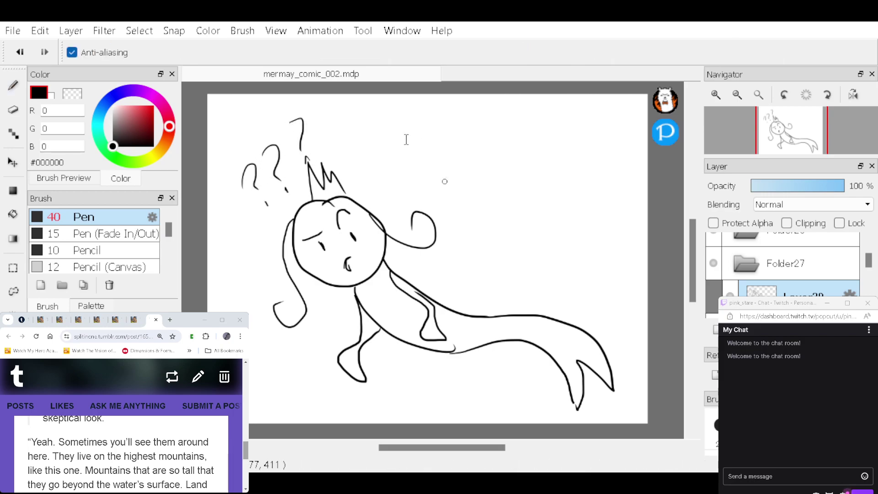
scroll(235, 438, "up", 1)
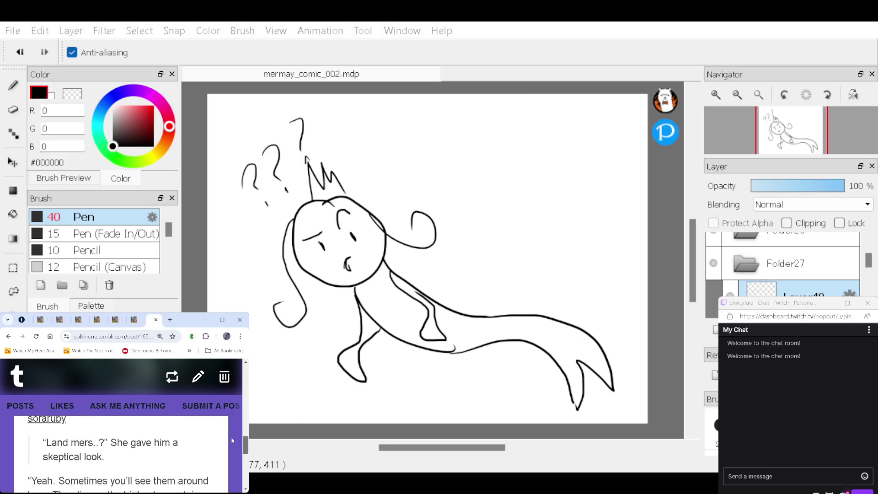
left_click_drag(46, 438, 109, 442)
key("ctrl+c")
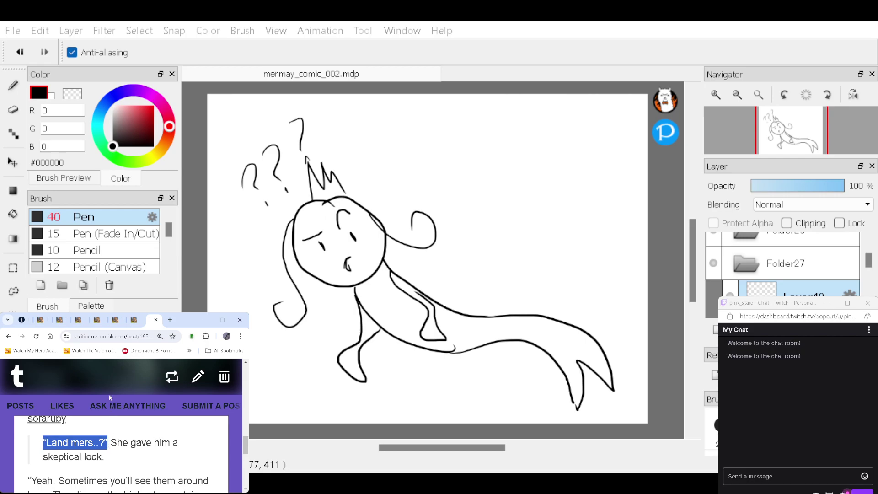
left_click(482, 320)
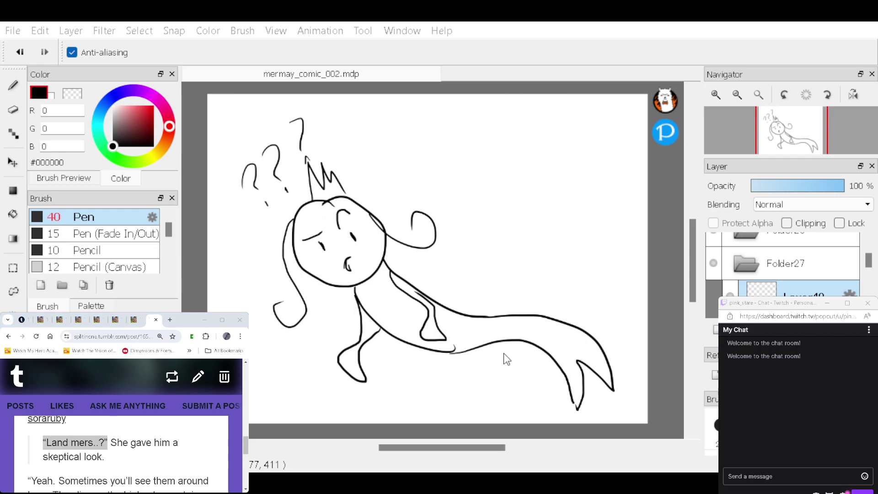
key("ctrl+v")
Step: Copy “Yeah. Sometimes you'll see them around here. from the story, place it above the mermaid's tail in three lines and shift it inward
key("alt+Tab")
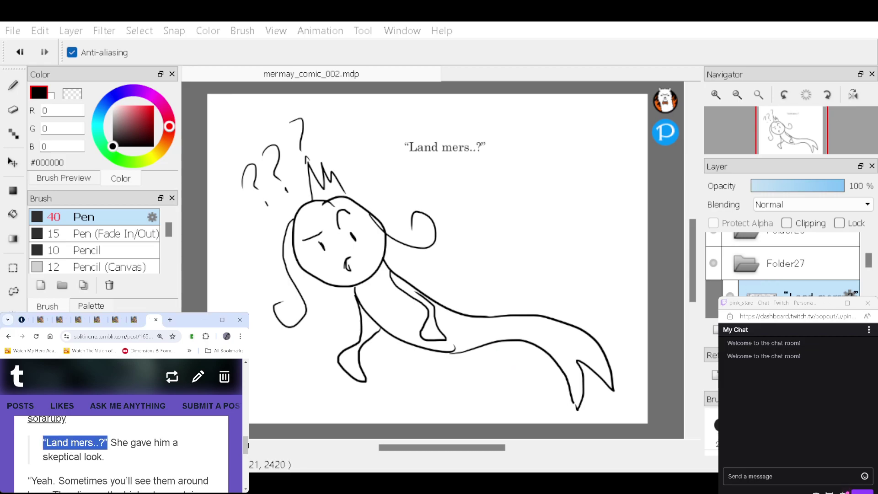
scroll(181, 439, "down", 2)
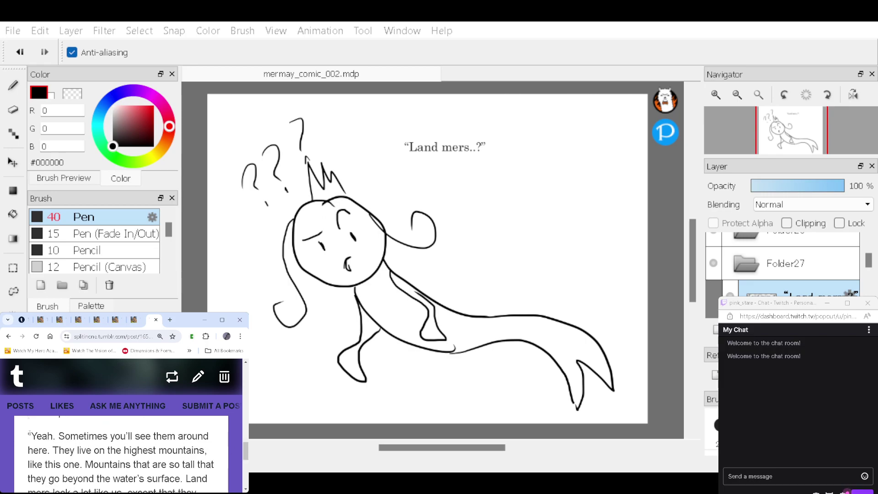
left_click_drag(30, 435, 85, 464)
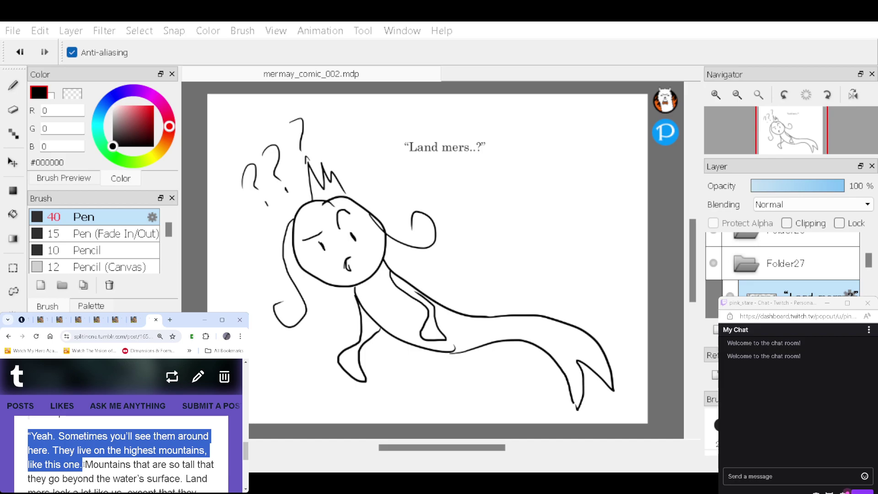
left_click_drag(83, 465, 52, 451)
key("ctrl+c")
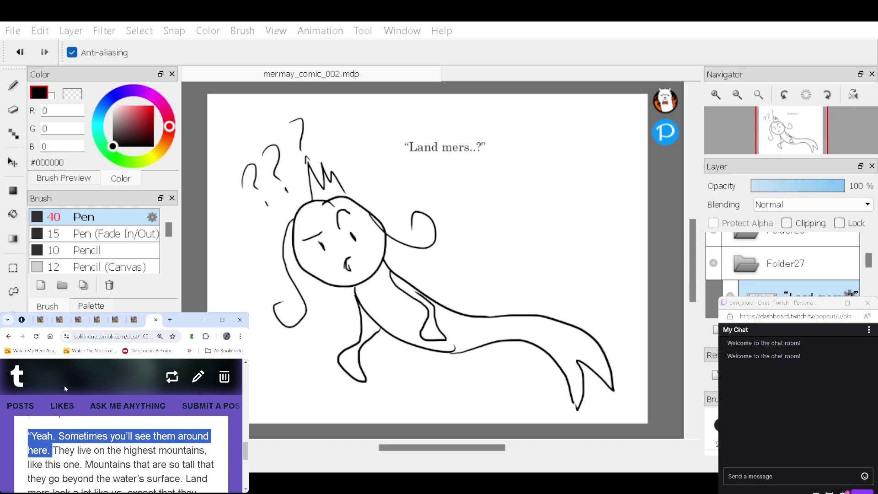
left_click(519, 238)
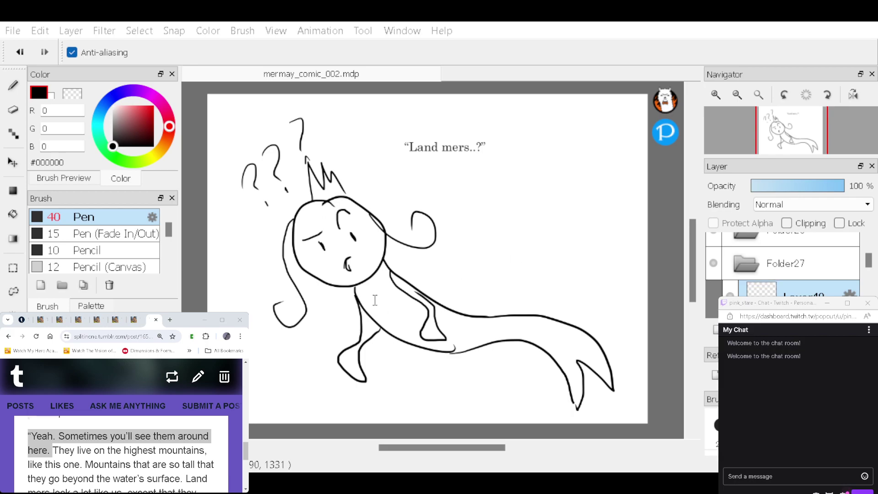
key("ctrl+v")
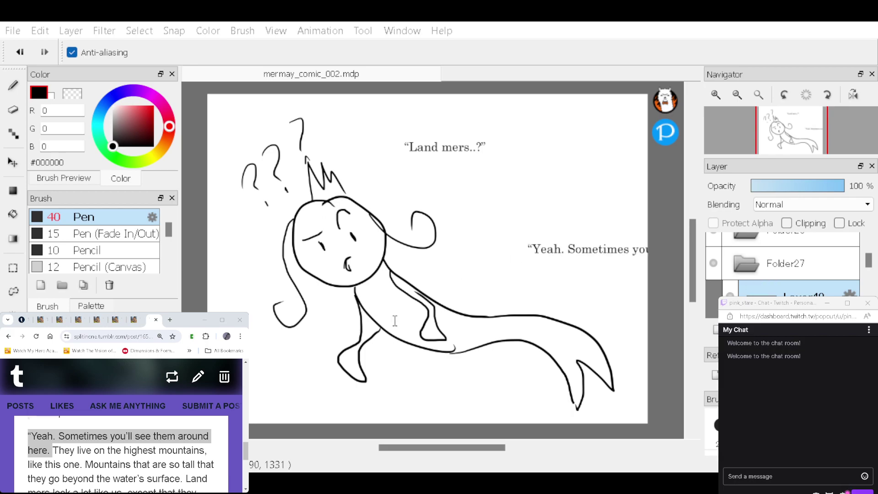
key("Return")
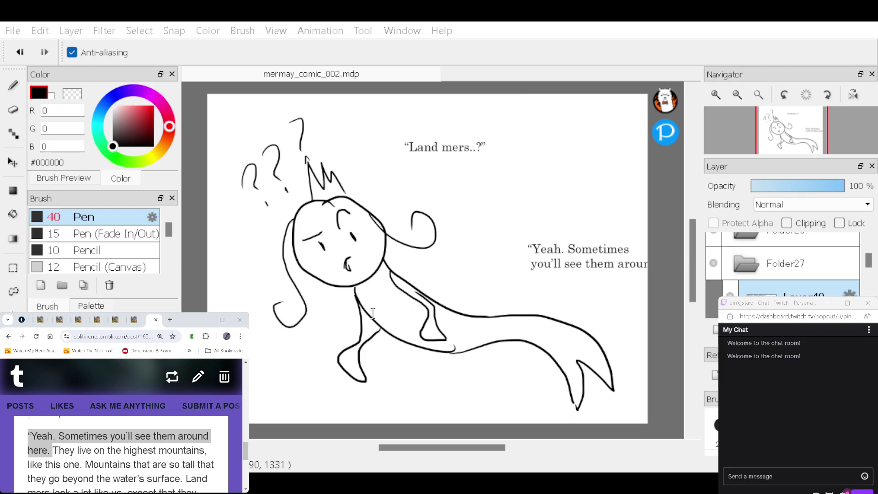
key("Return")
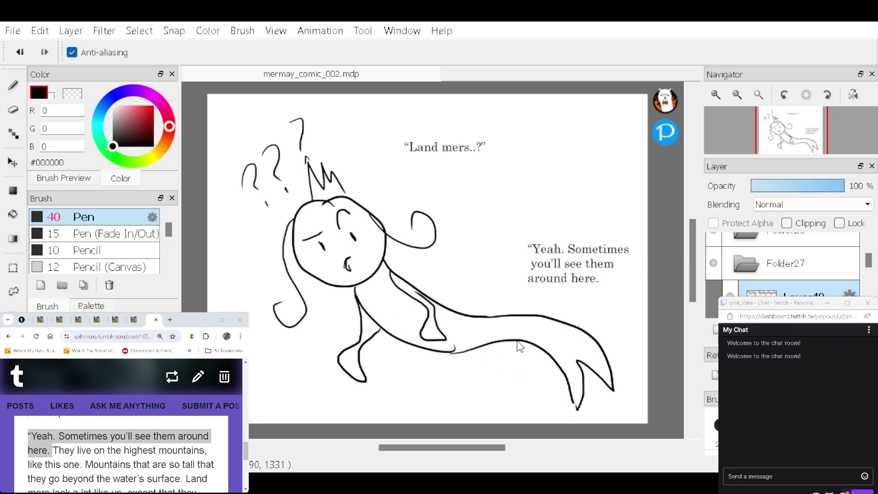
left_click_drag(556, 263, 510, 255)
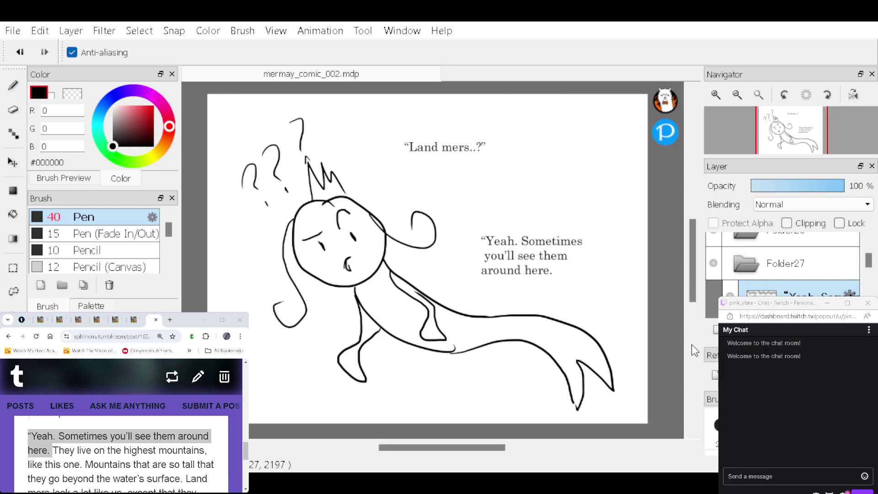
Step: Draw speech bubbles around both dialogue texts on the sketch layer, with a tail from “Land mers..?” towards the mermaid
key("ctrl+shift+n")
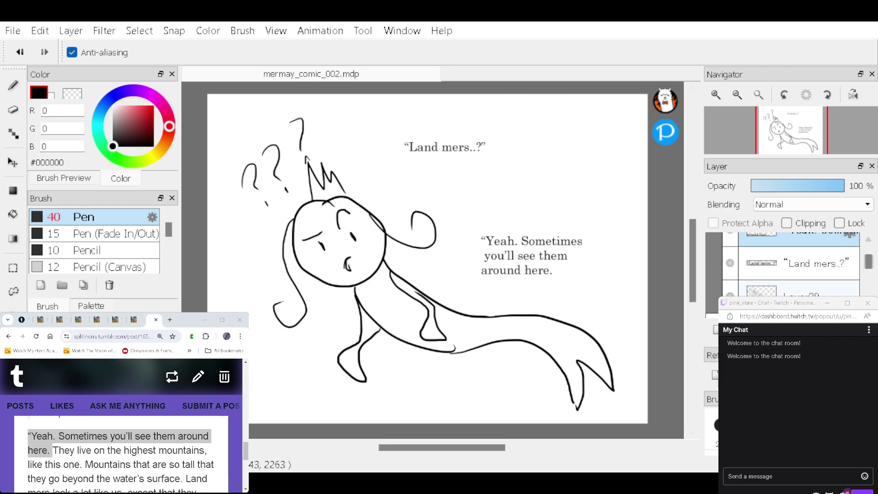
key("b")
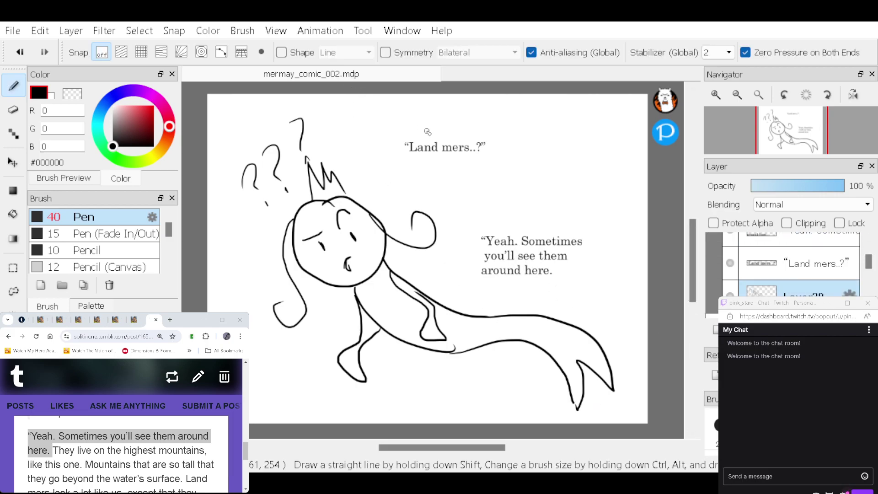
mouse_move(404, 130)
left_mouse_down()
mouse_move(481, 122)
mouse_move(504, 139)
mouse_move(446, 168)
mouse_move(390, 144)
mouse_move(375, 158)
mouse_move(396, 155)
left_mouse_up()
mouse_move(542, 220)
left_mouse_down()
mouse_move(476, 237)
mouse_move(463, 252)
mouse_move(476, 272)
mouse_move(520, 289)
mouse_move(568, 286)
mouse_move(597, 262)
mouse_move(581, 227)
mouse_move(533, 221)
left_mouse_up()
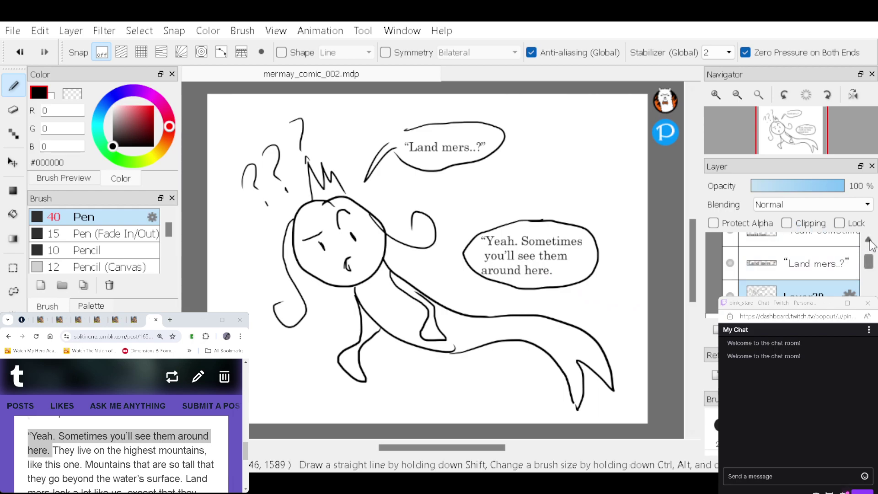
Step: Lock and hide Folder27, and add a new layer inside the folder directly above it
scroll(819, 260, "up", 2)
left_click(806, 262)
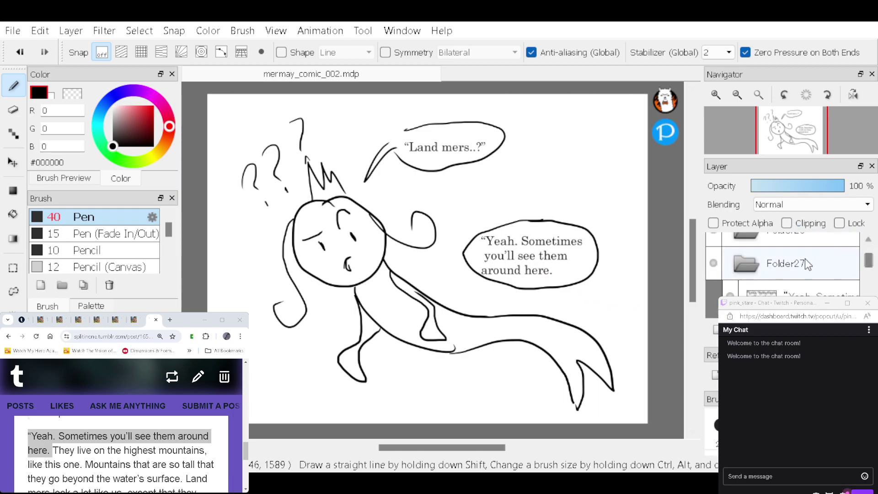
left_click(840, 224)
left_click(712, 260)
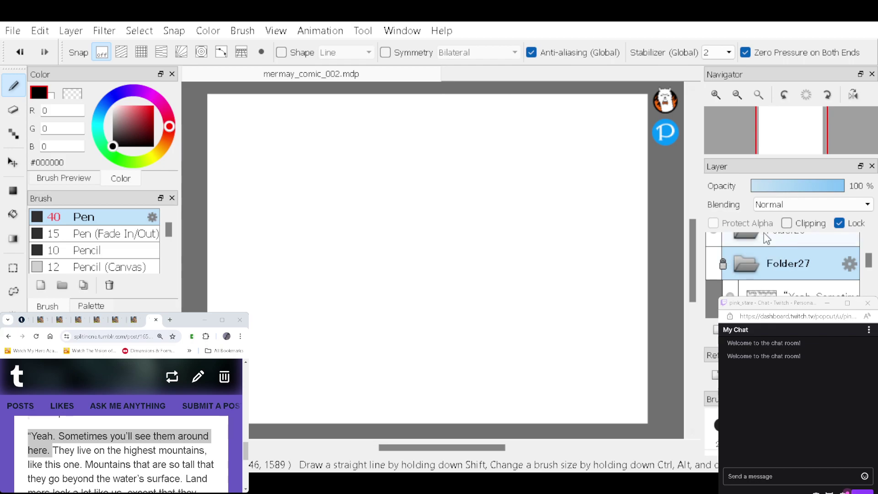
left_click(769, 236)
left_click(714, 333)
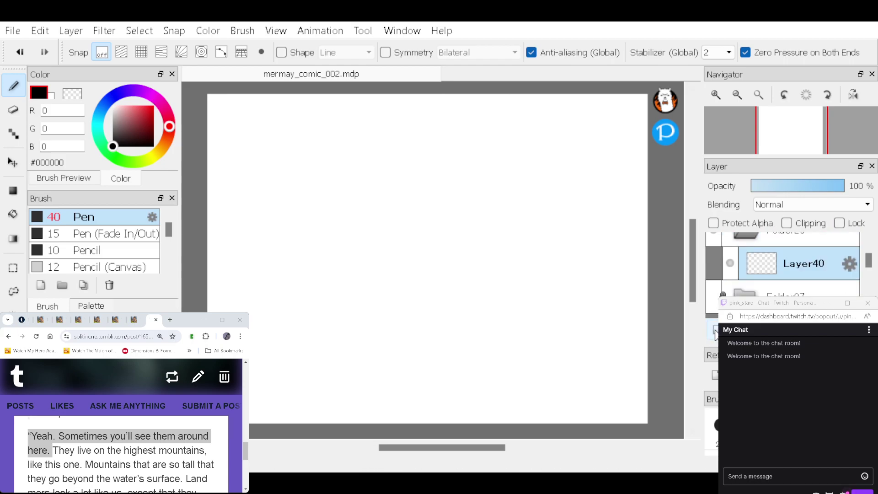
Step: Draw a swimming figure with a smiling round head, hair tuft, long flowing hair, two arms and a body running off the panel's lower edge
scroll(247, 455, "down", 1)
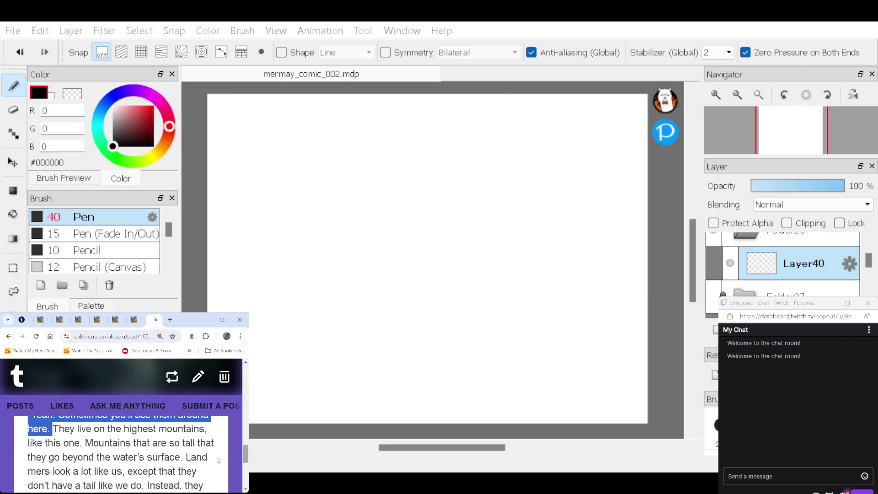
left_click(665, 316)
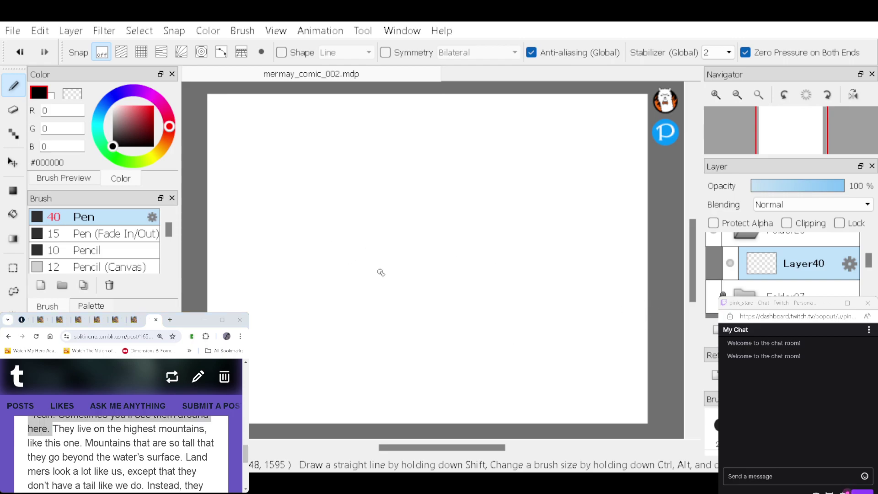
mouse_move(445, 248)
left_mouse_down()
mouse_move(404, 254)
mouse_move(408, 294)
mouse_move(466, 304)
mouse_move(476, 257)
mouse_move(437, 243)
mouse_move(437, 263)
mouse_move(459, 260)
mouse_move(439, 278)
mouse_move(460, 287)
left_mouse_up()
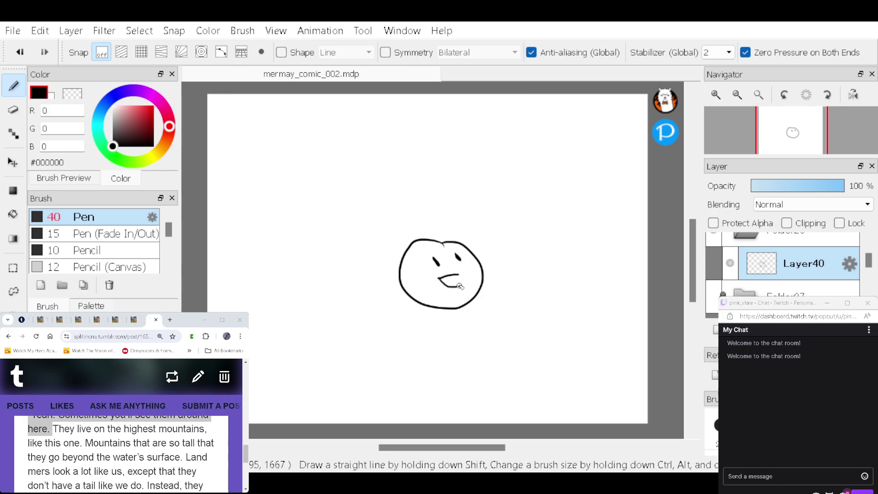
mouse_move(436, 241)
left_mouse_down()
mouse_move(447, 223)
mouse_move(477, 232)
mouse_move(382, 267)
mouse_move(352, 315)
mouse_move(322, 331)
left_mouse_up()
mouse_move(408, 324)
left_mouse_down()
mouse_move(408, 372)
mouse_move(467, 345)
mouse_move(426, 350)
mouse_move(420, 309)
mouse_move(400, 298)
mouse_move(315, 367)
mouse_move(256, 371)
left_mouse_up()
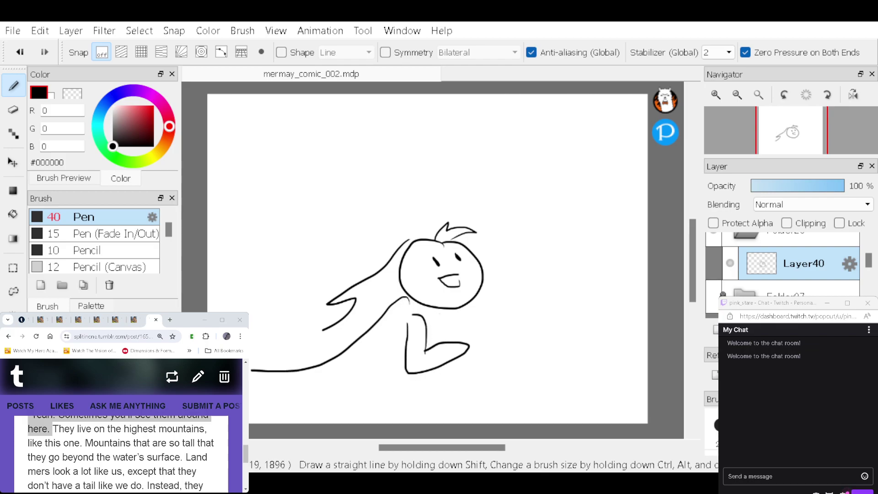
left_click_drag(406, 364, 259, 422)
mouse_move(446, 315)
left_mouse_down()
mouse_move(430, 337)
mouse_move(487, 310)
mouse_move(525, 307)
mouse_move(545, 319)
mouse_move(544, 328)
mouse_move(449, 328)
left_mouse_up()
mouse_move(325, 331)
left_mouse_down()
mouse_move(263, 356)
mouse_move(334, 341)
left_mouse_up()
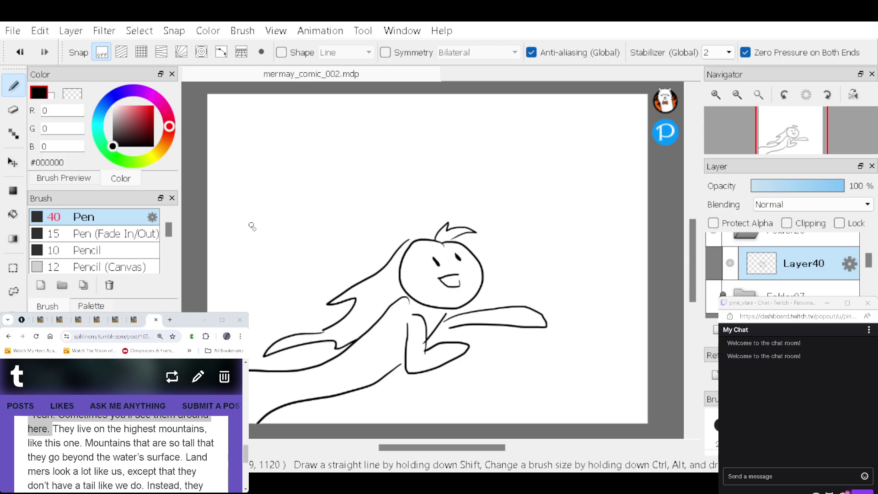
Step: Place the story text from “They live on the highest mountains” to “beyond the water's surface.” above the swimmer, broken into four lines
key("ctrl+shift+n")
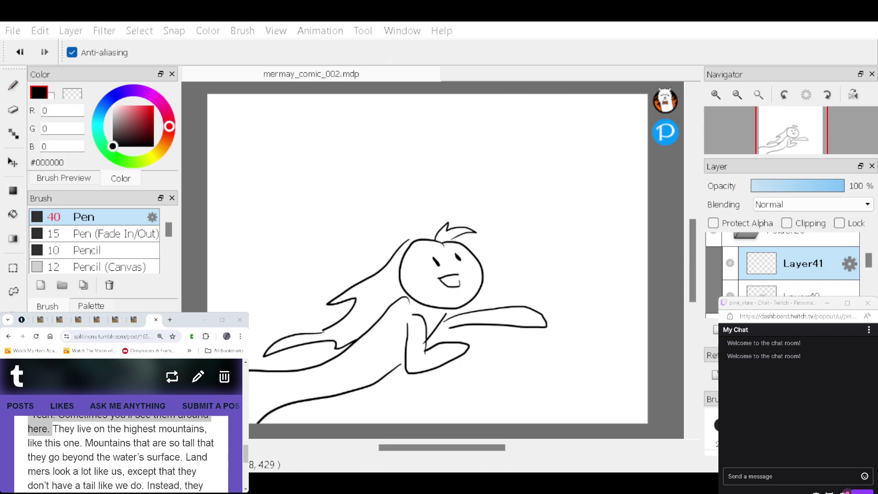
left_click_drag(53, 430, 181, 457)
key("ctrl+c")
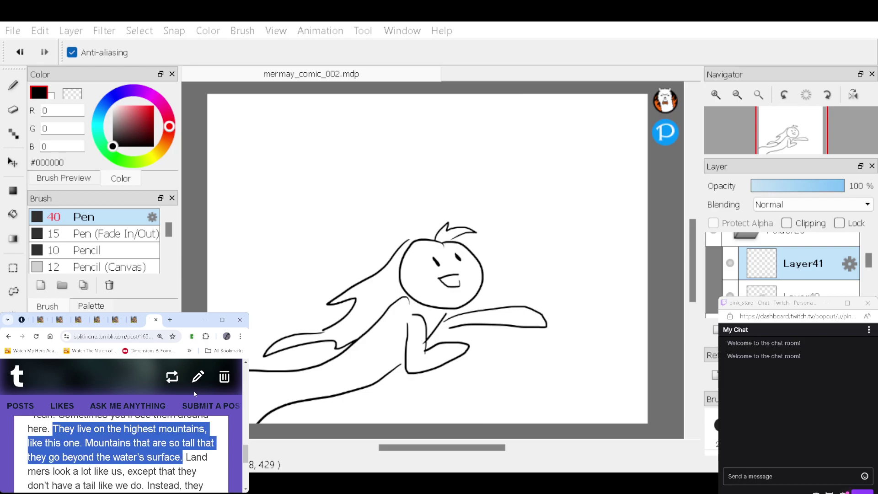
left_click(444, 316)
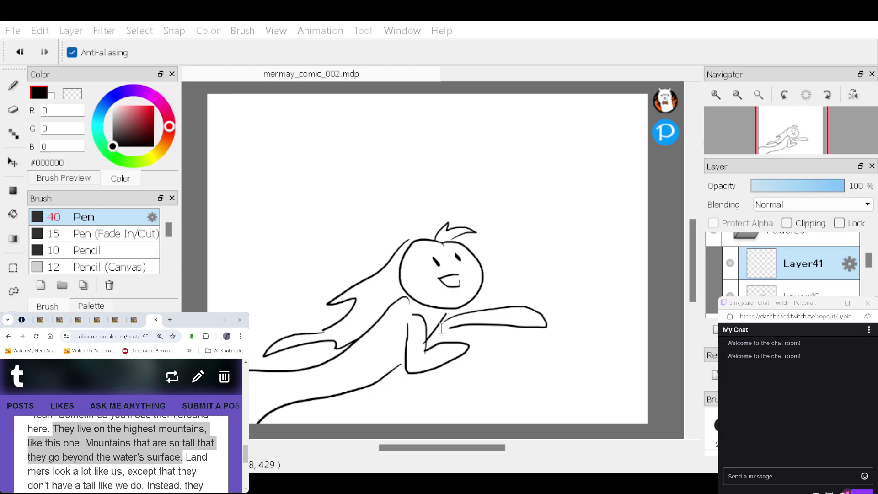
key("ctrl+v")
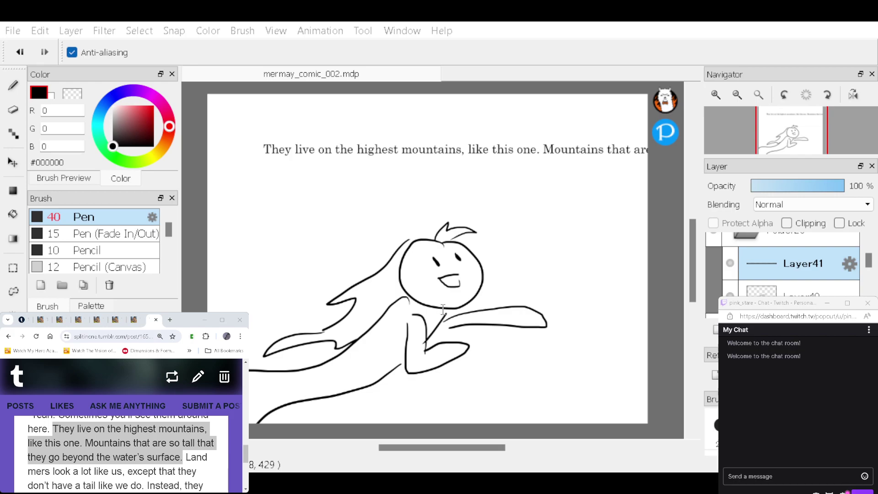
key("Return")
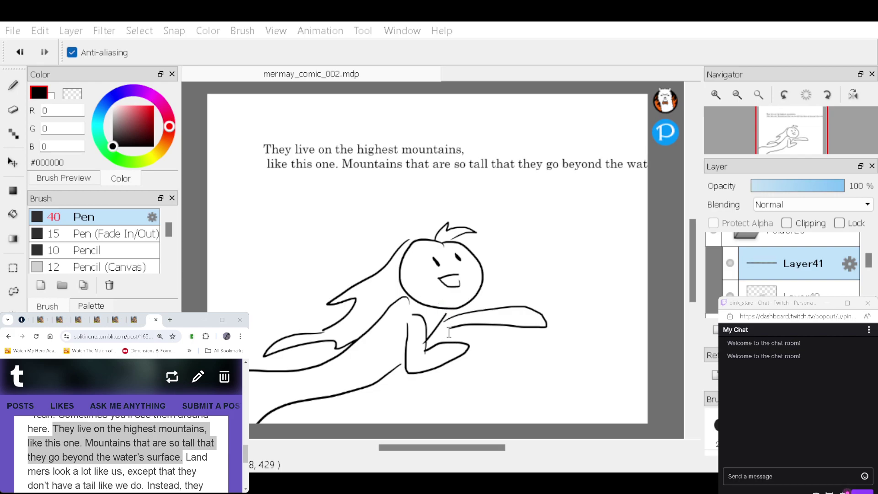
key("Return")
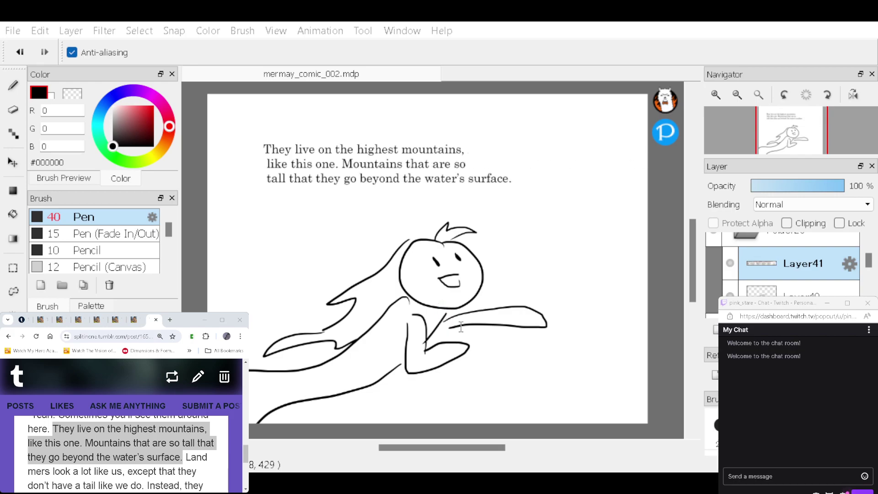
key("Return")
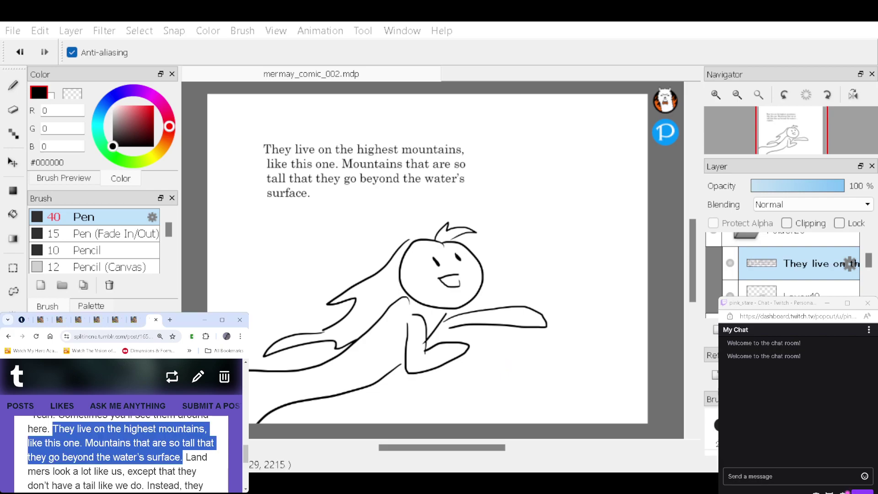
left_click_drag(400, 174, 439, 163)
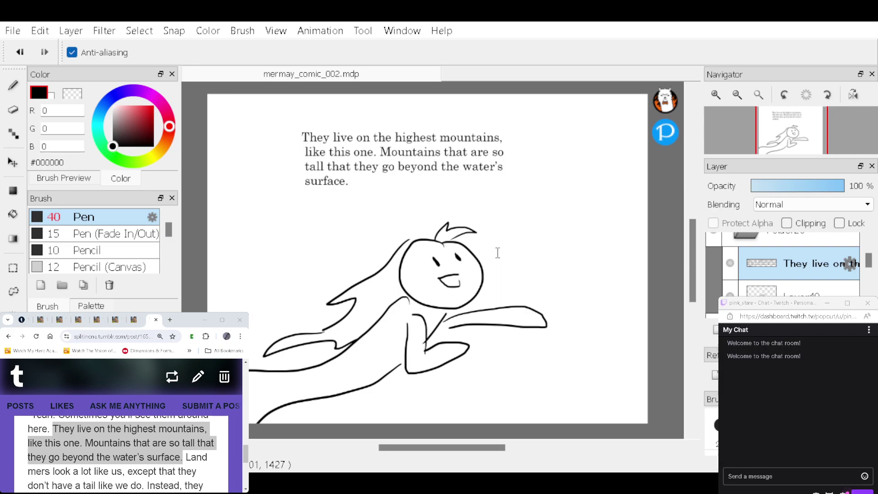
Step: Draw a large speech bubble around the mountain dialogue with a pointed tail towards the swimmer's head
key("b")
mouse_move(330, 113)
left_mouse_down()
mouse_move(281, 192)
mouse_move(429, 204)
mouse_move(525, 134)
mouse_move(358, 104)
left_mouse_up()
mouse_move(492, 204)
left_mouse_down()
mouse_move(490, 247)
mouse_move(504, 187)
left_mouse_up()
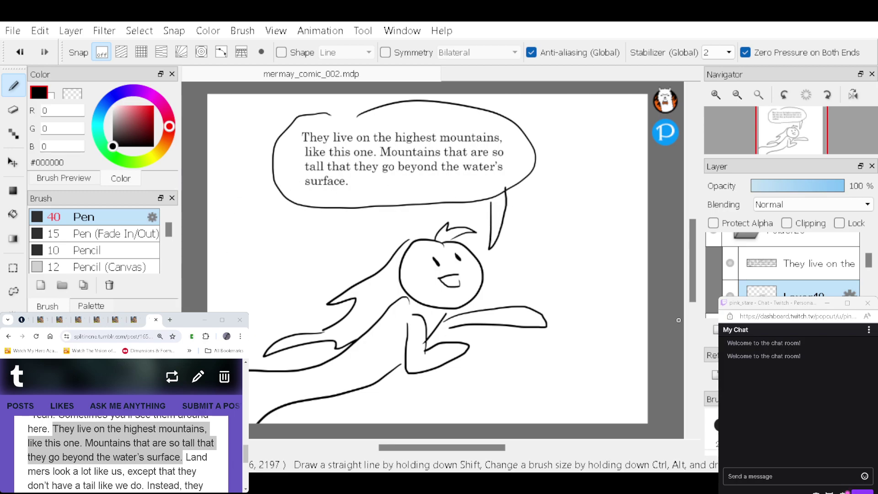
Step: Sketch sloping mountain ridge lines in the background on both sides of the swimmer and below the arms
left_click_drag(220, 303, 266, 208)
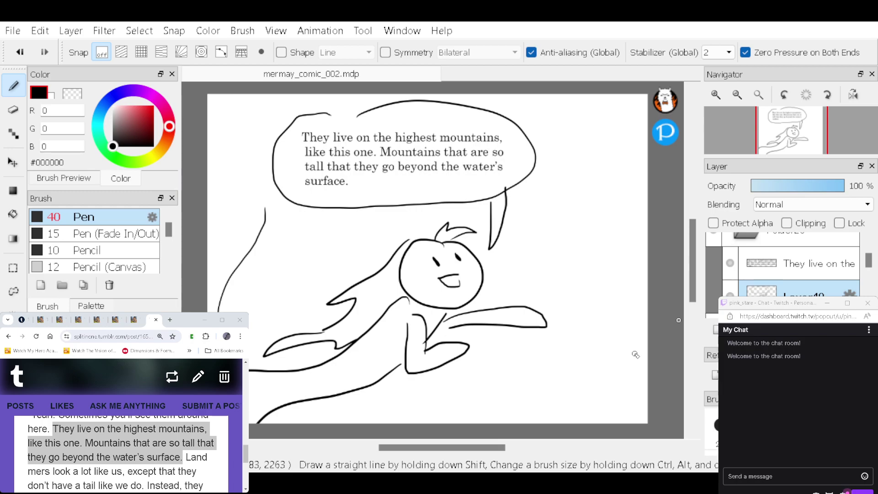
mouse_move(636, 273)
left_mouse_down()
mouse_move(634, 251)
mouse_move(544, 103)
left_mouse_up()
mouse_move(649, 403)
left_mouse_down()
mouse_move(606, 359)
mouse_move(585, 304)
mouse_move(540, 242)
left_mouse_up()
left_click_drag(476, 419, 459, 359)
left_click_drag(286, 295, 339, 225)
mouse_move(220, 175)
left_mouse_down()
mouse_move(265, 130)
mouse_move(207, 280)
left_mouse_up()
left_click_drag(338, 227, 255, 322)
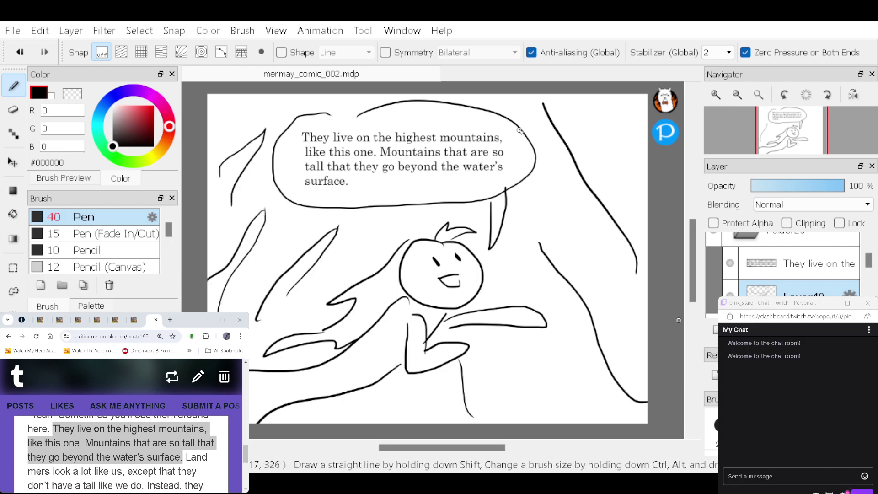
Step: Add inner ridge lines to the mountains at the panel's right and below the swimmer's outstretched arm
left_click_drag(544, 103, 645, 161)
mouse_move(538, 246)
left_mouse_down()
mouse_move(577, 256)
mouse_move(647, 343)
left_mouse_up()
mouse_move(474, 363)
left_mouse_down()
mouse_move(520, 416)
mouse_move(582, 421)
left_mouse_up()
mouse_move(508, 345)
left_mouse_down()
mouse_move(523, 372)
mouse_move(579, 396)
mouse_move(606, 423)
left_mouse_up()
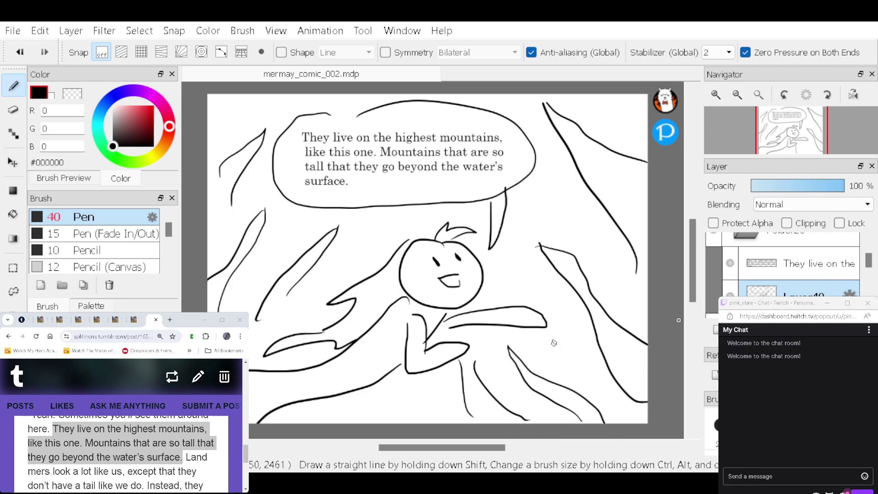
Step: Lock and hide the finished mountain panel's folder, Folder28, and add a new layer inside Folder29
left_click(785, 240)
left_click(839, 223)
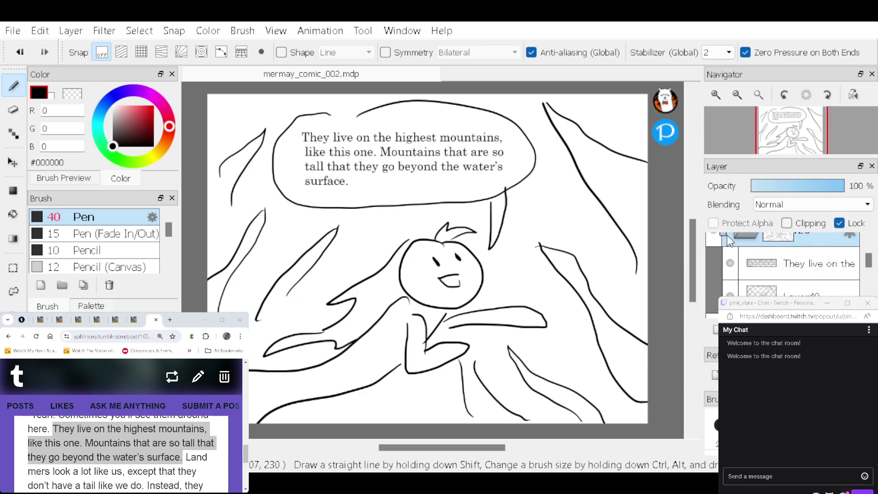
left_click(709, 235)
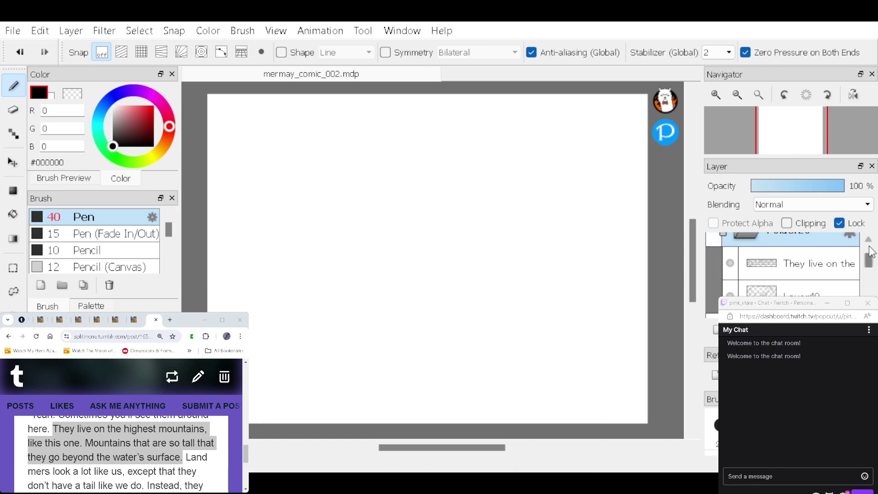
scroll(773, 244, "up", 2)
left_click(821, 260)
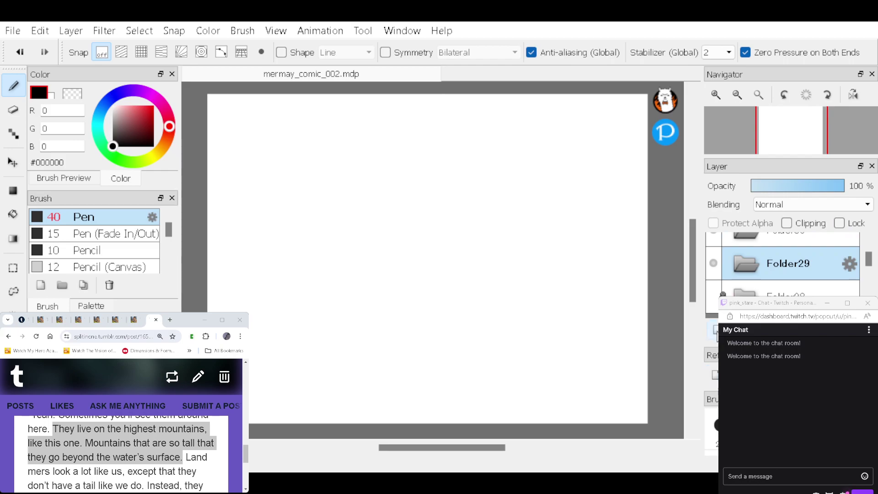
left_click(713, 316)
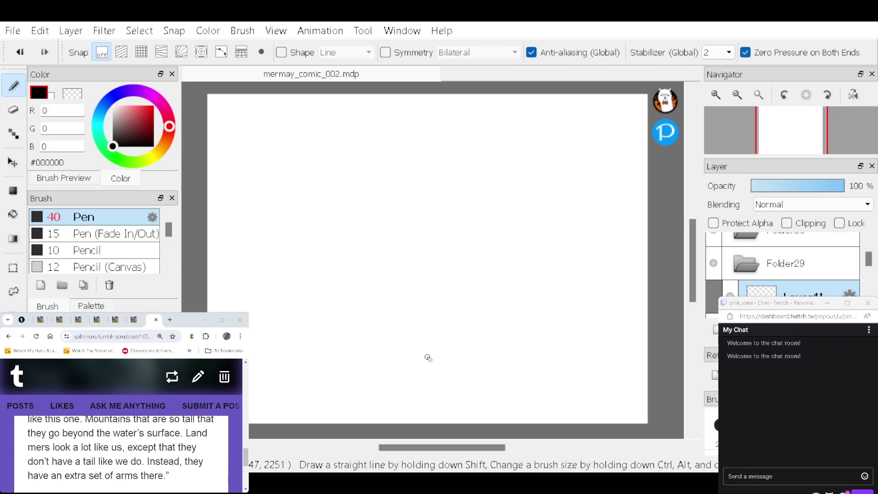
Step: Draw a large round head with half-closed eyes, a frowning mouth and a hair tuft low in the panel
mouse_move(451, 323)
left_mouse_down()
mouse_move(404, 314)
mouse_move(366, 382)
mouse_move(376, 408)
mouse_move(411, 419)
mouse_move(460, 414)
mouse_move(496, 366)
mouse_move(448, 321)
left_mouse_up()
left_click_drag(389, 356, 465, 347)
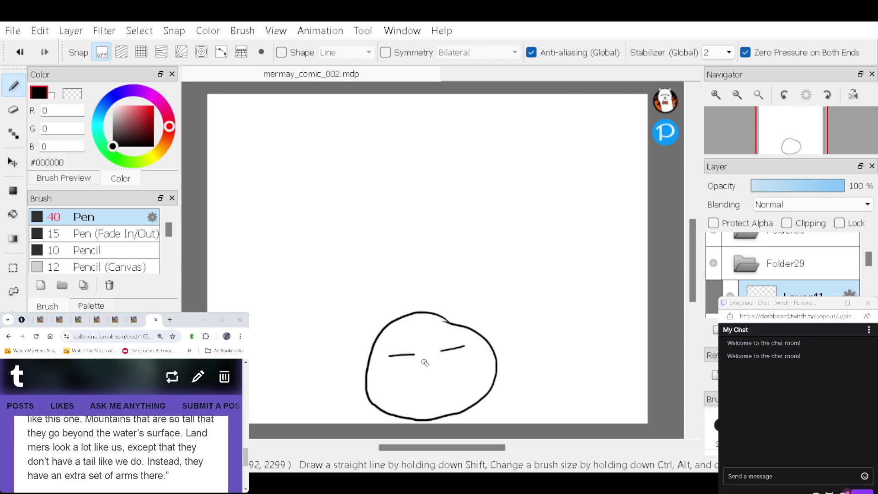
left_click_drag(398, 368, 465, 353)
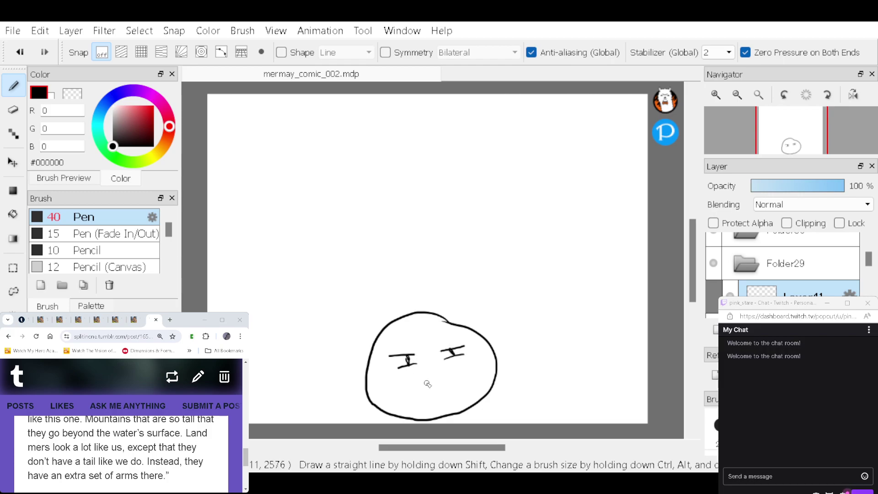
mouse_move(438, 378)
left_mouse_down()
mouse_move(407, 382)
mouse_move(434, 377)
left_mouse_up()
mouse_move(423, 310)
left_mouse_down()
mouse_move(437, 302)
mouse_move(441, 312)
left_mouse_up()
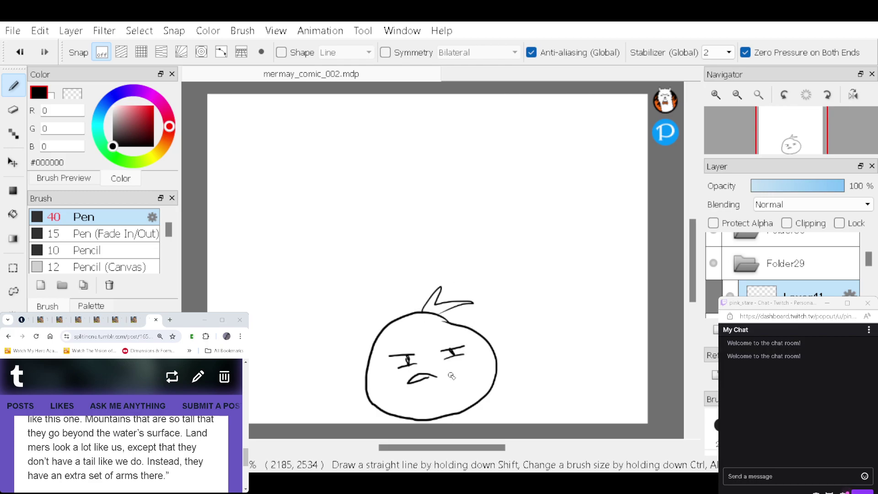
Step: Undo all strokes of the frowning head
key("ctrl+z")
key("ctrl+z")
key("ctrl+z")
key("ctrl+z")
key("ctrl+z")
key("ctrl+z")
key("ctrl+z")
key("ctrl+z")
key("ctrl+z")
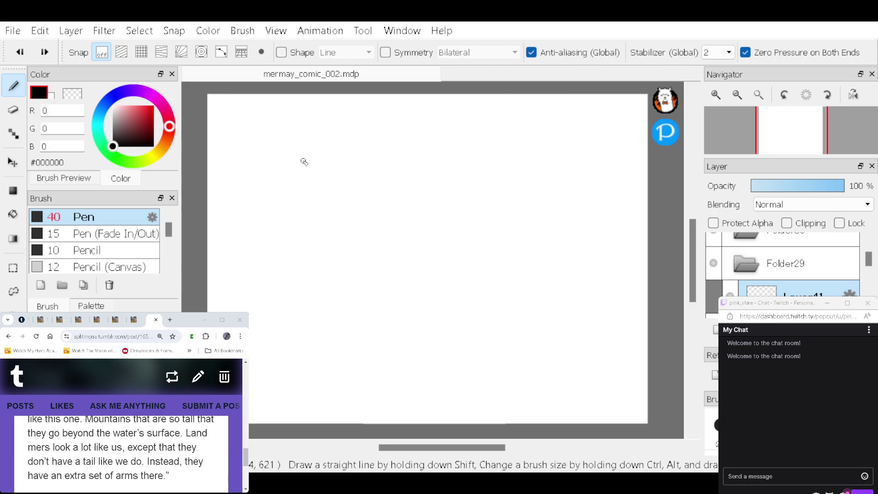
Step: Draw a small tailed figure with simple arms at the left and a second head, torso and arms at the right
mouse_move(298, 152)
left_mouse_down()
mouse_move(272, 163)
mouse_move(280, 186)
mouse_move(317, 171)
mouse_move(288, 213)
mouse_move(290, 236)
mouse_move(303, 218)
mouse_move(295, 187)
left_mouse_up()
mouse_move(290, 194)
left_mouse_down()
mouse_move(268, 206)
mouse_move(303, 204)
left_mouse_up()
mouse_move(290, 236)
left_mouse_down()
mouse_move(298, 300)
mouse_move(288, 325)
mouse_move(303, 309)
mouse_move(319, 316)
mouse_move(301, 236)
left_mouse_up()
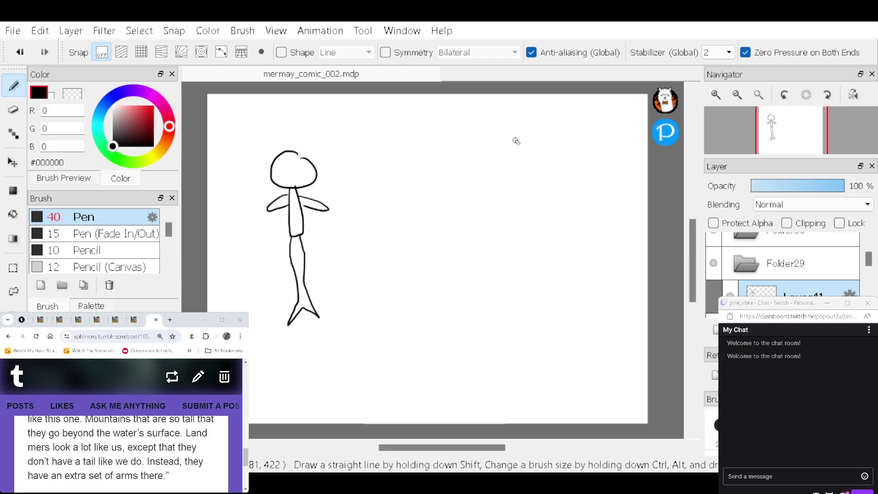
mouse_move(526, 144)
left_mouse_down()
mouse_move(494, 154)
mouse_move(499, 172)
mouse_move(517, 174)
mouse_move(523, 146)
left_mouse_up()
mouse_move(512, 184)
left_mouse_down()
mouse_move(513, 222)
mouse_move(521, 220)
mouse_move(515, 174)
mouse_move(481, 199)
mouse_move(514, 186)
mouse_move(550, 197)
mouse_move(525, 192)
left_mouse_up()
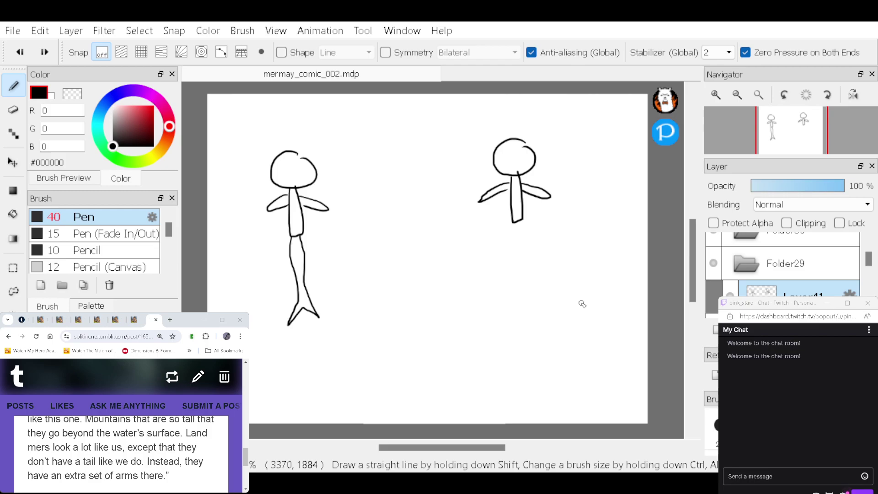
Step: Undo all strokes of the two small figures
key("ctrl+z")
key("ctrl+z")
key("ctrl+z")
key("ctrl+z")
key("ctrl+z")
key("ctrl+z")
key("ctrl+z")
key("ctrl+z")
key("ctrl+z")
Step: Draw a large fish-tailed figure with raised hands, and beside it a figure whose arms and legs all end in hands
mouse_move(293, 146)
left_mouse_down()
mouse_move(268, 163)
mouse_move(298, 186)
mouse_move(294, 151)
mouse_move(286, 227)
mouse_move(289, 252)
mouse_move(299, 253)
mouse_move(308, 250)
mouse_move(308, 236)
mouse_move(294, 184)
left_mouse_up()
mouse_move(289, 255)
left_mouse_down()
mouse_move(278, 332)
mouse_move(298, 382)
mouse_move(293, 402)
mouse_move(305, 387)
mouse_move(297, 354)
mouse_move(305, 251)
left_mouse_up()
mouse_move(282, 197)
left_mouse_down()
mouse_move(262, 214)
mouse_move(233, 195)
mouse_move(225, 214)
mouse_move(264, 225)
mouse_move(296, 193)
mouse_move(334, 209)
mouse_move(351, 181)
mouse_move(366, 204)
mouse_move(323, 219)
mouse_move(295, 196)
left_mouse_up()
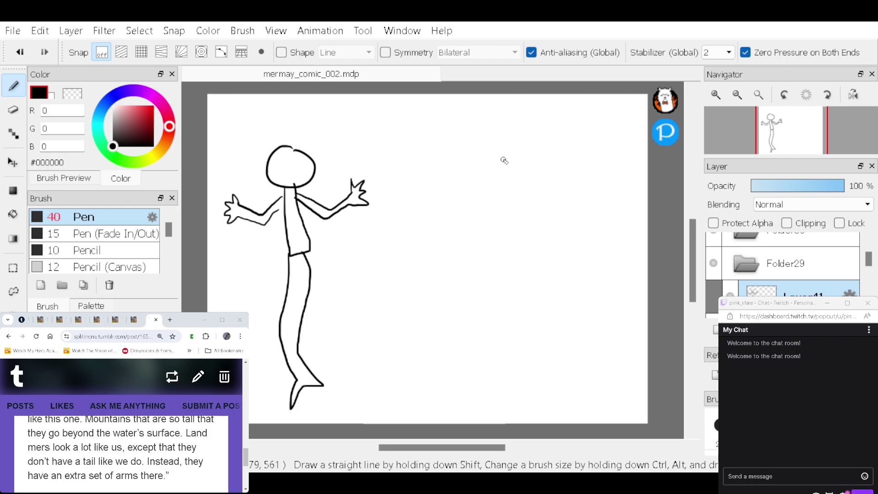
mouse_move(526, 146)
left_mouse_down()
mouse_move(502, 153)
mouse_move(501, 176)
mouse_move(515, 186)
mouse_move(537, 181)
mouse_move(547, 160)
mouse_move(523, 142)
mouse_move(520, 261)
mouse_move(546, 260)
mouse_move(529, 188)
mouse_move(488, 210)
mouse_move(474, 174)
mouse_move(457, 190)
mouse_move(487, 219)
mouse_move(538, 194)
mouse_move(564, 199)
mouse_move(588, 165)
mouse_move(590, 189)
mouse_move(531, 211)
left_mouse_up()
mouse_move(519, 260)
left_mouse_down()
mouse_move(498, 297)
mouse_move(461, 281)
mouse_move(454, 294)
mouse_move(466, 310)
mouse_move(475, 299)
mouse_move(508, 302)
mouse_move(523, 263)
mouse_move(548, 257)
mouse_move(579, 290)
mouse_move(602, 270)
mouse_move(613, 287)
mouse_move(590, 297)
mouse_move(573, 293)
mouse_move(537, 255)
left_mouse_up()
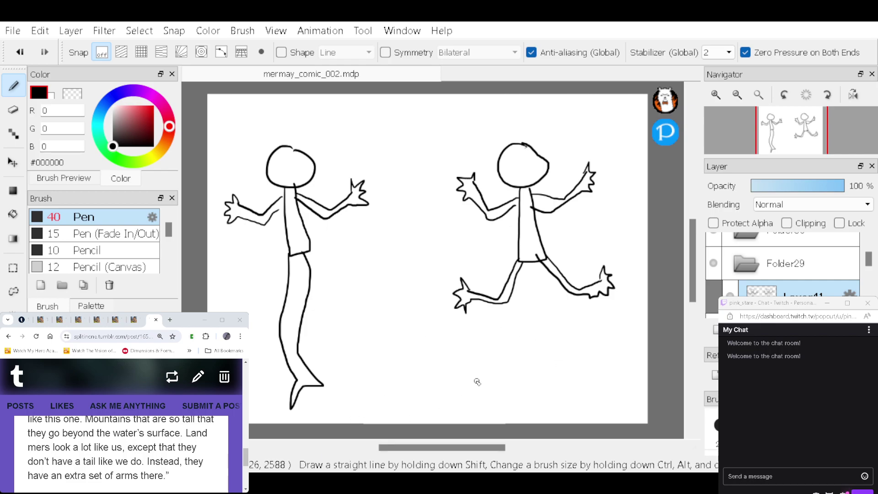
Step: Label the tailed figure “merfolk” and the four-handed figure “landmer” with text above their heads
key("t")
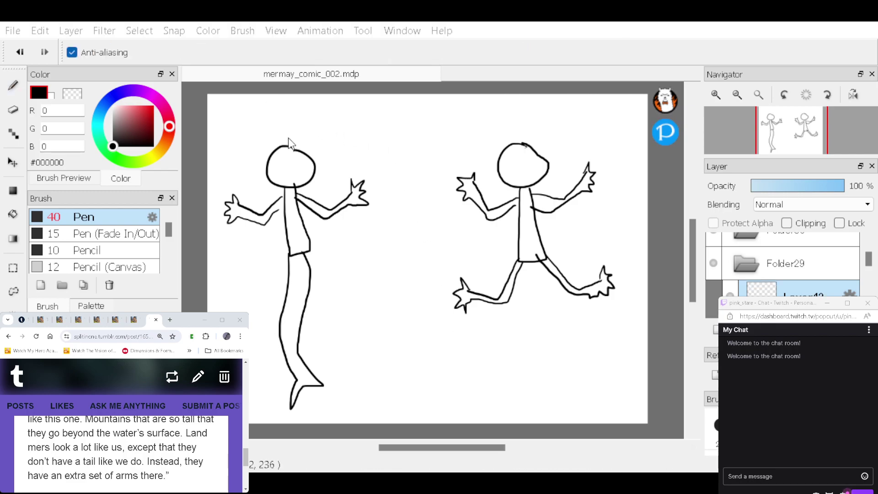
key("Return")
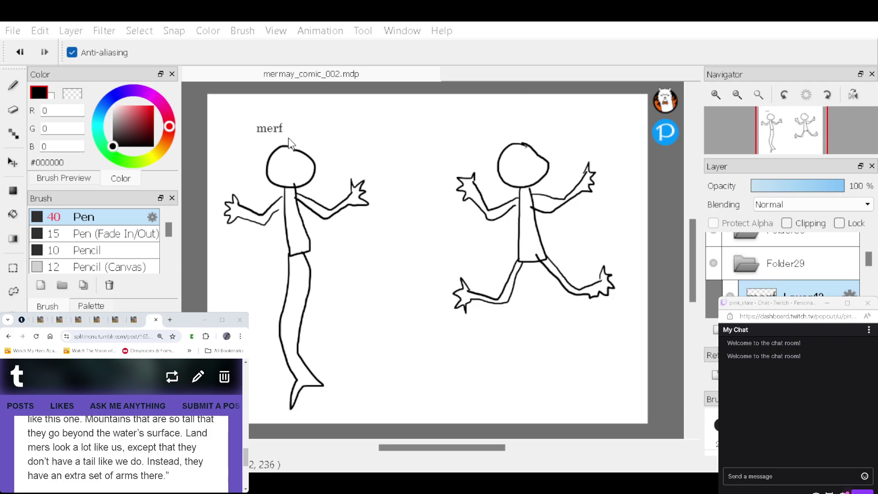
type("olk")
left_click(489, 123)
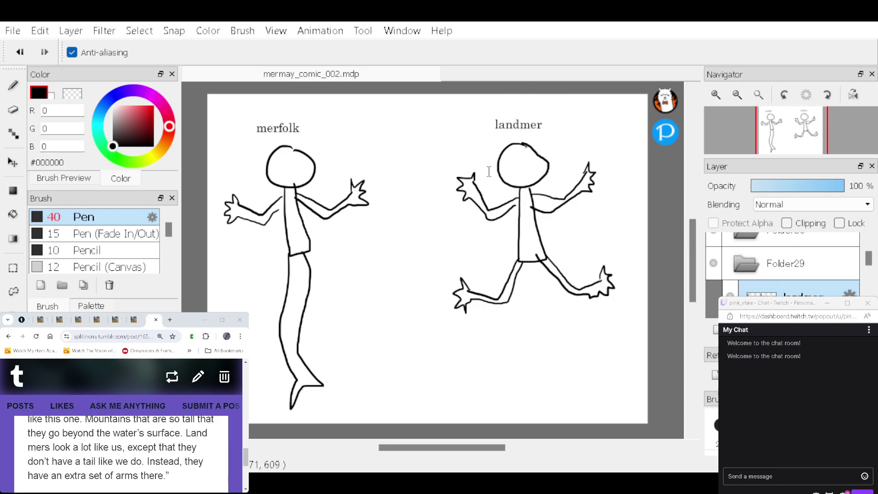
Step: Place the story text from “Land mers look a lot like us” to “arms there.”” below the landmer, broken into five lines
key("ctrl+shift+n")
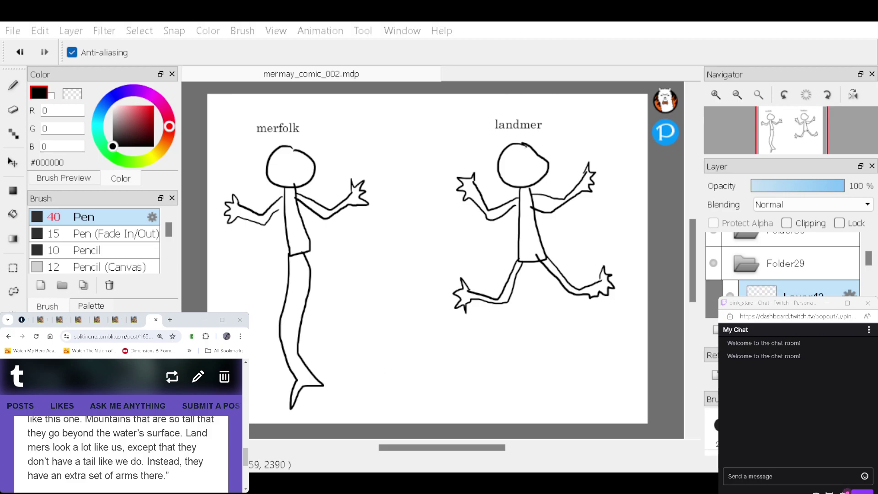
left_click_drag(184, 433, 179, 475)
key("ctrl+c")
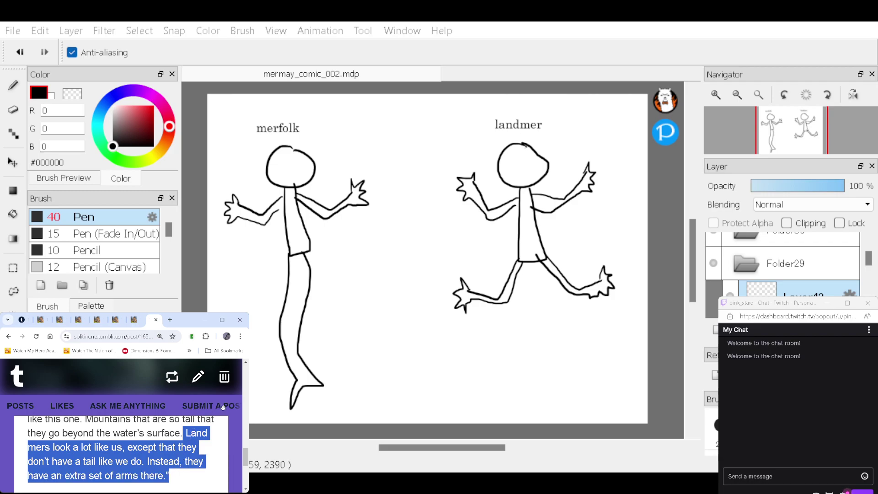
left_click(459, 314)
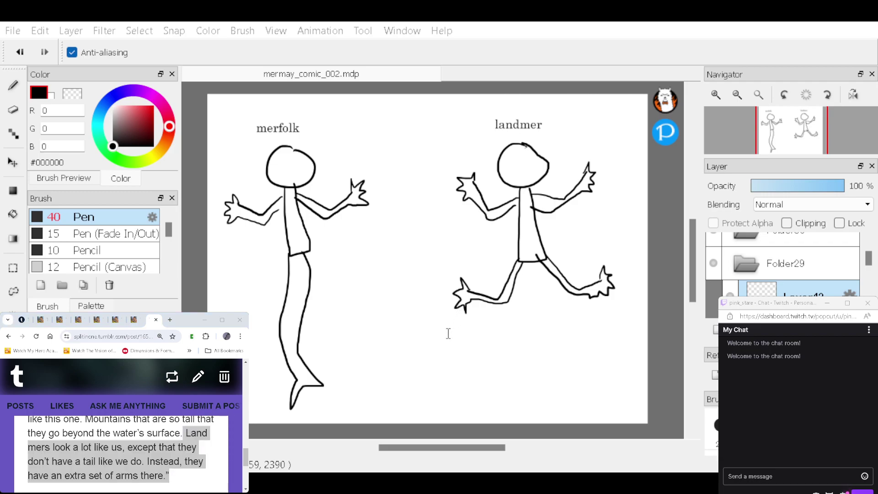
key("ctrl+v")
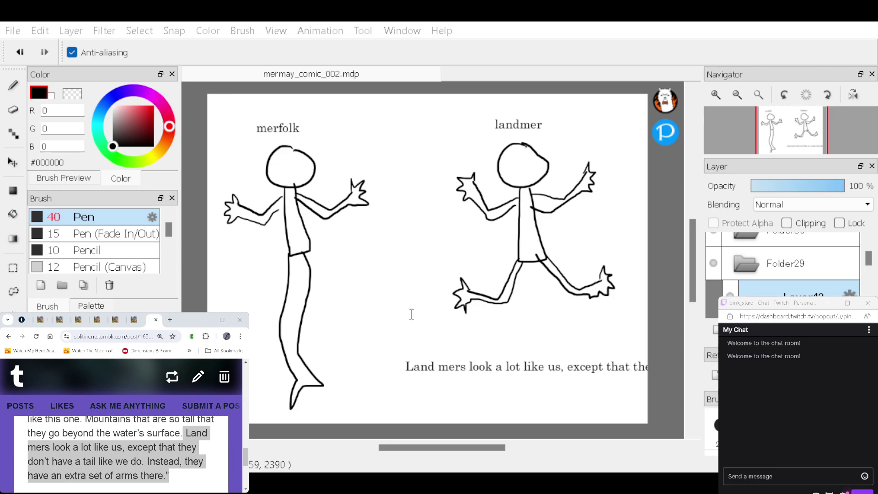
key("Return")
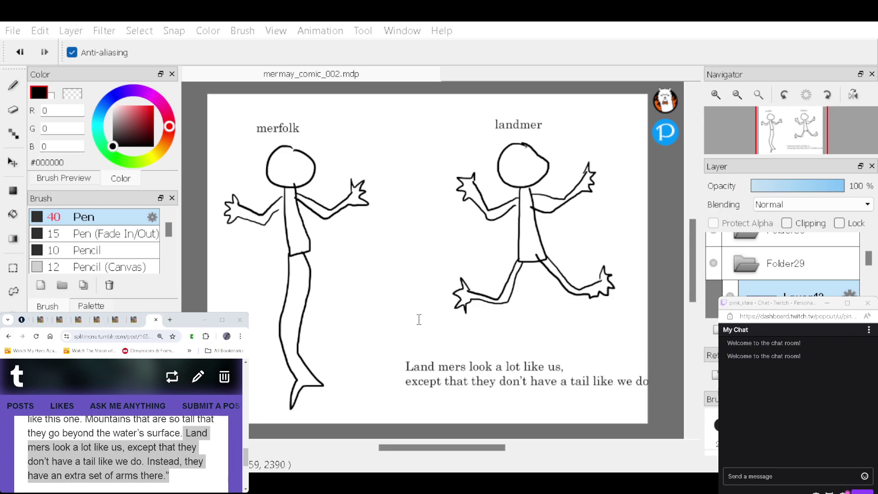
key("Return")
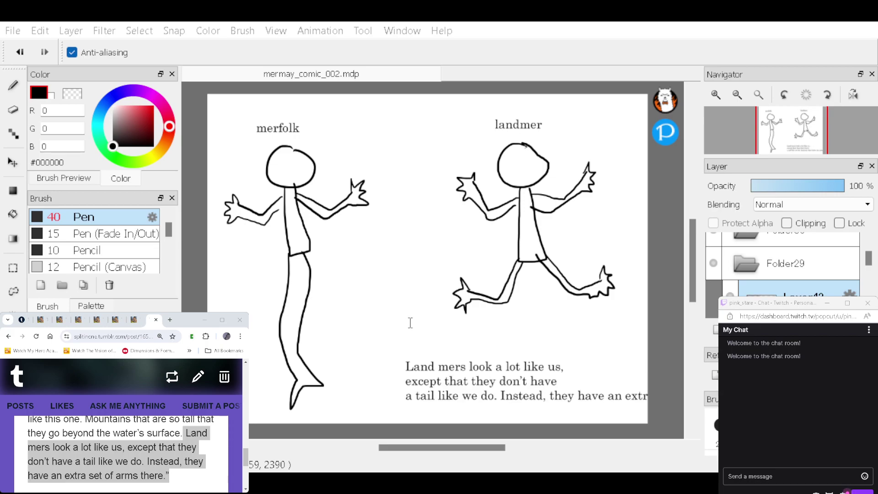
key("Return")
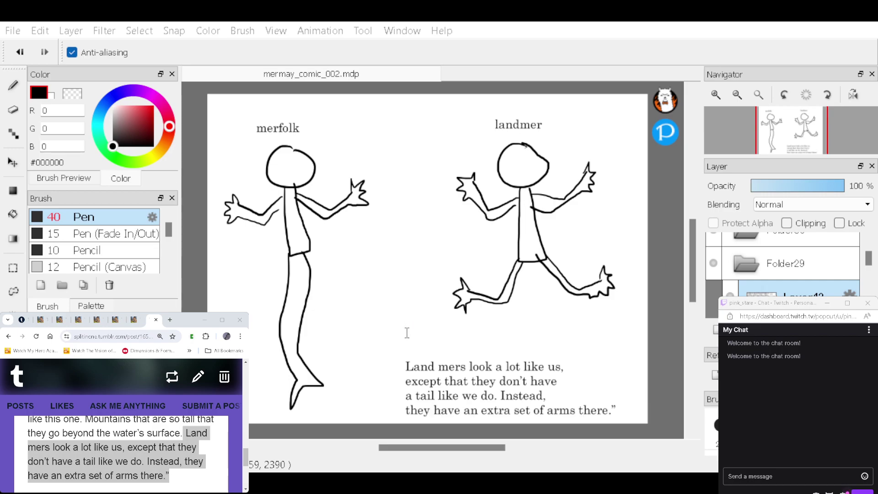
key("Return")
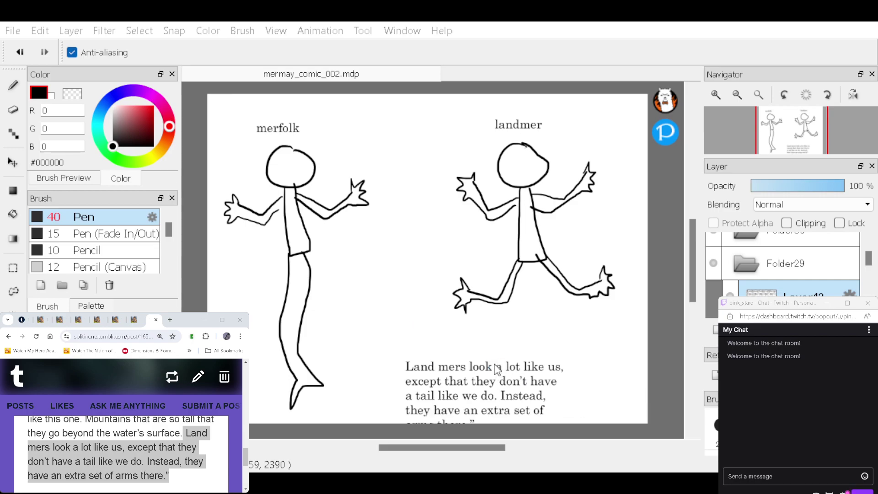
left_click_drag(485, 399, 452, 372)
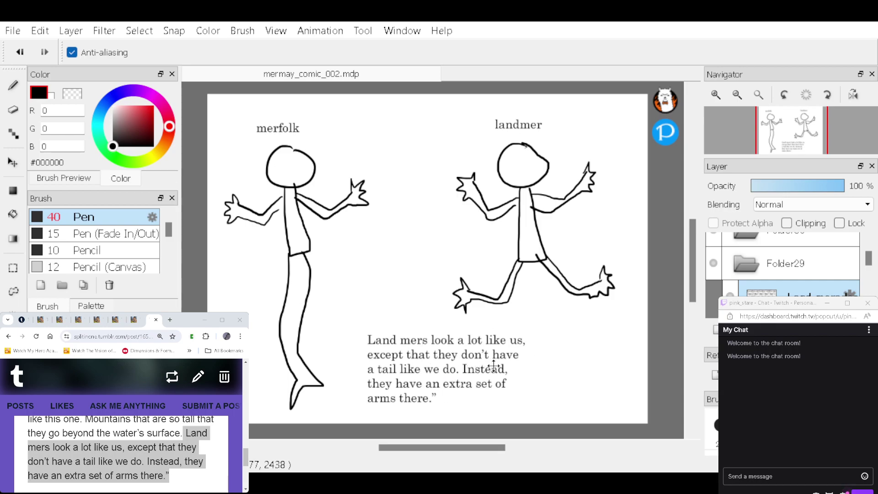
Step: Draw a rounded speech bubble around the land mers dialogue on the figures' layer
key("b")
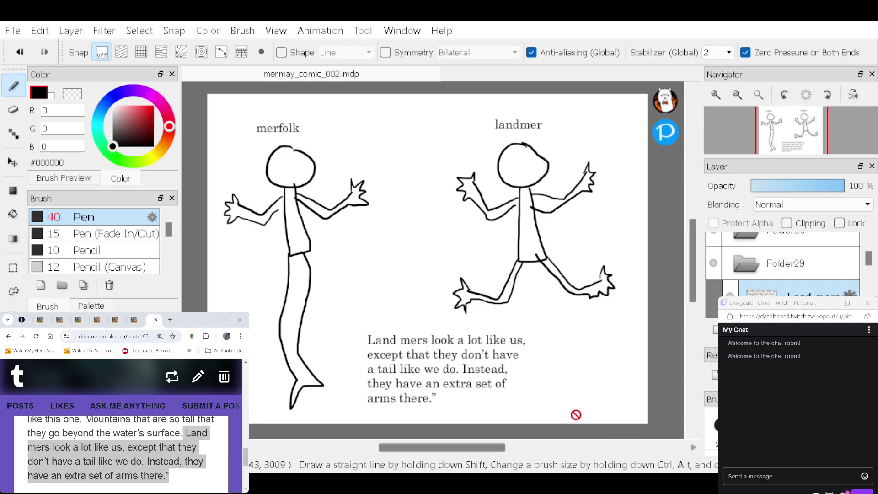
scroll(783, 263, "down", 3)
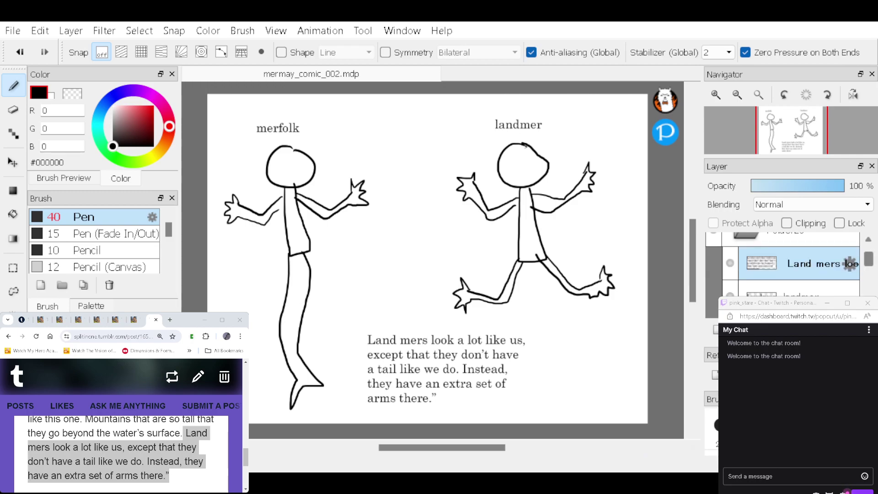
left_click(782, 289)
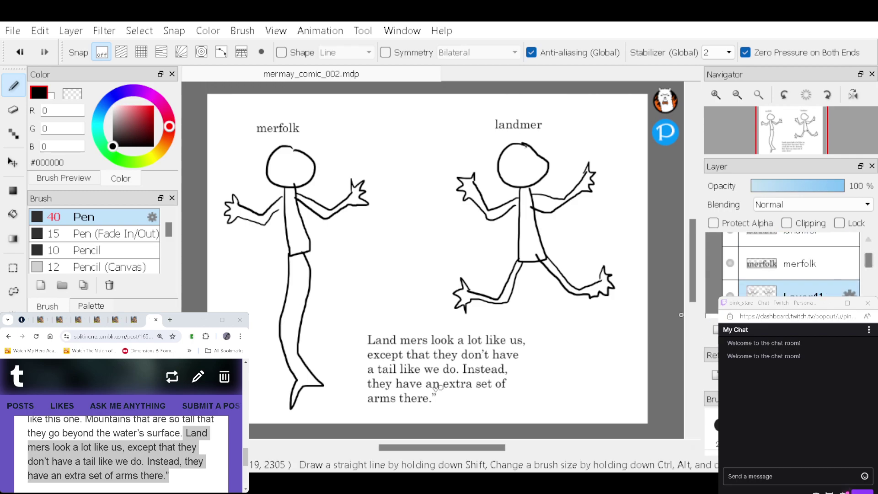
mouse_move(437, 325)
left_mouse_down()
mouse_move(369, 324)
mouse_move(346, 340)
mouse_move(351, 405)
mouse_move(378, 418)
mouse_move(482, 415)
mouse_move(523, 403)
mouse_move(549, 360)
mouse_move(541, 334)
mouse_move(424, 325)
left_mouse_up()
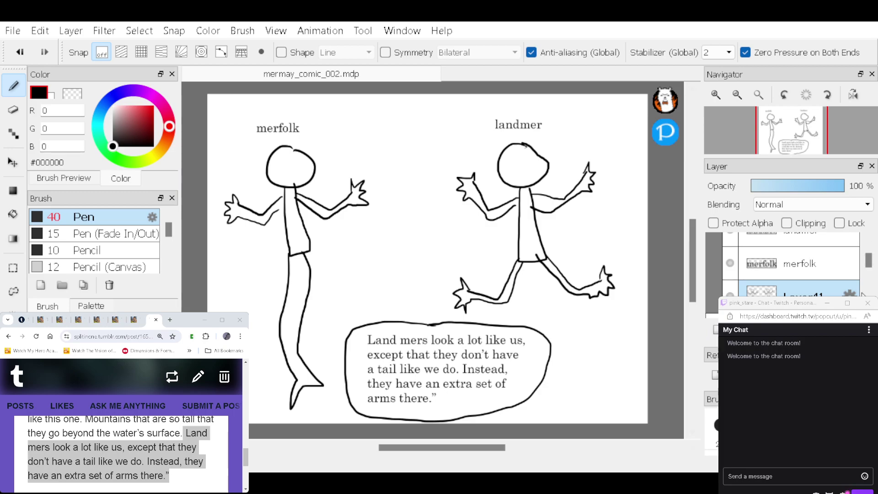
Step: Lock and hide the finished comparison panel's folder, Folder29, and select Folder30
left_click(868, 239)
left_click(868, 239)
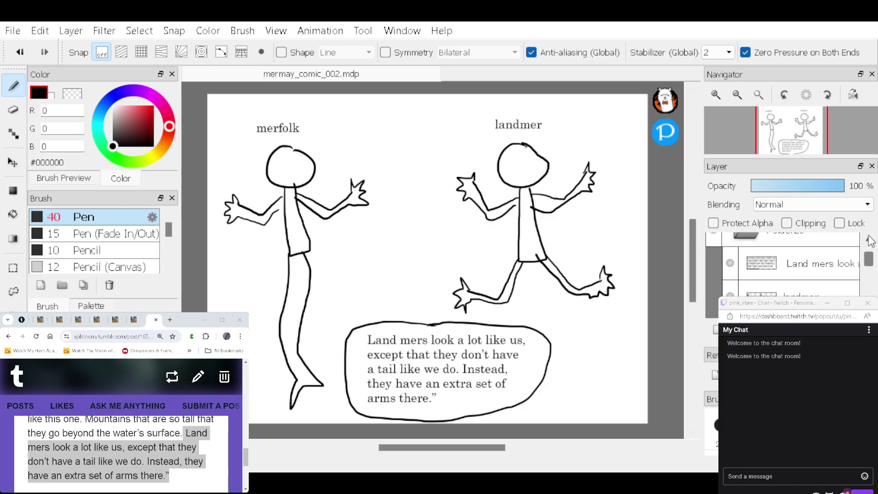
left_click(869, 239)
left_click(799, 265)
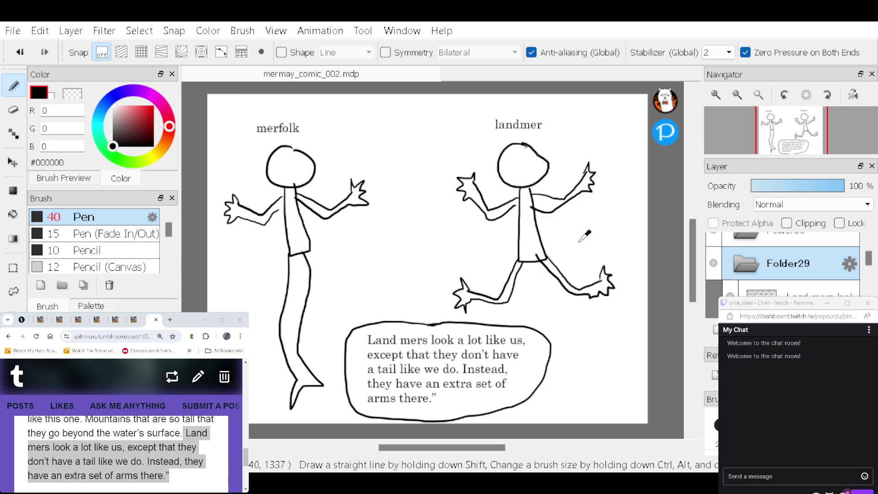
key("x")
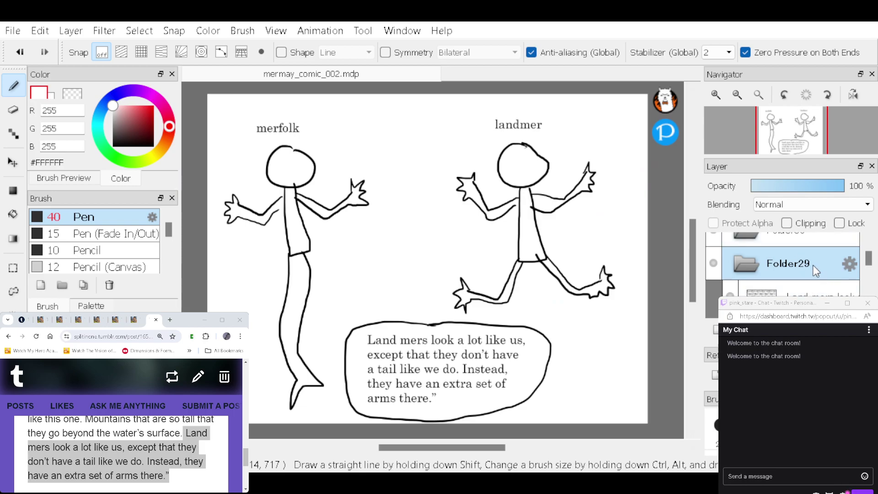
left_click(840, 223)
left_click(712, 270)
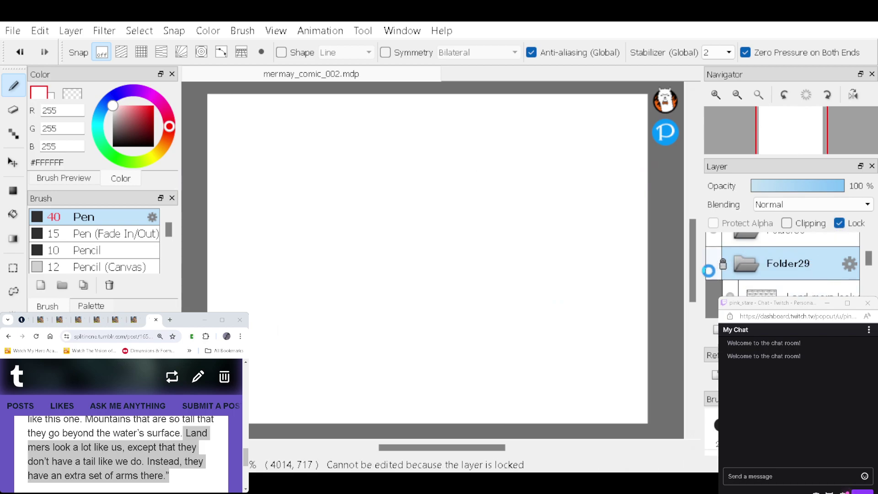
left_click(778, 240)
Step: Switch to the browser and read the story part that follows the land mers passage, checking its dialogue for the next panel
left_click_drag(246, 457, 246, 460)
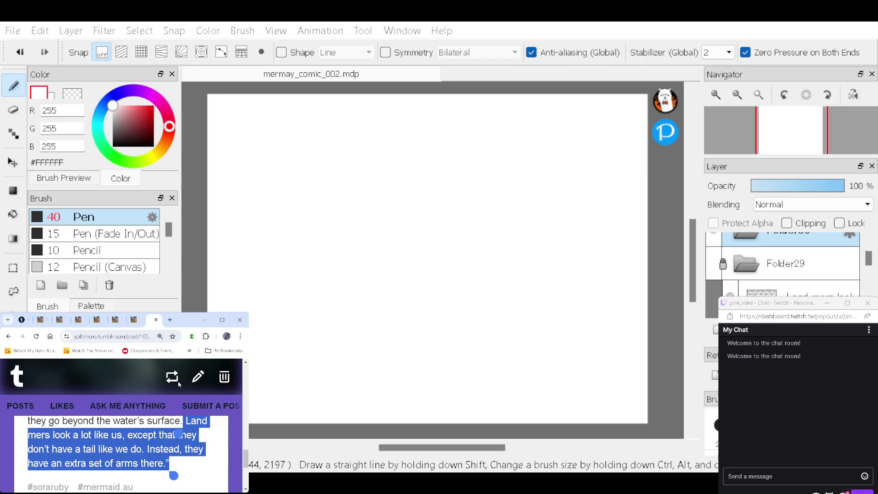
key("F5")
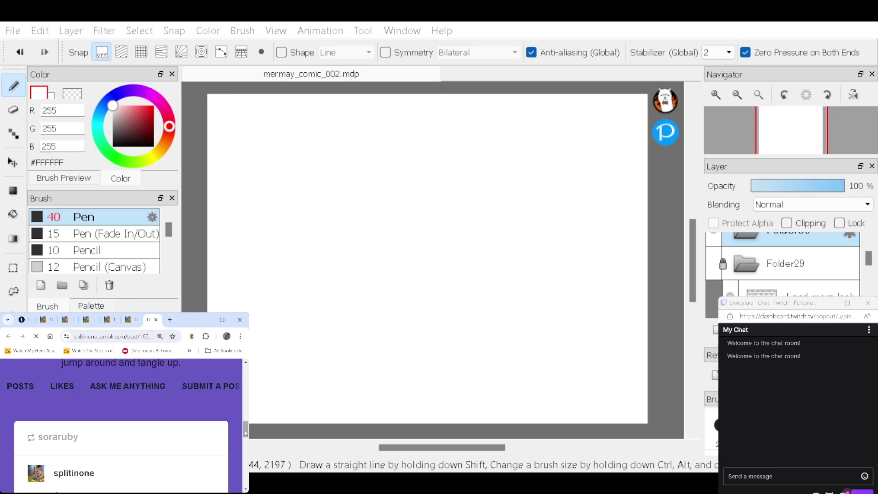
scroll(247, 447, "down", 2)
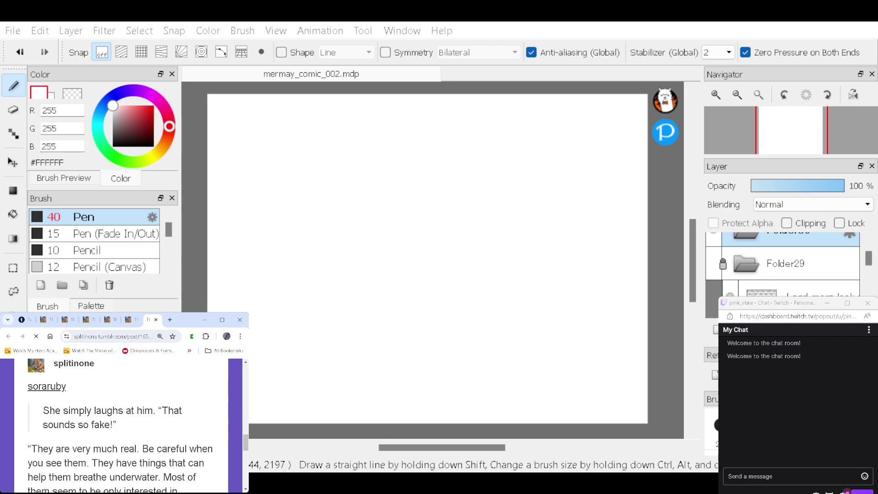
left_click_drag(246, 443, 246, 444)
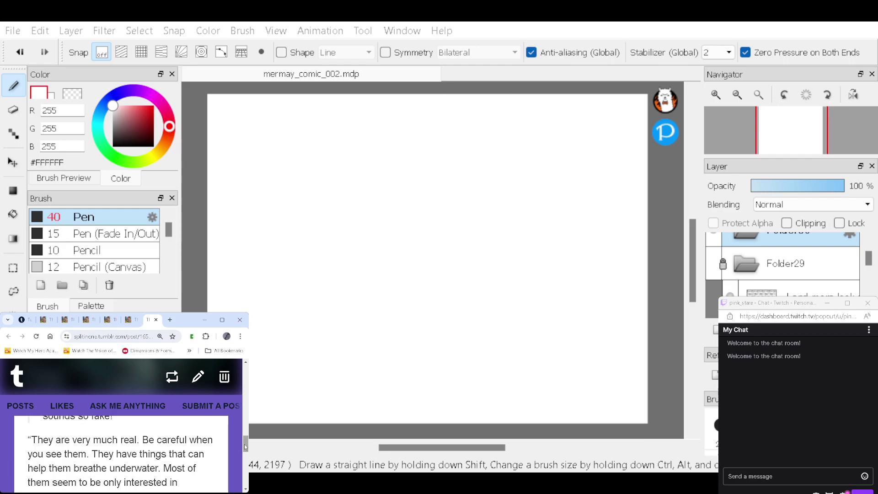
scroll(246, 446, "down", 1)
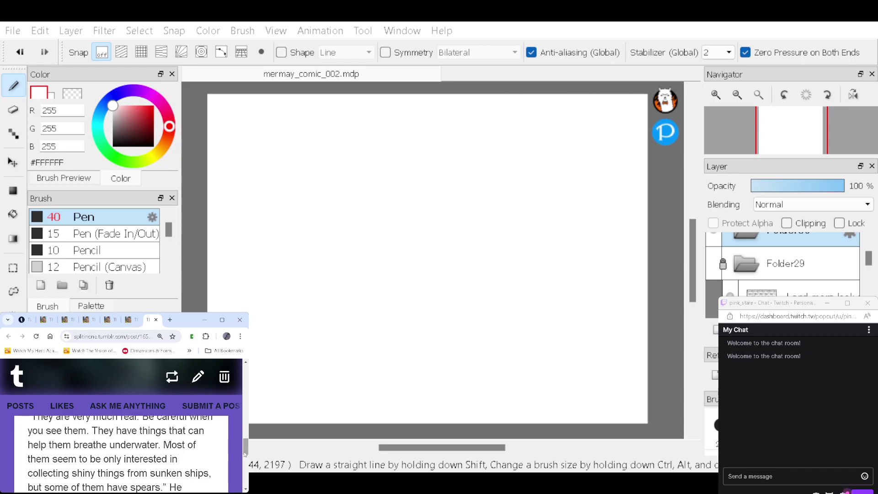
scroll(245, 450, "down", 1)
left_click_drag(246, 452, 246, 454)
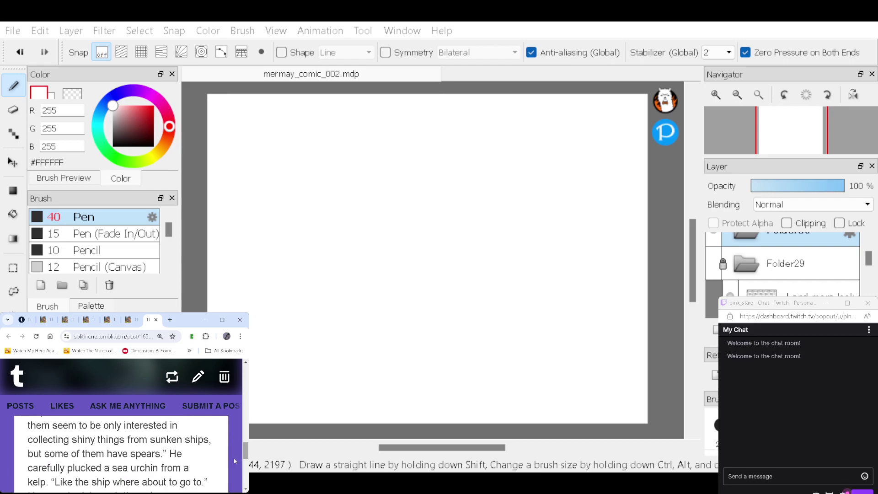
scroll(247, 454, "down", 1)
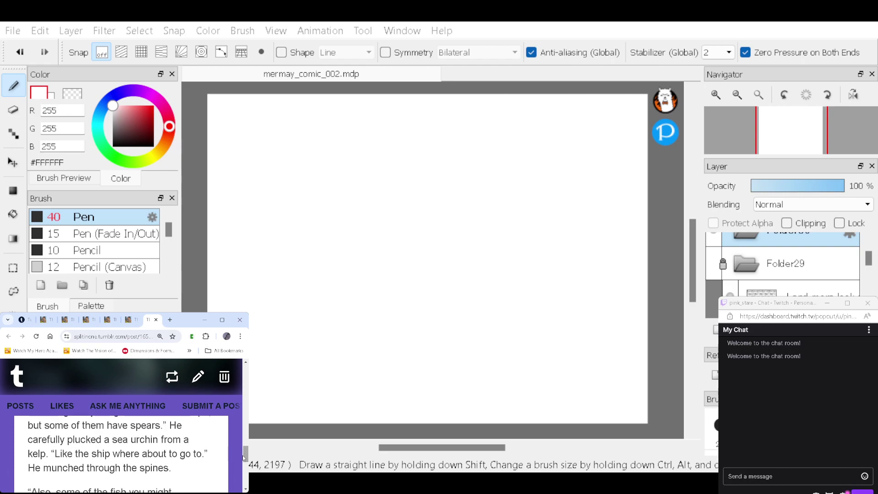
scroll(242, 454, "down", 2)
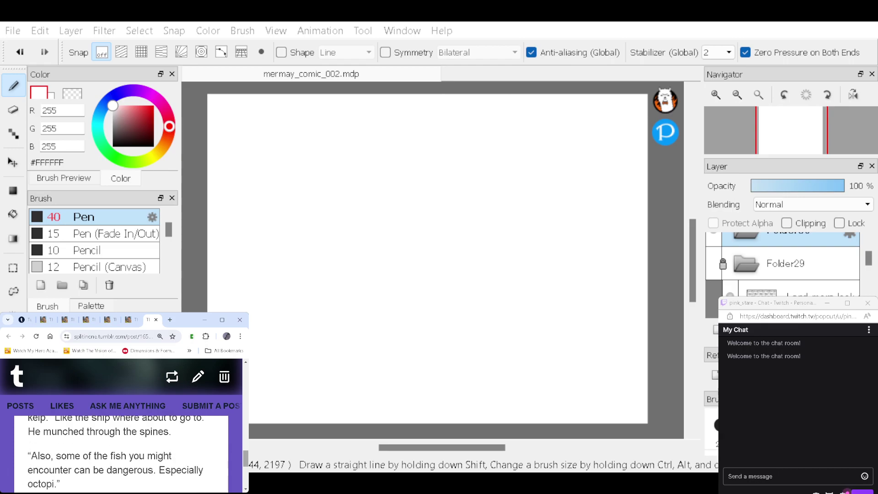
scroll(244, 460, "down", 1)
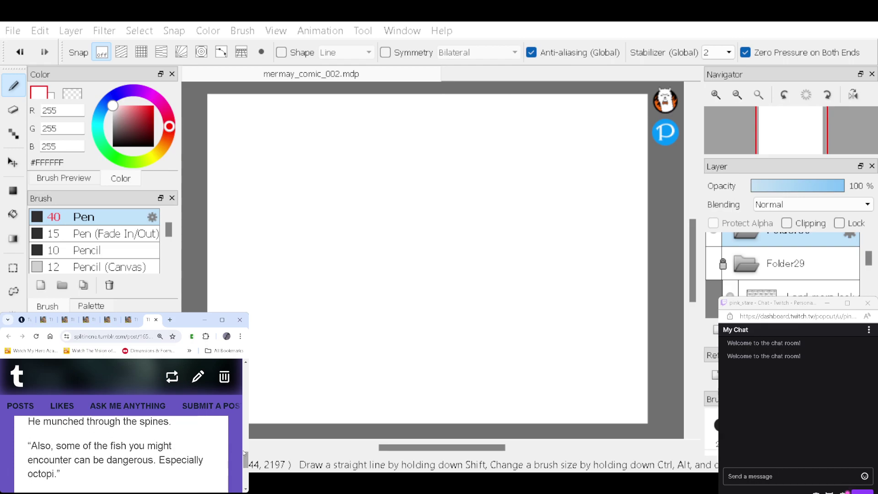
scroll(244, 459, "down", 2)
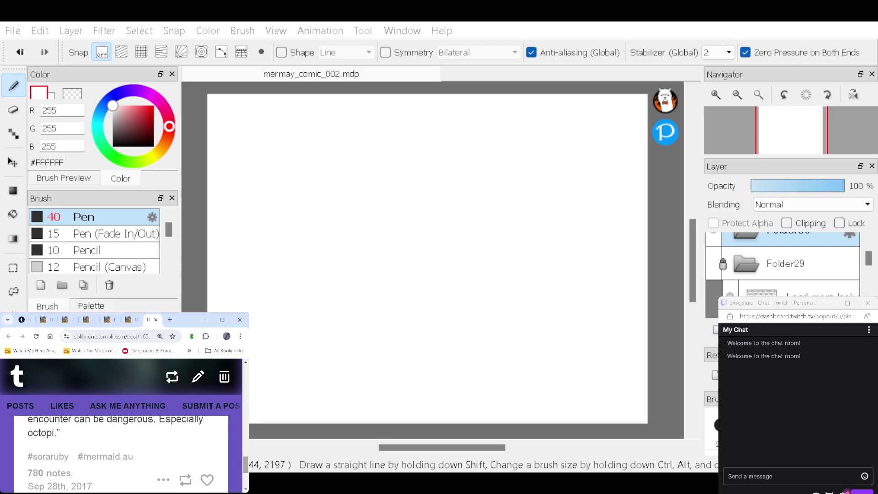
scroll(245, 458, "up", 3)
scroll(137, 454, "up", 5)
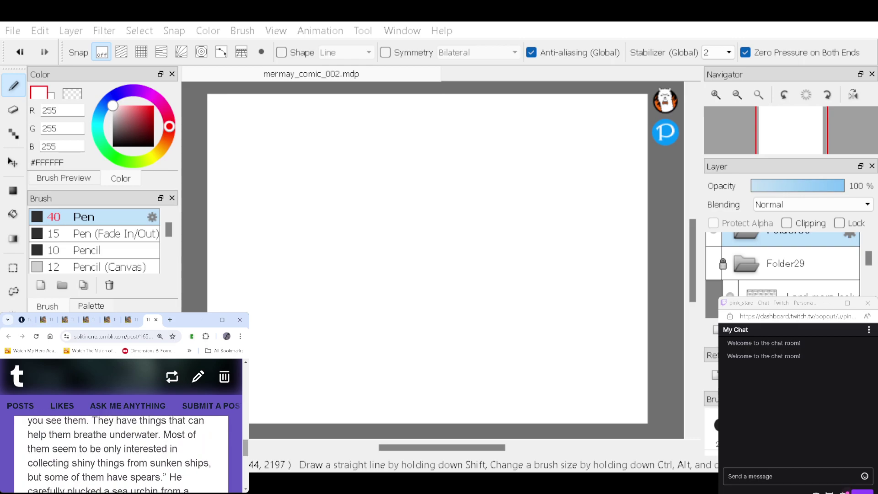
scroll(240, 430, "down", 1)
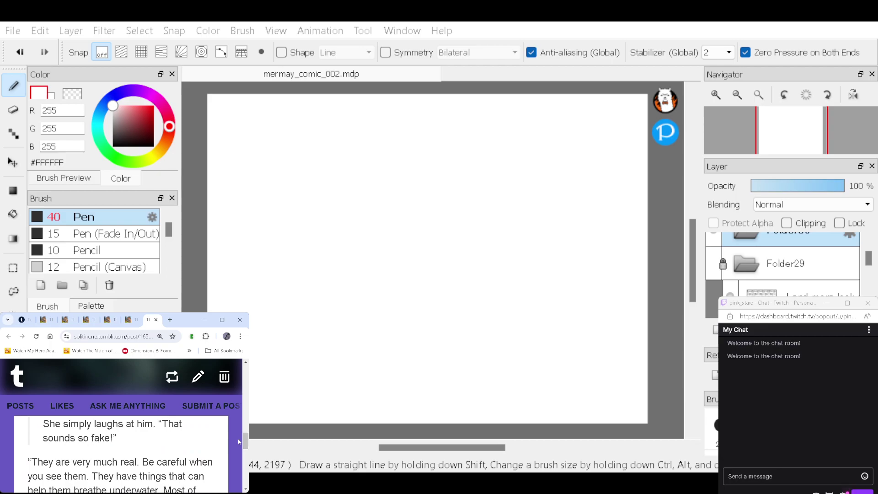
scroll(247, 441, "down", 1)
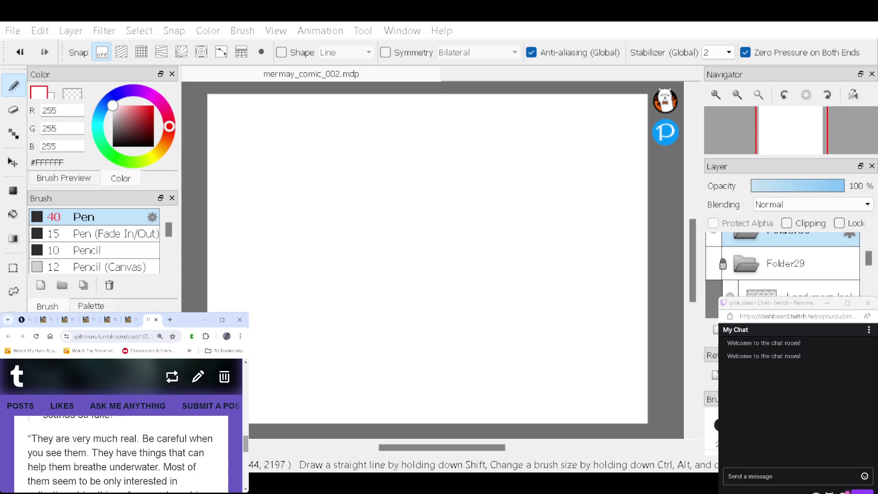
scroll(247, 447, "up", 1)
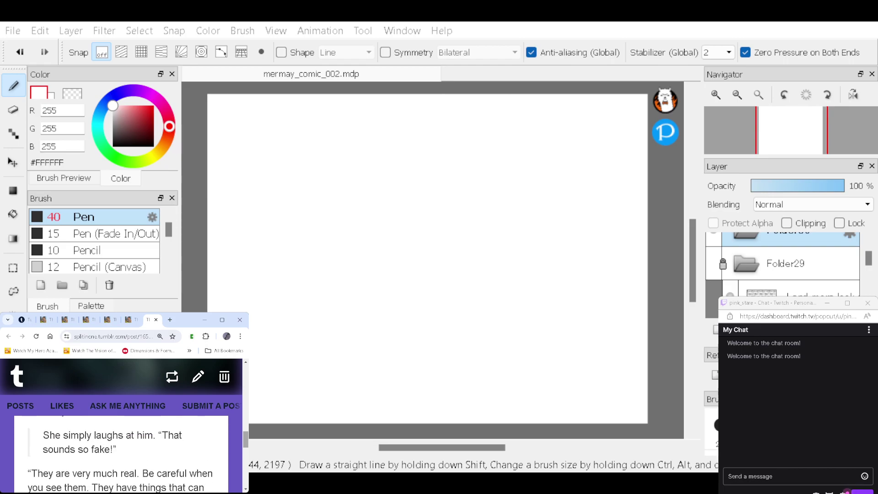
scroll(244, 442, "down", 1)
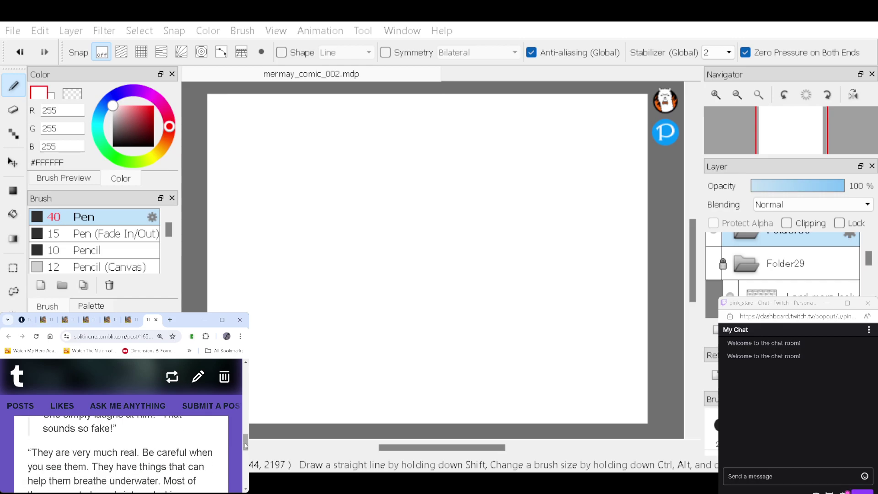
scroll(243, 442, "down", 1)
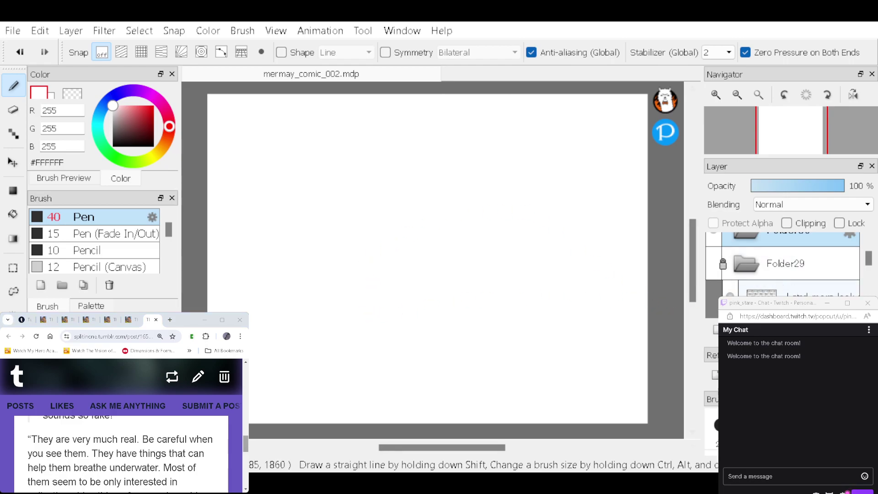
Step: Select the empty drawing layer inside Folder30 and set the pen colour to black
left_click(866, 240)
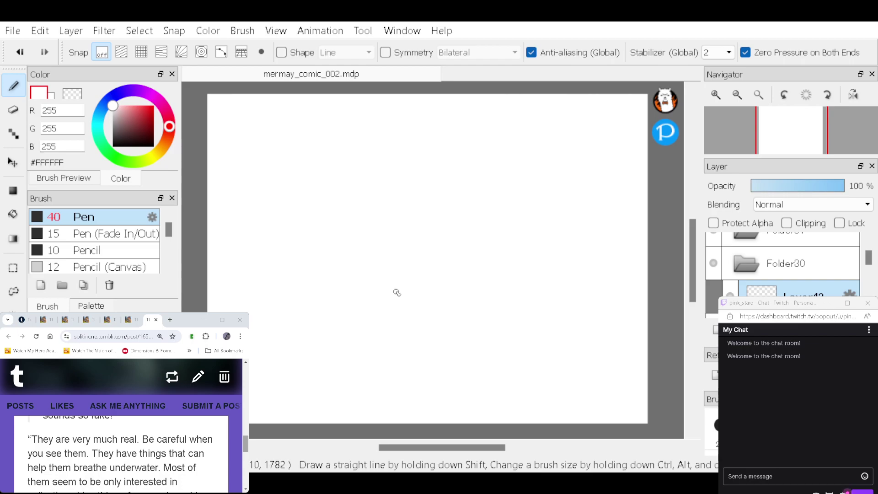
left_click(116, 146)
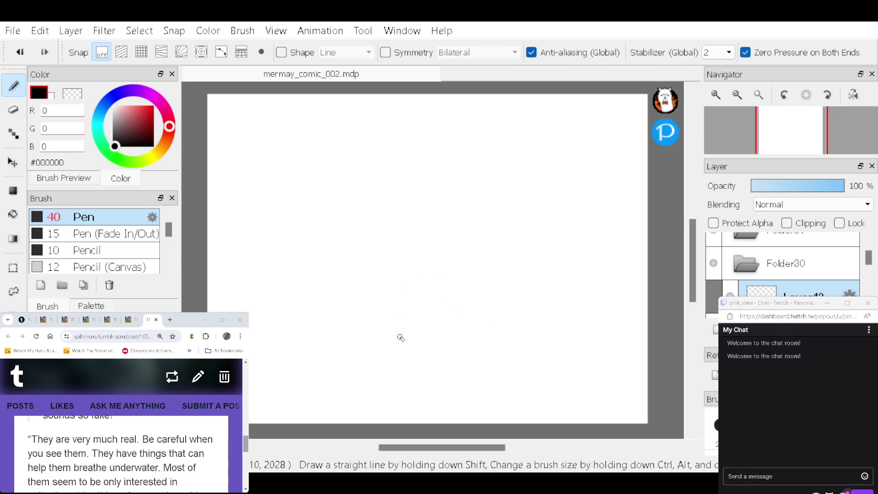
left_click_drag(403, 335, 429, 288)
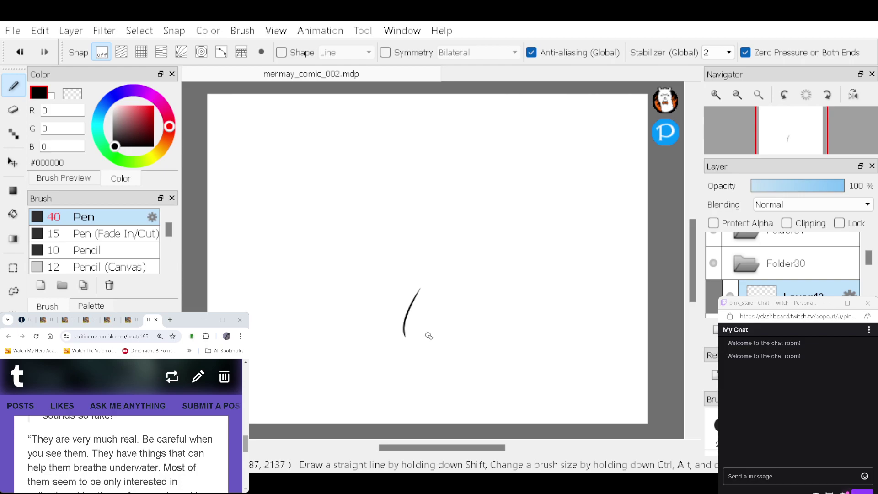
key("ctrl+z")
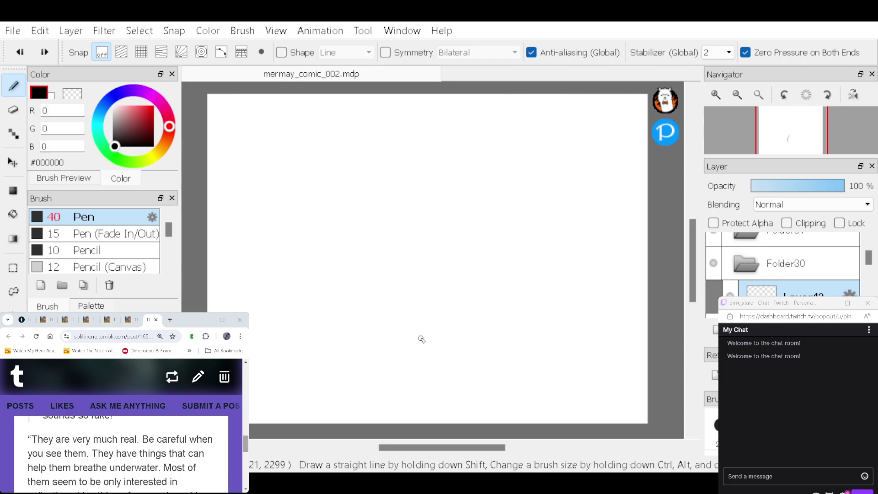
left_click_drag(404, 323, 428, 299)
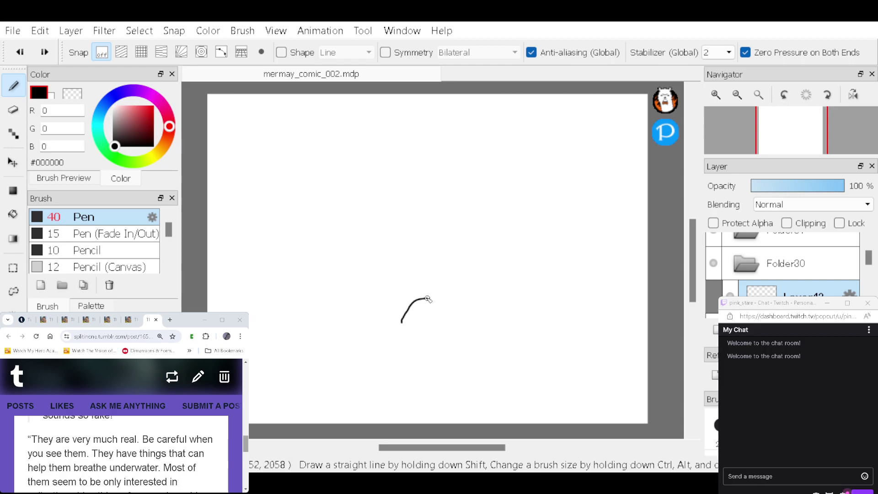
key("ctrl+z")
Step: Draw a laughing mermaid with squeezed-shut eyes, open mouth, spiky crown, curled pigtails, arms across her belly and a curved tail
mouse_move(307, 222)
left_mouse_down()
mouse_move(333, 193)
mouse_move(354, 198)
mouse_move(374, 231)
mouse_move(357, 268)
mouse_move(317, 266)
mouse_move(295, 241)
mouse_move(302, 217)
mouse_move(354, 232)
left_mouse_up()
mouse_move(346, 219)
left_mouse_down()
mouse_move(317, 237)
mouse_move(349, 246)
left_mouse_up()
mouse_move(315, 195)
left_mouse_down()
mouse_move(340, 172)
mouse_move(349, 189)
left_mouse_up()
left_click_drag(303, 214, 279, 237)
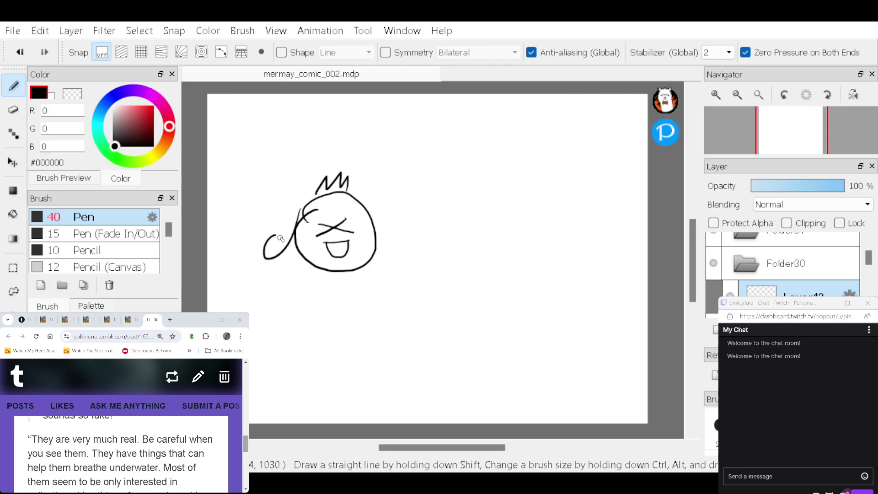
mouse_move(370, 215)
left_mouse_down()
mouse_move(402, 249)
mouse_move(416, 246)
left_mouse_up()
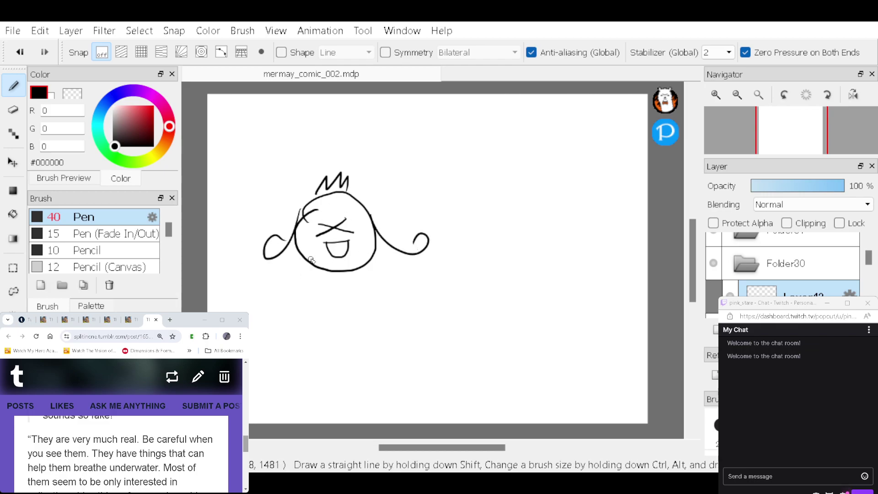
mouse_move(313, 262)
left_mouse_down()
mouse_move(288, 285)
mouse_move(288, 331)
mouse_move(312, 356)
mouse_move(349, 359)
mouse_move(394, 326)
mouse_move(411, 346)
mouse_move(420, 332)
mouse_move(435, 336)
mouse_move(395, 304)
mouse_move(366, 315)
left_mouse_up()
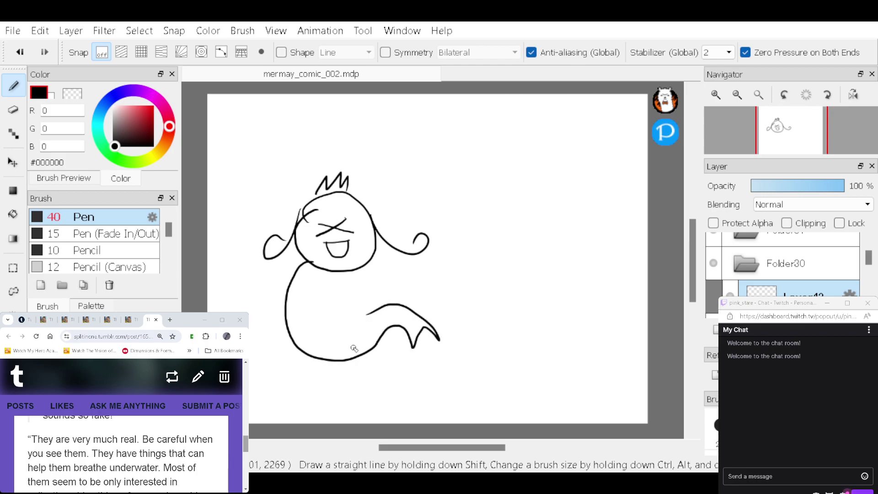
mouse_move(314, 276)
left_mouse_down()
mouse_move(295, 294)
mouse_move(328, 299)
mouse_move(307, 289)
mouse_move(335, 278)
mouse_move(329, 314)
mouse_move(329, 288)
mouse_move(346, 297)
mouse_move(329, 324)
mouse_move(321, 314)
mouse_move(327, 308)
mouse_move(328, 329)
mouse_move(345, 315)
left_mouse_up()
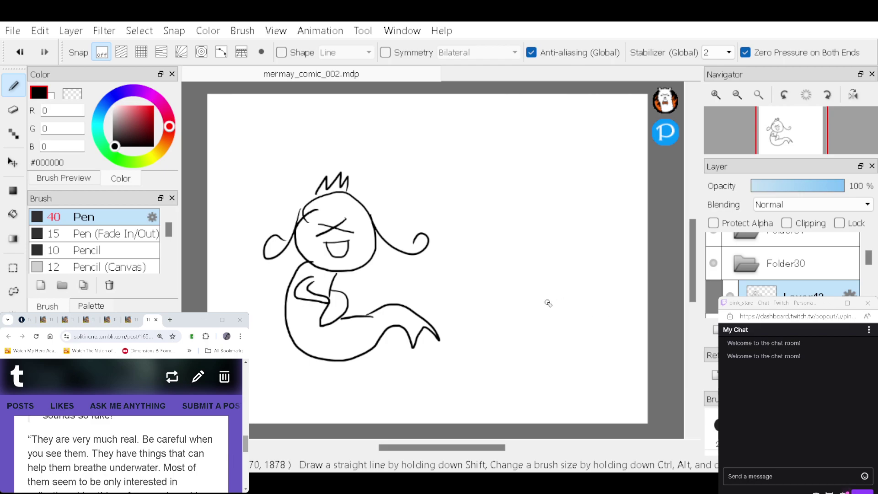
Step: Copy the story line “That sounds so fake!” from the browser and place it as text above the laughing mermaid's head
key("l")
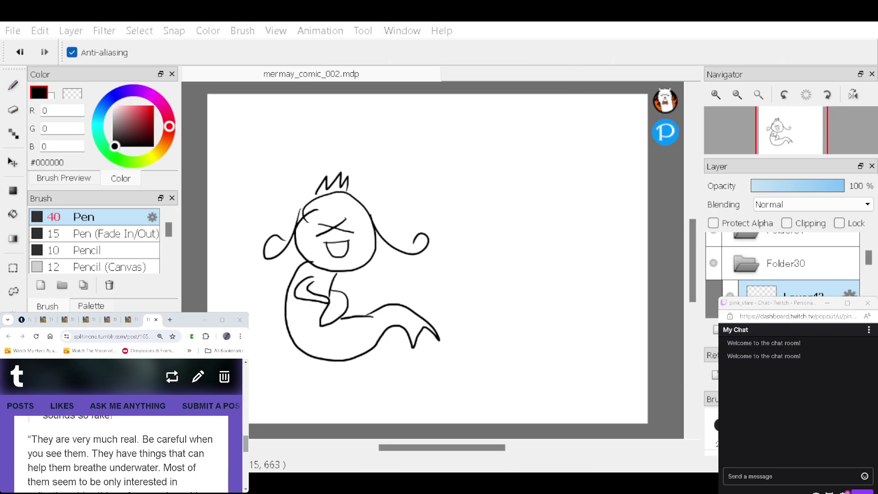
mouse_move(245, 443)
left_mouse_down()
mouse_move(246, 429)
mouse_move(241, 438)
left_mouse_up()
left_click_drag(156, 446, 157, 463)
key("ctrl+c")
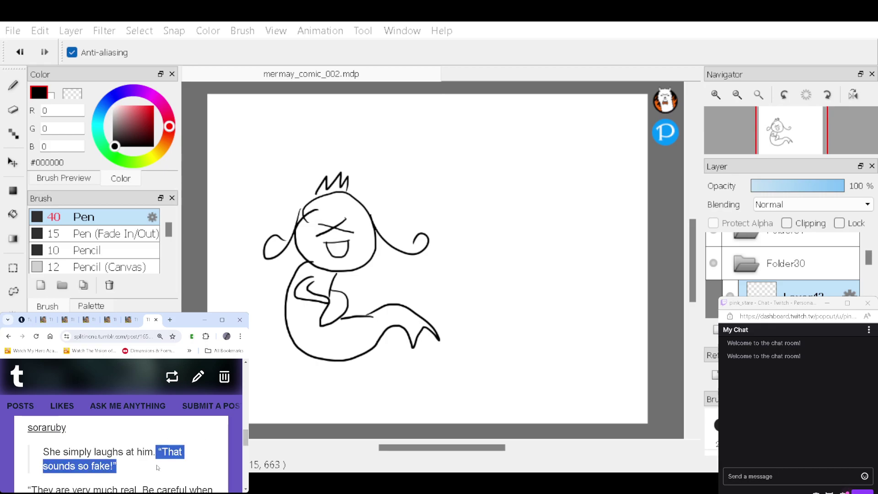
left_click(461, 321)
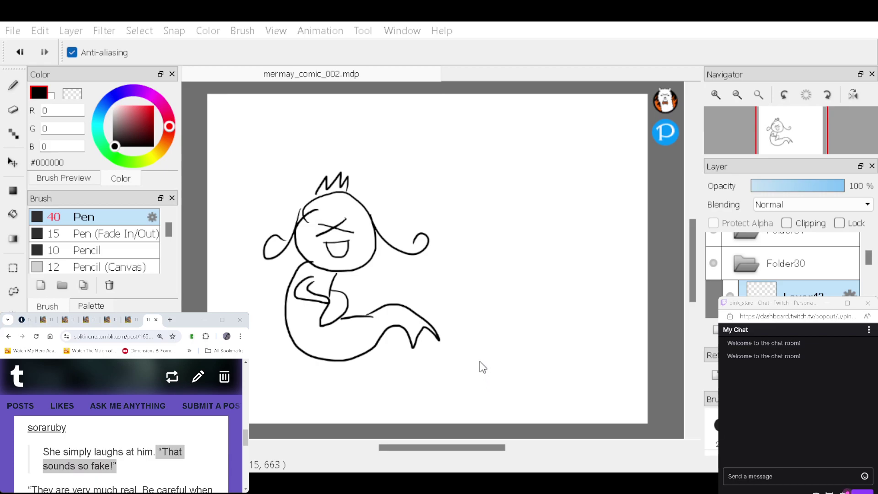
key("ctrl+v")
left_click_drag(486, 170, 407, 149)
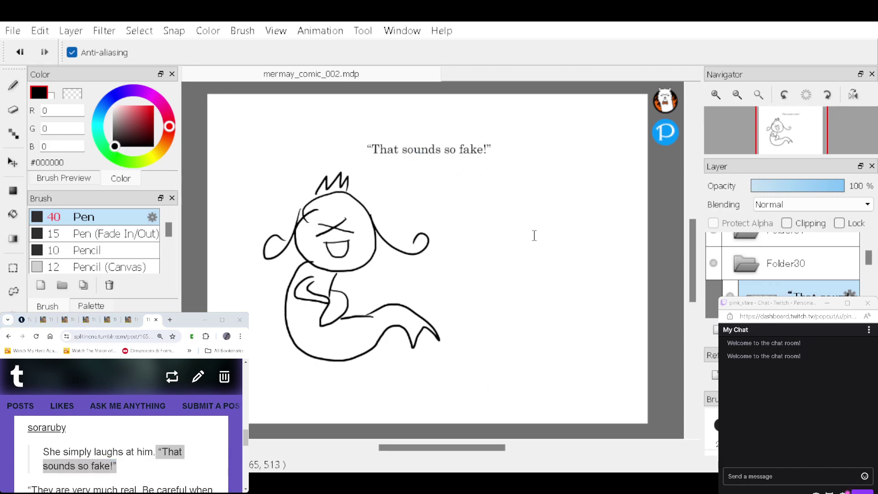
Step: Draw a speech bubble with a pointed tail around “That sounds so fake!” on the mermaid's drawing layer
left_click(801, 295)
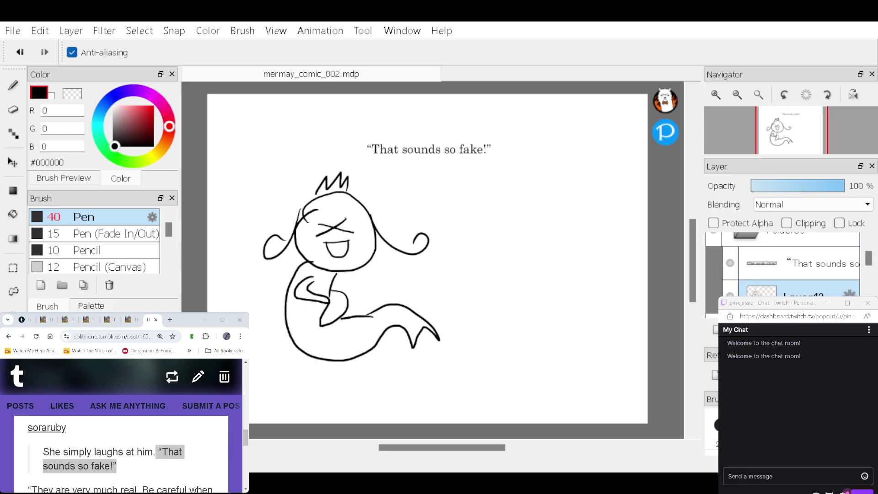
key("b")
mouse_move(364, 134)
left_mouse_down()
mouse_move(477, 130)
mouse_move(493, 140)
mouse_move(435, 165)
mouse_move(375, 168)
mouse_move(359, 135)
left_mouse_up()
mouse_move(366, 170)
left_mouse_down()
mouse_move(369, 190)
mouse_move(383, 174)
left_mouse_up()
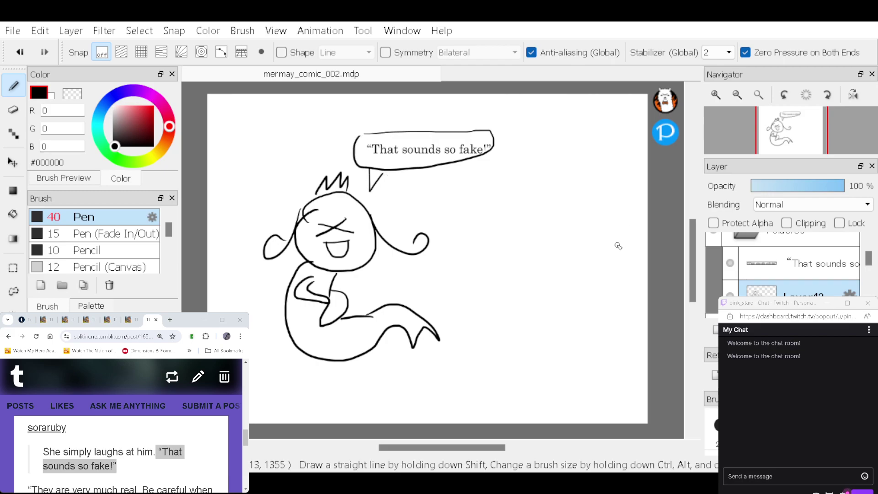
Step: Draw a second character's round head to the right of the laughing mermaid, with one narrowed eye, a slanted brow and a frown
left_click_drag(245, 434, 245, 440)
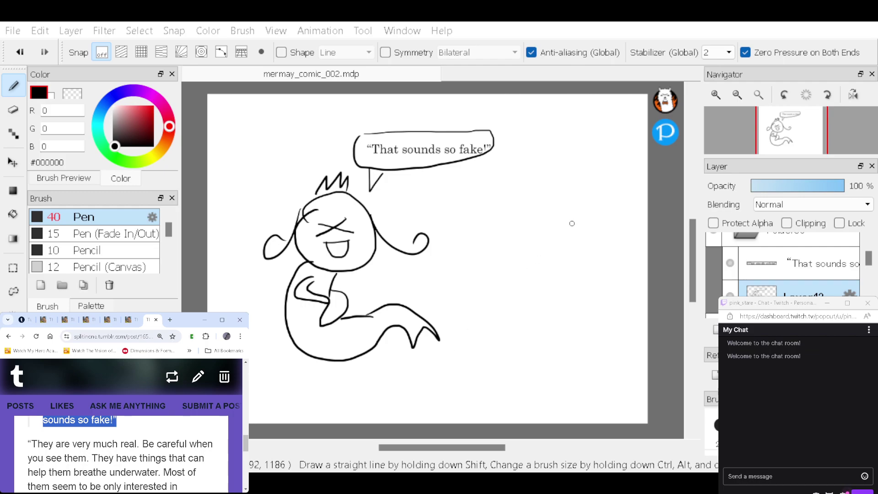
left_click(501, 226)
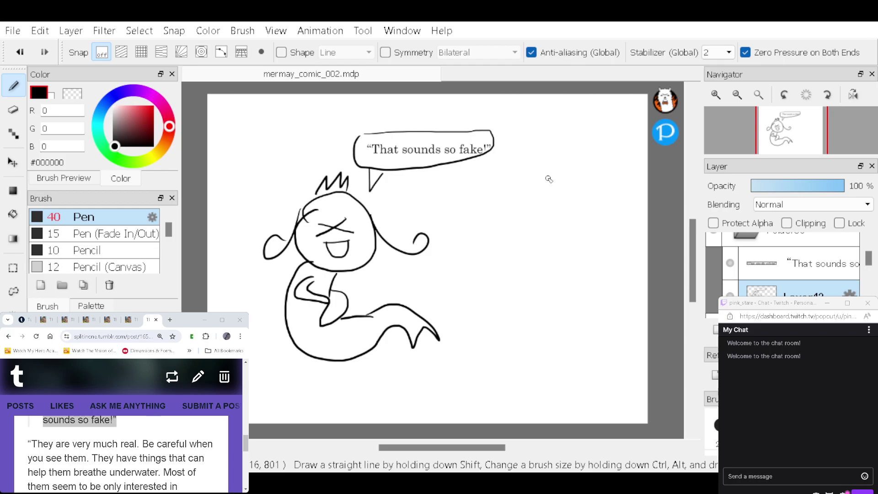
mouse_move(538, 166)
left_mouse_down()
mouse_move(519, 171)
mouse_move(509, 193)
mouse_move(524, 212)
mouse_move(560, 215)
mouse_move(584, 178)
mouse_move(545, 161)
mouse_move(535, 187)
left_mouse_up()
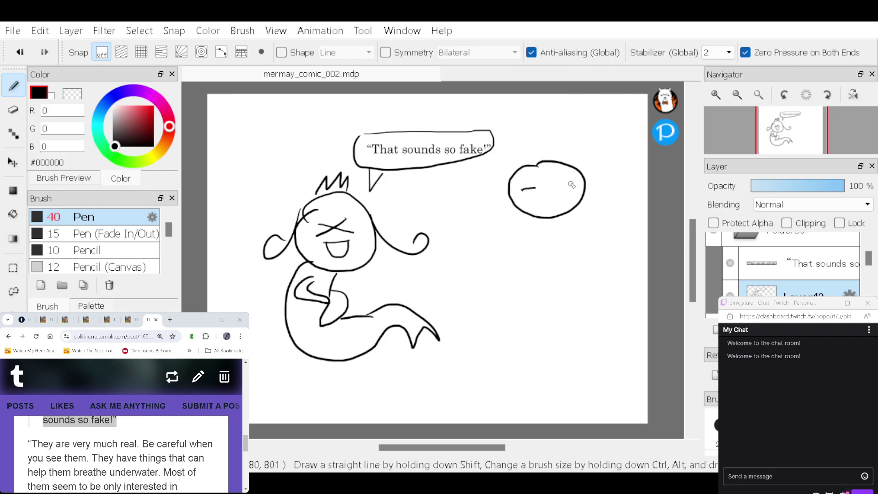
key("ctrl+z")
left_click_drag(548, 184, 559, 182)
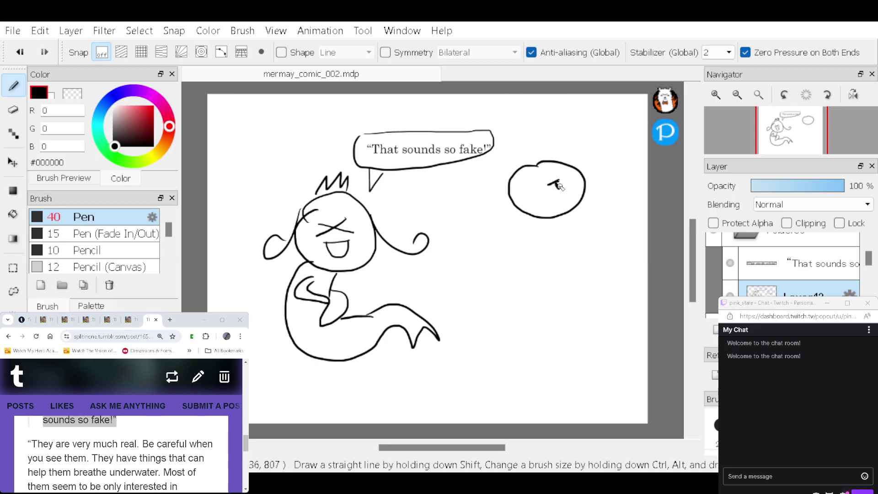
mouse_move(545, 180)
left_mouse_down()
mouse_move(559, 175)
mouse_move(565, 199)
left_mouse_up()
Step: Add head spikes, swept-back hair, an outstretched arm and a long swimming body that passes behind the laughing mermaid to the canvas's left edge
mouse_move(536, 164)
left_mouse_down()
mouse_move(572, 146)
mouse_move(518, 175)
mouse_move(521, 166)
mouse_move(492, 195)
mouse_move(436, 213)
mouse_move(458, 210)
mouse_move(439, 235)
mouse_move(516, 215)
mouse_move(508, 230)
mouse_move(387, 274)
left_mouse_up()
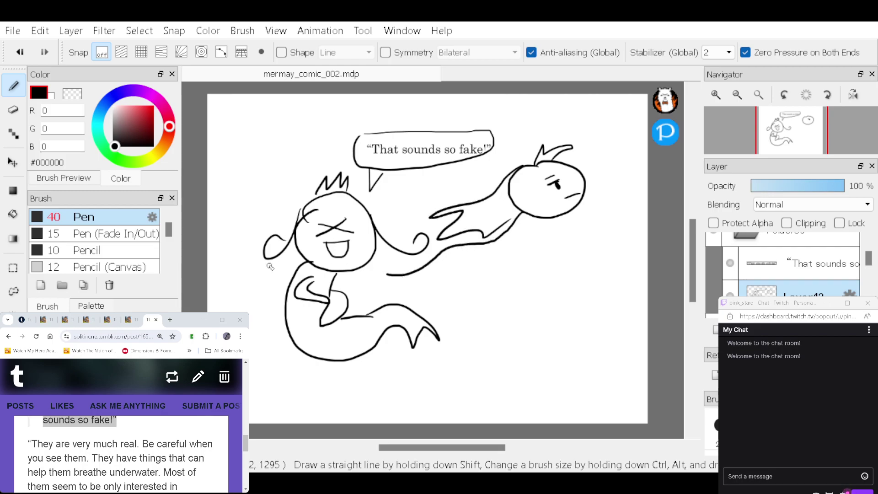
mouse_move(281, 272)
left_mouse_down()
mouse_move(234, 288)
mouse_move(267, 301)
left_mouse_up()
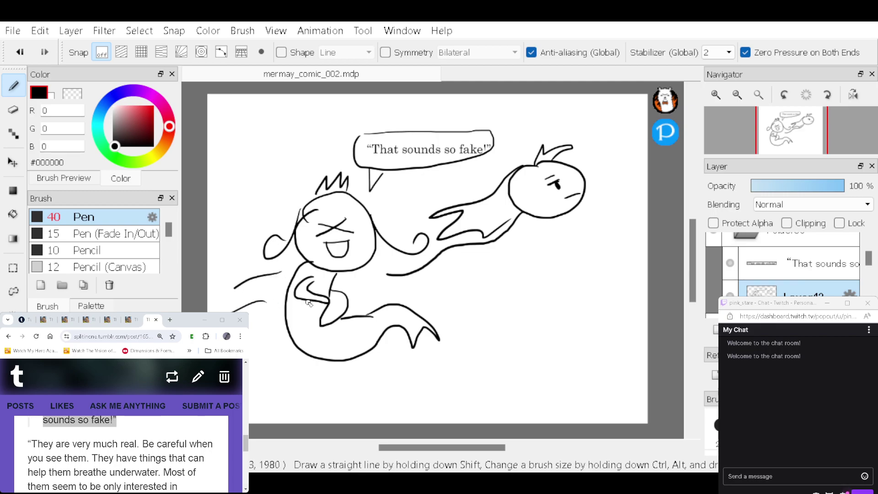
mouse_move(538, 242)
left_mouse_down()
mouse_move(585, 242)
mouse_move(510, 250)
left_mouse_up()
mouse_move(555, 211)
left_mouse_down()
mouse_move(539, 233)
mouse_move(469, 274)
mouse_move(359, 296)
left_mouse_up()
mouse_move(259, 304)
left_mouse_down()
mouse_move(277, 294)
mouse_move(237, 294)
mouse_move(239, 284)
mouse_move(208, 299)
left_mouse_up()
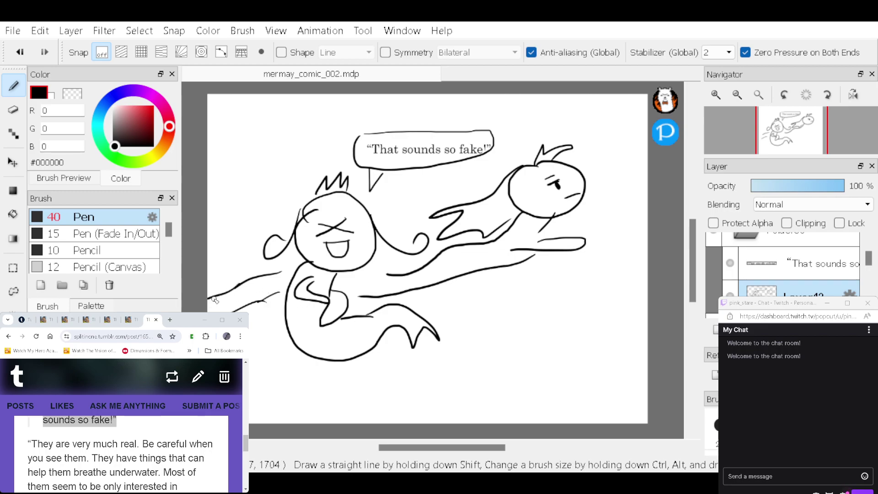
Step: Copy “They are very much real. Be careful when you see them. from the story and place it as two-line text below the swimming character
key("ctrl+t")
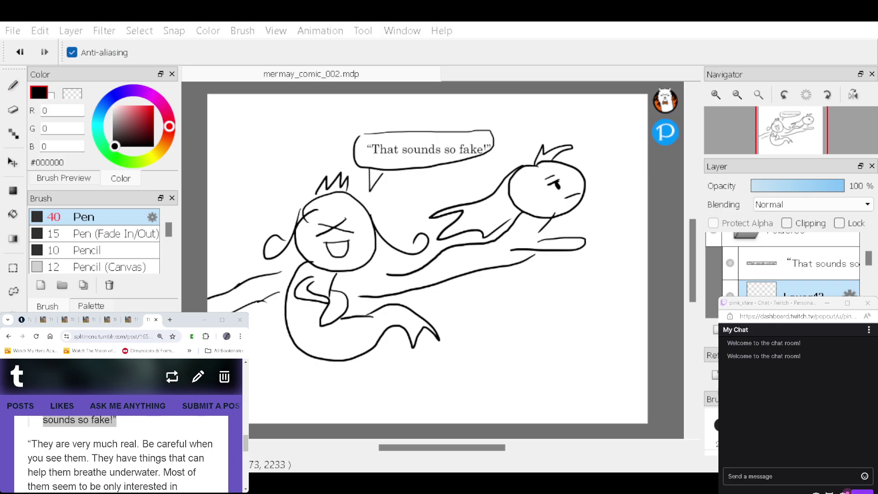
left_click(46, 446)
left_click_drag(27, 442, 90, 459)
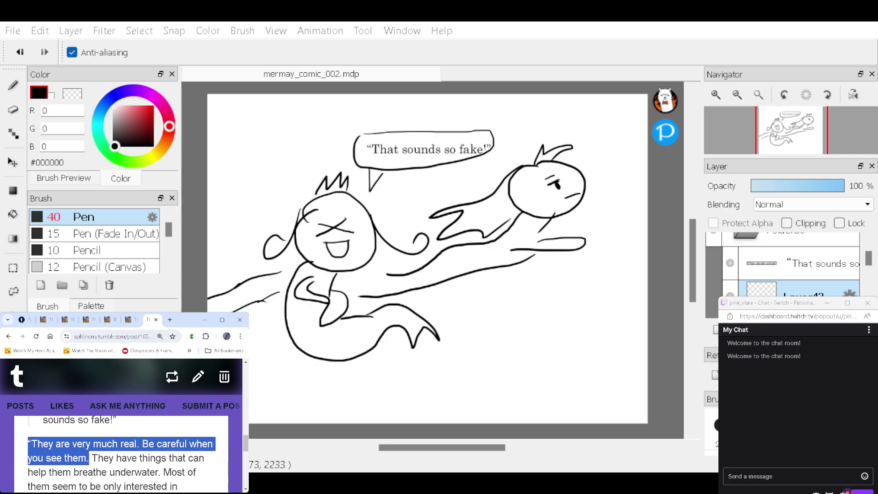
left_click(484, 317)
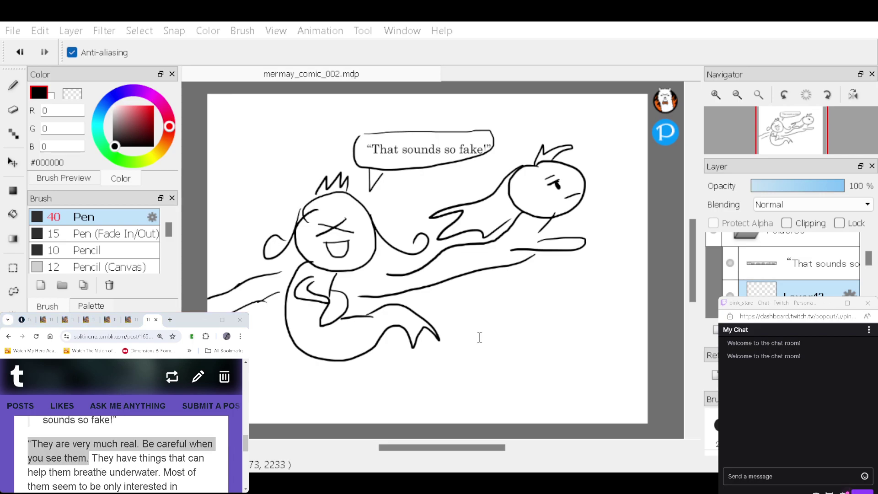
type("\"They are very much real.")
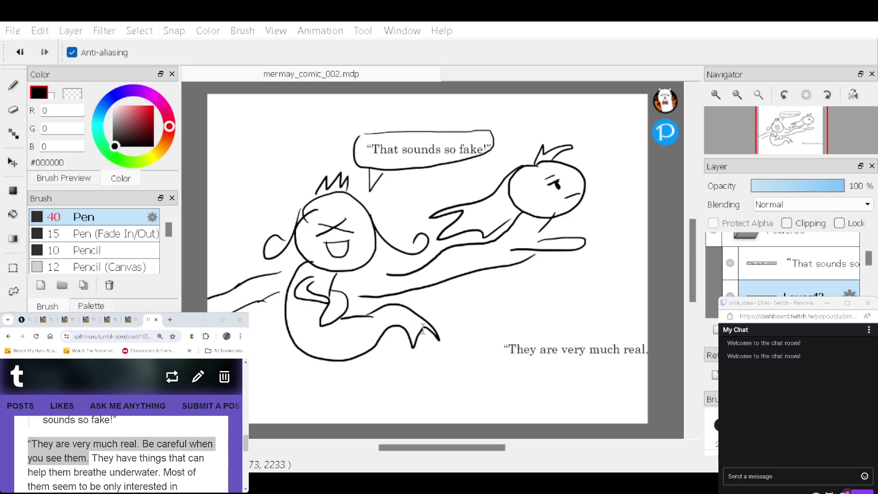
mouse_move(485, 362)
left_mouse_down()
mouse_move(476, 378)
mouse_move(472, 372)
left_mouse_up()
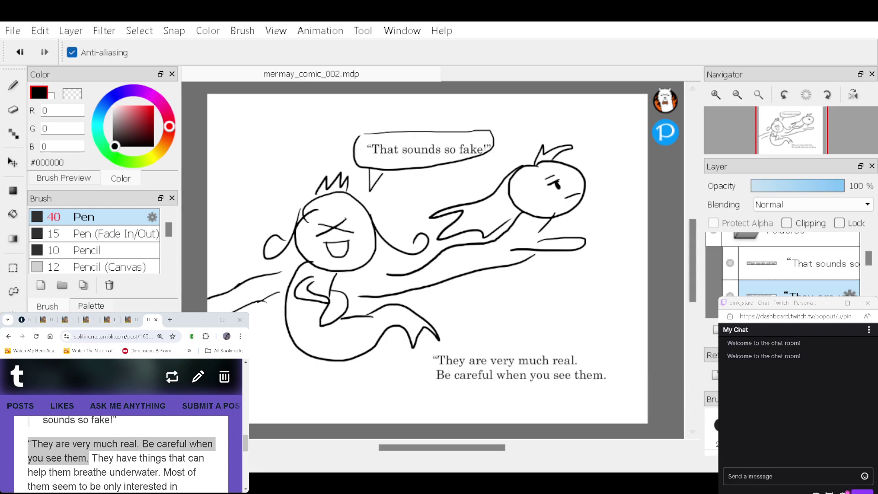
Step: Draw an oval speech bubble around the “They are very much real” text on the drawing layer, with a curved tail pointing up to the swimmer
key("ctrl+shift+n")
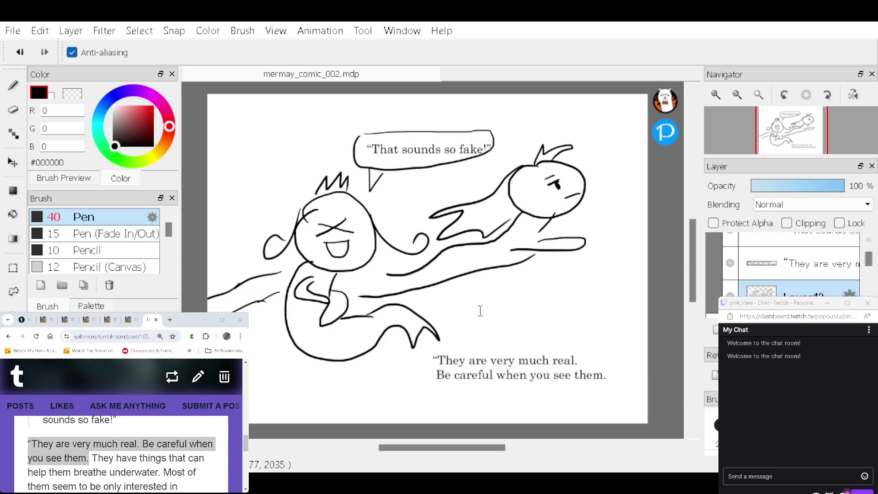
key("b")
mouse_move(487, 342)
left_mouse_down()
mouse_move(424, 355)
mouse_move(432, 385)
mouse_move(506, 396)
mouse_move(594, 389)
left_mouse_up()
mouse_move(586, 346)
left_mouse_down()
mouse_move(497, 342)
mouse_move(545, 274)
mouse_move(560, 343)
left_mouse_up()
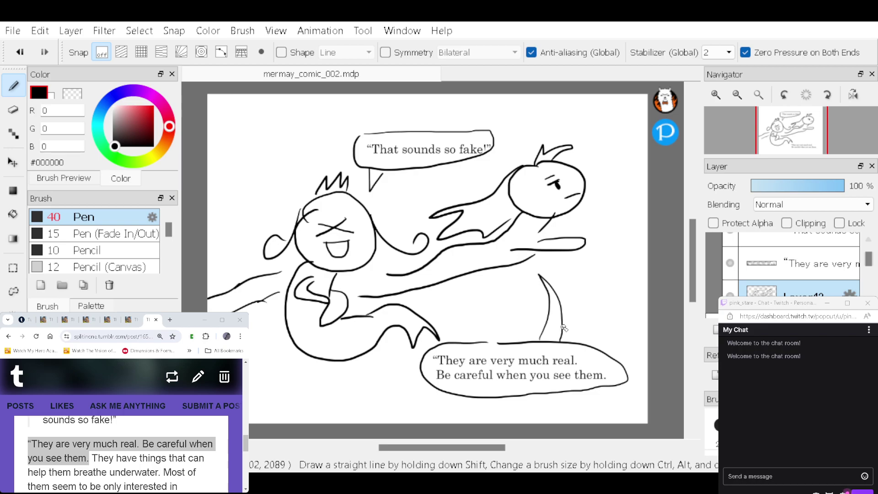